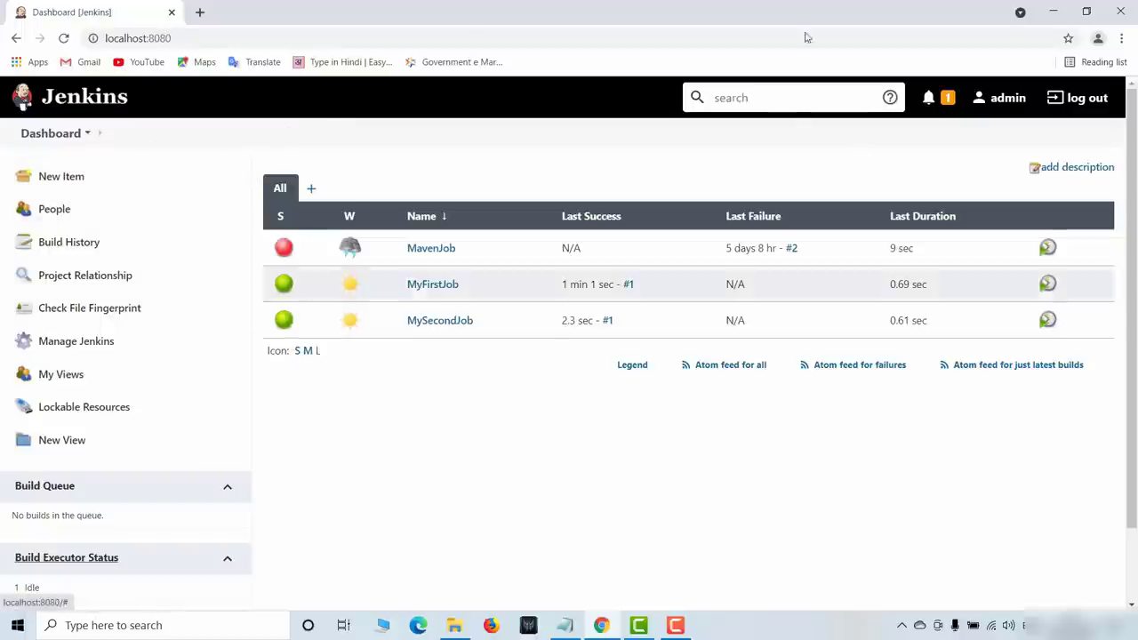
Step: Create a new job named JobA, copying it from MyFirstJob
{"action": "left_click_drag", "start_coordinate": [176, 39], "coordinate": [105, 32]}
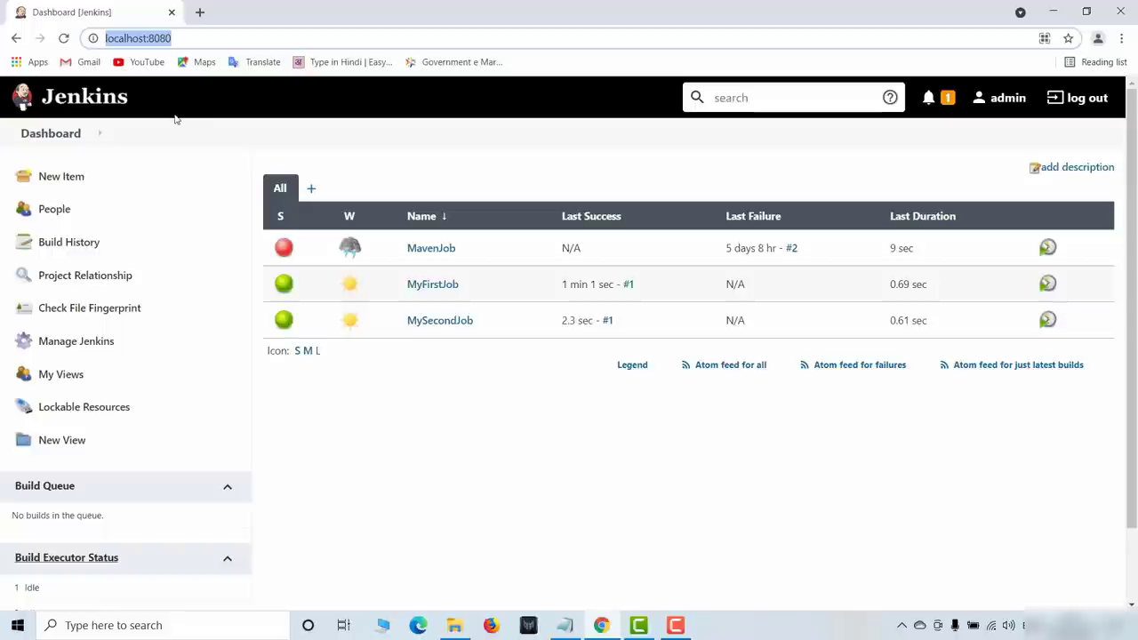
{"action": "left_click", "coordinate": [74, 179]}
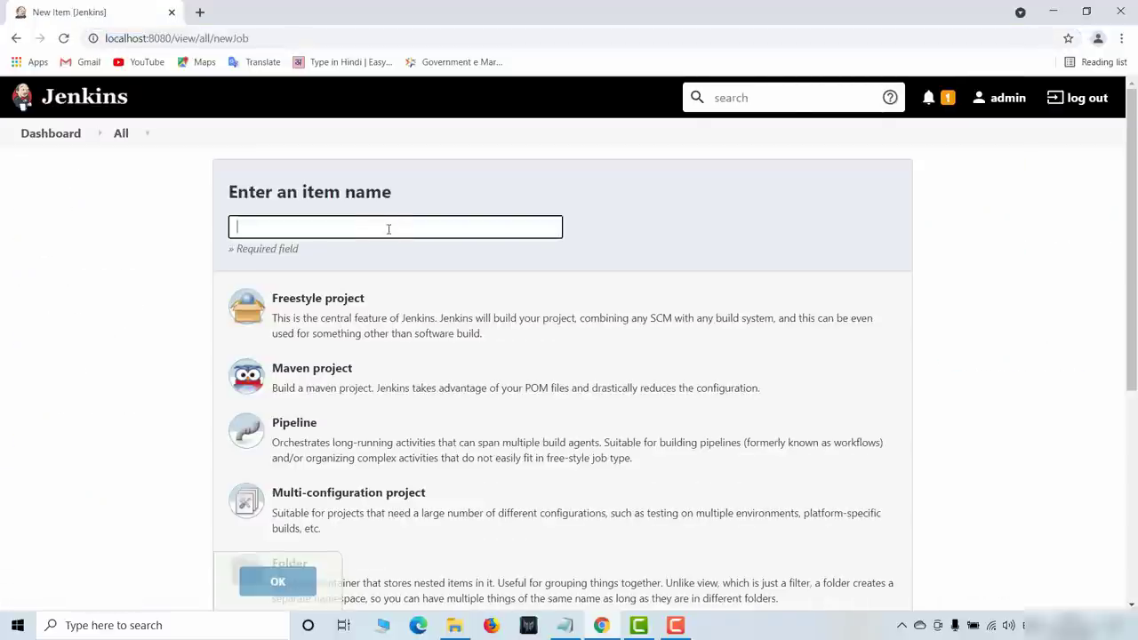
{"action": "key", "text": "Caps_Lock"}
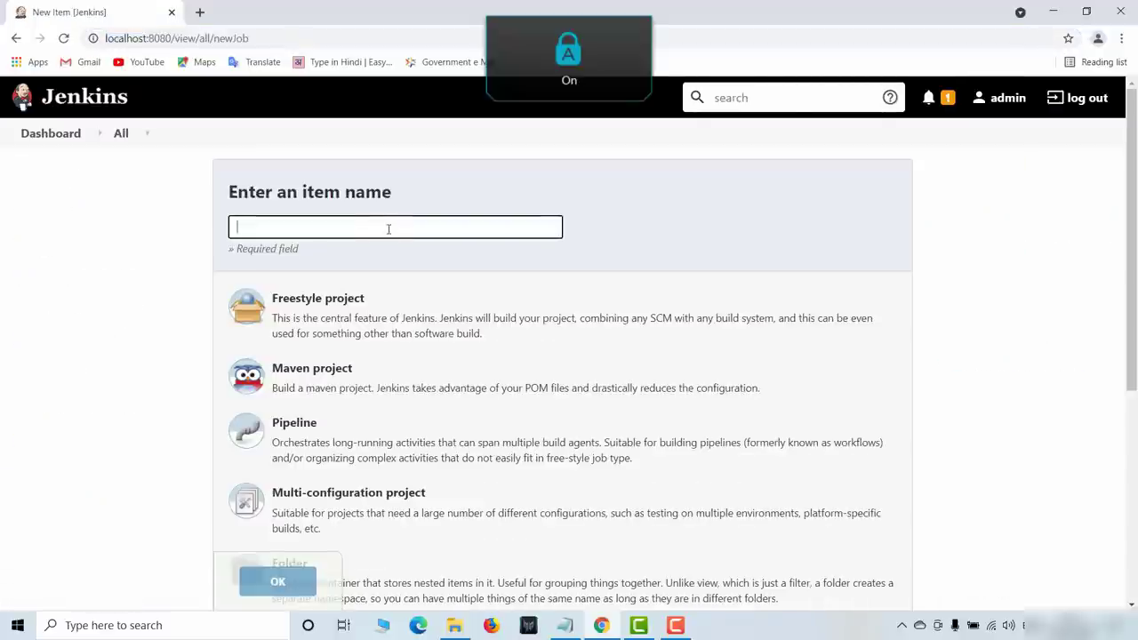
{"action": "type", "text": "JobA"}
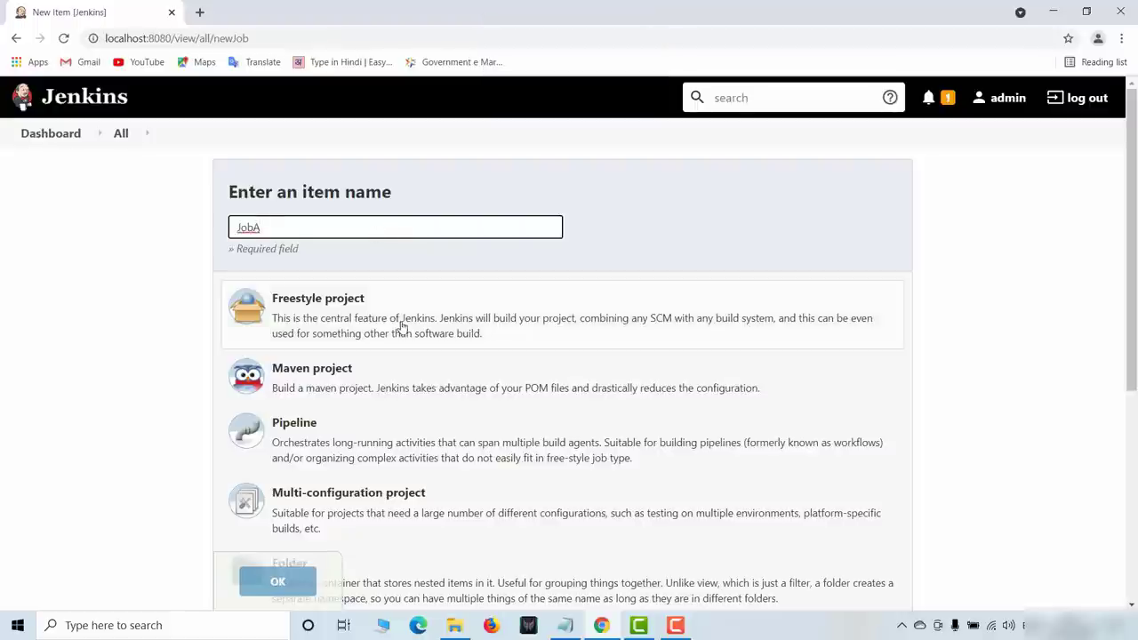
{"action": "scroll", "coordinate": [368, 290], "scroll_direction": "down", "scroll_amount": 4}
{"action": "left_click", "coordinate": [397, 425]}
{"action": "key", "text": "Caps_Lock"}
{"action": "type", "text": "My"}
{"action": "left_click", "coordinate": [378, 445]}
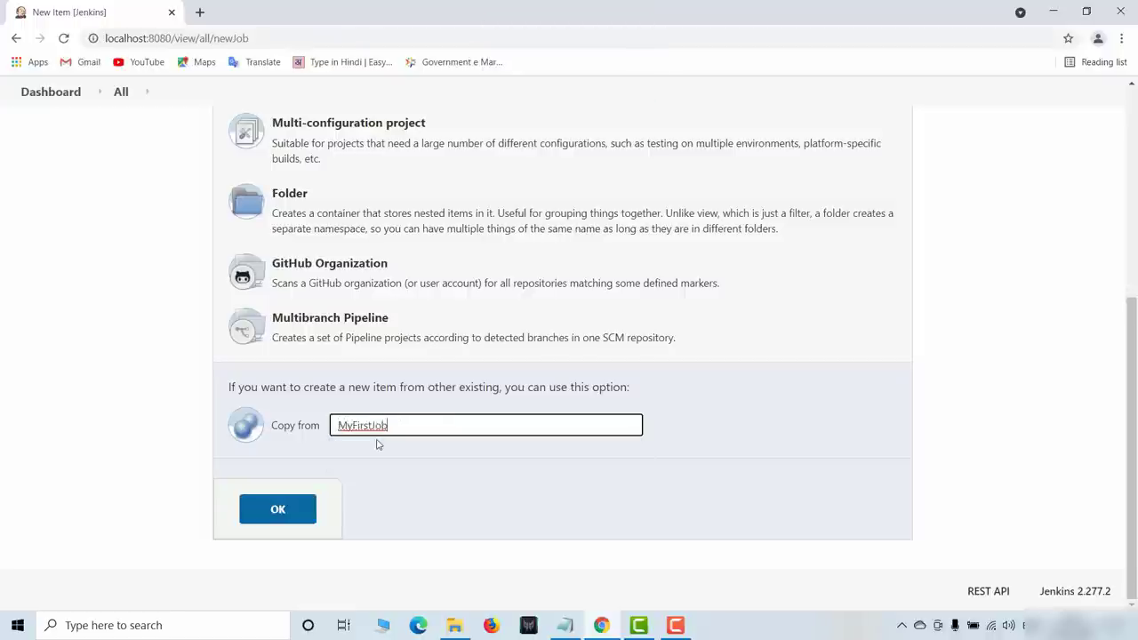
{"action": "left_click", "coordinate": [277, 510]}
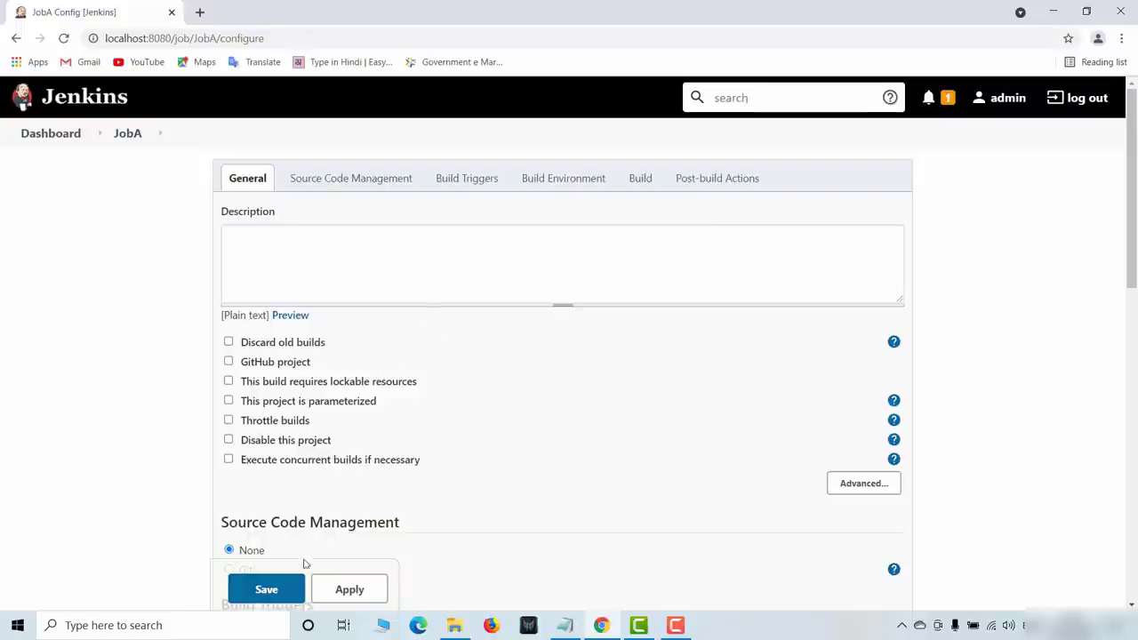
Step: Save JobA's configuration with its echo "Hello" build step and go back to the dashboard
{"action": "scroll", "coordinate": [518, 462], "scroll_direction": "down", "scroll_amount": 4}
{"action": "scroll", "coordinate": [518, 462], "scroll_direction": "down", "scroll_amount": 4}
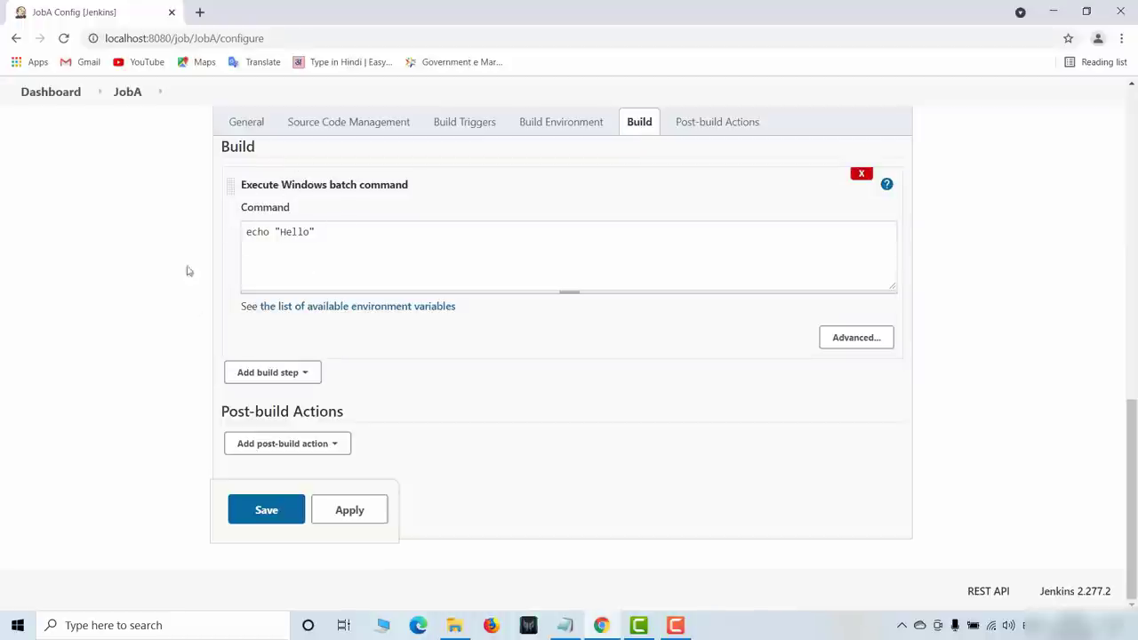
{"action": "left_click", "coordinate": [285, 518]}
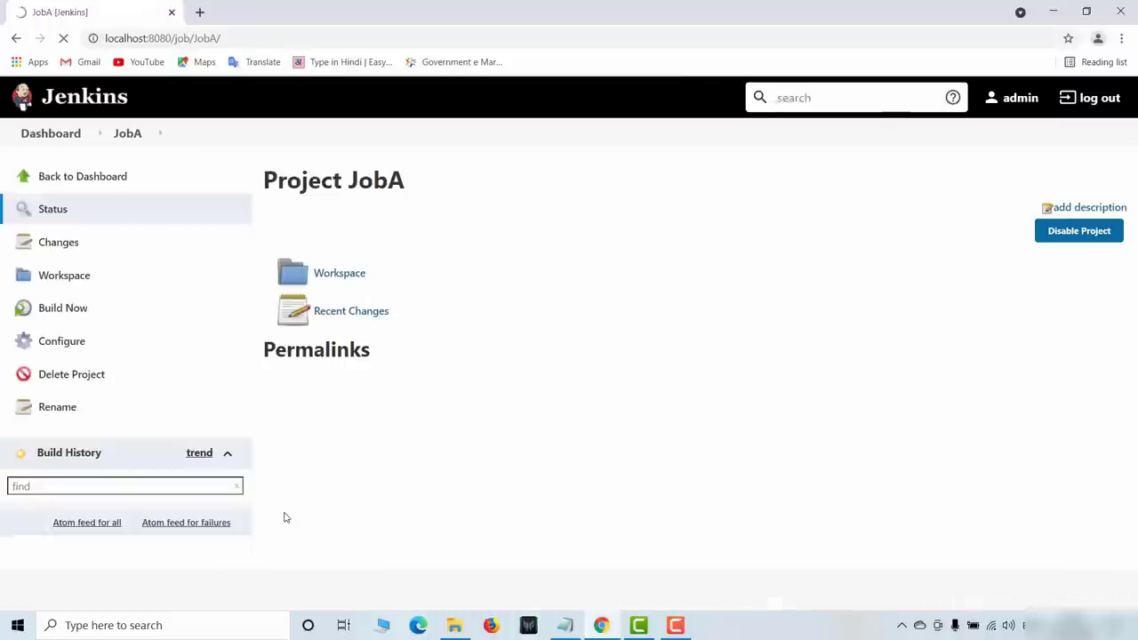
{"action": "left_click", "coordinate": [88, 186]}
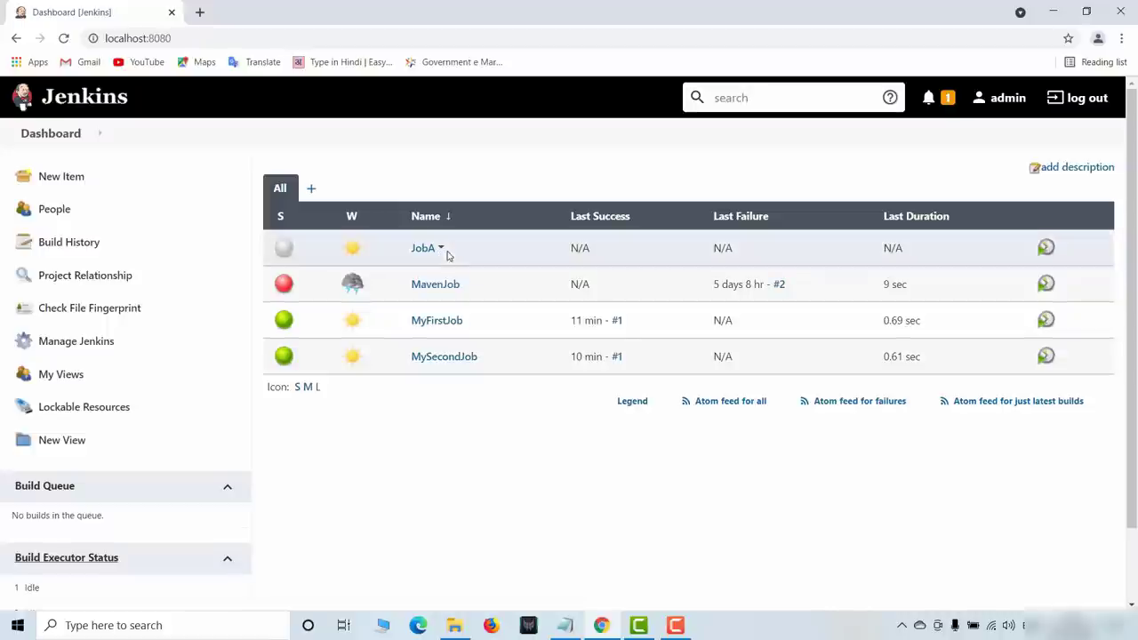
Step: Open JobA's configuration from its dashboard menu and scroll to the Build section
{"action": "left_click", "coordinate": [442, 249]}
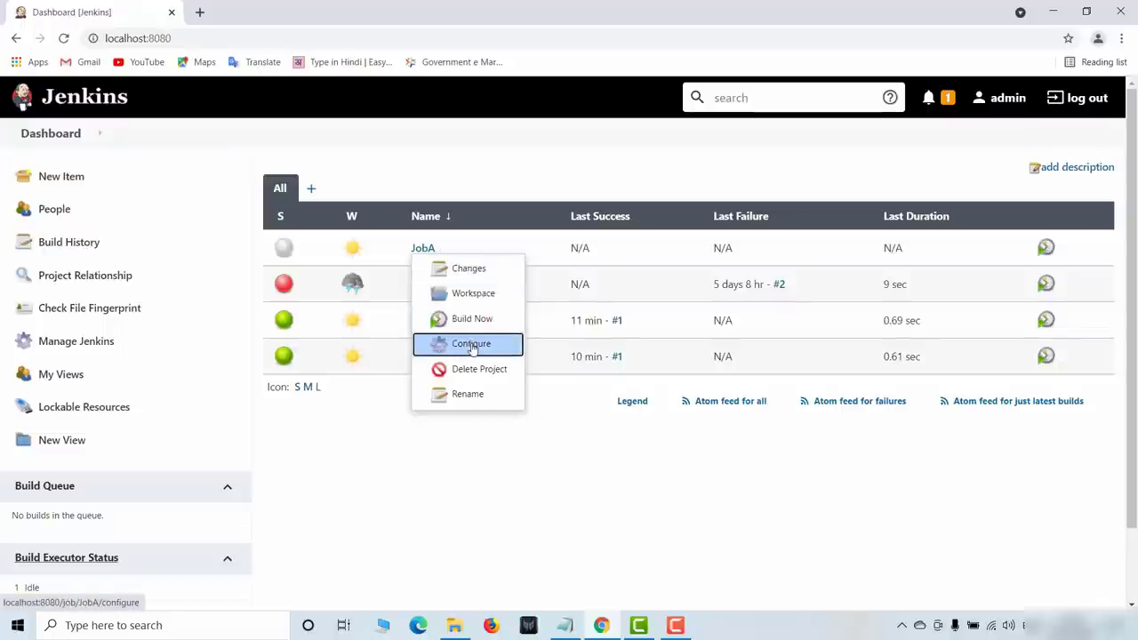
{"action": "left_click", "coordinate": [472, 347]}
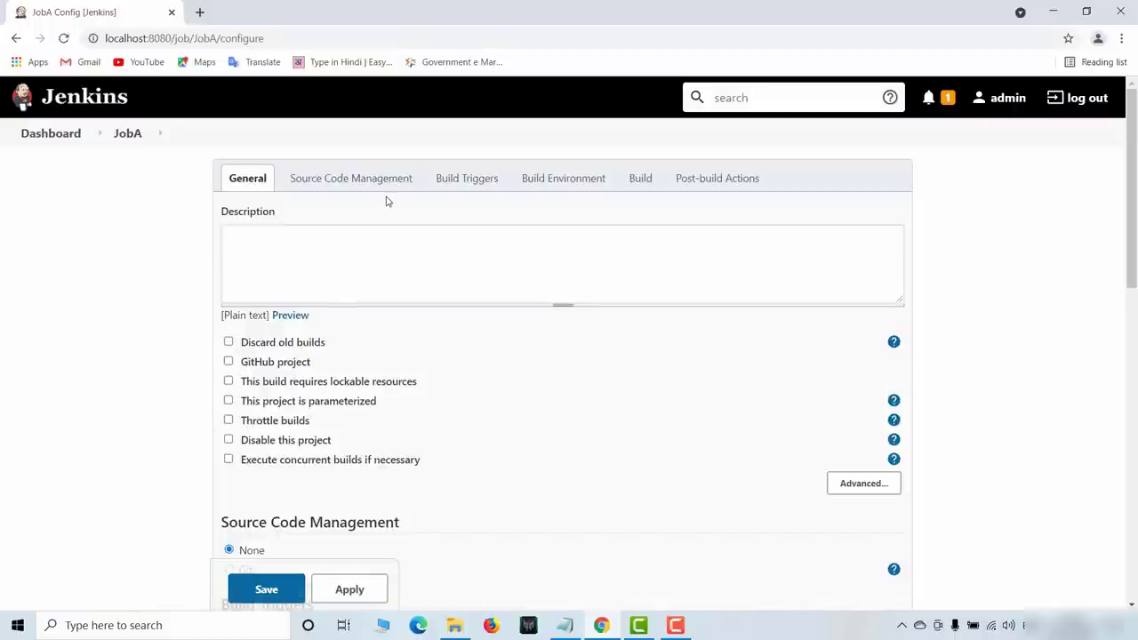
{"action": "scroll", "coordinate": [503, 297], "scroll_direction": "down", "scroll_amount": 10}
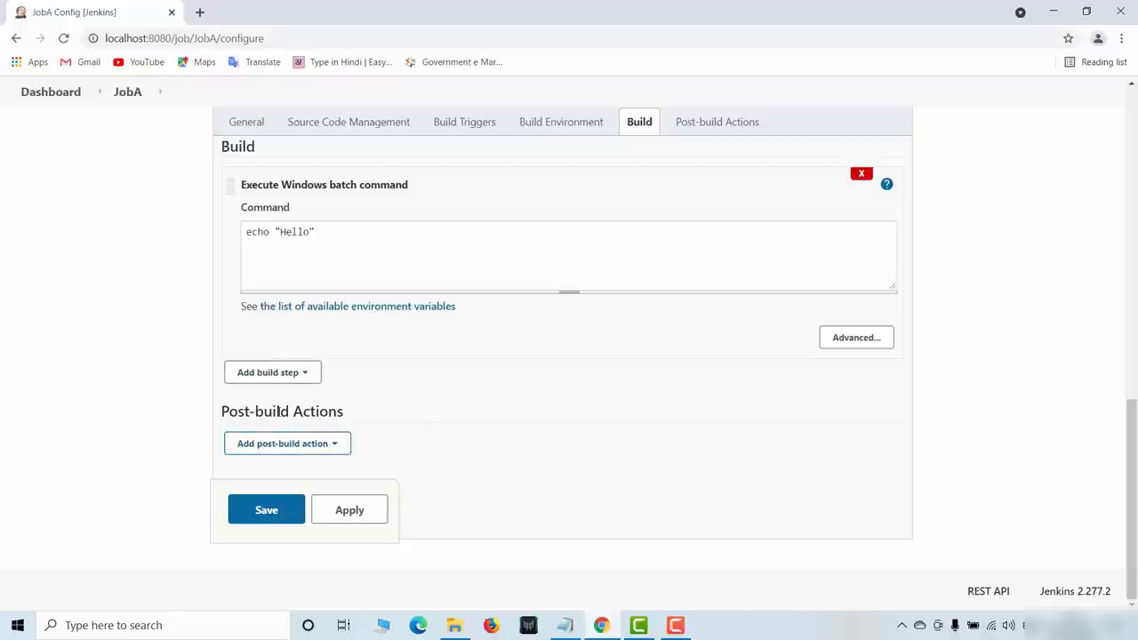
Step: Add a 'Build other projects' post-build action to JobA
{"action": "left_click", "coordinate": [322, 453]}
{"action": "left_click", "coordinate": [321, 452]}
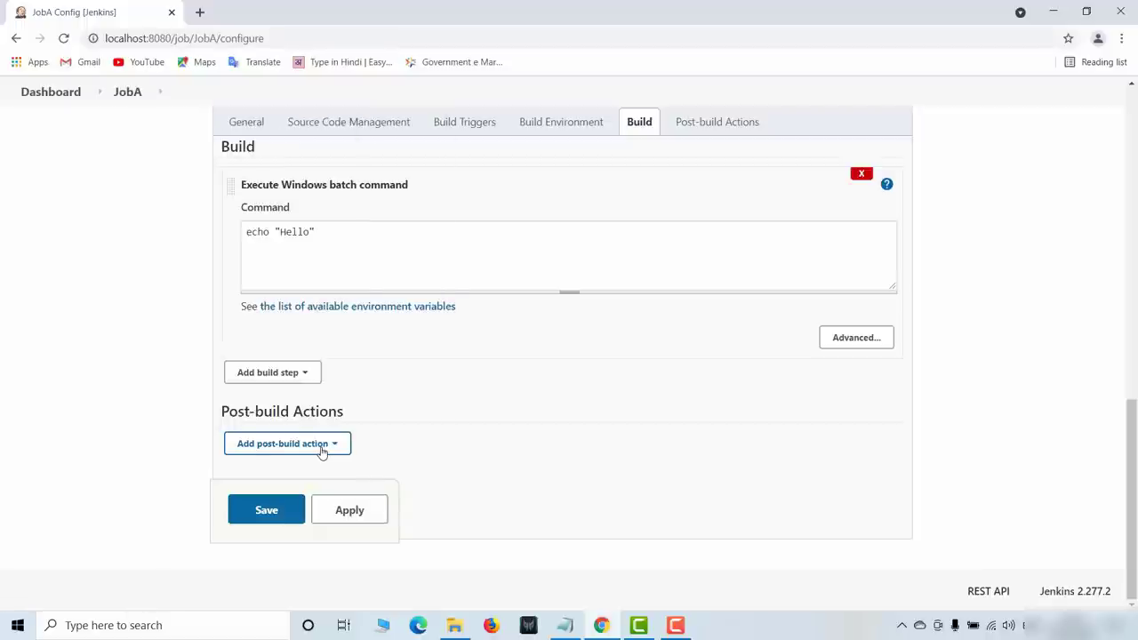
{"action": "left_click", "coordinate": [337, 452]}
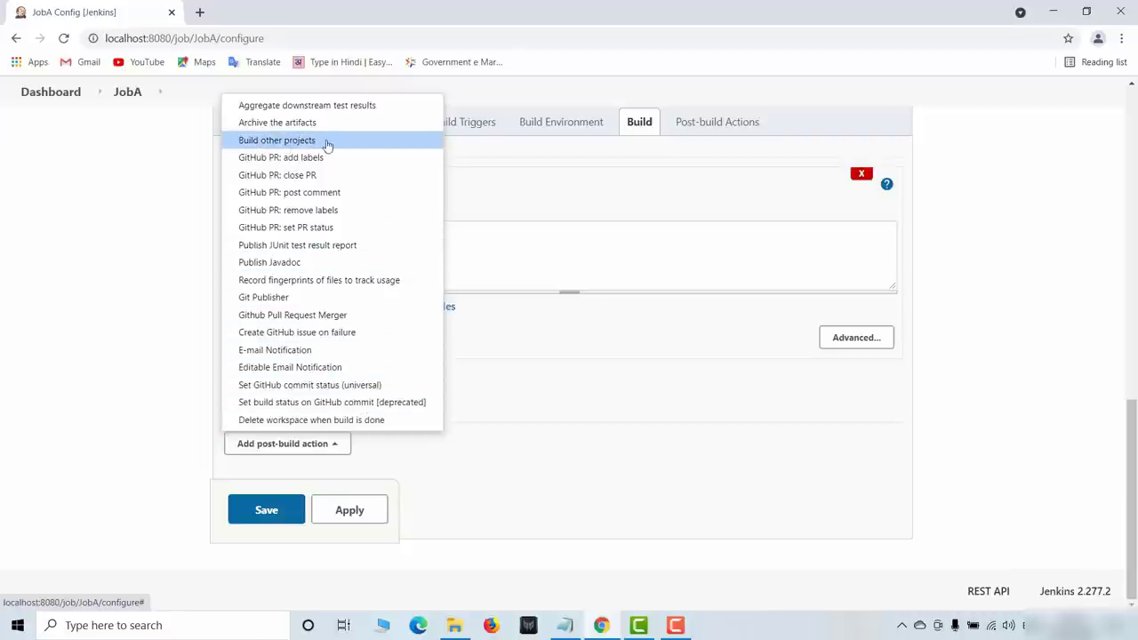
{"action": "left_click", "coordinate": [290, 142]}
{"action": "scroll", "coordinate": [441, 492], "scroll_direction": "down", "scroll_amount": 2}
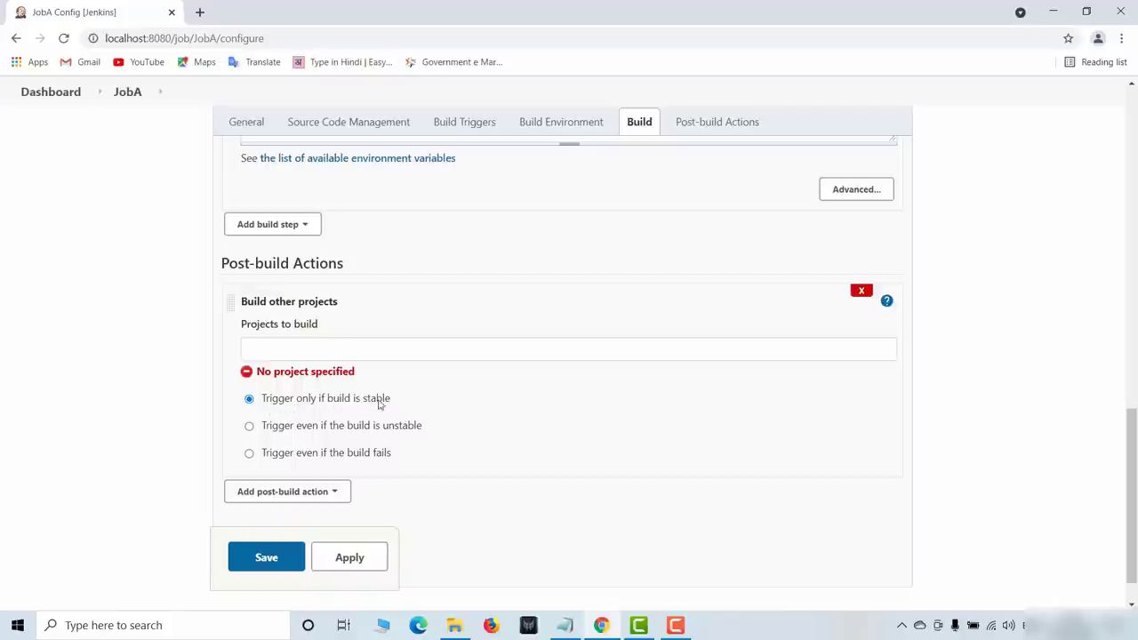
Step: Set Projects to build to MavenJob, with no trailing comma, triggered only when stable
{"action": "left_click", "coordinate": [309, 347]}
{"action": "key", "text": "Caps_Lock"}
{"action": "type", "text": "mY"}
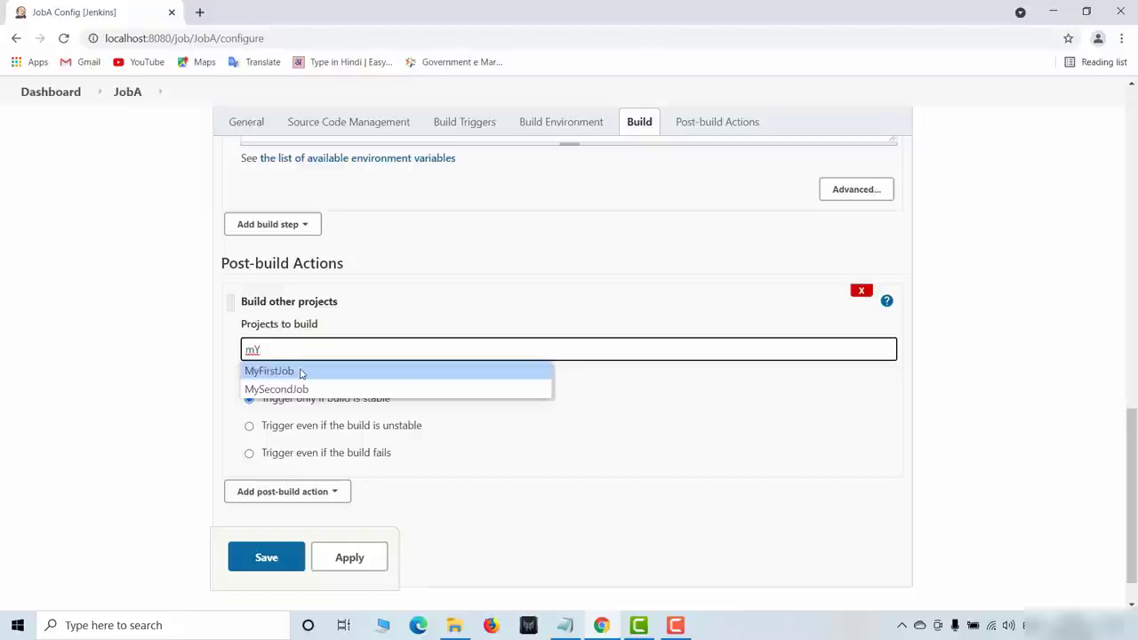
{"action": "key", "text": "BackSpace"}
{"action": "type", "text": "MAVEN"}
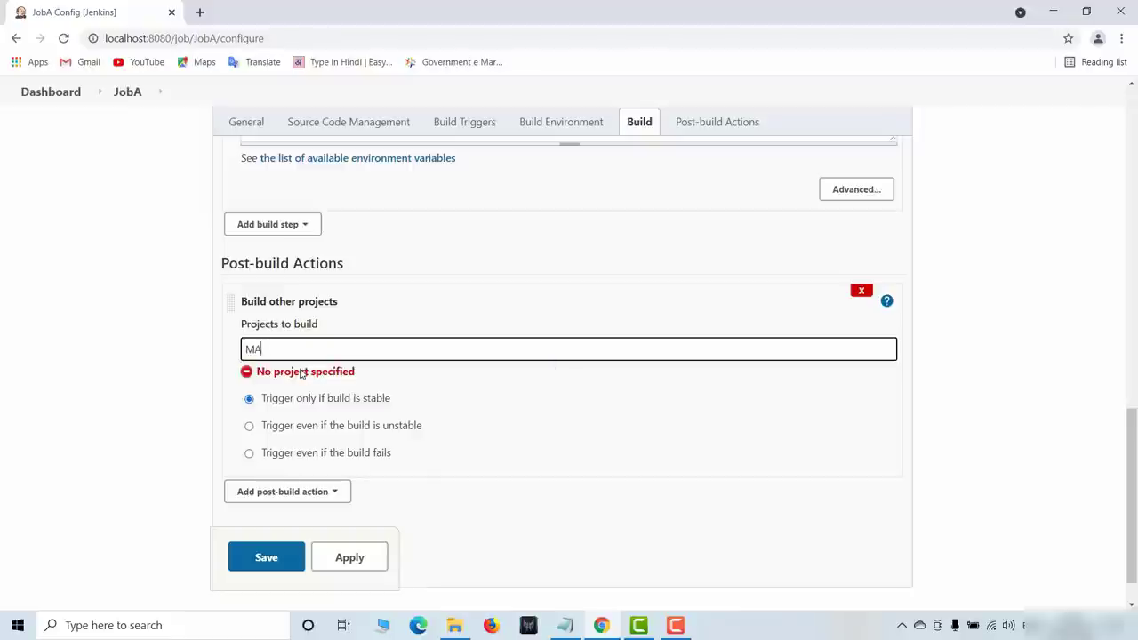
{"action": "left_click", "coordinate": [300, 371]}
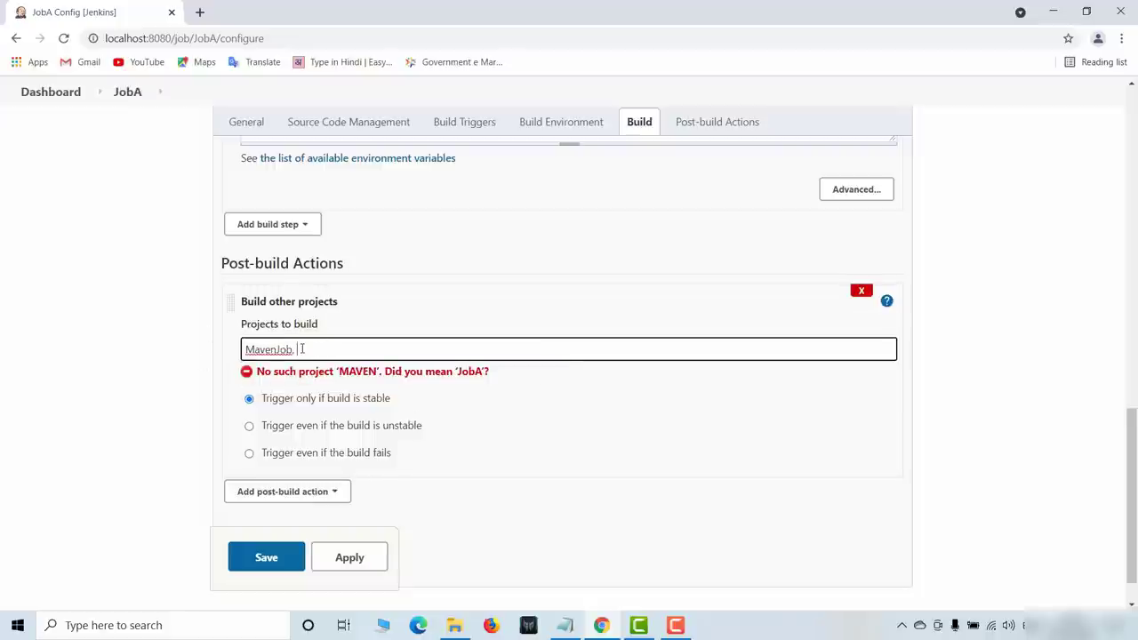
{"action": "key", "text": "Down"}
{"action": "key", "text": "Return"}
{"action": "key", "text": "BackSpace"}
{"action": "key", "text": "BackSpace"}
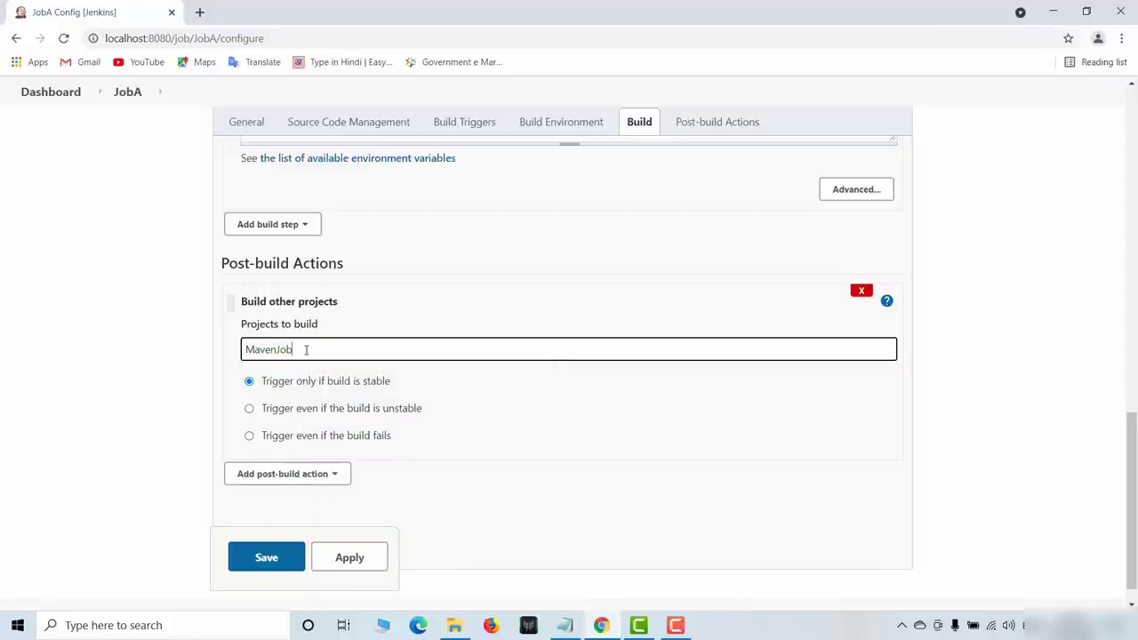
{"action": "scroll", "coordinate": [252, 351], "scroll_direction": "down", "scroll_amount": 1}
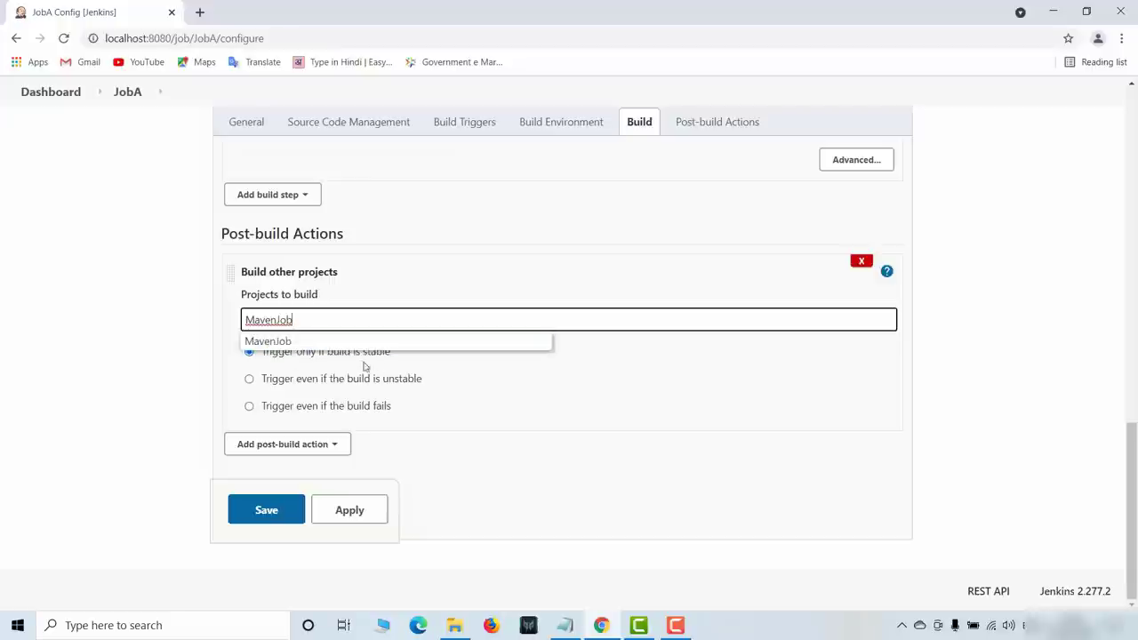
{"action": "left_click", "coordinate": [494, 379]}
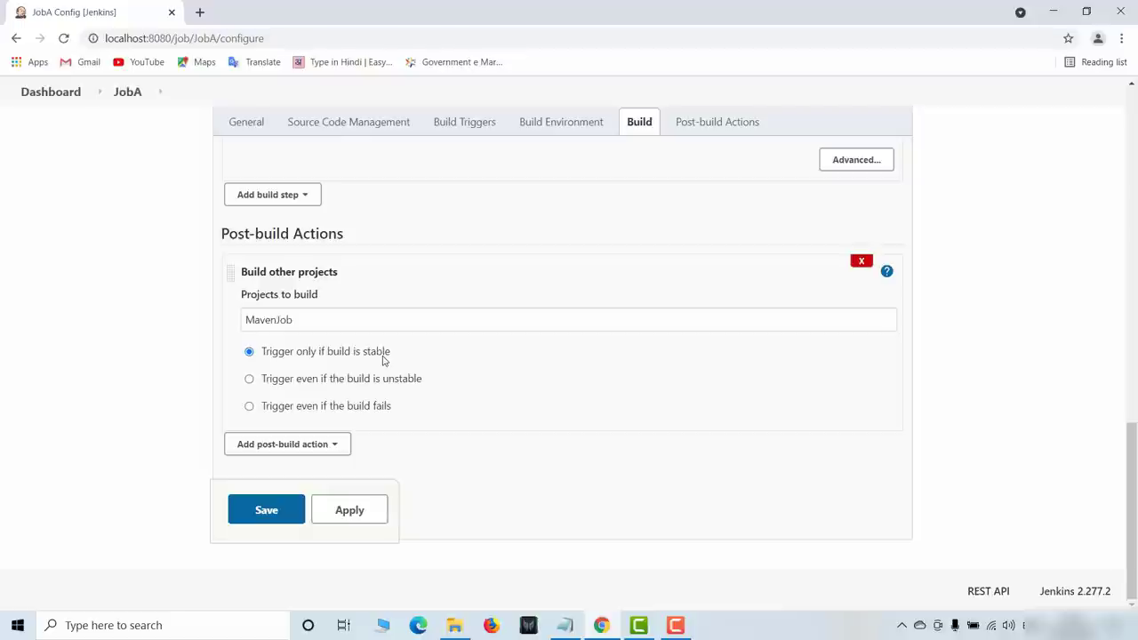
Step: Save JobA, return to the dashboard and build JobA, which queues MavenJob
{"action": "left_click", "coordinate": [267, 510]}
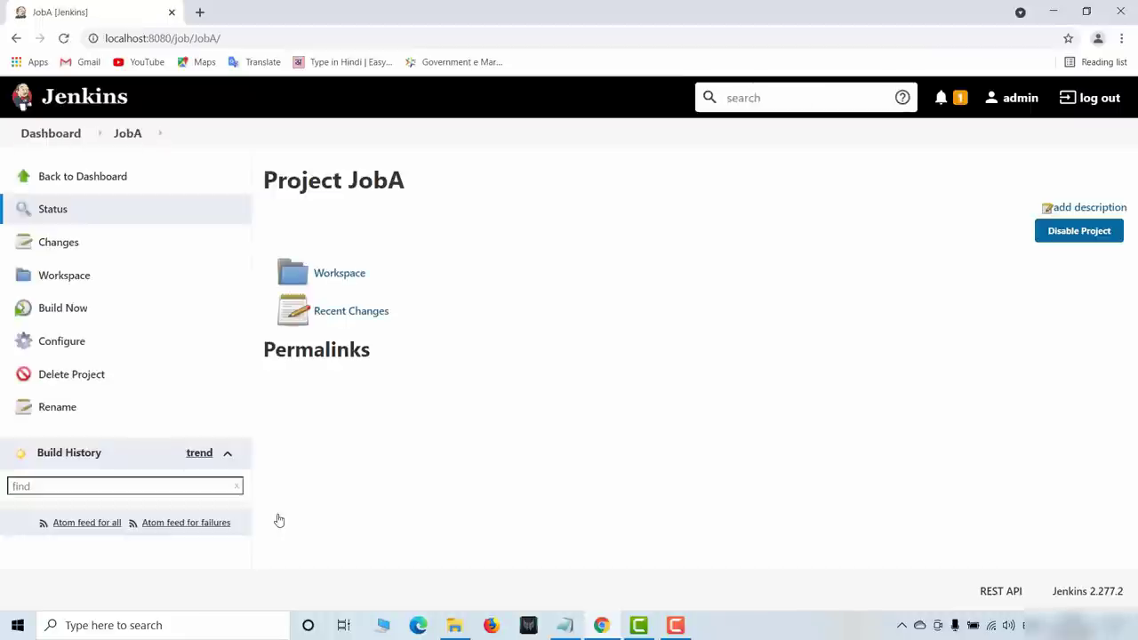
{"action": "left_click", "coordinate": [94, 176]}
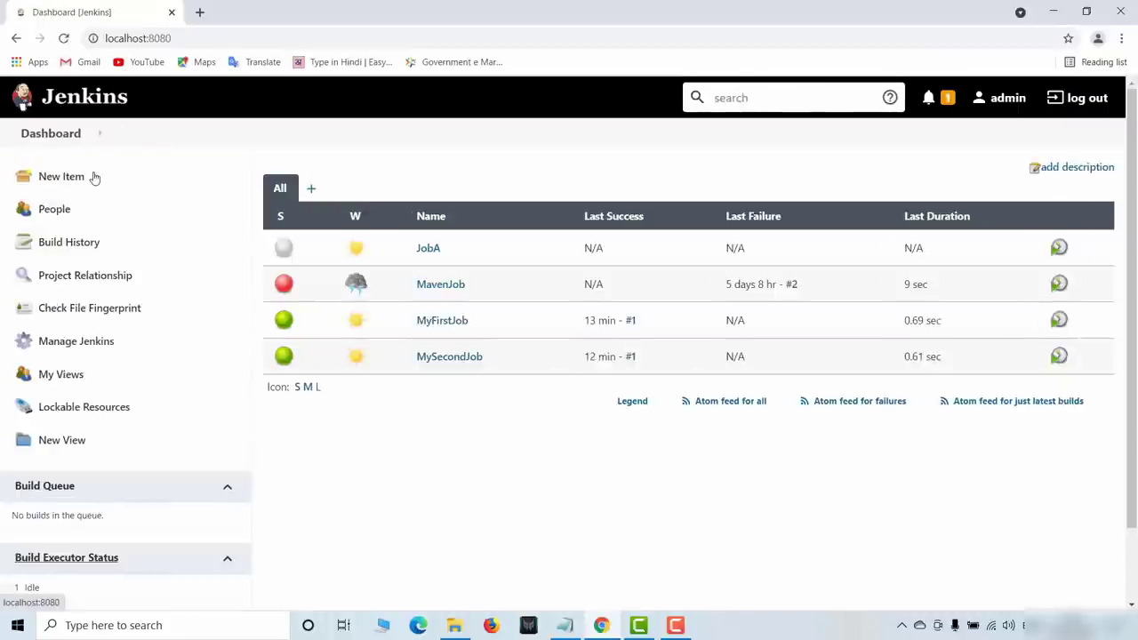
{"action": "mouse_move", "coordinate": [440, 250]}
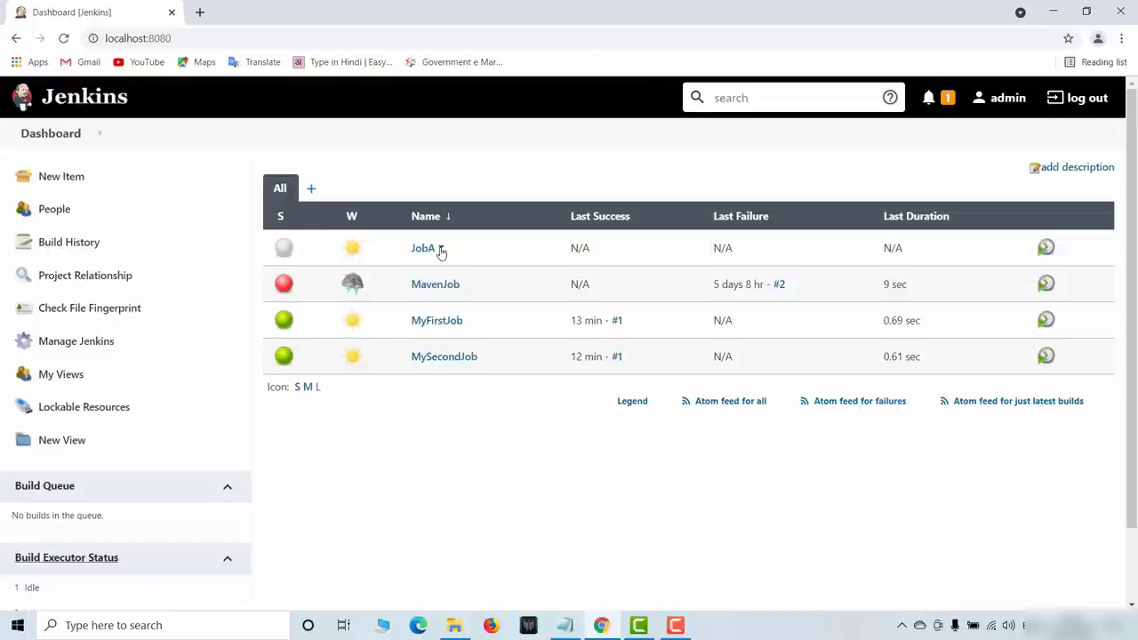
{"action": "left_click", "coordinate": [441, 251]}
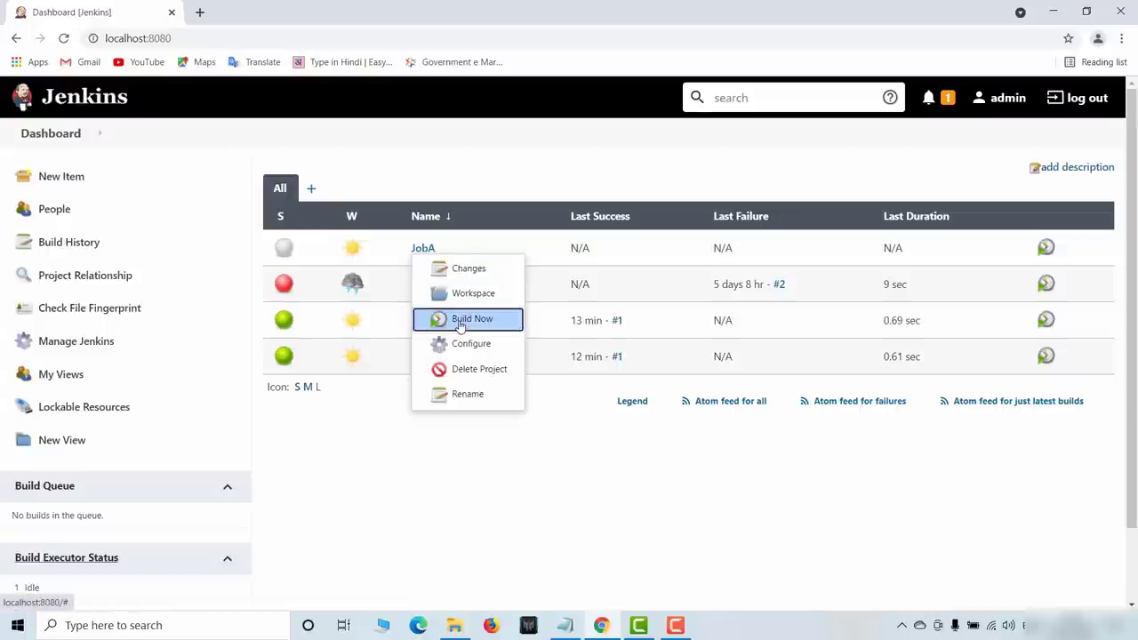
{"action": "left_click", "coordinate": [460, 322]}
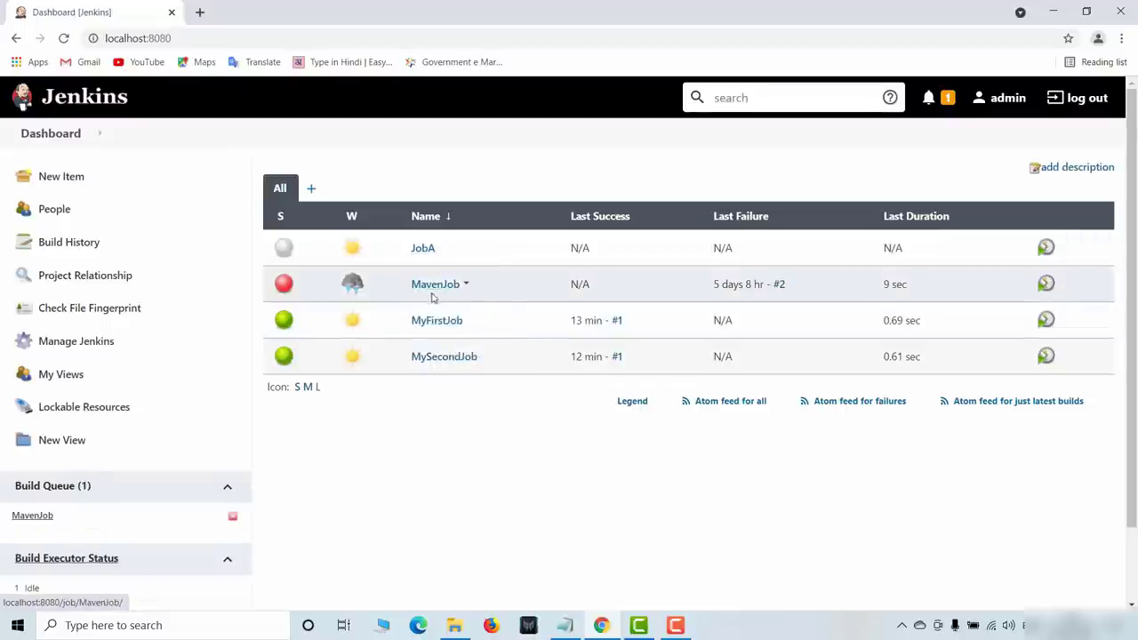
{"action": "scroll", "coordinate": [300, 478], "scroll_direction": "down", "scroll_amount": 1}
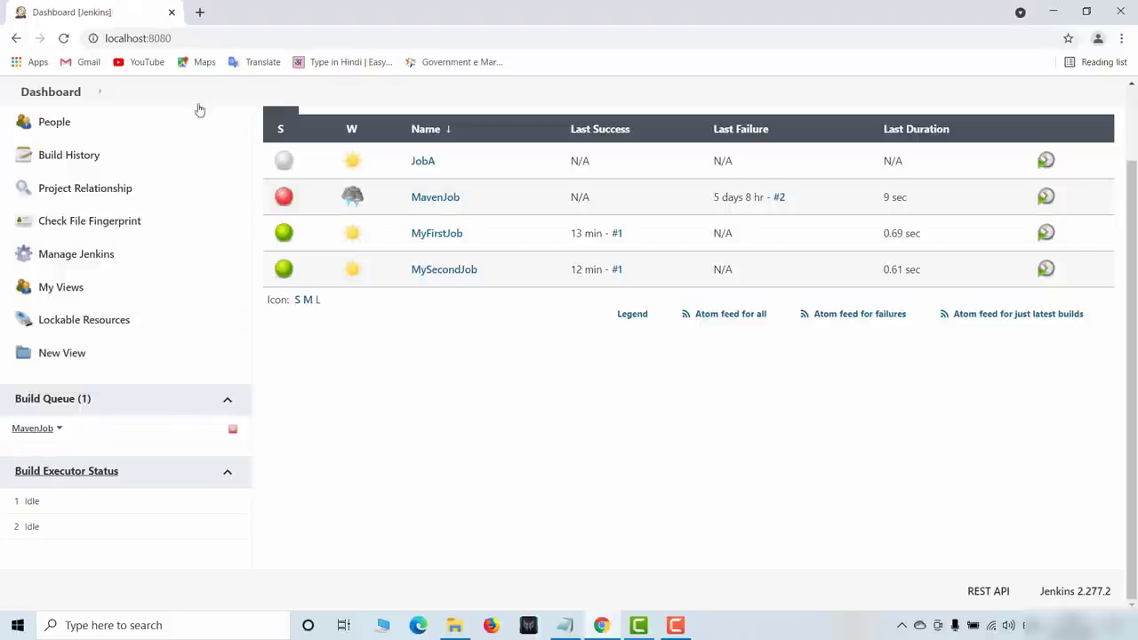
{"action": "left_click", "coordinate": [179, 38]}
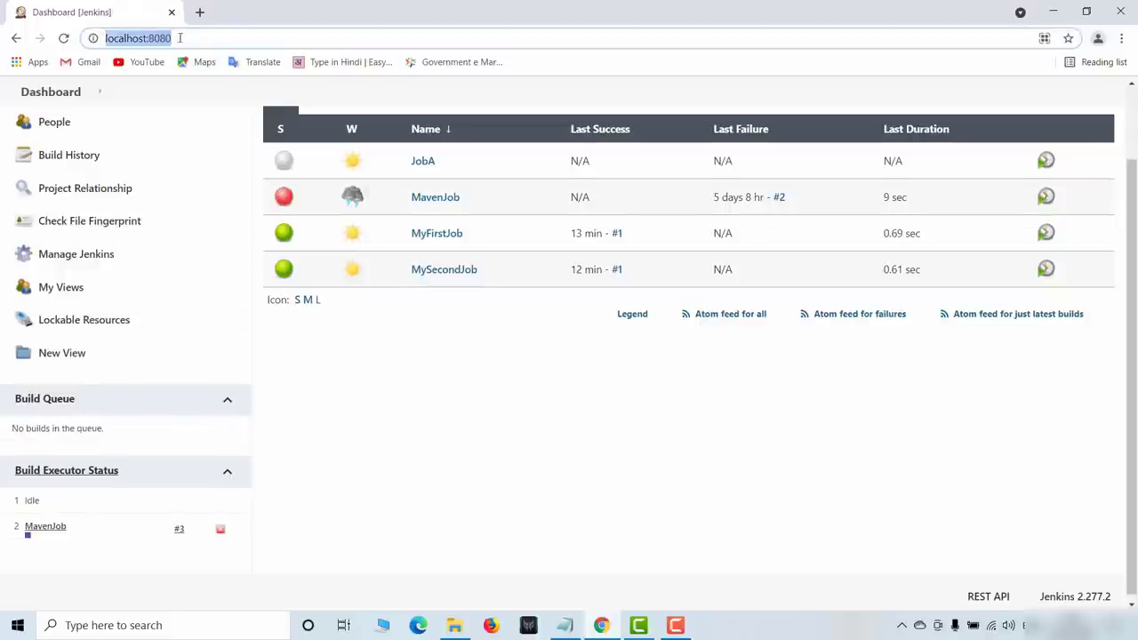
{"action": "key", "text": "Return"}
{"action": "scroll", "coordinate": [384, 455], "scroll_direction": "down", "scroll_amount": 1}
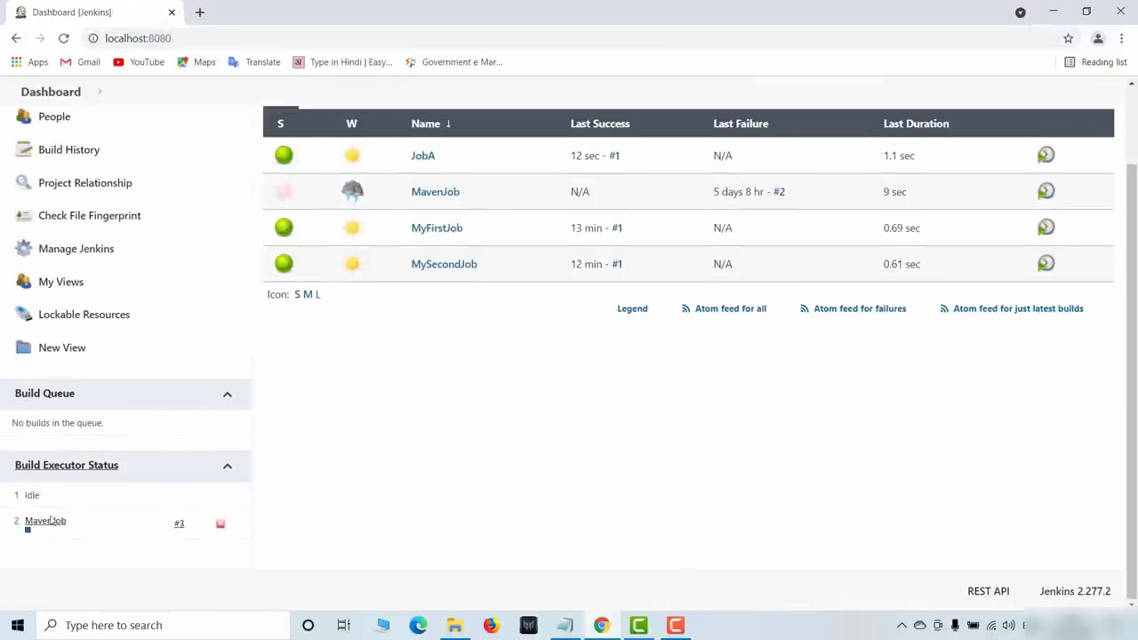
{"action": "mouse_move", "coordinate": [486, 237]}
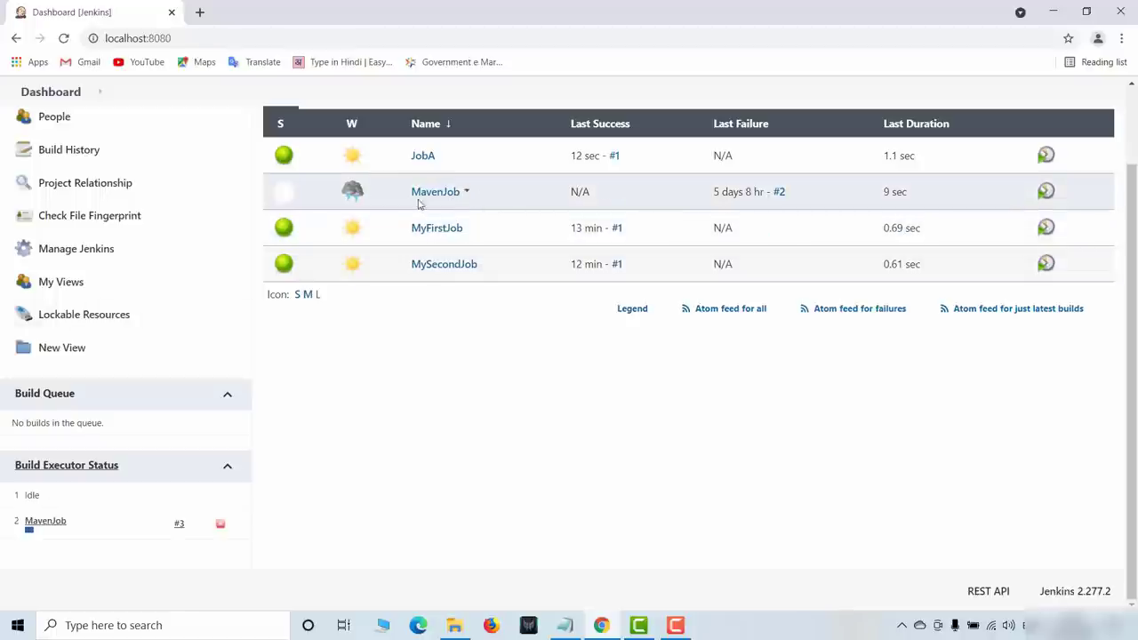
{"action": "mouse_move", "coordinate": [449, 157]}
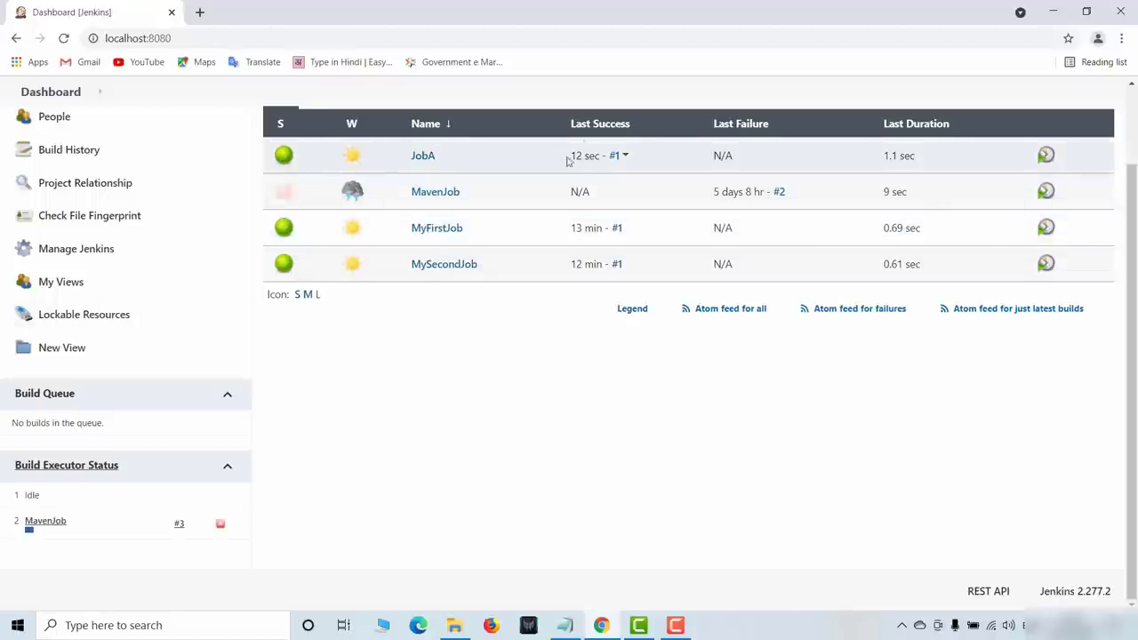
{"action": "mouse_move", "coordinate": [379, 199]}
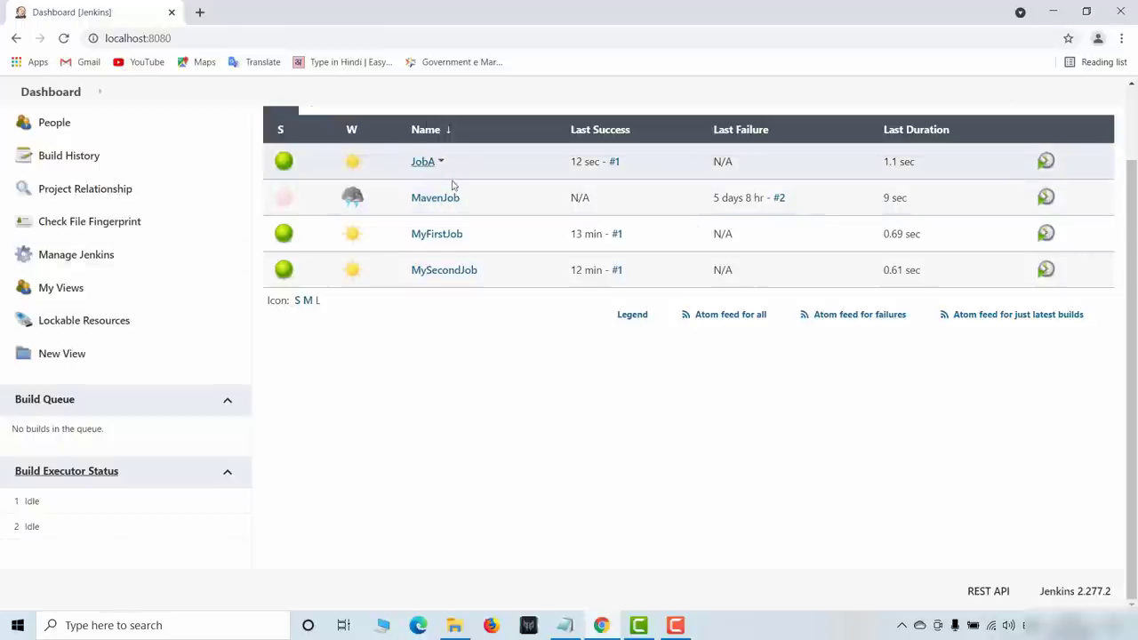
{"action": "mouse_move", "coordinate": [353, 164]}
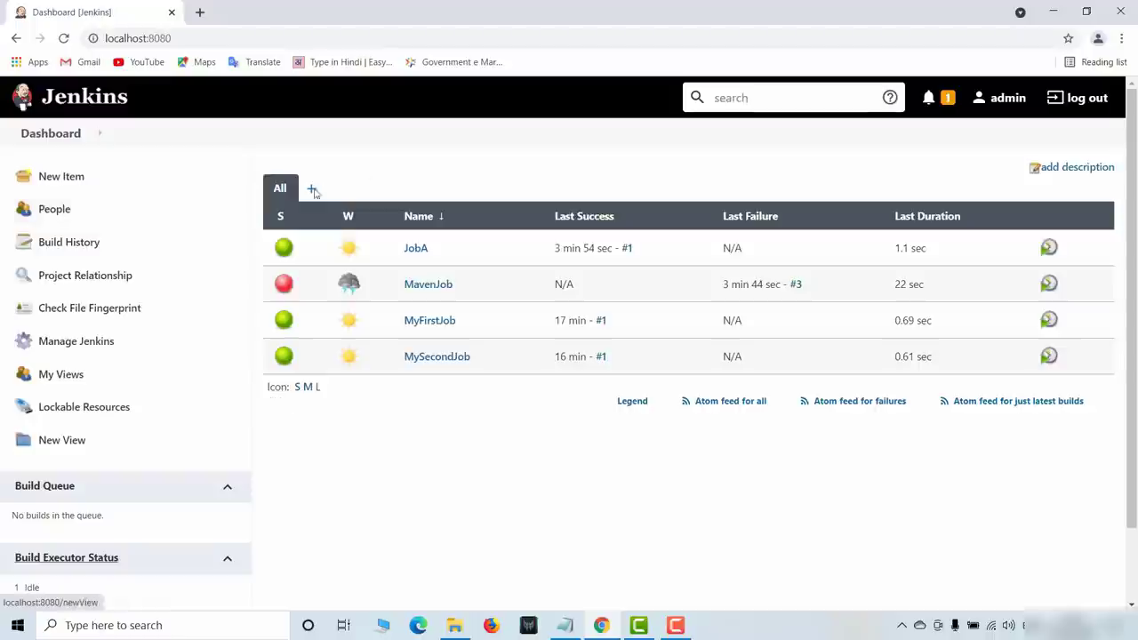
Step: Start a new item named JobY
{"action": "left_click", "coordinate": [91, 181]}
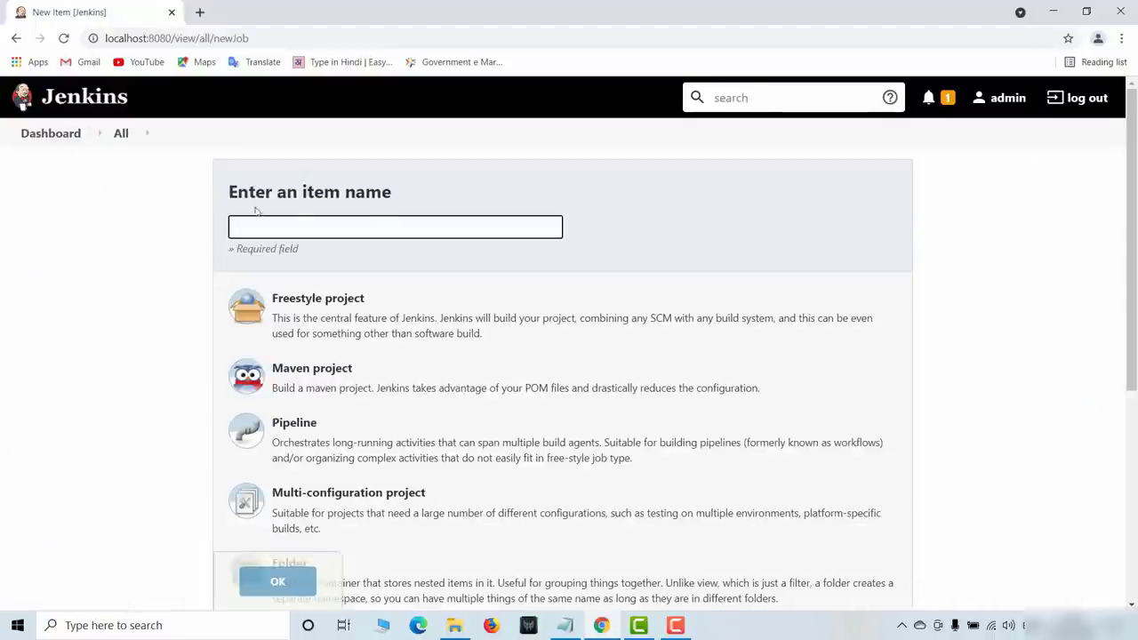
{"action": "key", "text": "Caps_Lock"}
{"action": "type", "text": "job"}
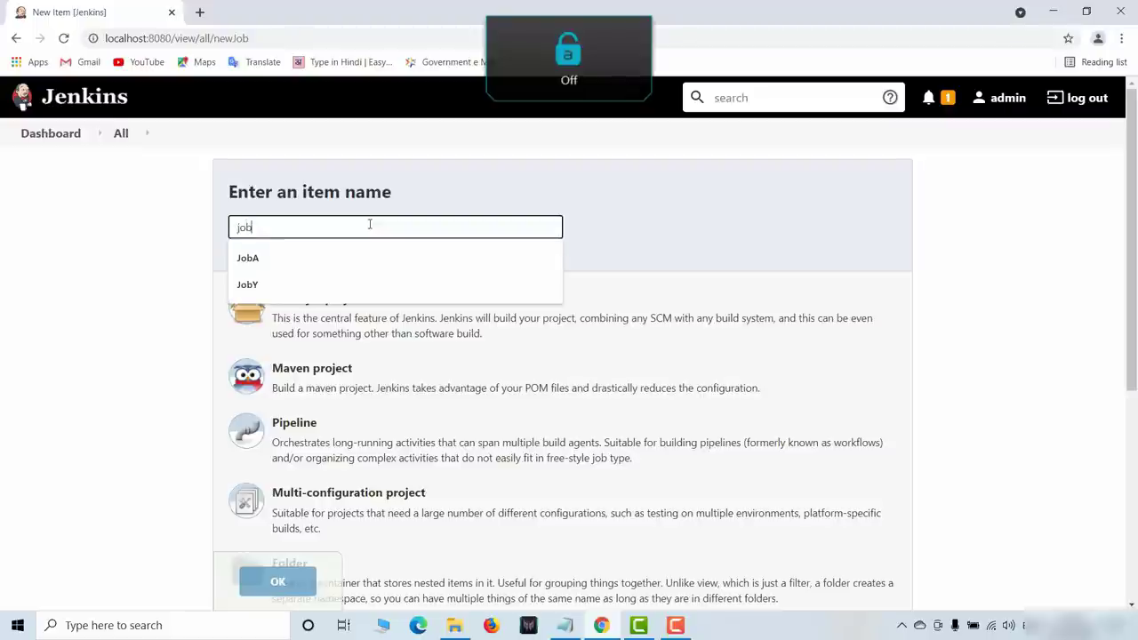
{"action": "key", "text": "Caps_Lock"}
{"action": "type", "text": "Y"}
{"action": "left_click", "coordinate": [305, 261]}
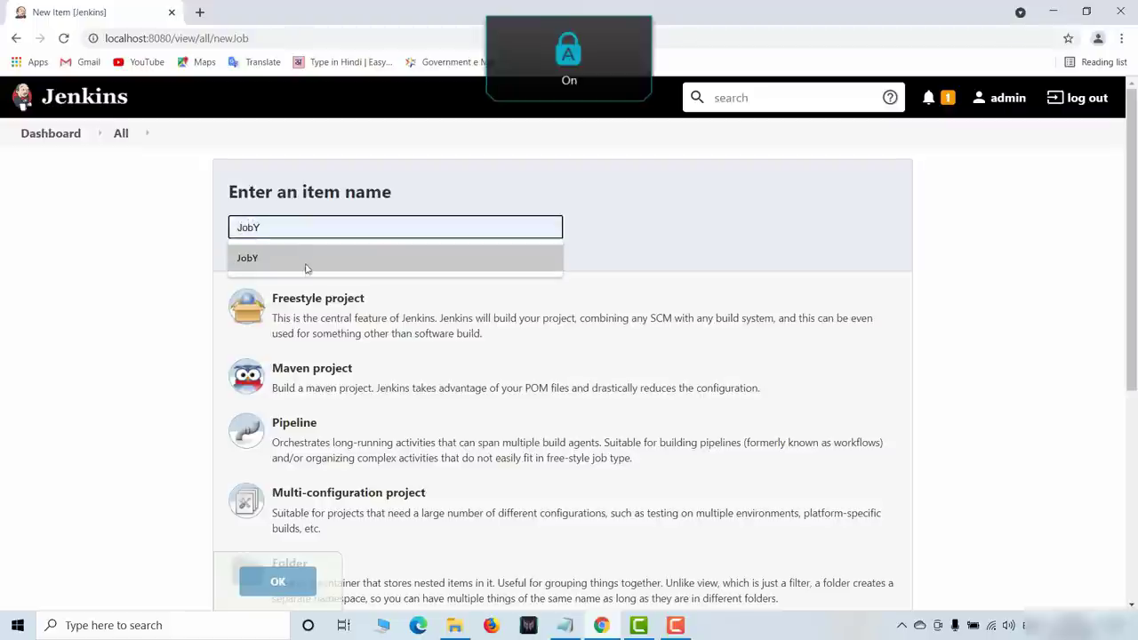
{"action": "scroll", "coordinate": [371, 360], "scroll_direction": "down", "scroll_amount": 1}
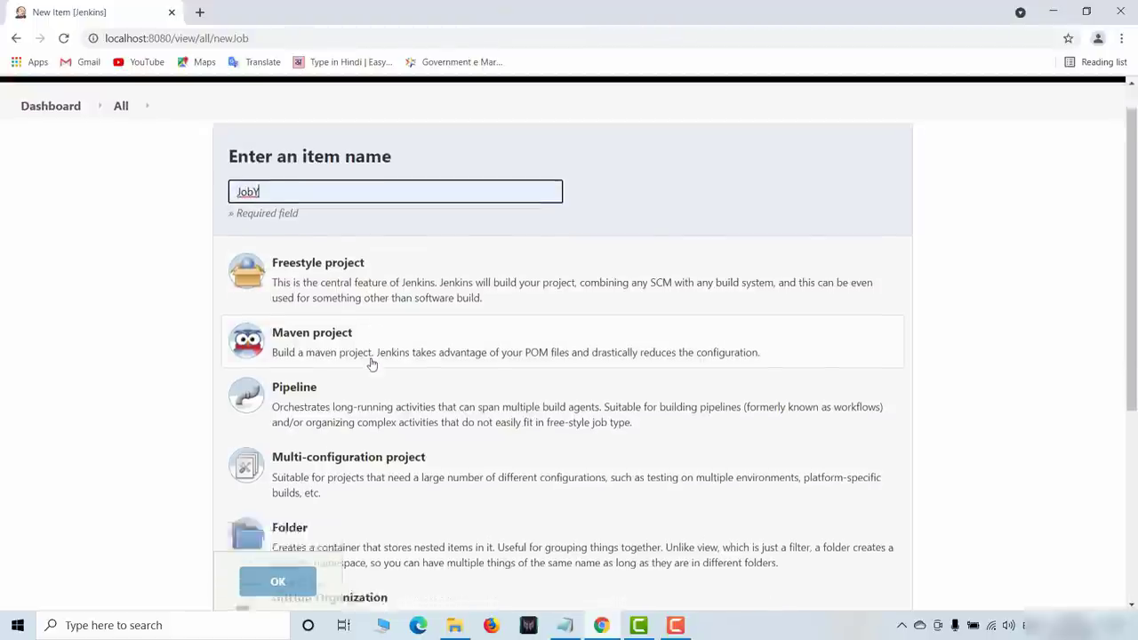
{"action": "scroll", "coordinate": [424, 381], "scroll_direction": "down", "scroll_amount": 4}
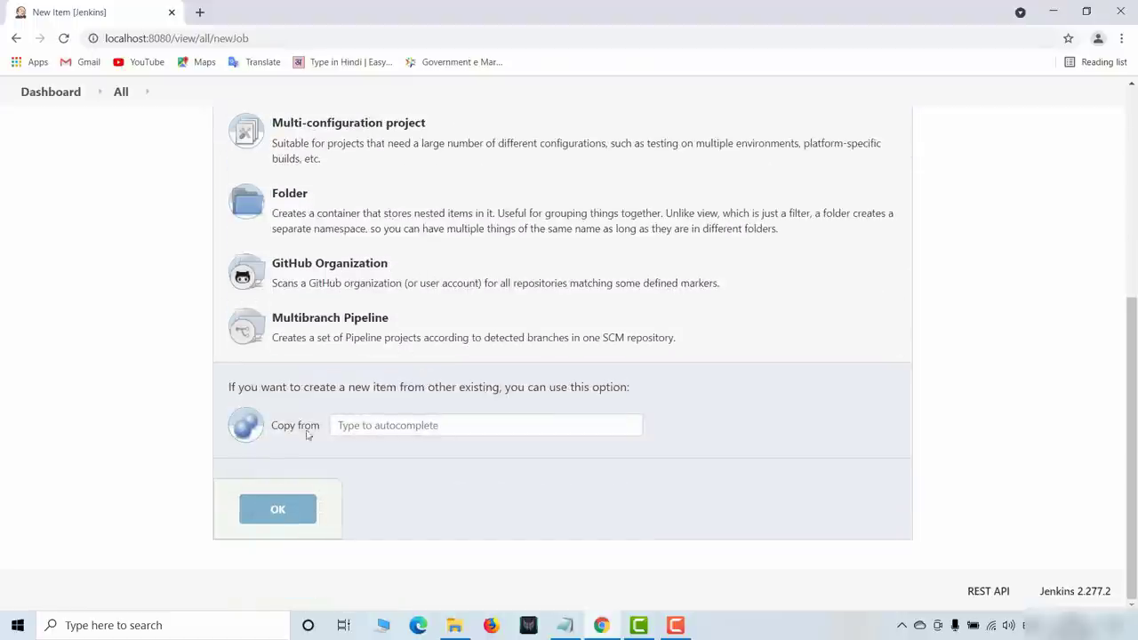
Step: Copy JobY from MySecondJob, create it and save its echo "Namaste" configuration
{"action": "left_click", "coordinate": [396, 424]}
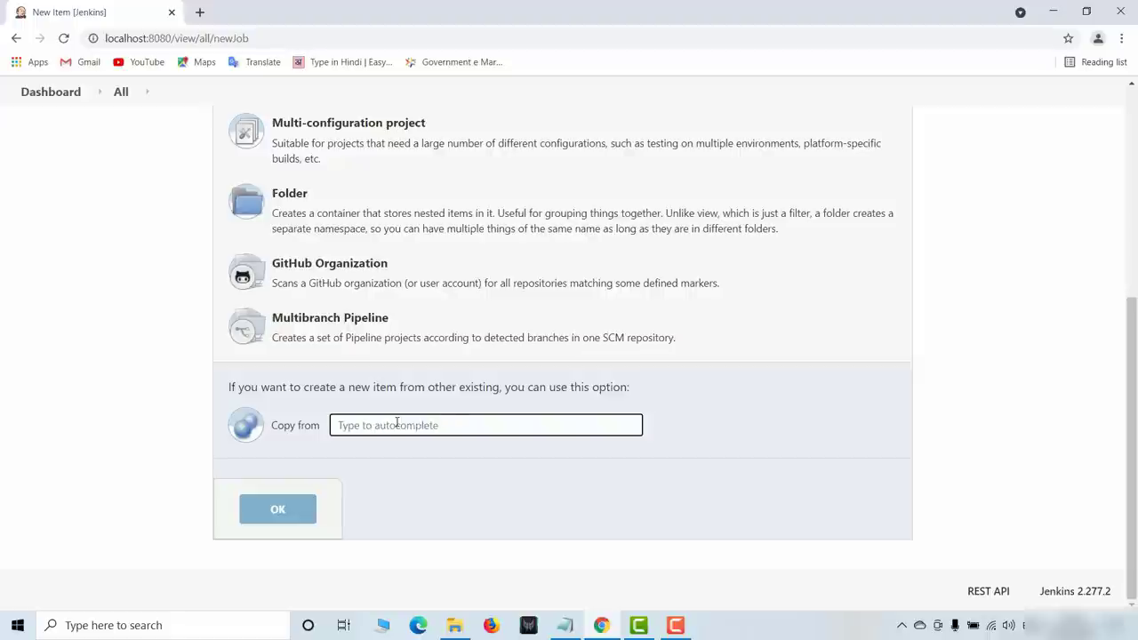
{"action": "type", "text": "MY"}
{"action": "left_click", "coordinate": [388, 463]}
{"action": "left_click", "coordinate": [295, 509]}
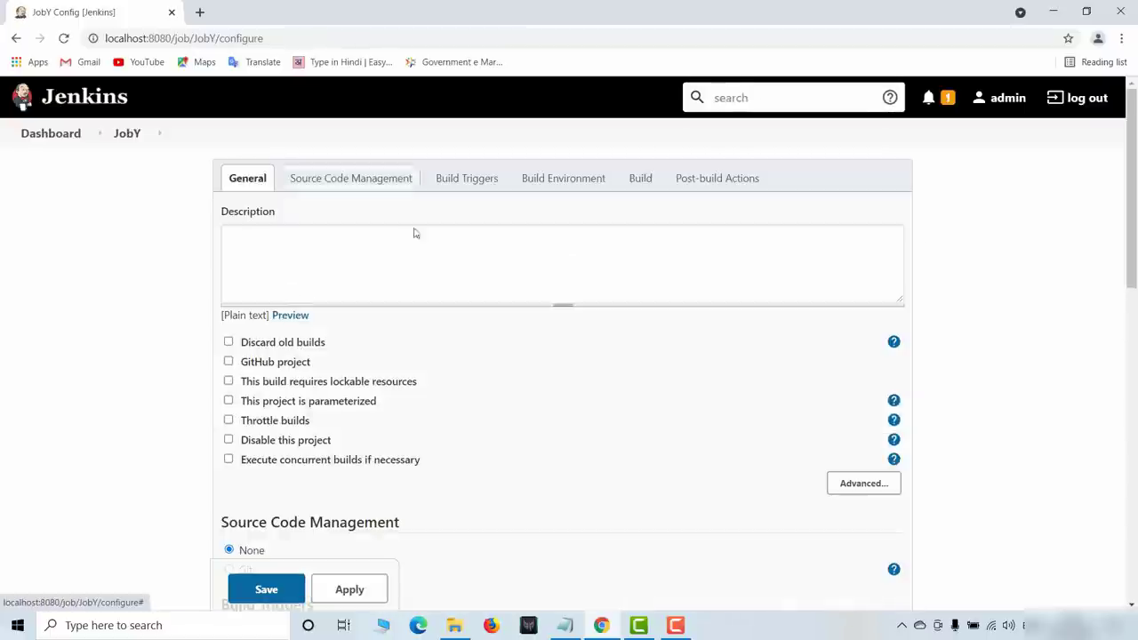
{"action": "scroll", "coordinate": [322, 436], "scroll_direction": "down", "scroll_amount": 10}
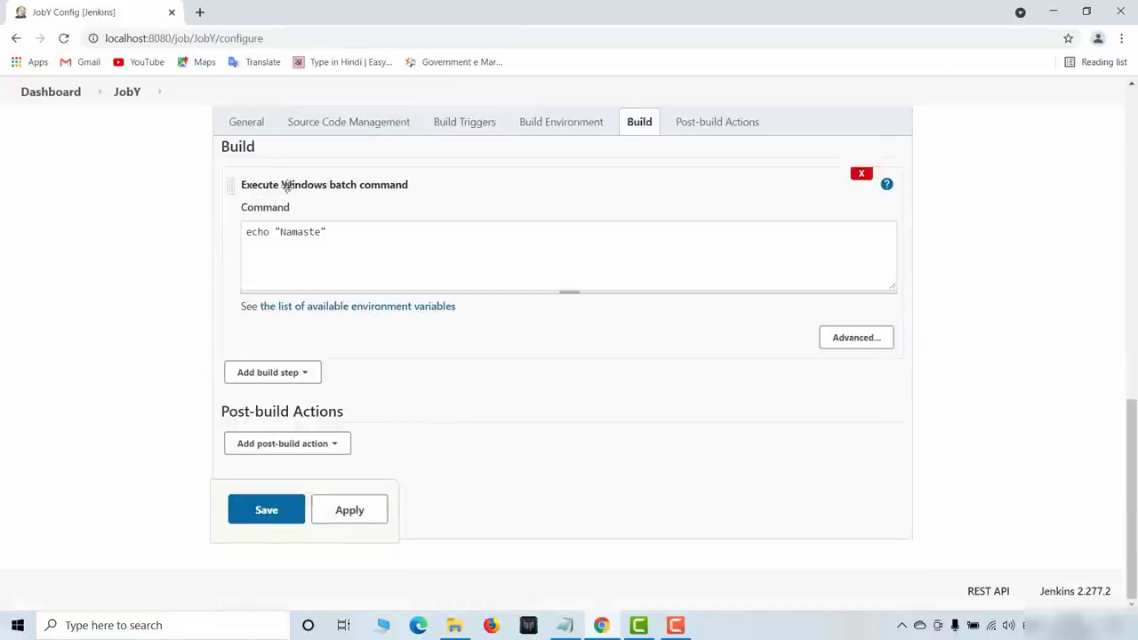
{"action": "left_click", "coordinate": [284, 508]}
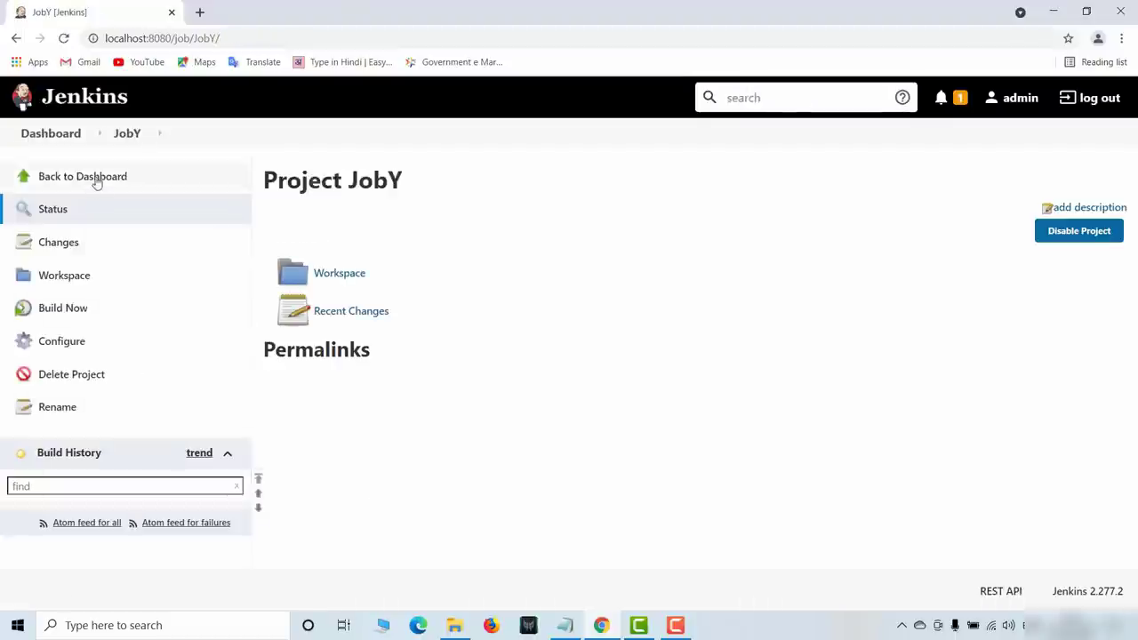
Step: Go back to the dashboard, now listing JobY, and open MavenJob's dropdown menu
{"action": "left_click", "coordinate": [103, 181]}
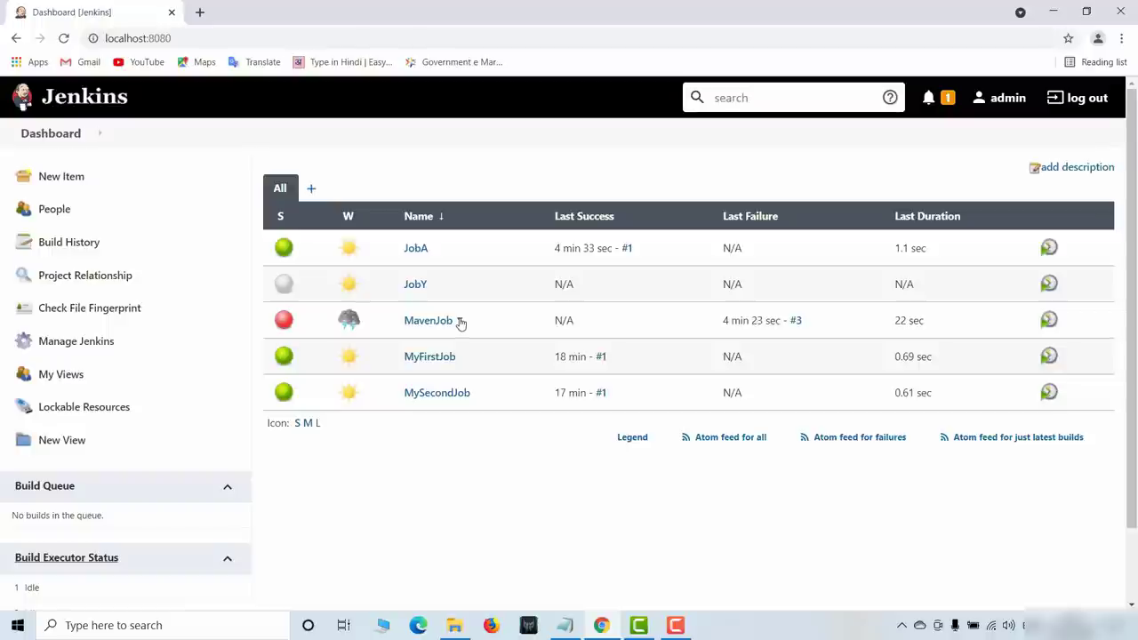
{"action": "left_click", "coordinate": [461, 324]}
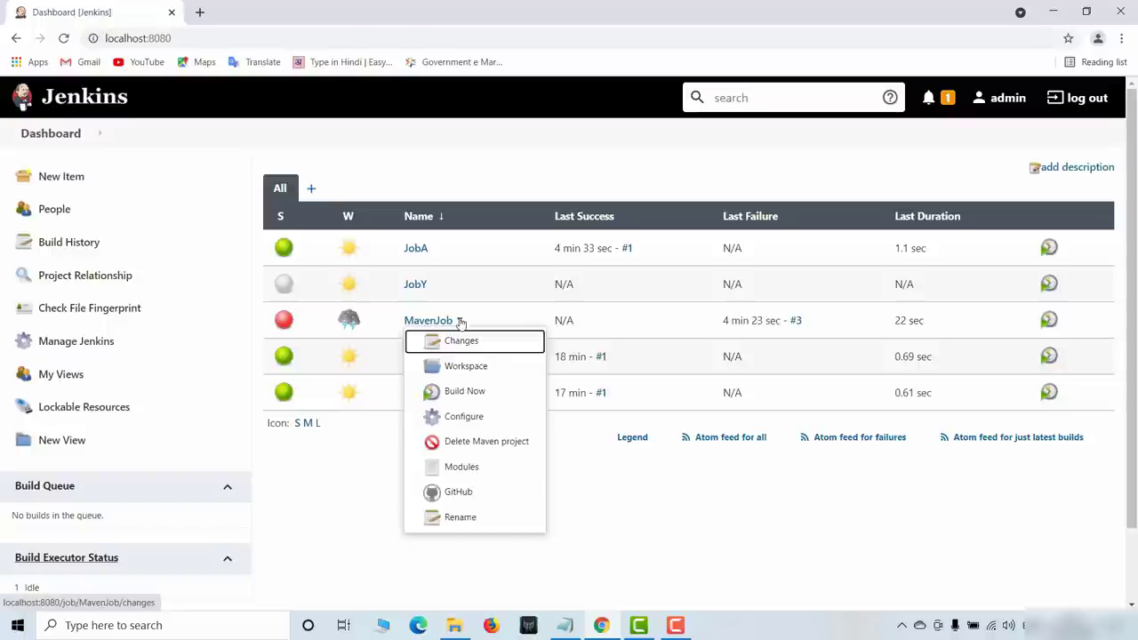
Step: Open MavenJob's Build Triggers and show, then hide, the 'Build after other projects are built' help
{"action": "left_click", "coordinate": [472, 419]}
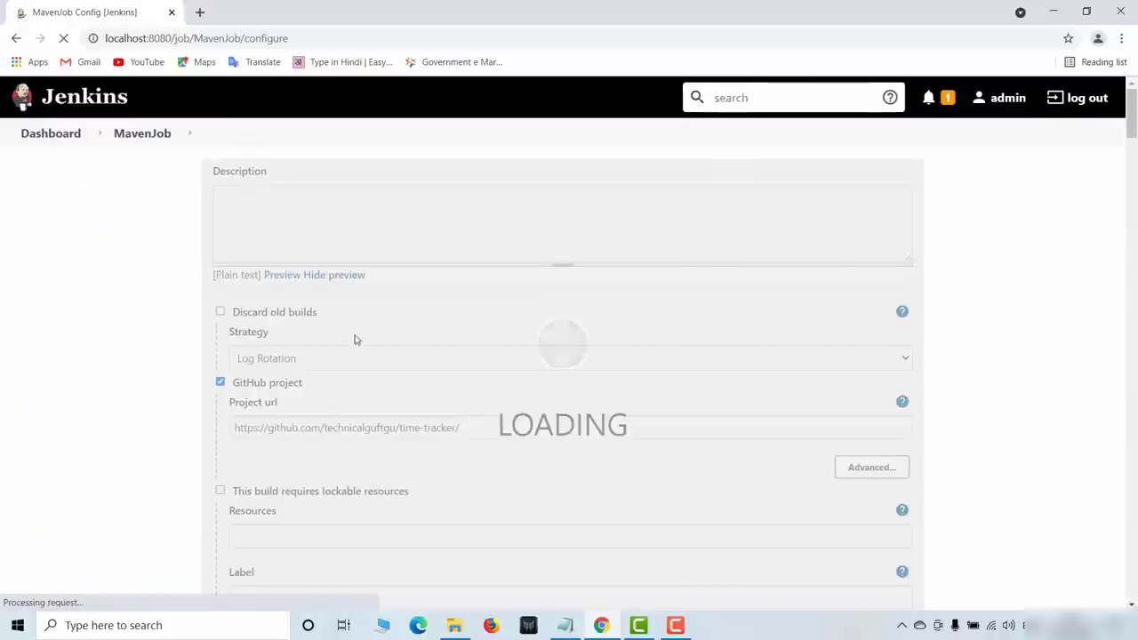
{"action": "scroll", "coordinate": [426, 320], "scroll_direction": "down", "scroll_amount": 3}
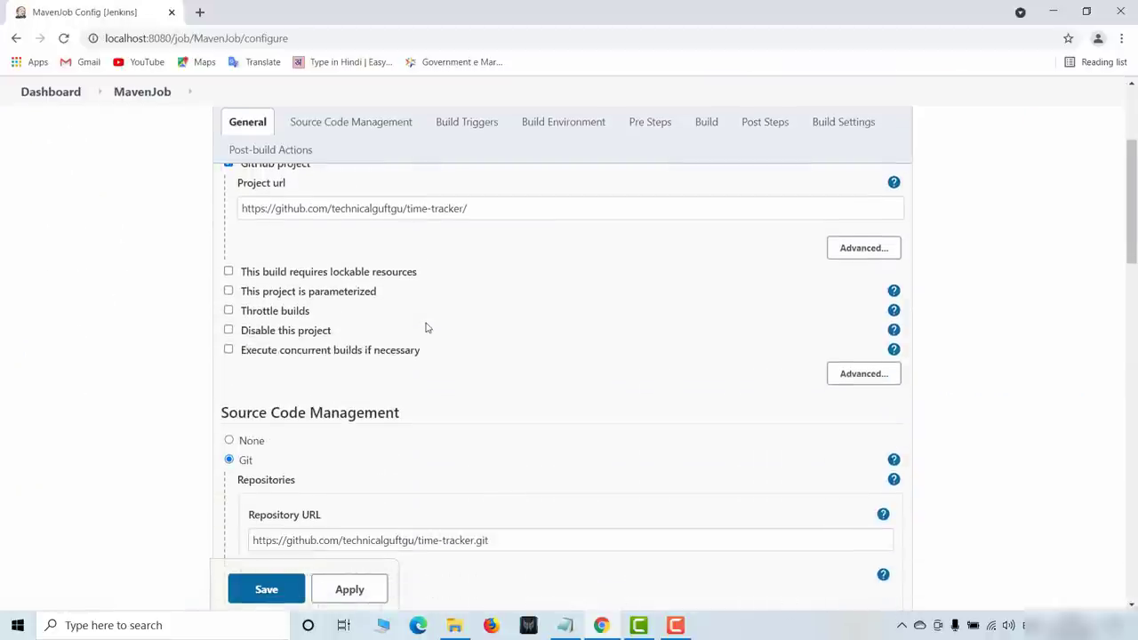
{"action": "scroll", "coordinate": [426, 328], "scroll_direction": "down", "scroll_amount": 5}
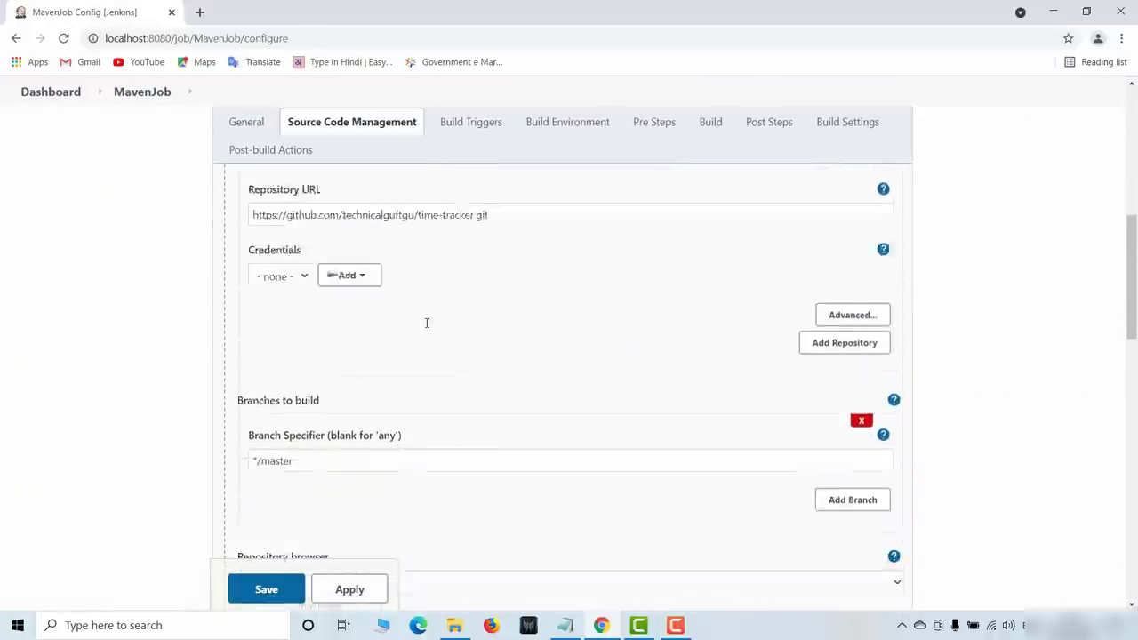
{"action": "scroll", "coordinate": [426, 323], "scroll_direction": "up", "scroll_amount": 7}
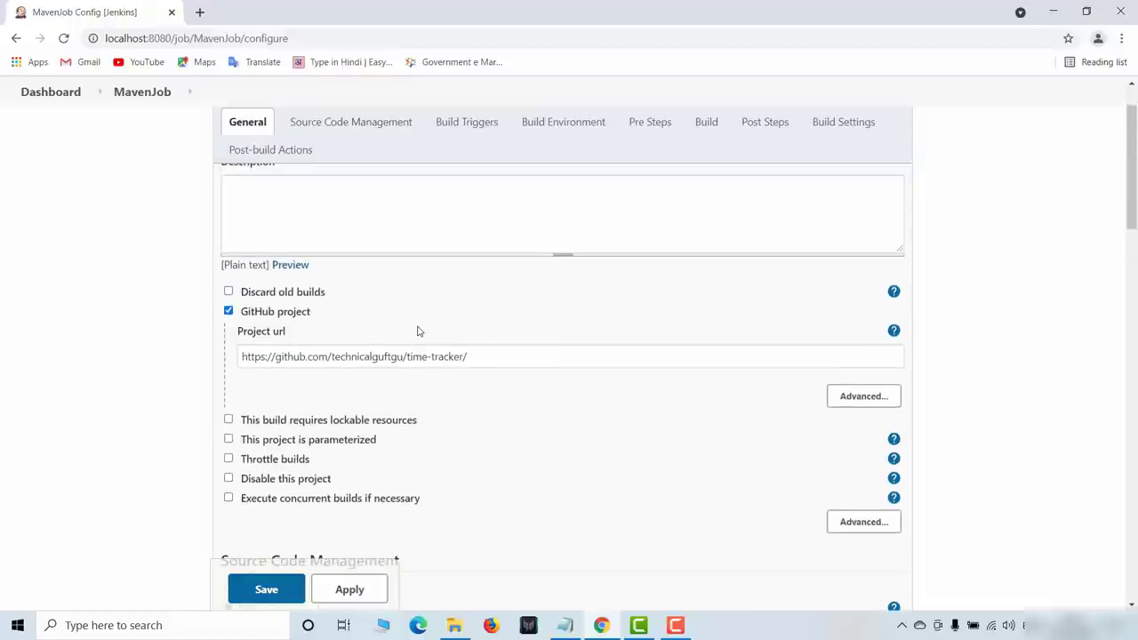
{"action": "scroll", "coordinate": [419, 328], "scroll_direction": "down", "scroll_amount": 9}
{"action": "scroll", "coordinate": [344, 261], "scroll_direction": "up", "scroll_amount": 1}
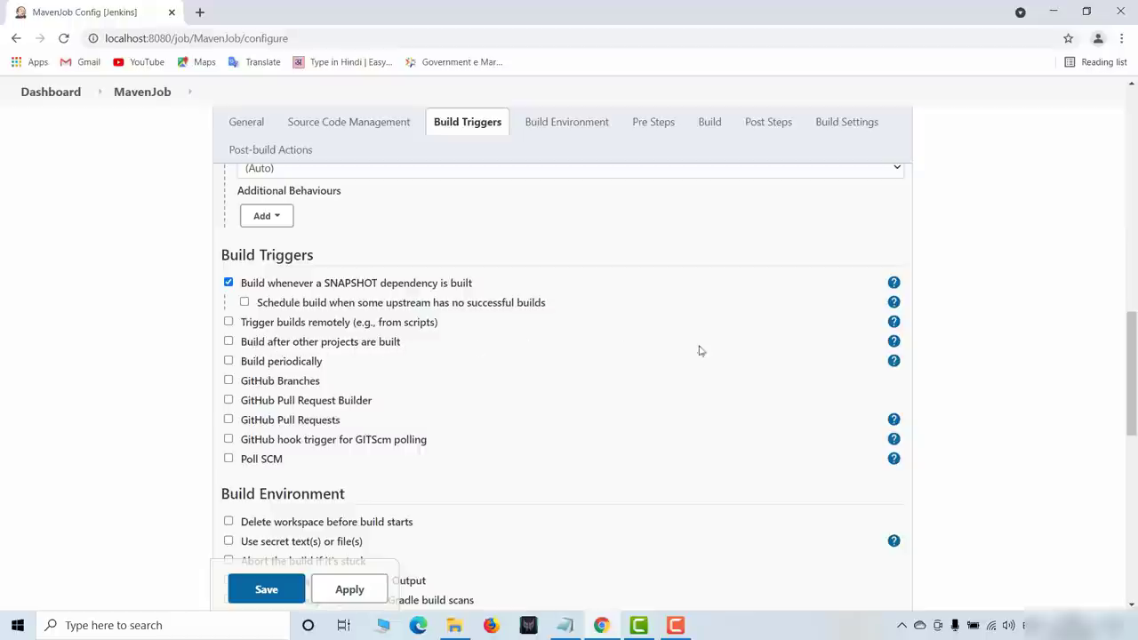
{"action": "left_click", "coordinate": [893, 342]}
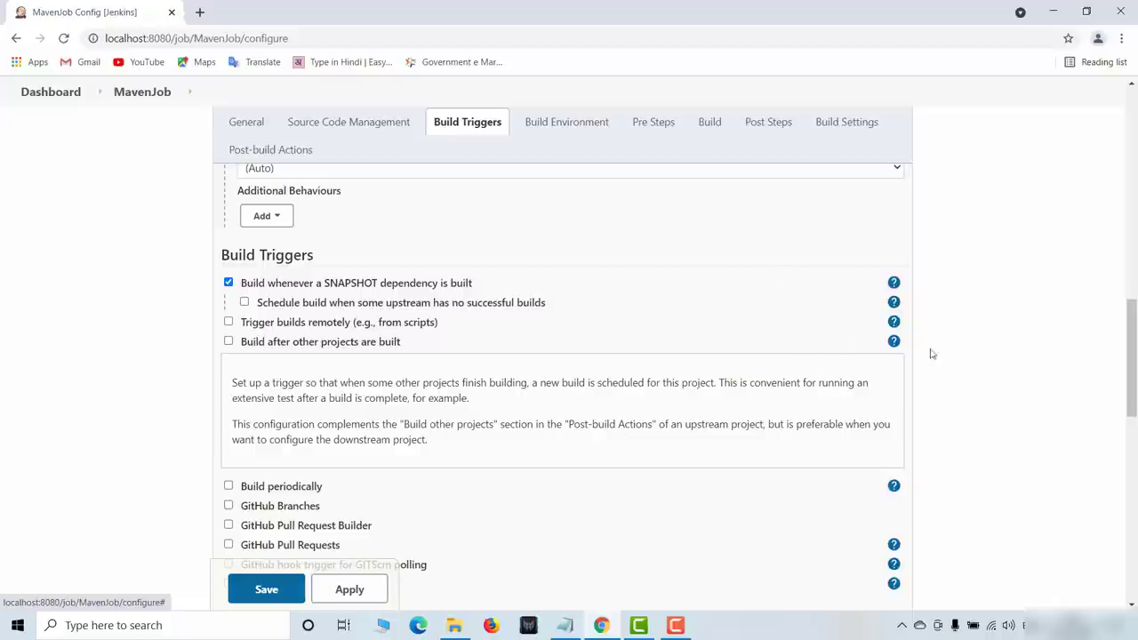
{"action": "left_click", "coordinate": [894, 341]}
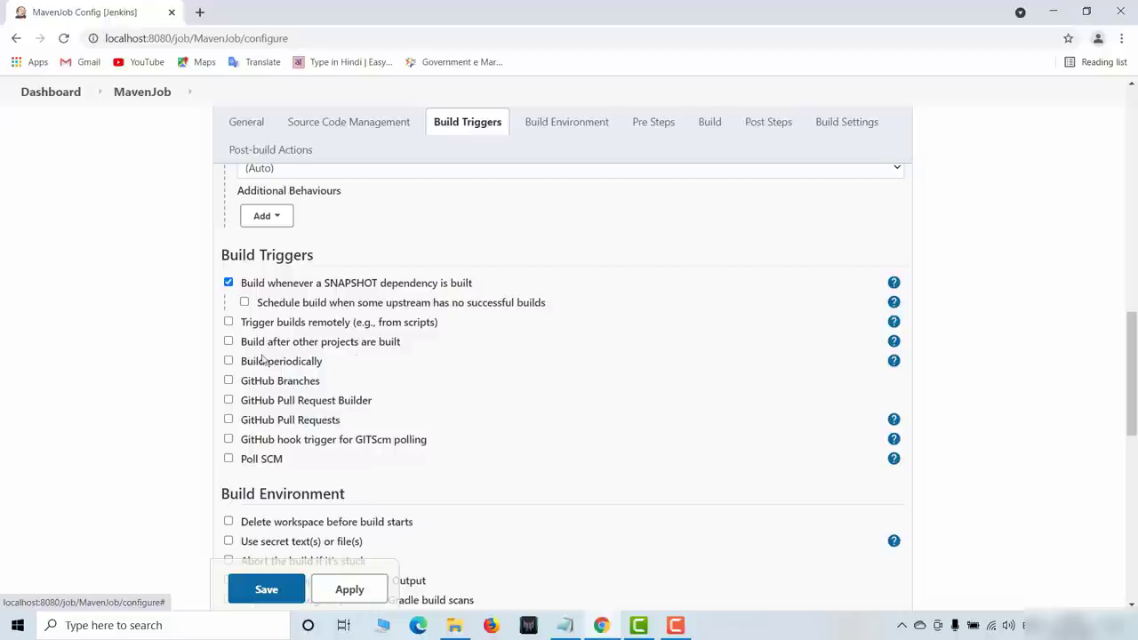
Step: Enable 'Build after other projects are built' on MavenJob and set JobY as the project to watch
{"action": "left_click", "coordinate": [228, 341]}
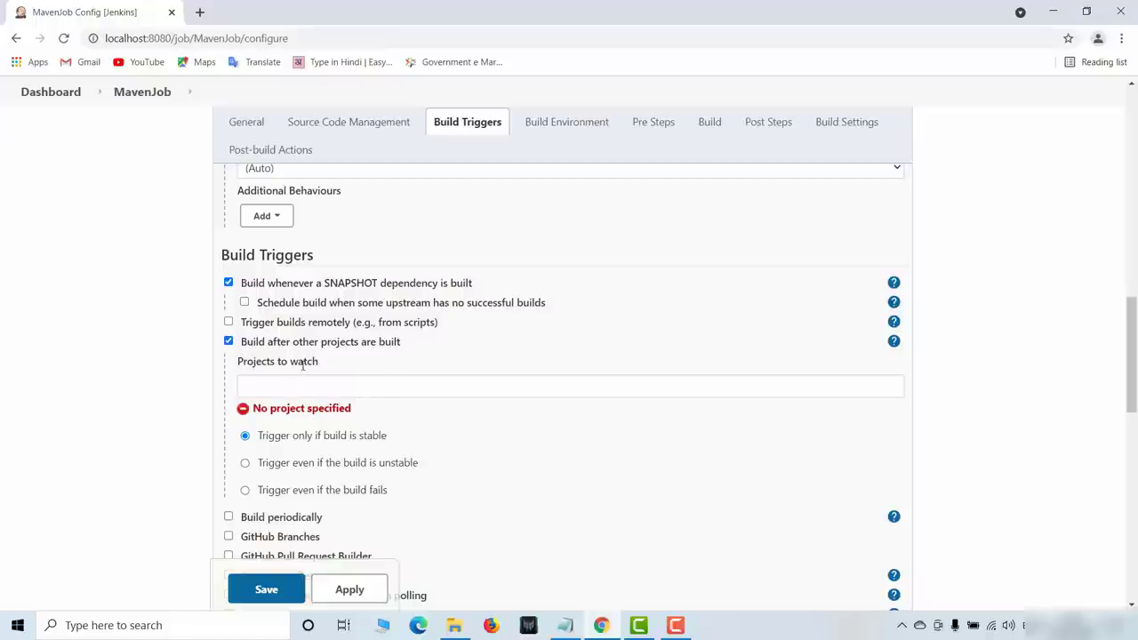
{"action": "left_click_drag", "start_coordinate": [320, 363], "coordinate": [236, 361]}
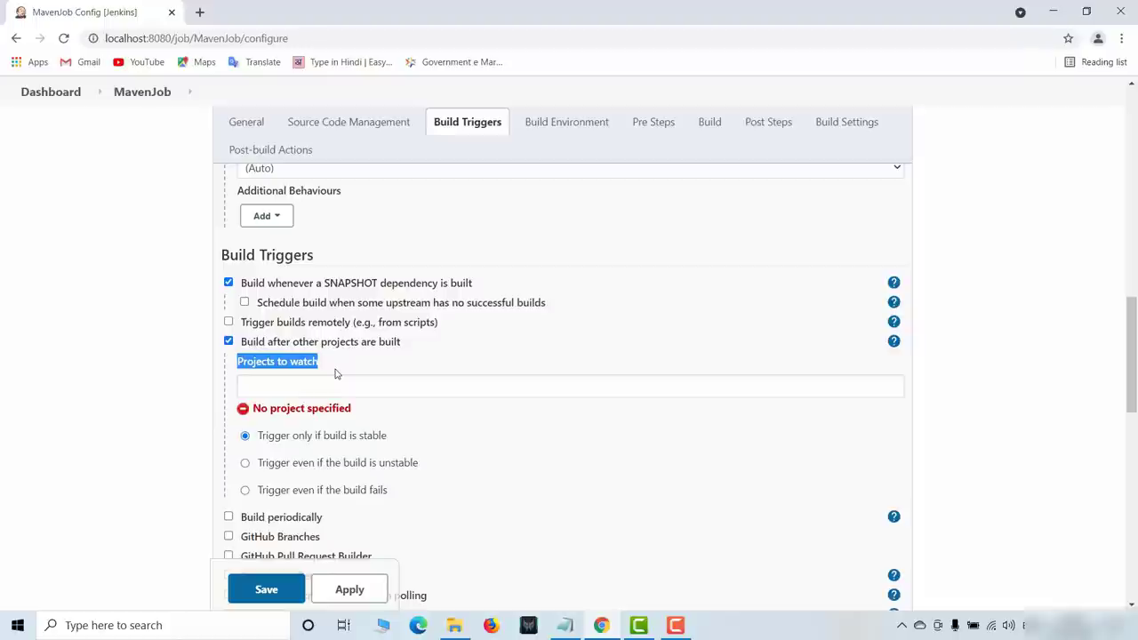
{"action": "left_click", "coordinate": [329, 372]}
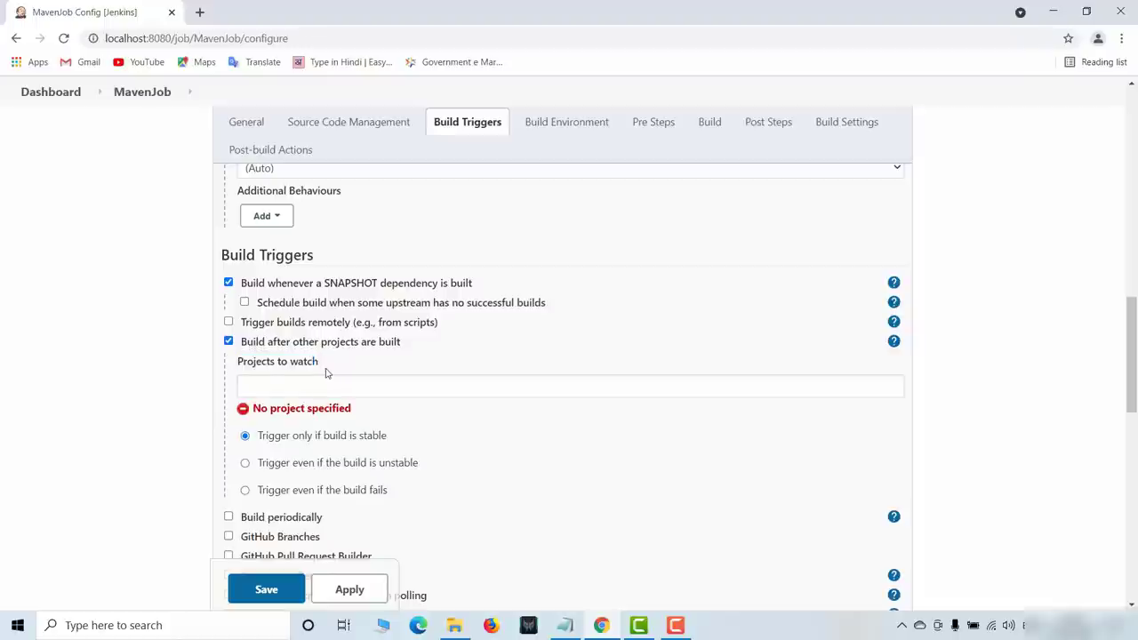
{"action": "left_click", "coordinate": [299, 388]}
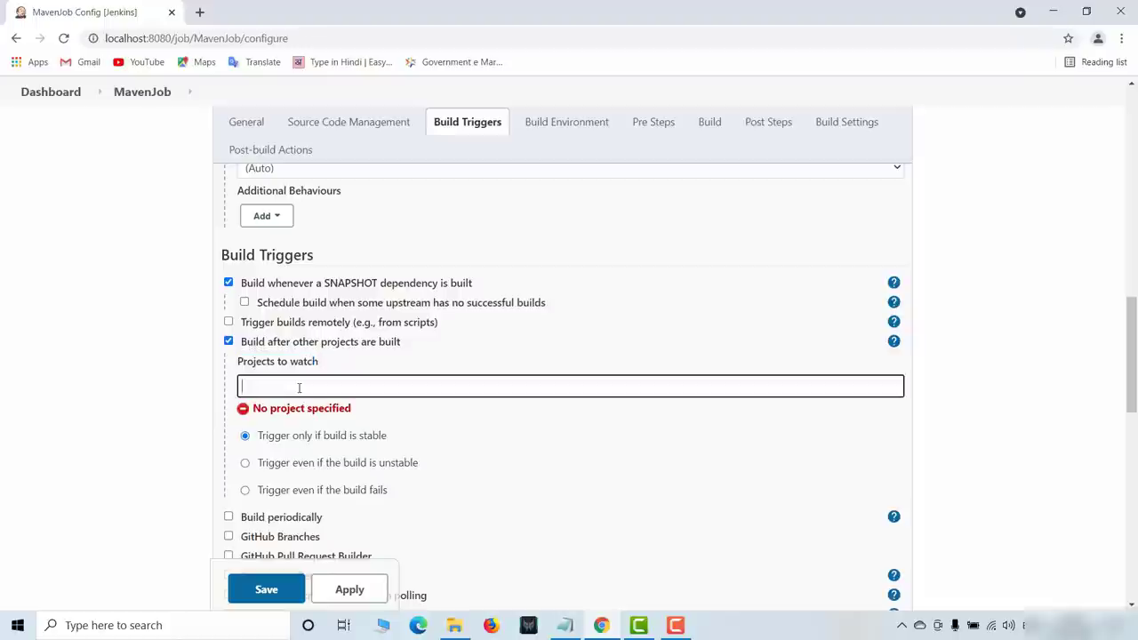
{"action": "type", "text": "JOB"}
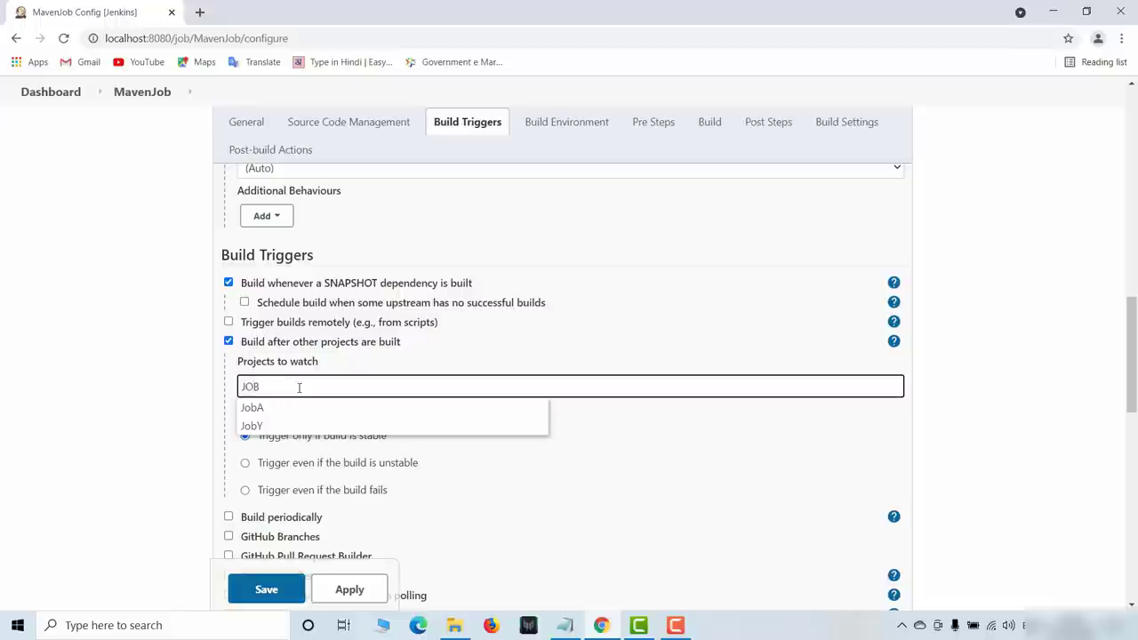
{"action": "left_click", "coordinate": [276, 428]}
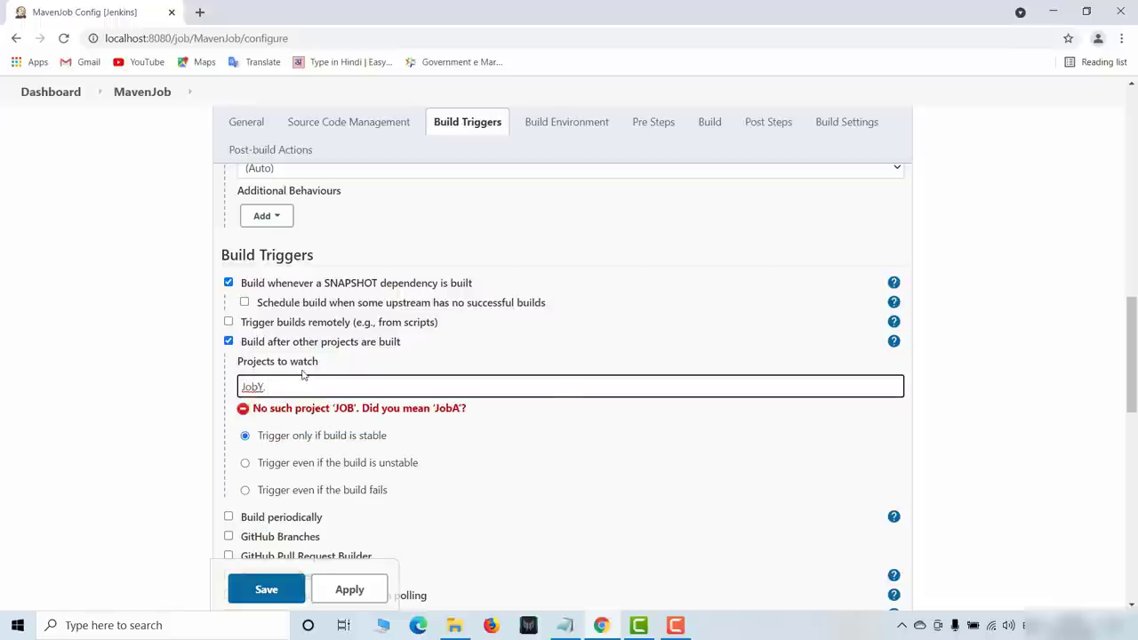
{"action": "scroll", "coordinate": [432, 347], "scroll_direction": "up", "scroll_amount": 10}
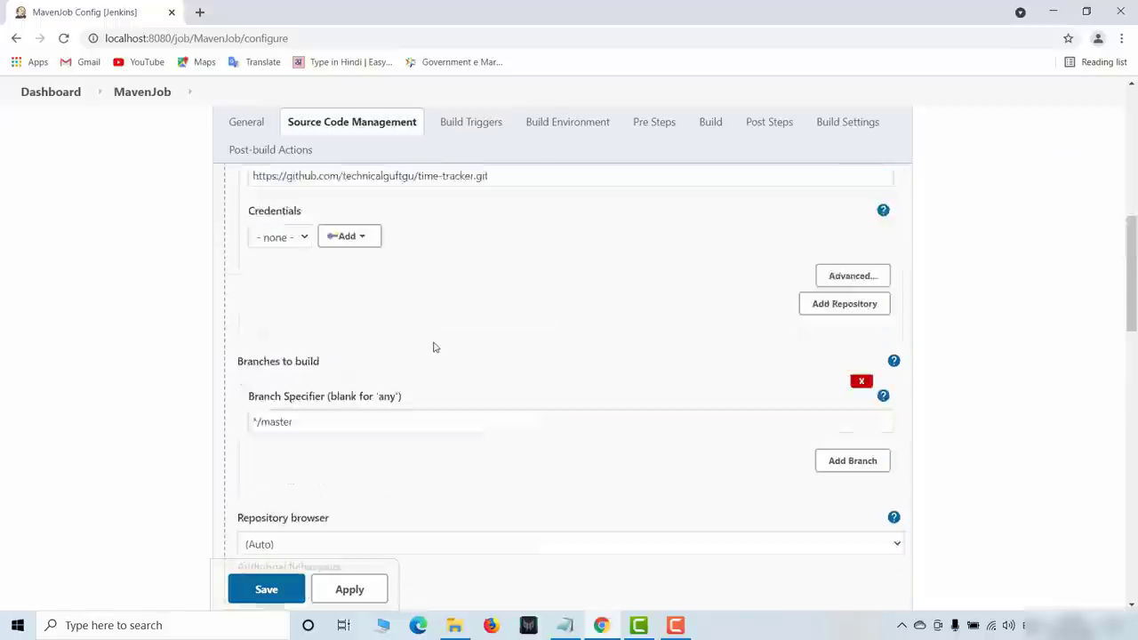
{"action": "scroll", "coordinate": [389, 229], "scroll_direction": "up", "scroll_amount": 3}
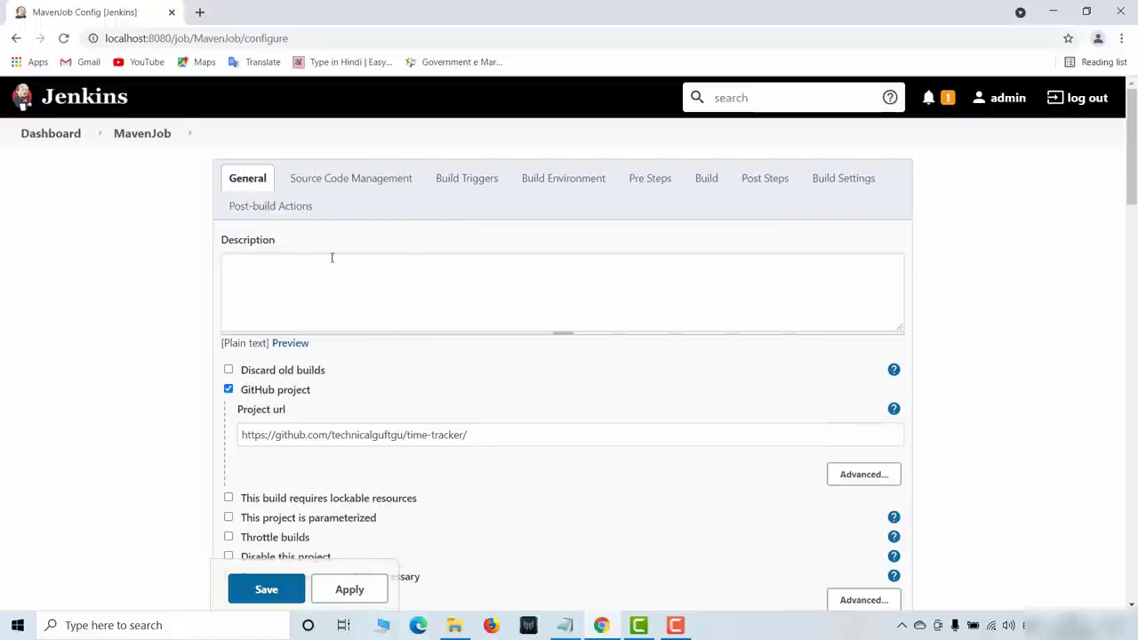
{"action": "scroll", "coordinate": [399, 391], "scroll_direction": "down", "scroll_amount": 12}
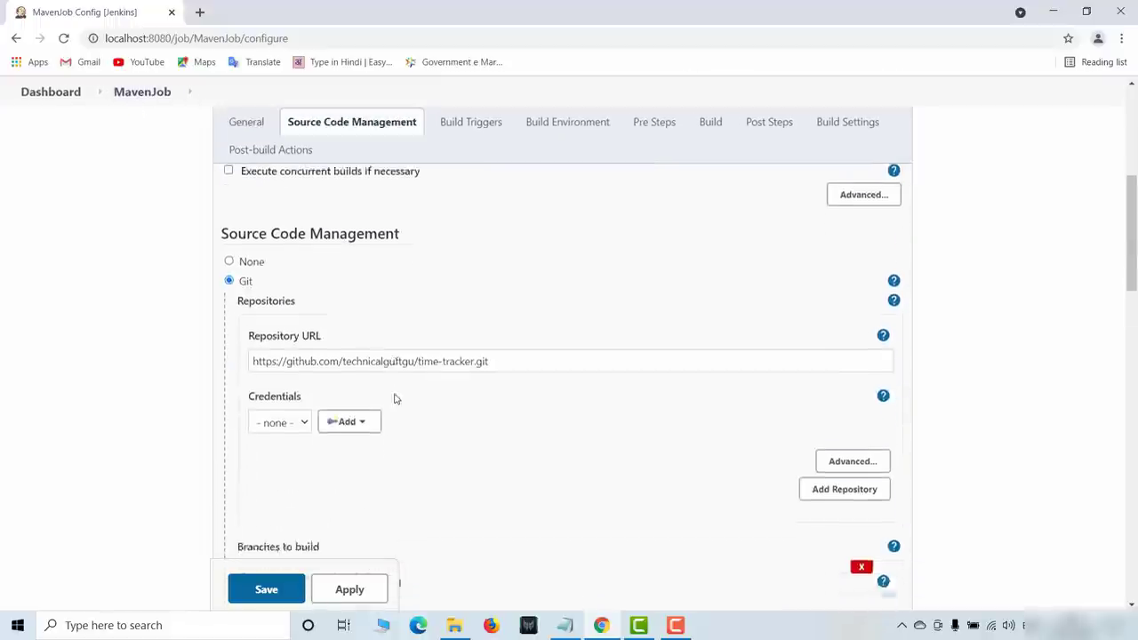
{"action": "scroll", "coordinate": [382, 396], "scroll_direction": "down", "scroll_amount": 3}
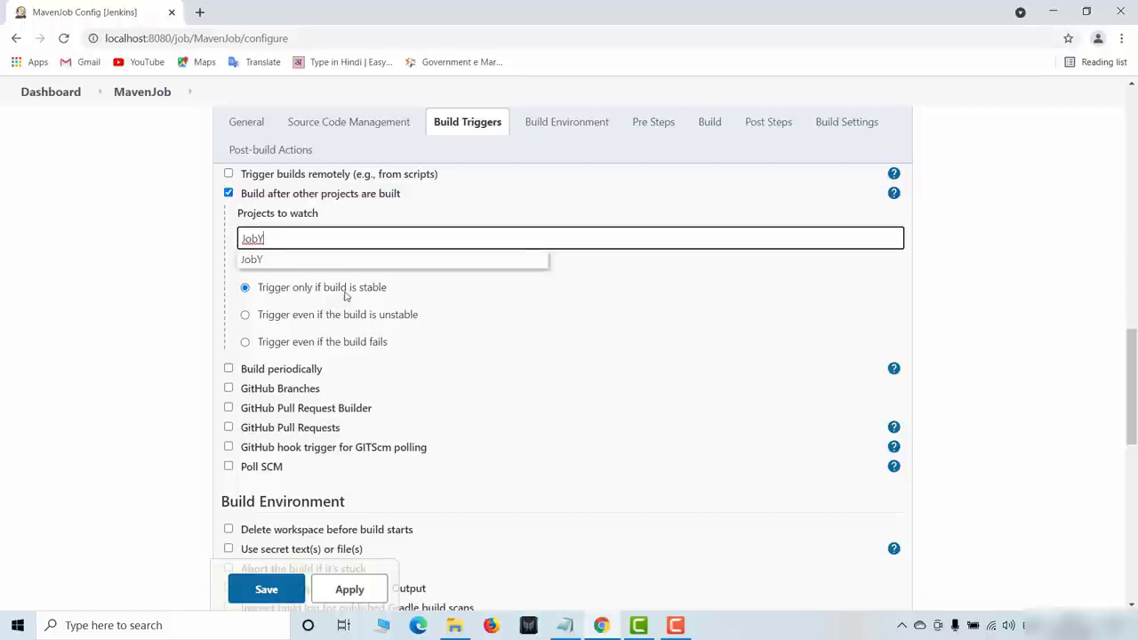
{"action": "left_click", "coordinate": [440, 298]}
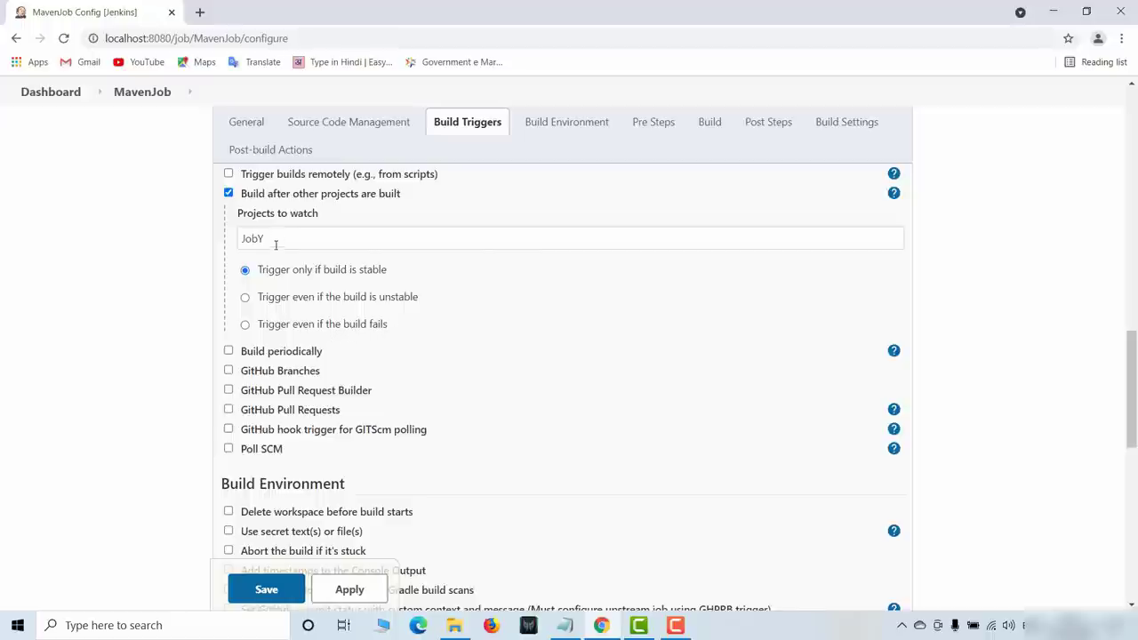
{"action": "scroll", "coordinate": [389, 305], "scroll_direction": "down", "scroll_amount": 8}
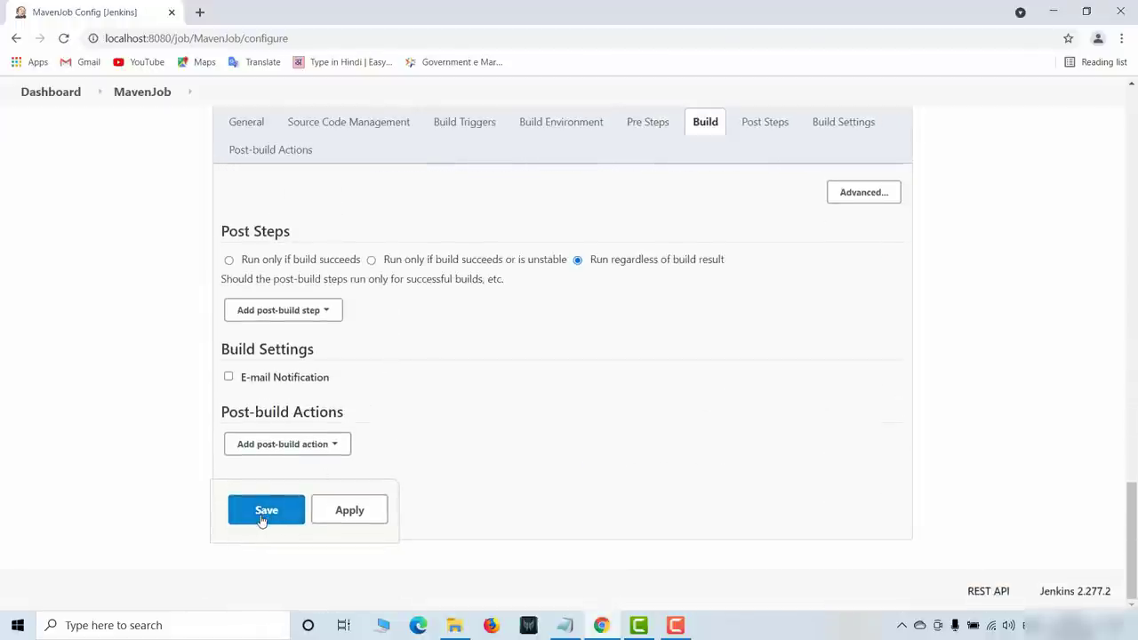
Step: Save MavenJob's JobY trigger, return to the dashboard and open JobY's dropdown menu
{"action": "left_click", "coordinate": [264, 512]}
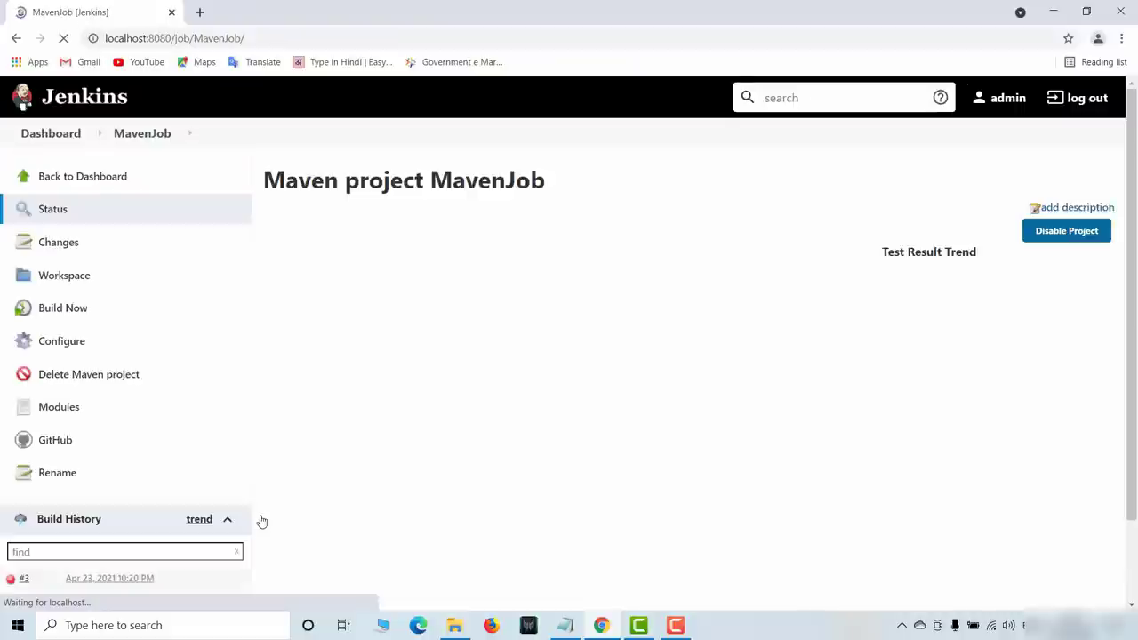
{"action": "left_click", "coordinate": [119, 175]}
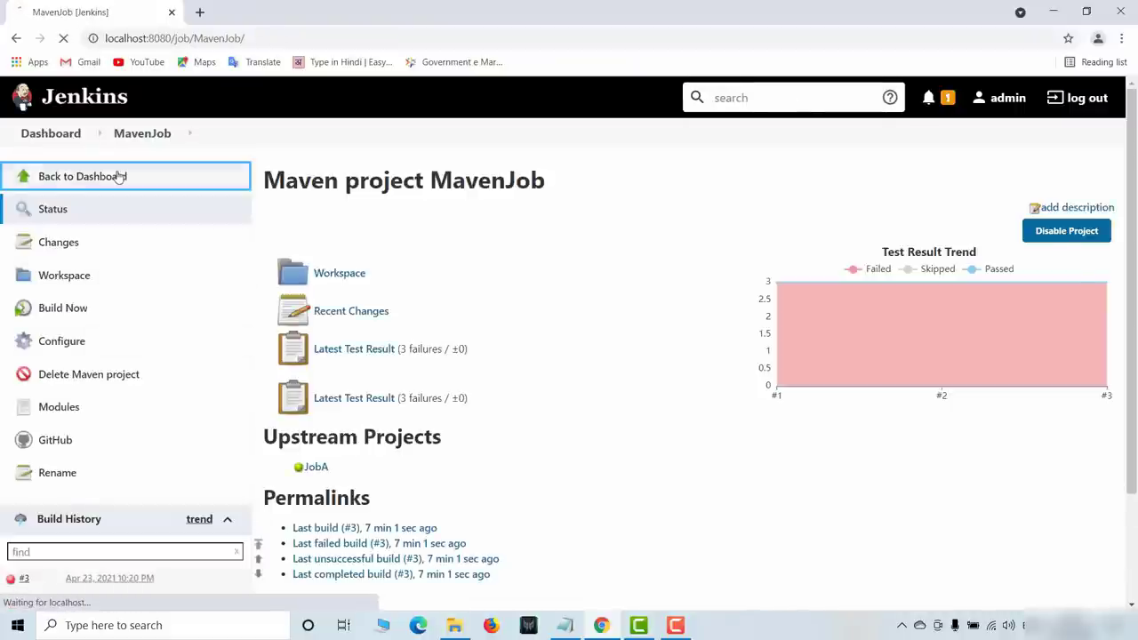
{"action": "left_click", "coordinate": [433, 284]}
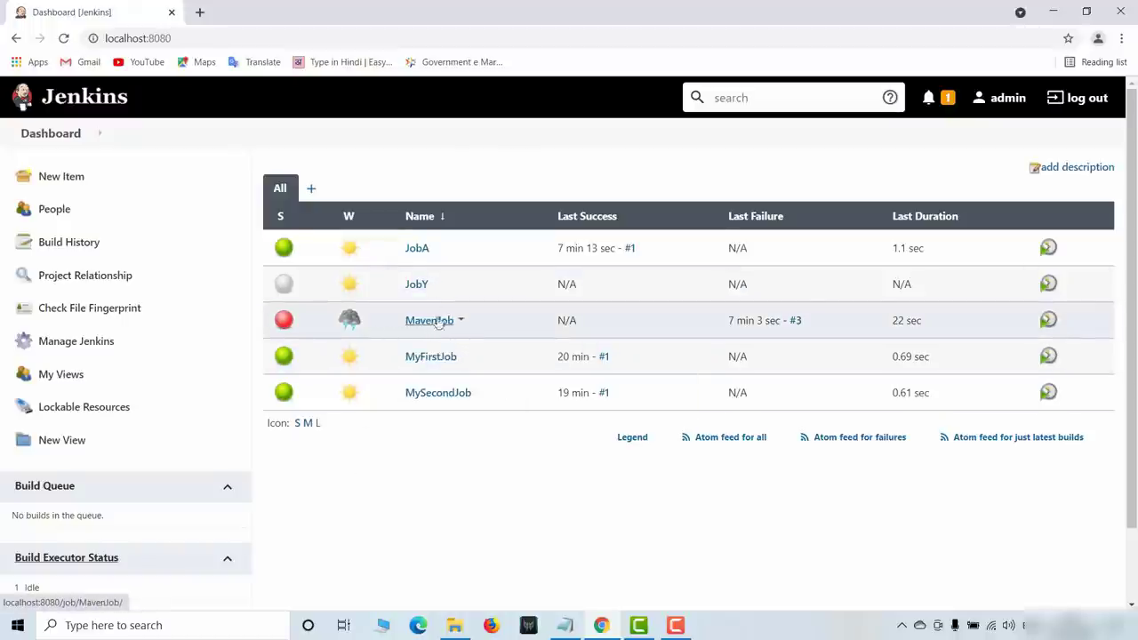
{"action": "left_click", "coordinate": [434, 286]}
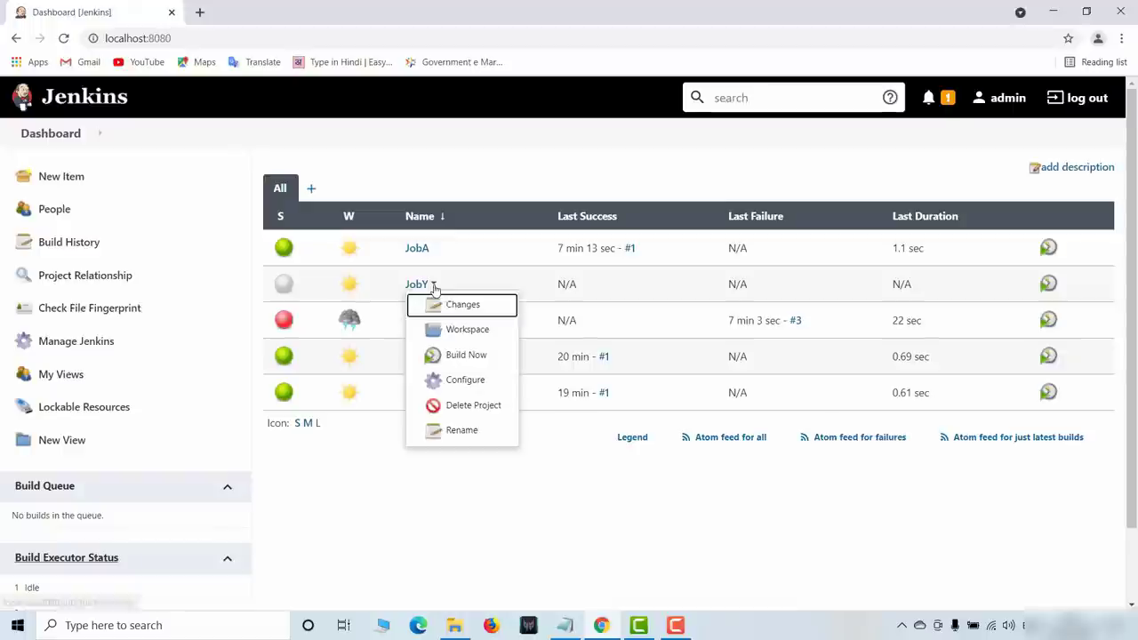
Step: Trigger Build Now for JobY from its dropdown on the dashboard
{"action": "left_click", "coordinate": [463, 381]}
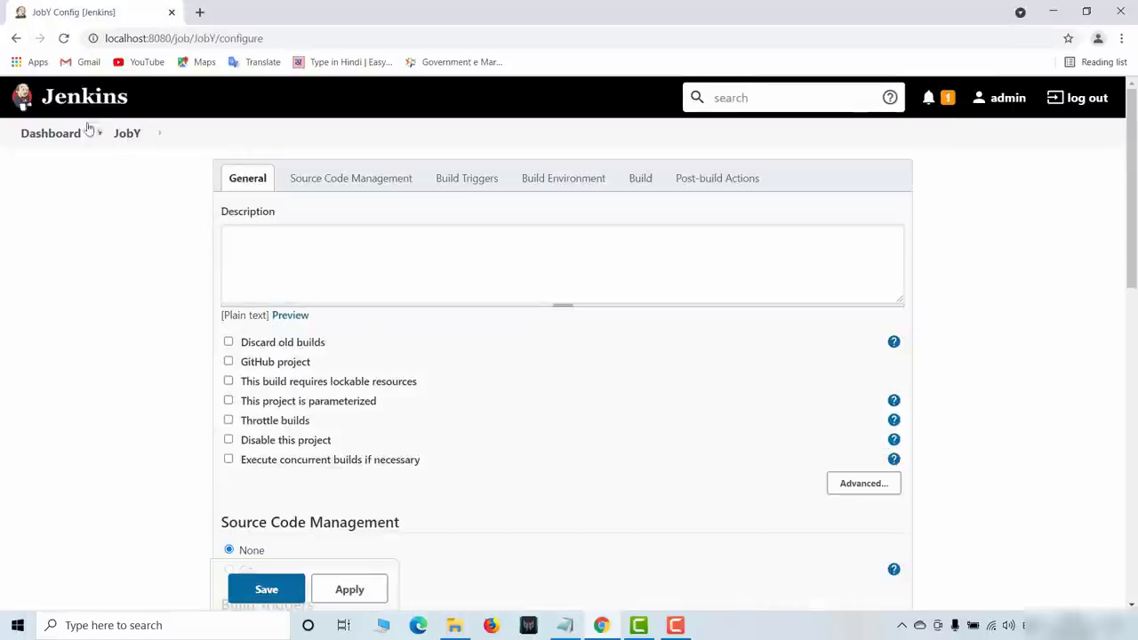
{"action": "left_click", "coordinate": [65, 135]}
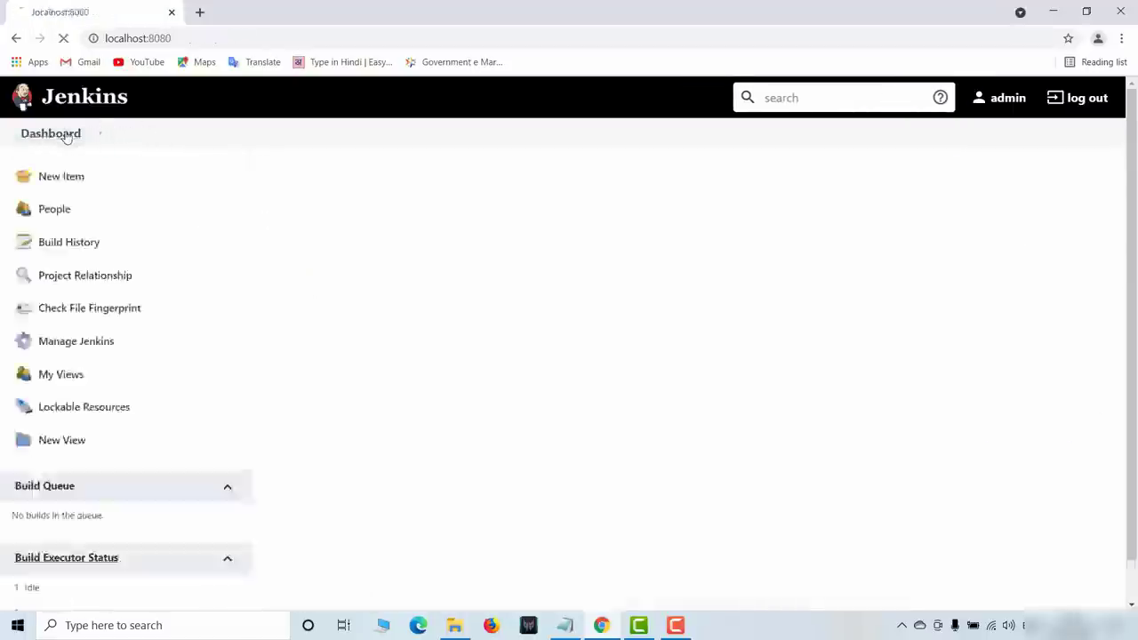
{"action": "left_click", "coordinate": [432, 285]}
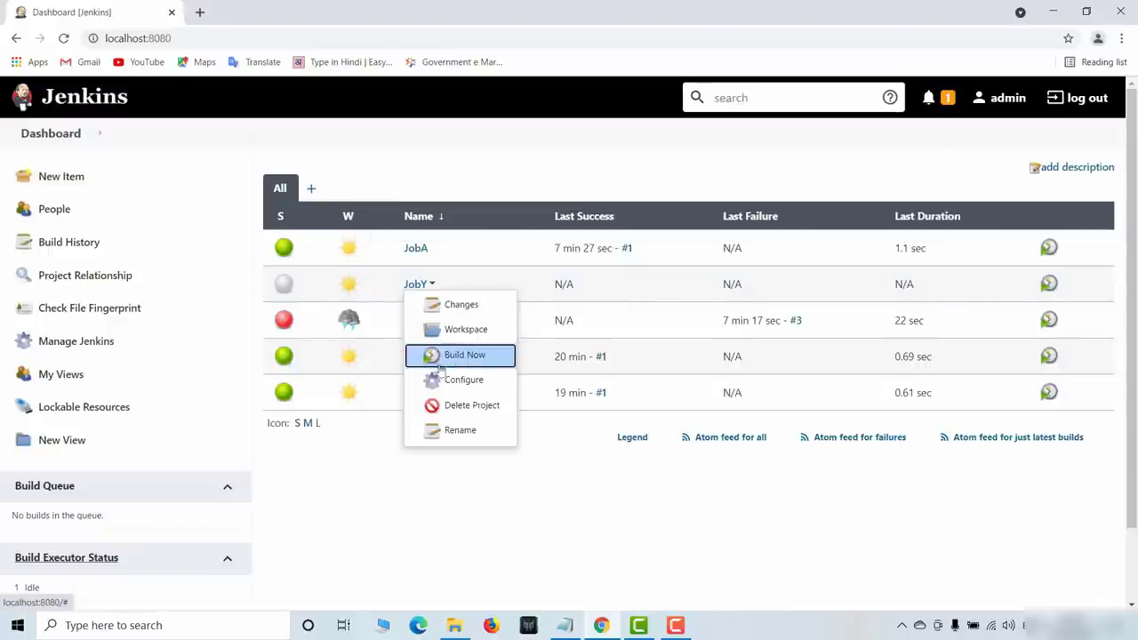
{"action": "left_click", "coordinate": [453, 356]}
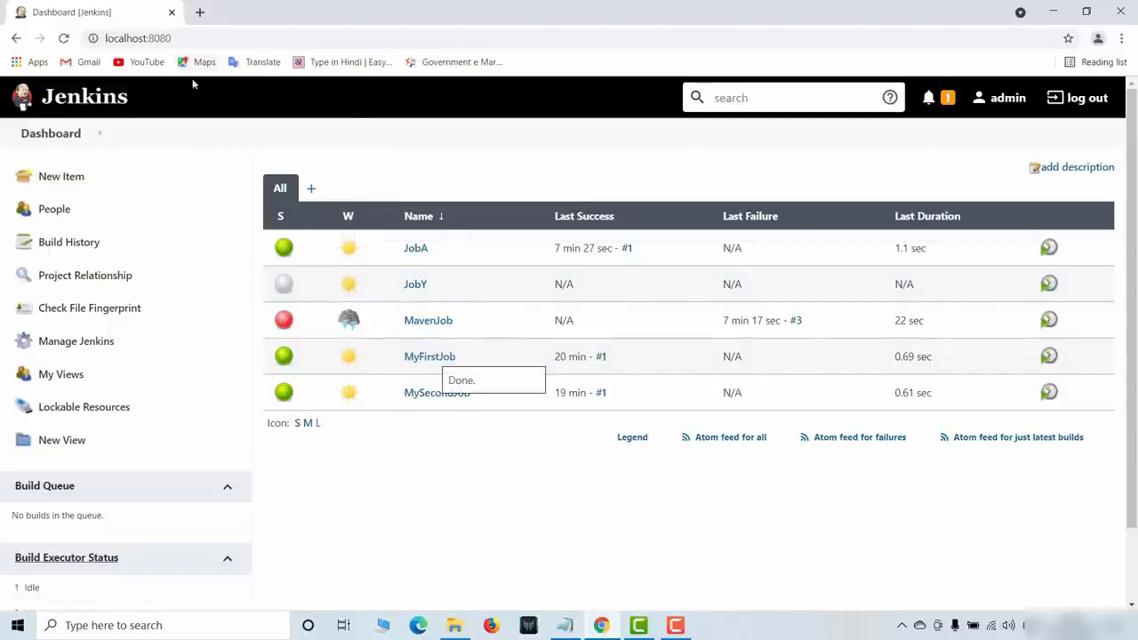
{"action": "scroll", "coordinate": [330, 355], "scroll_direction": "down", "scroll_amount": 2}
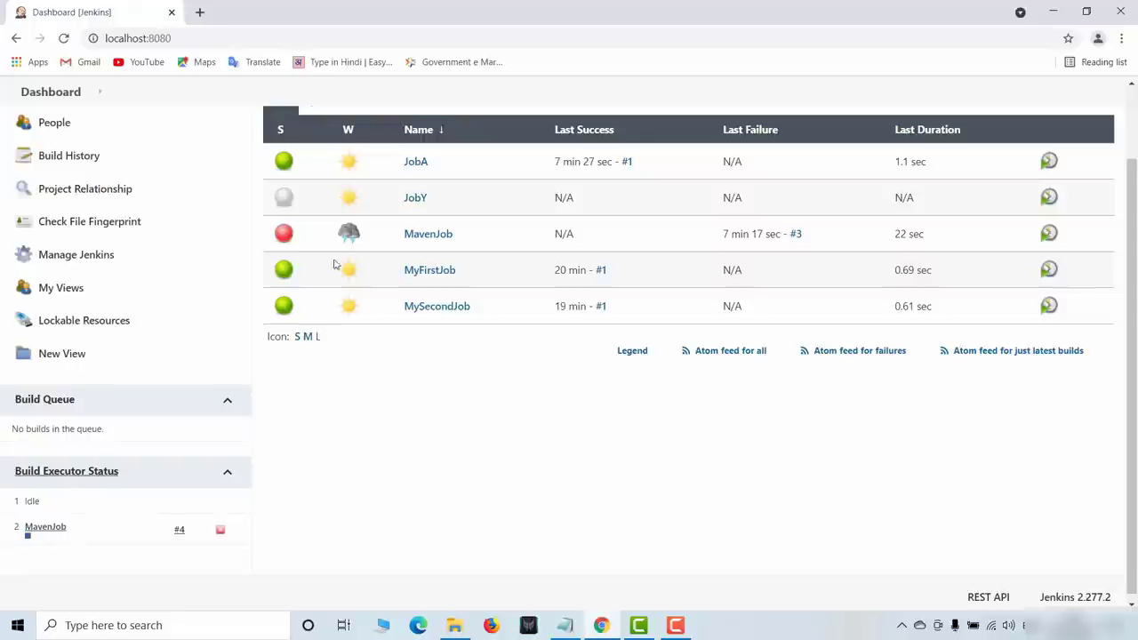
Step: Reload the dashboard to see JobY build #1 succeed and MavenJob build #4 fail
{"action": "mouse_move", "coordinate": [409, 200]}
{"action": "mouse_move", "coordinate": [446, 246]}
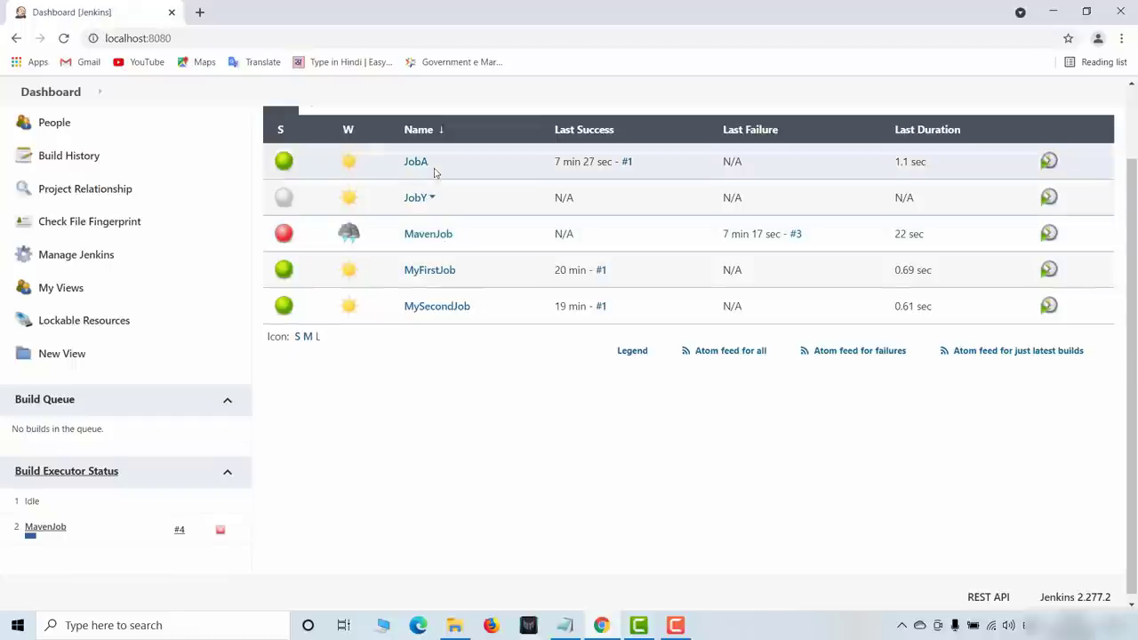
{"action": "left_click", "coordinate": [201, 38]}
{"action": "key", "text": "Return"}
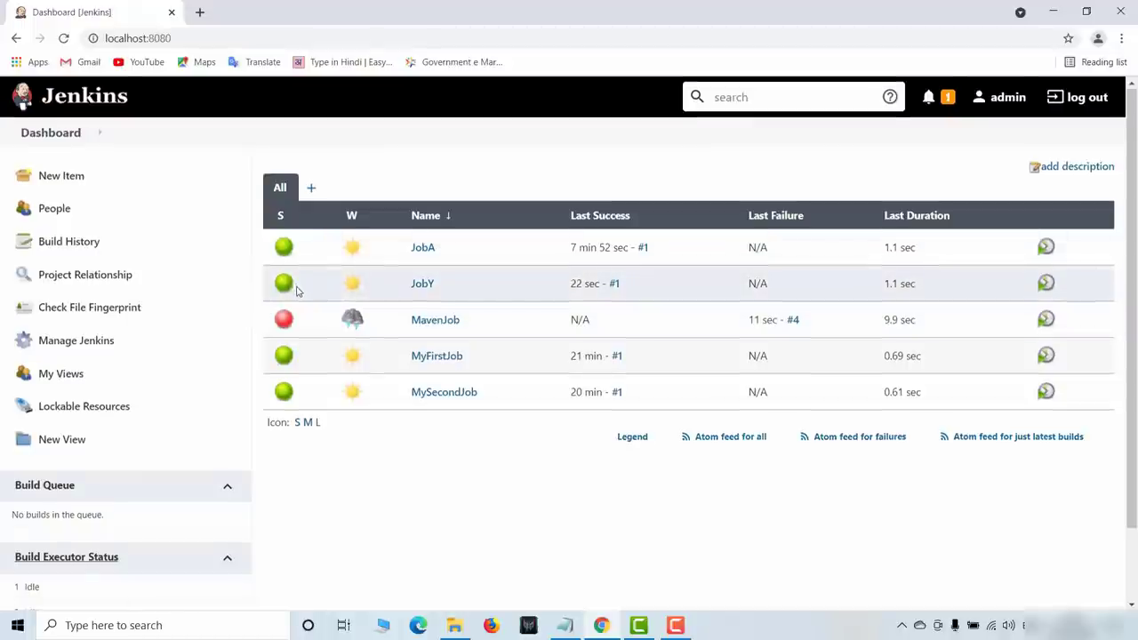
{"action": "scroll", "coordinate": [311, 276], "scroll_direction": "down", "scroll_amount": 2}
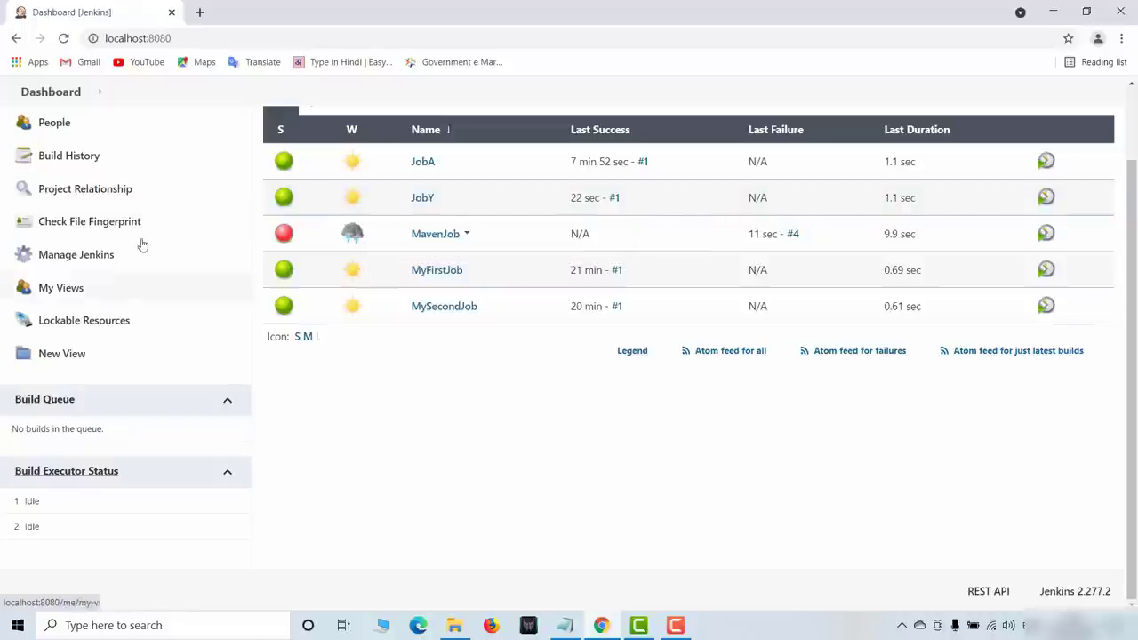
{"action": "scroll", "coordinate": [190, 378], "scroll_direction": "up", "scroll_amount": 2}
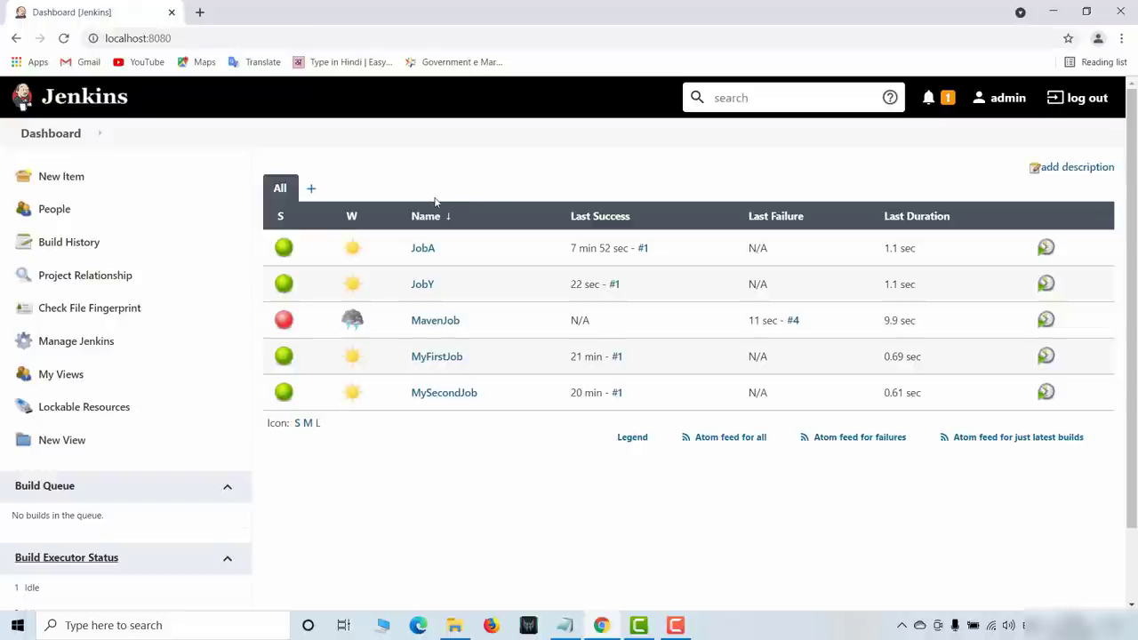
{"action": "mouse_move", "coordinate": [324, 306]}
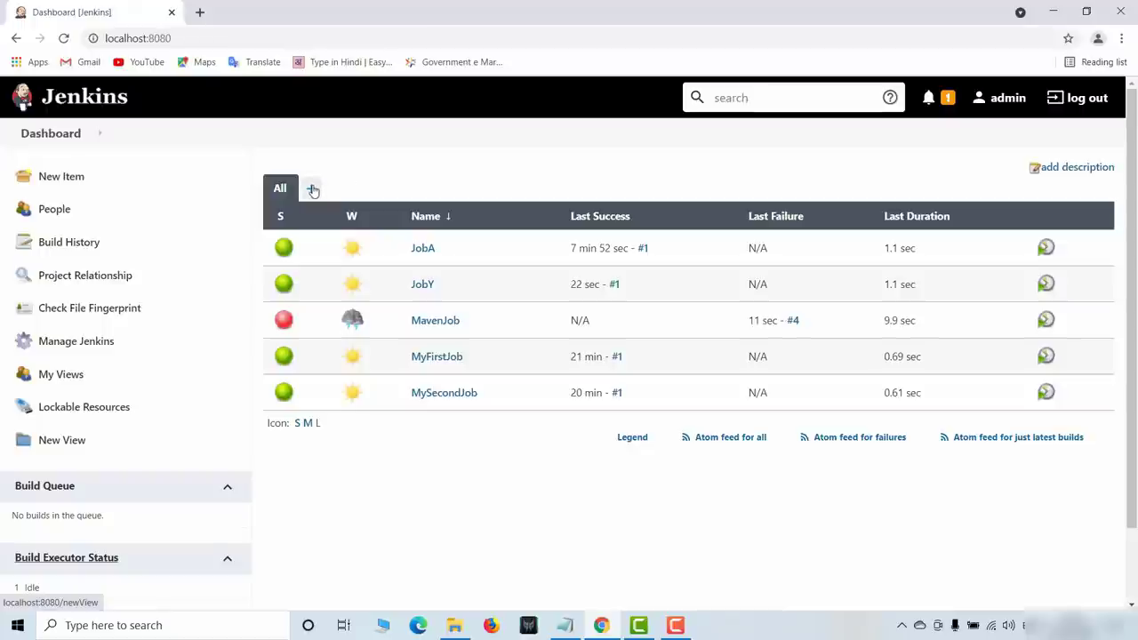
Step: Create a new List View named FREESTYLE PROJECTS
{"action": "left_click", "coordinate": [312, 190]}
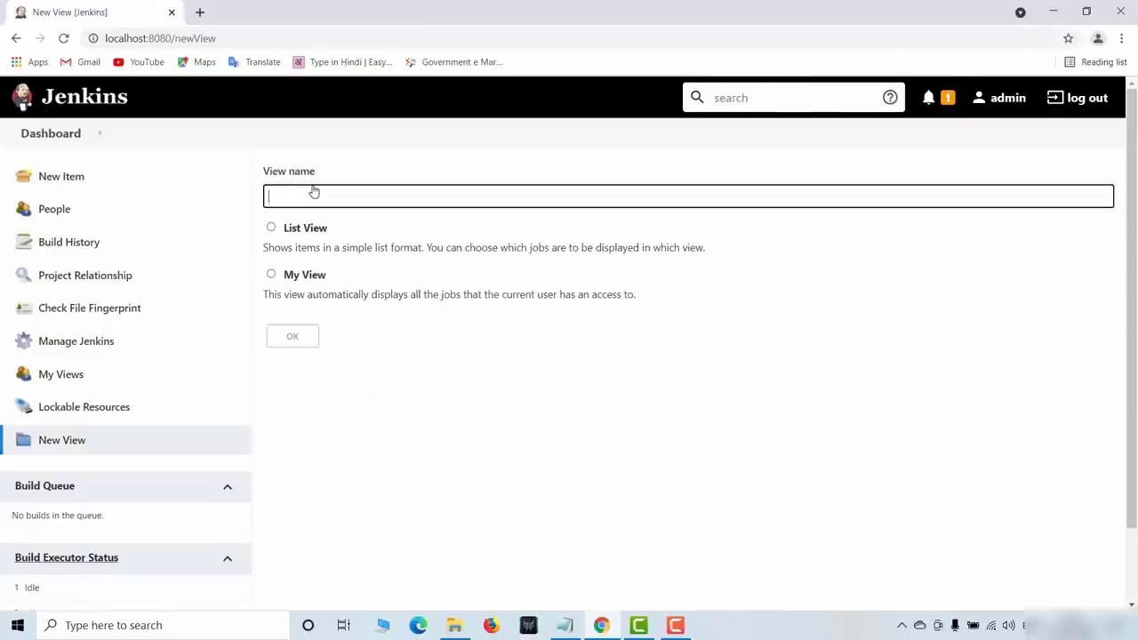
{"action": "key", "text": "Caps_Lock"}
{"action": "type", "text": "fREE"}
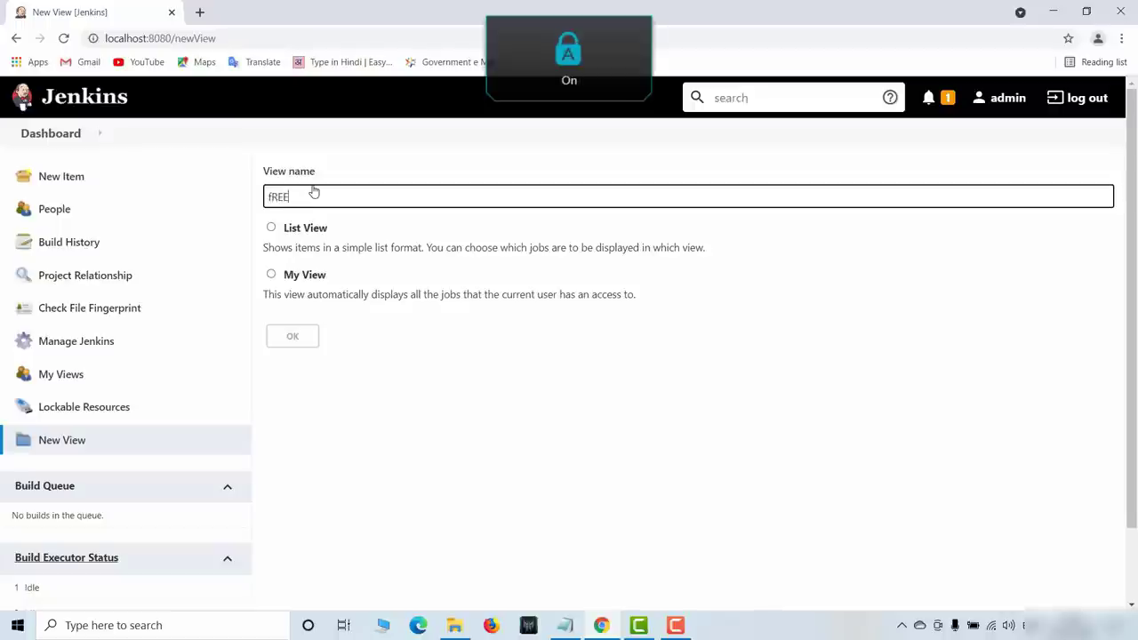
{"action": "key", "text": "BackSpace"}
{"action": "key", "text": "BackSpace"}
{"action": "key", "text": "BackSpace"}
{"action": "key", "text": "BackSpace"}
{"action": "key", "text": "Caps_Lock"}
{"action": "key", "text": "Caps_Lock"}
{"action": "type", "text": "FREESTYLE PROJECTS"}
{"action": "left_click", "coordinate": [271, 229]}
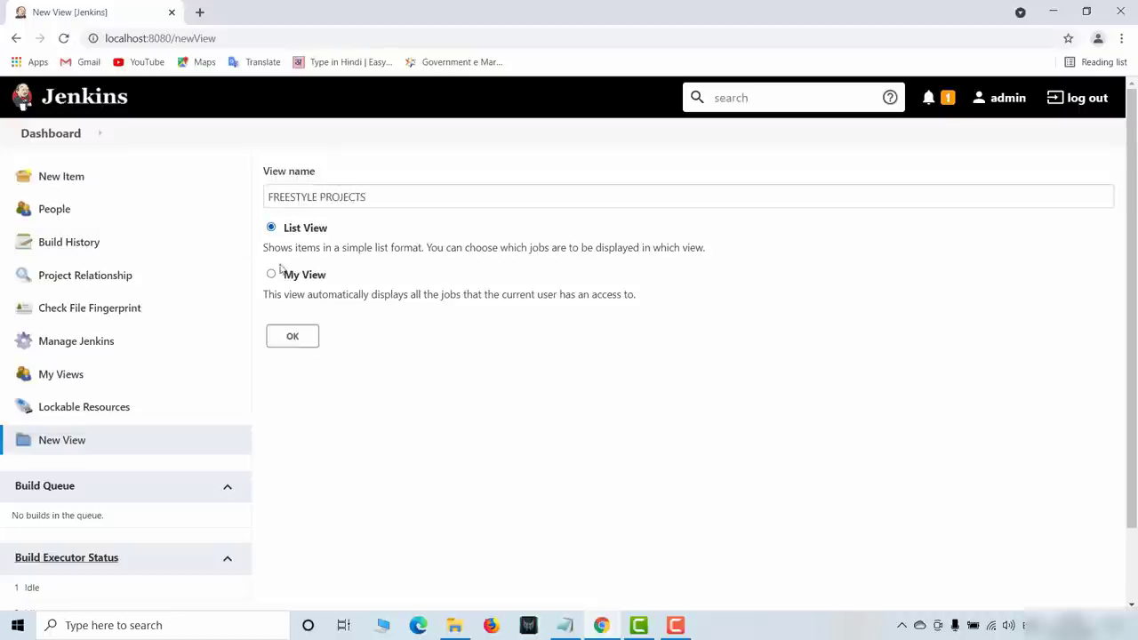
{"action": "left_click", "coordinate": [293, 337]}
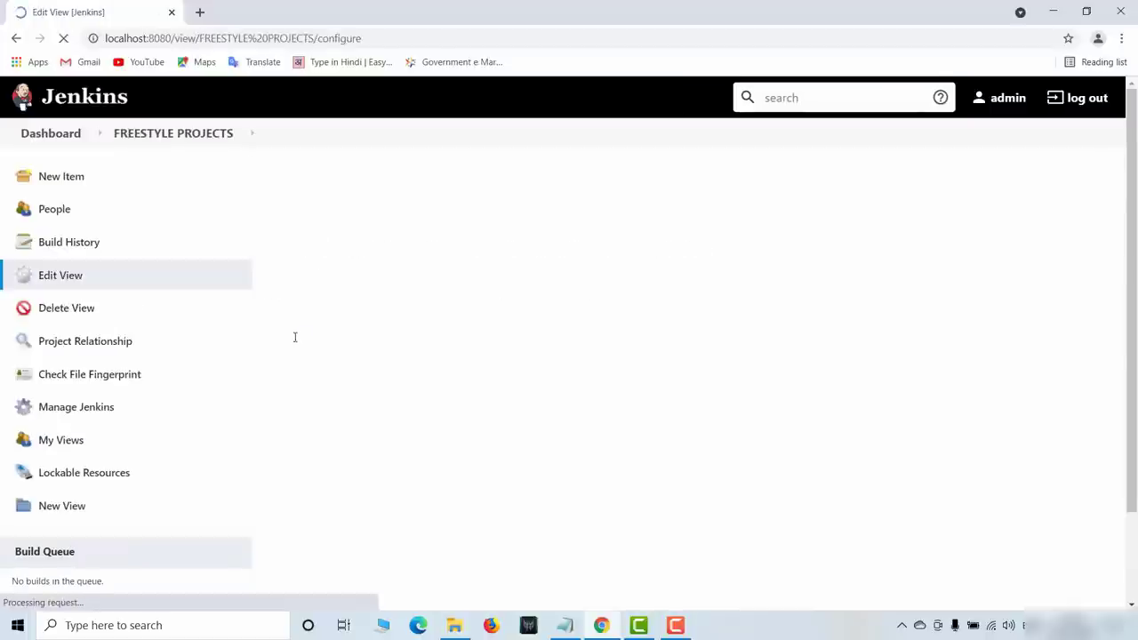
Step: Select JobA, JobY, MyFirstJob and MySecondJob for the view, save it, and revisit its tab
{"action": "scroll", "coordinate": [432, 340], "scroll_direction": "down", "scroll_amount": 2}
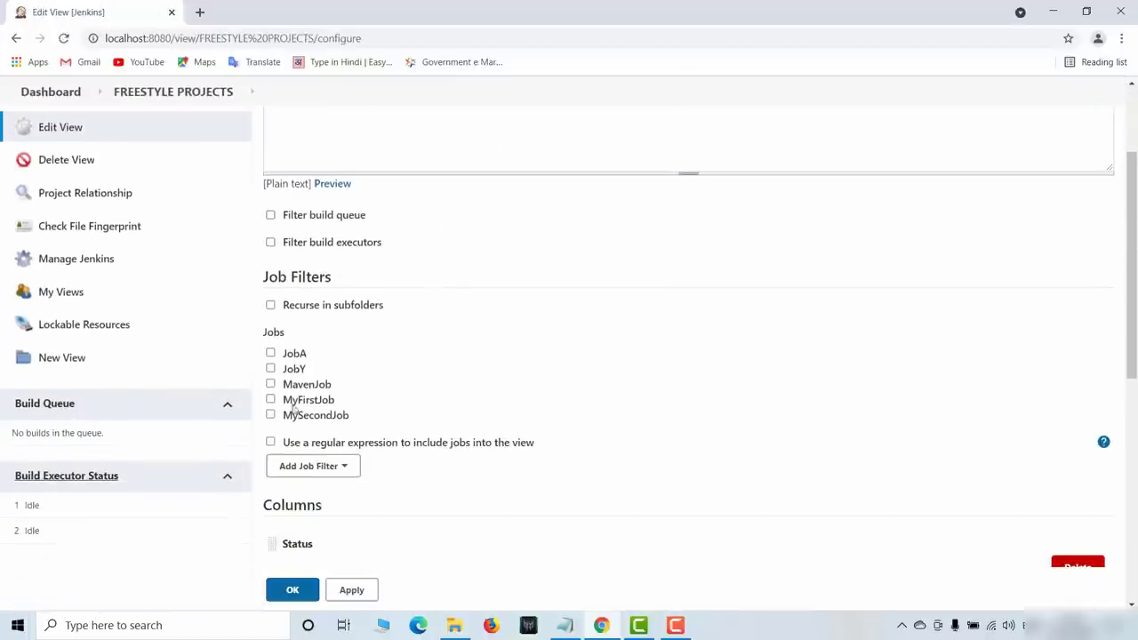
{"action": "left_click", "coordinate": [270, 354]}
{"action": "left_click", "coordinate": [270, 400]}
{"action": "left_click", "coordinate": [270, 416]}
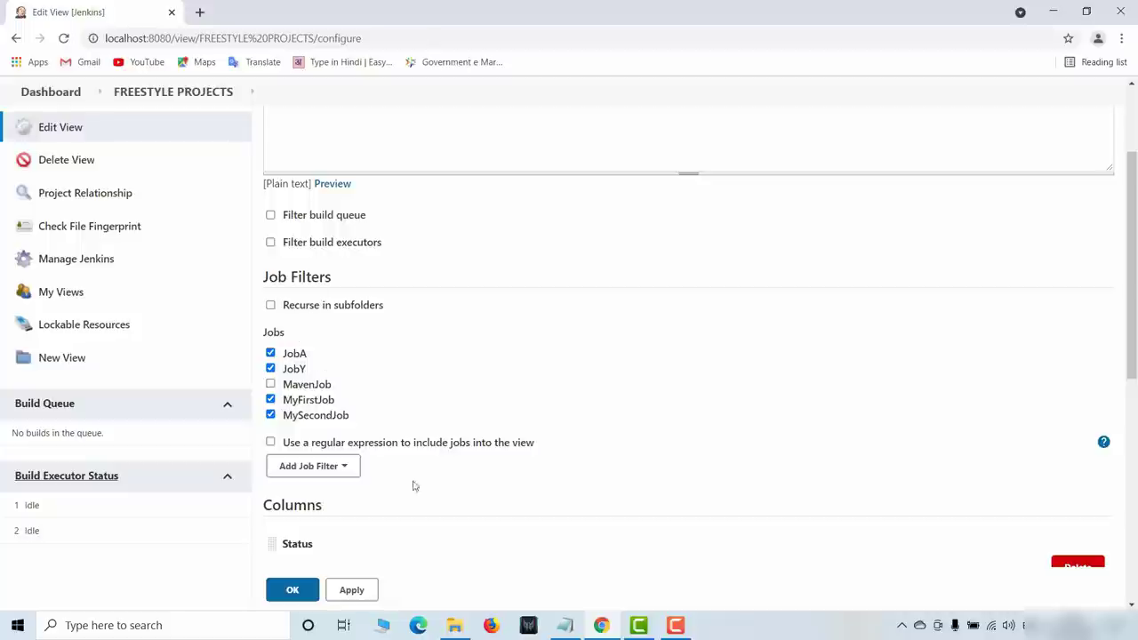
{"action": "scroll", "coordinate": [569, 480], "scroll_direction": "down", "scroll_amount": 3}
{"action": "left_click", "coordinate": [293, 591]}
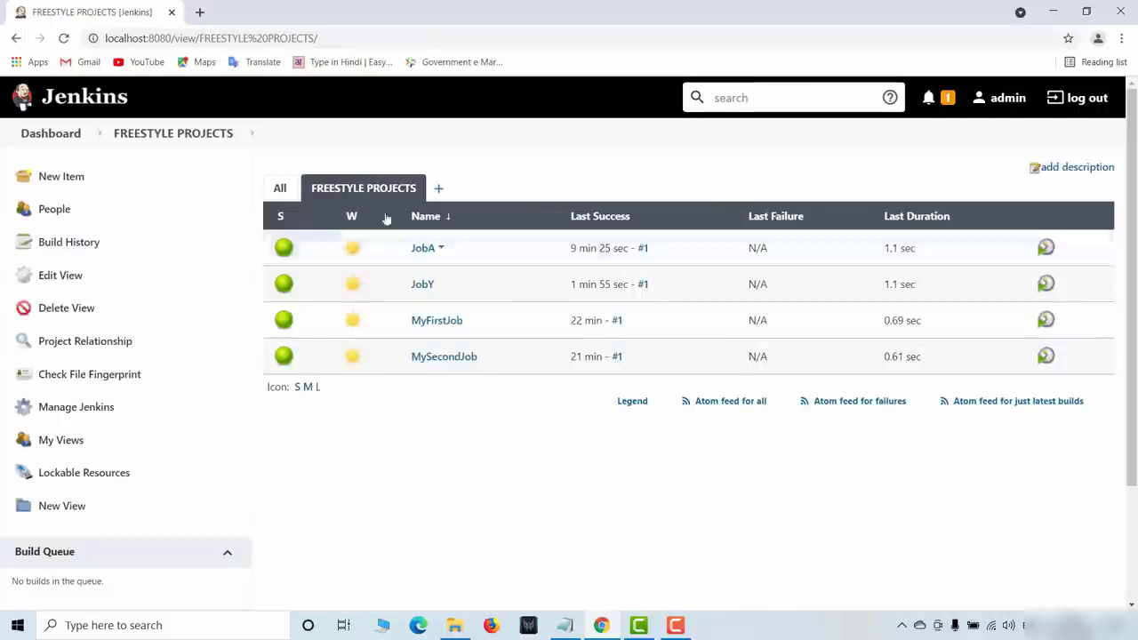
{"action": "left_click", "coordinate": [281, 189]}
{"action": "left_click", "coordinate": [367, 192]}
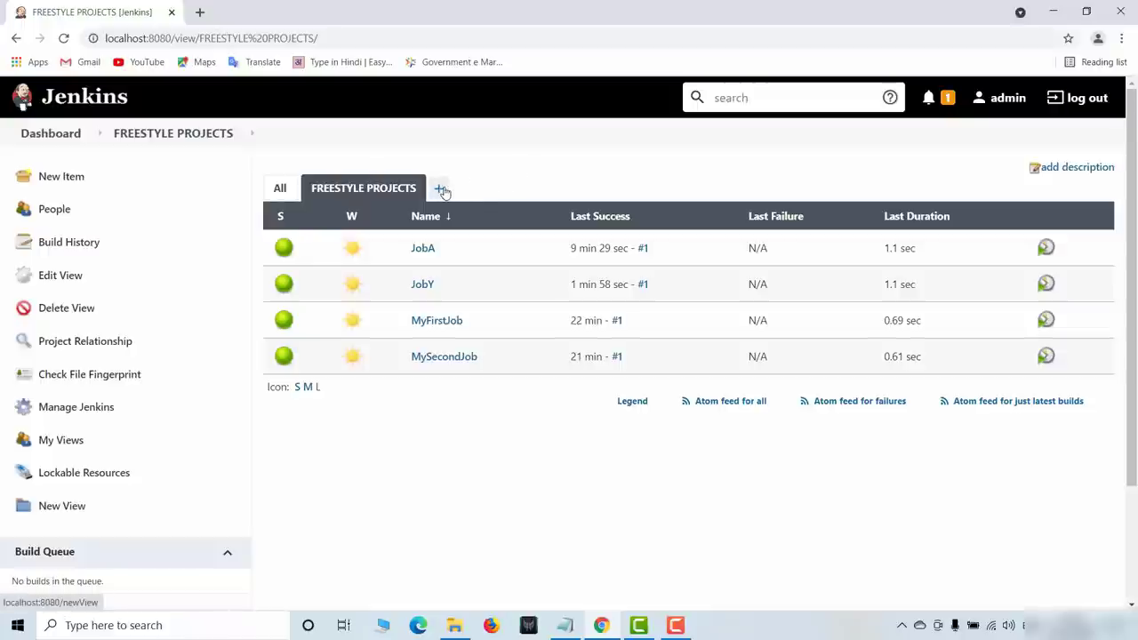
Step: Create the MAVENJOBS list view containing MavenJob and MyFirstJob, applying and saving it
{"action": "left_click", "coordinate": [442, 192]}
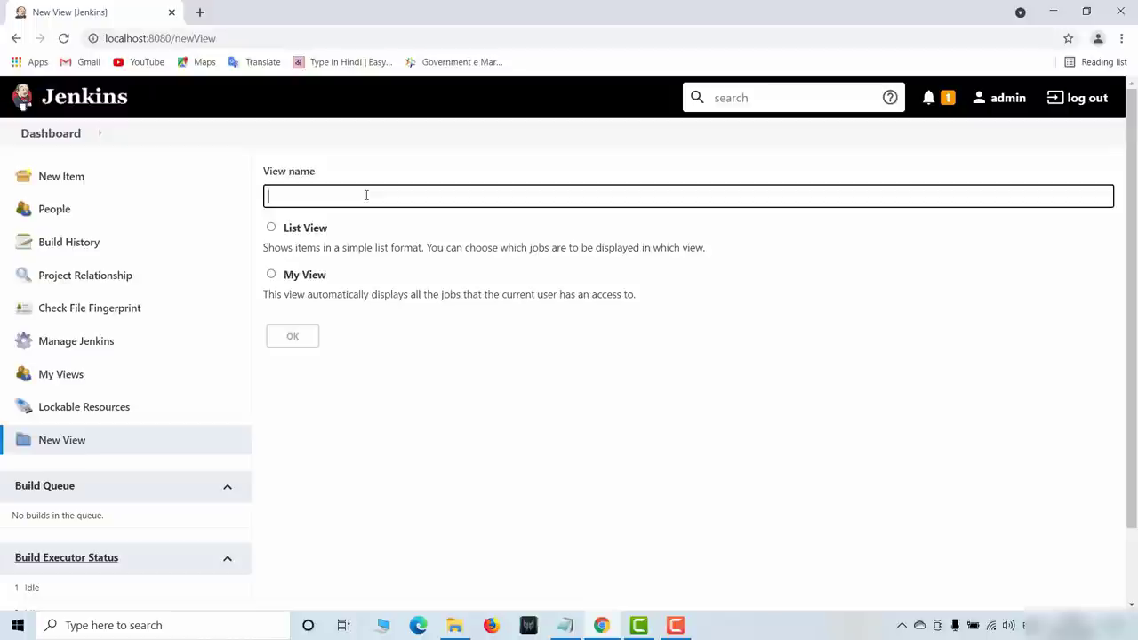
{"action": "type", "text": "MAVENJOBS"}
{"action": "left_click", "coordinate": [271, 228]}
{"action": "left_click", "coordinate": [295, 337]}
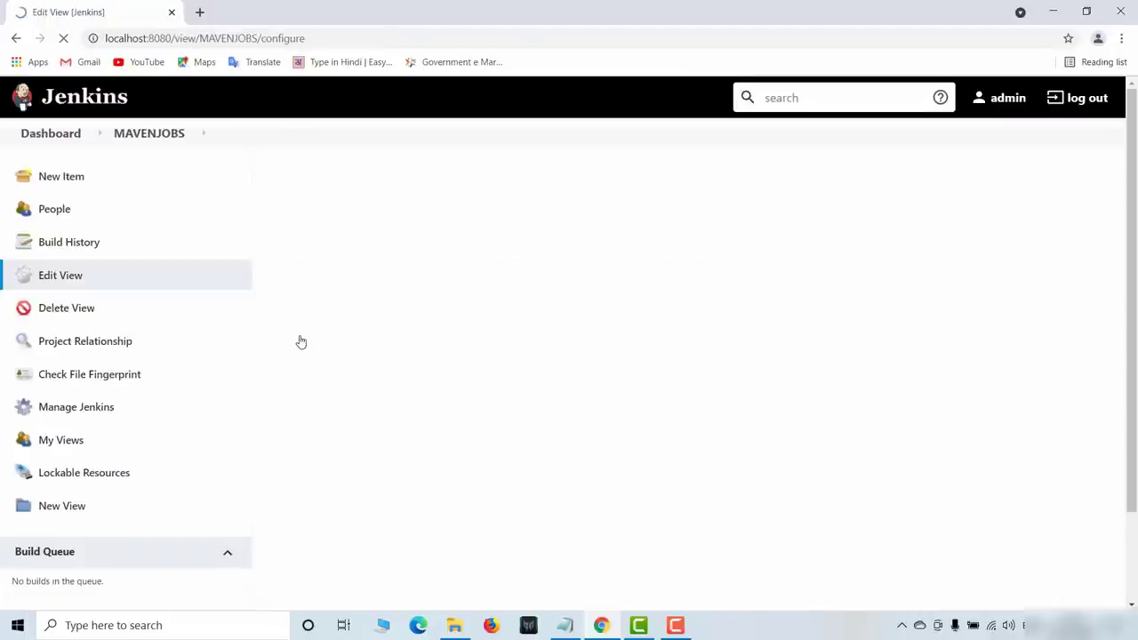
{"action": "scroll", "coordinate": [380, 363], "scroll_direction": "down", "scroll_amount": 3}
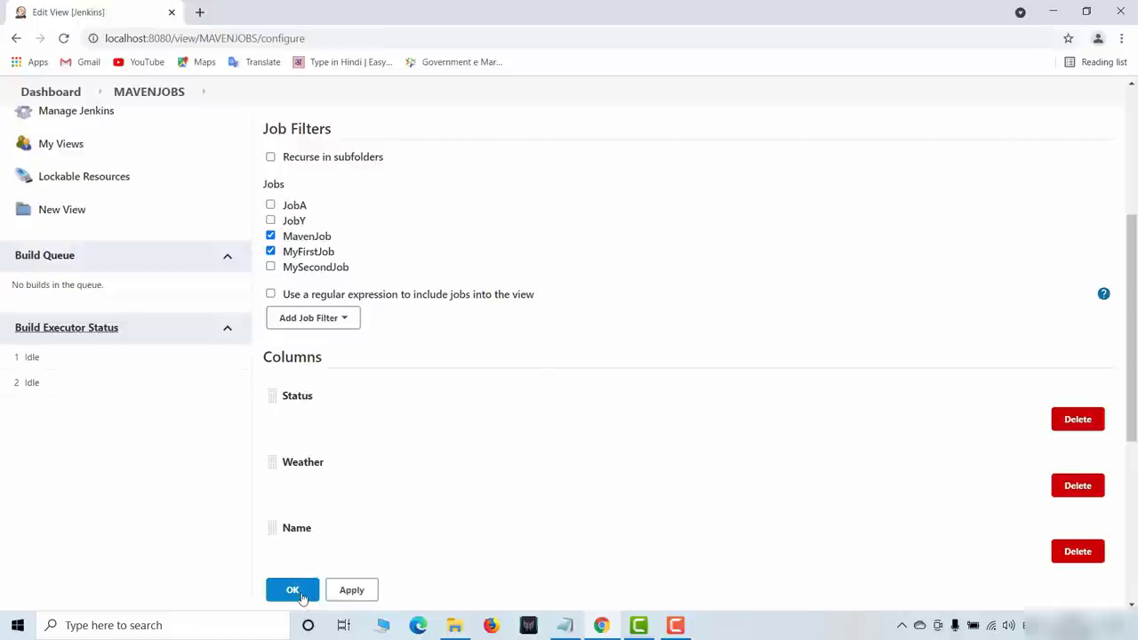
{"action": "left_click", "coordinate": [351, 591]}
{"action": "left_click", "coordinate": [293, 590]}
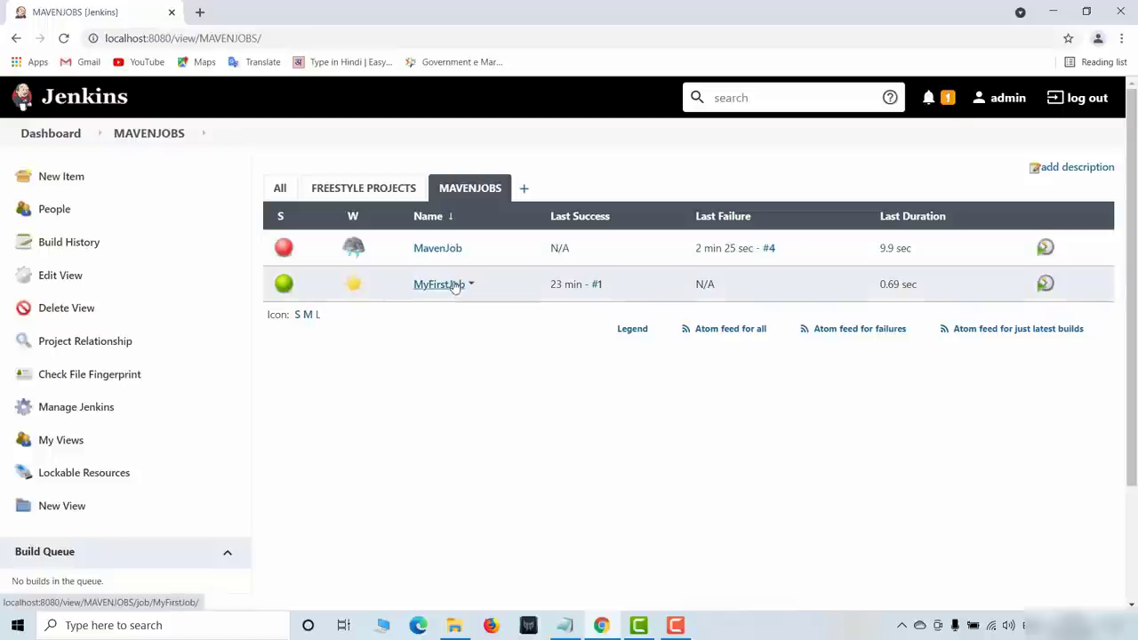
{"action": "left_click", "coordinate": [363, 188]}
{"action": "left_click", "coordinate": [279, 187]}
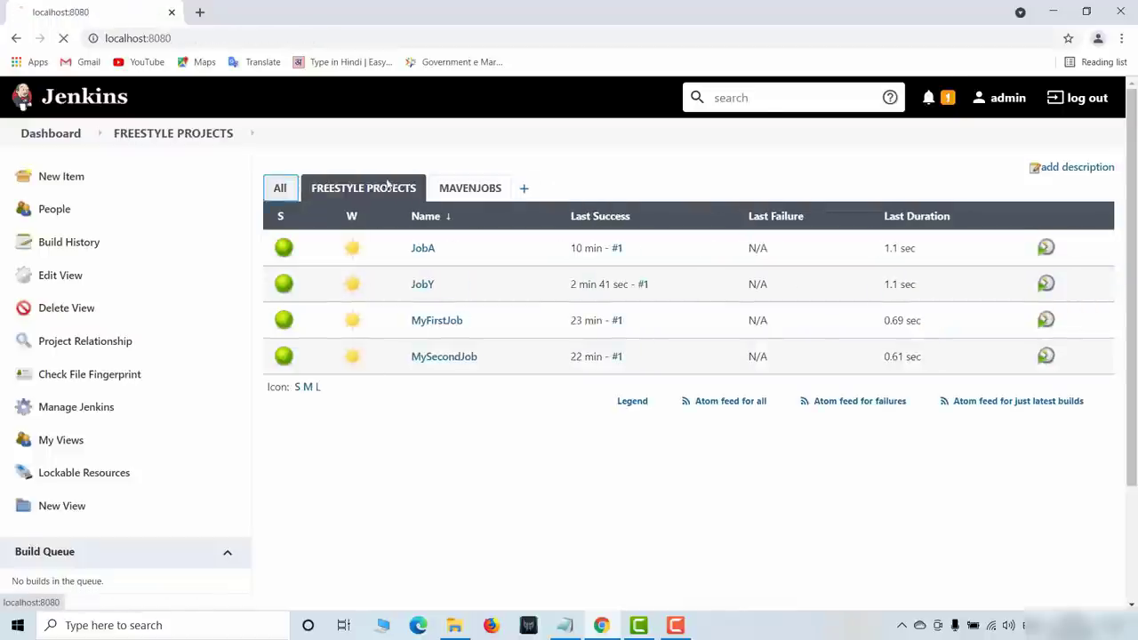
{"action": "left_click", "coordinate": [385, 190]}
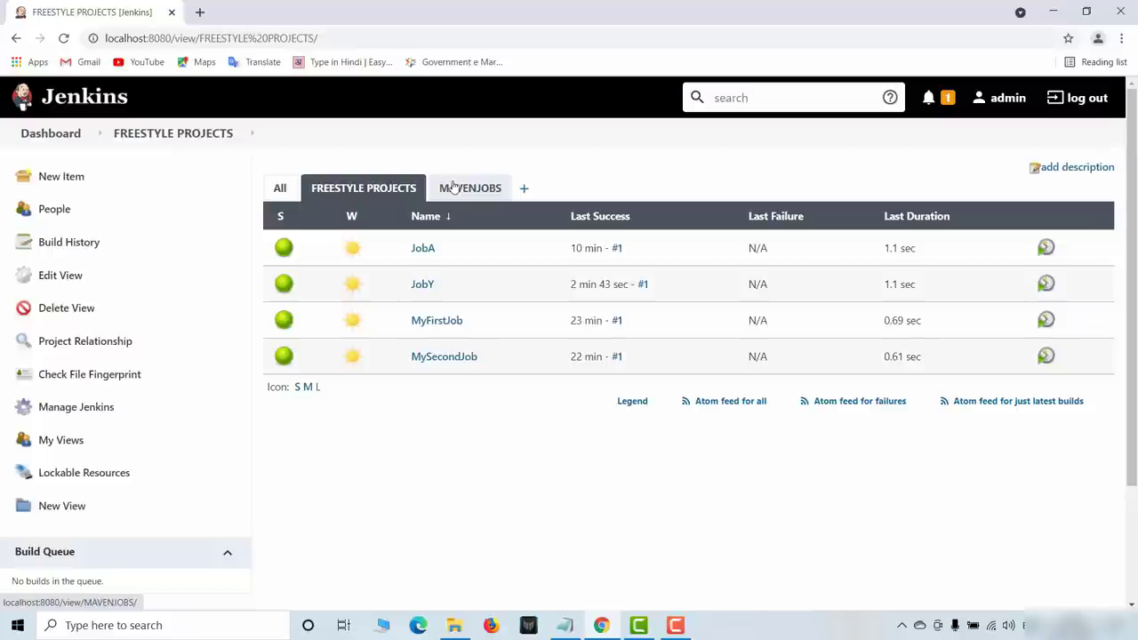
{"action": "left_click", "coordinate": [279, 187]}
{"action": "left_click", "coordinate": [368, 187]}
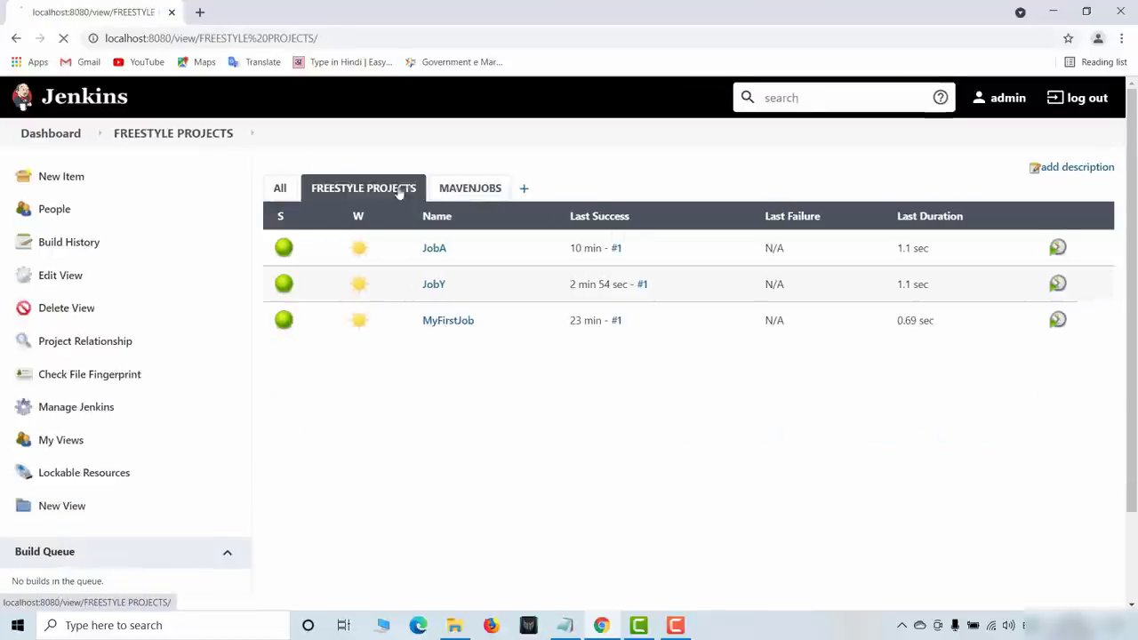
{"action": "left_click", "coordinate": [444, 189]}
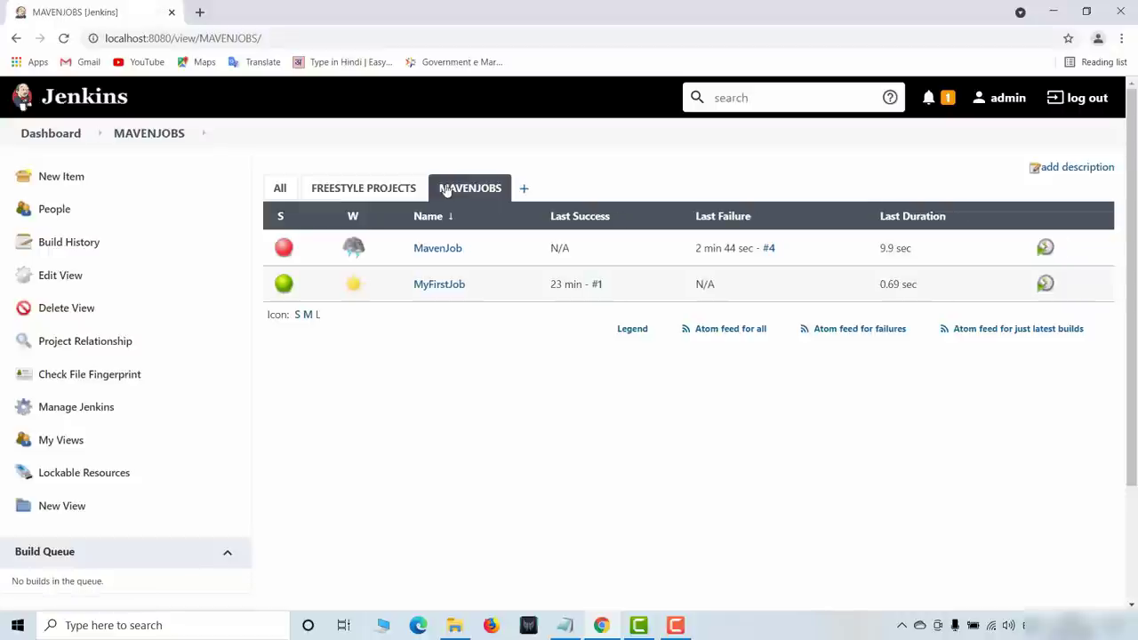
{"action": "left_click", "coordinate": [368, 188]}
{"action": "left_click", "coordinate": [453, 189]}
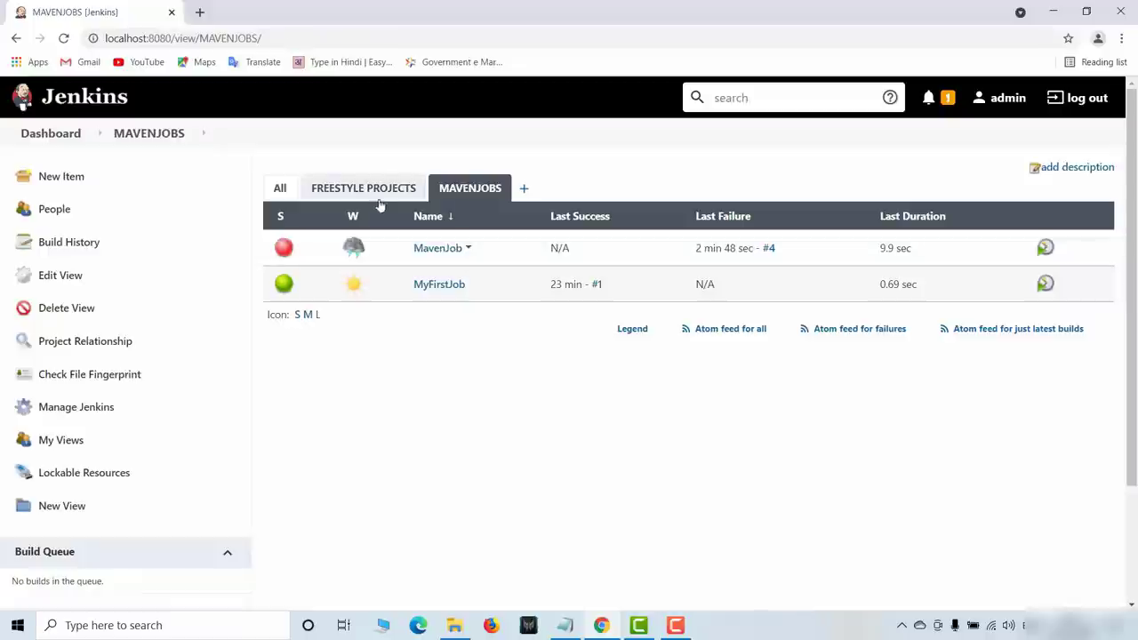
{"action": "left_click", "coordinate": [374, 187]}
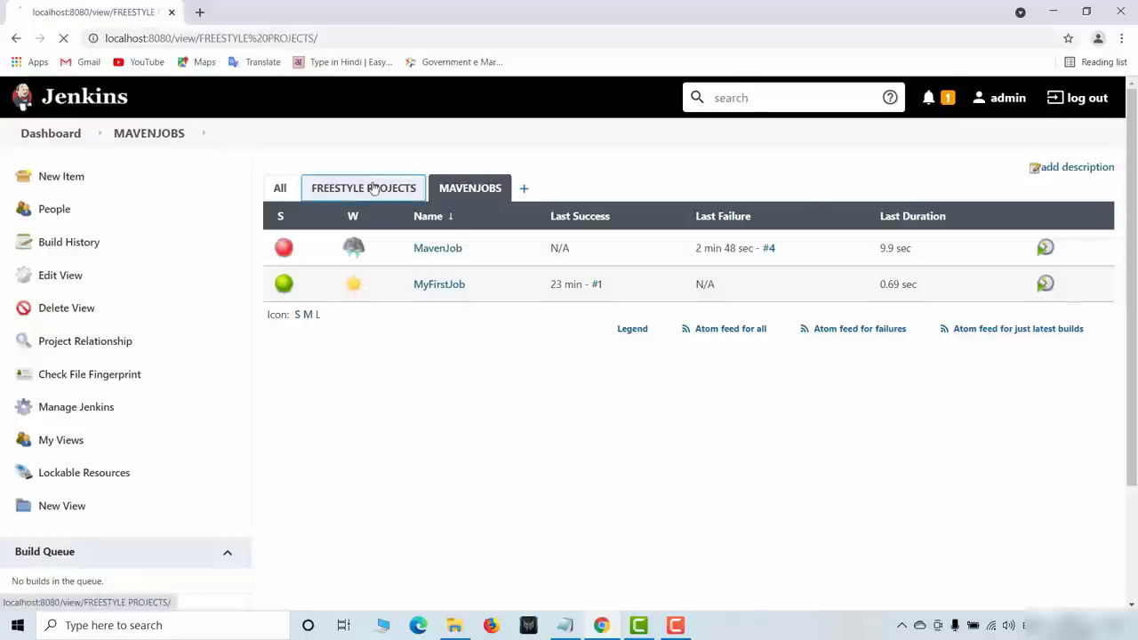
{"action": "left_click", "coordinate": [474, 186]}
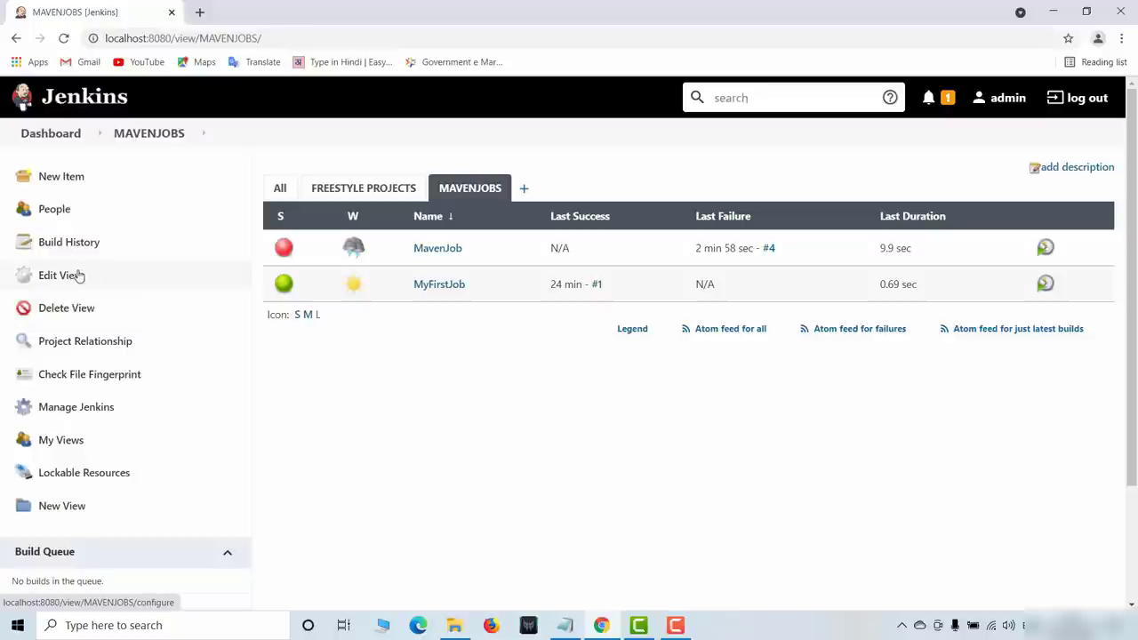
Step: Tick JobY in the MAVENJOBS view's job filters and save, then choose Delete View
{"action": "left_click", "coordinate": [78, 275]}
{"action": "left_click", "coordinate": [362, 198]}
{"action": "scroll", "coordinate": [376, 474], "scroll_direction": "down", "scroll_amount": 3}
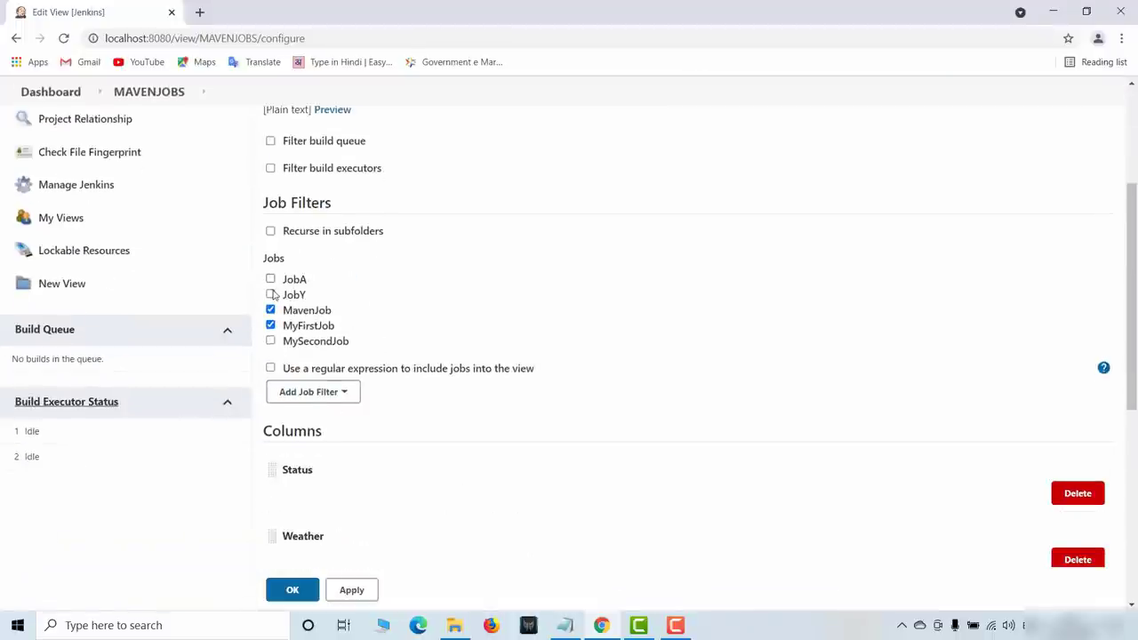
{"action": "left_click", "coordinate": [293, 590]}
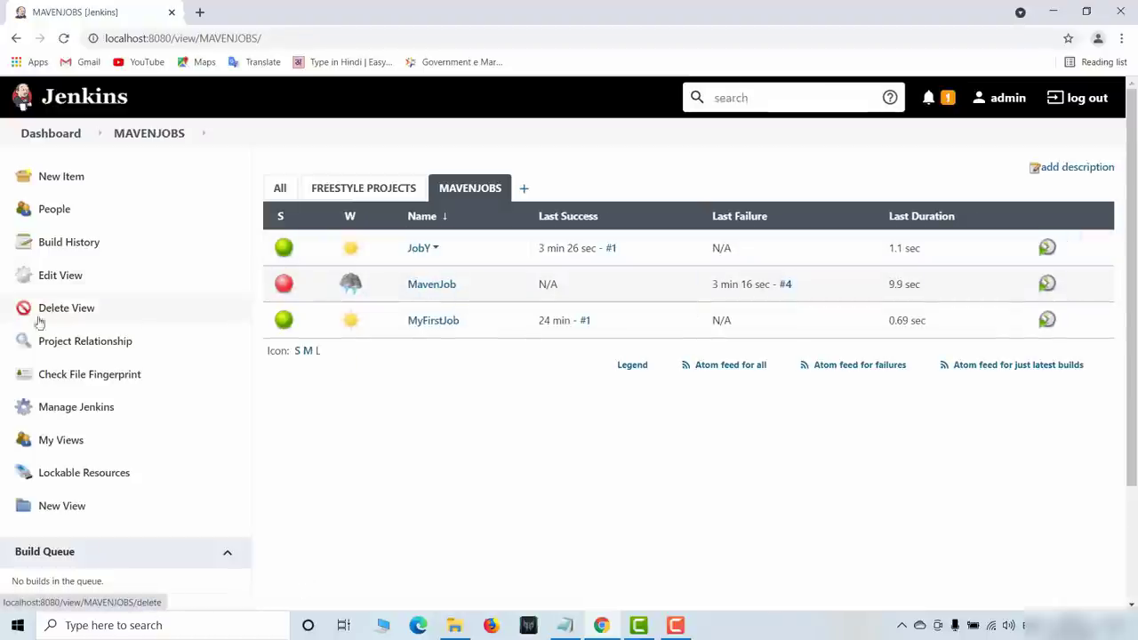
{"action": "left_click", "coordinate": [66, 308]}
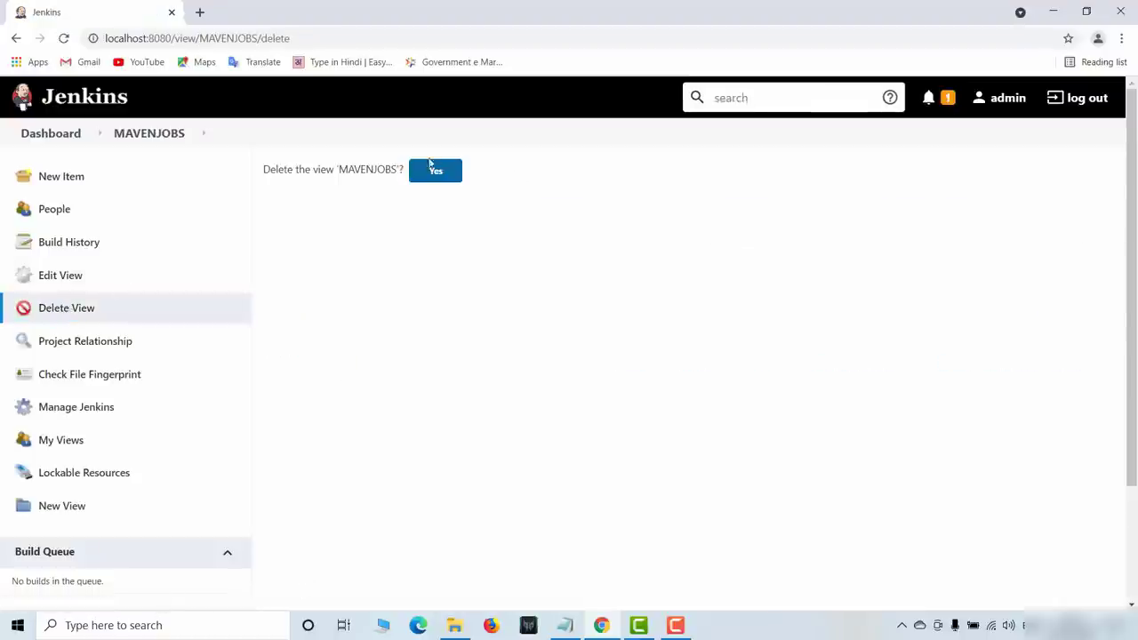
Step: Confirm deleting the MAVENJOBS view and switch between the remaining tabs
{"action": "left_click", "coordinate": [435, 172]}
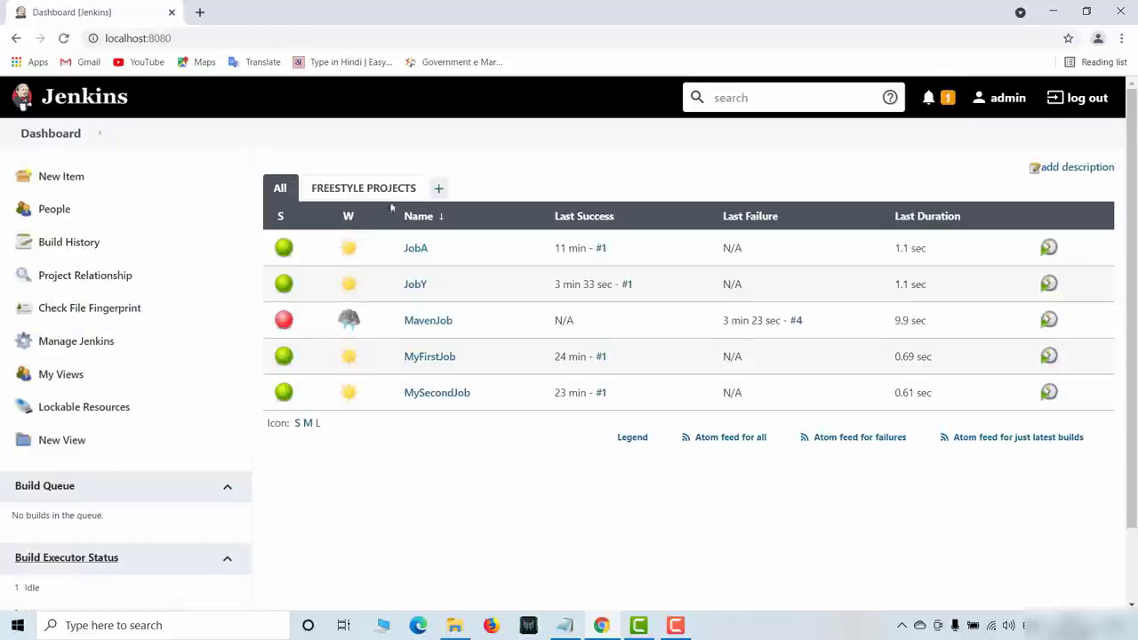
{"action": "left_click", "coordinate": [409, 189]}
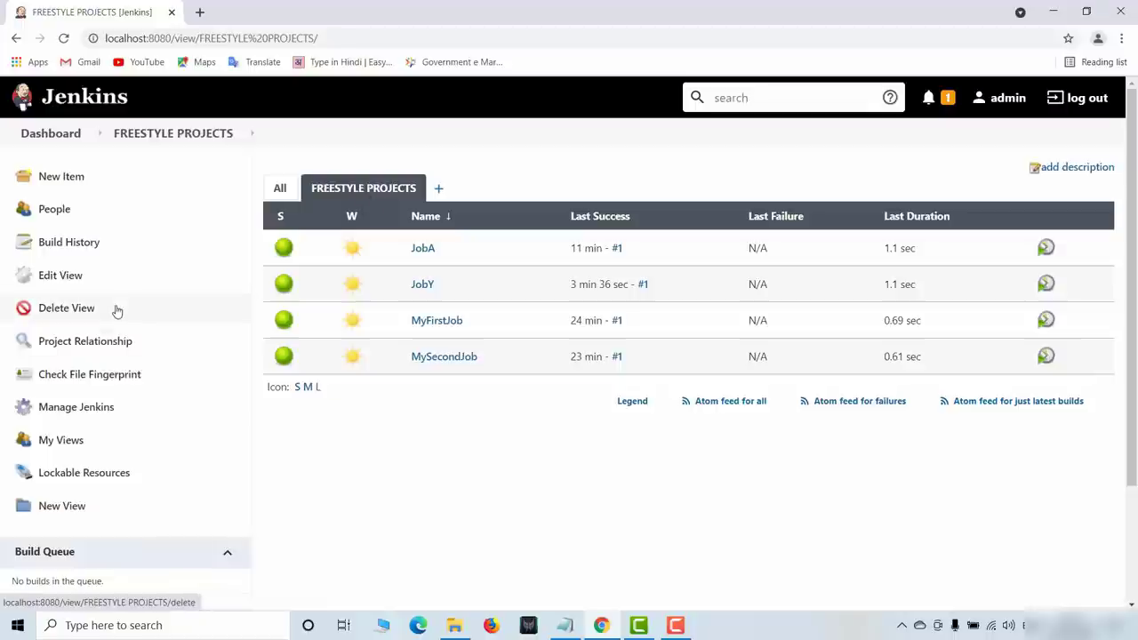
{"action": "left_click", "coordinate": [280, 189]}
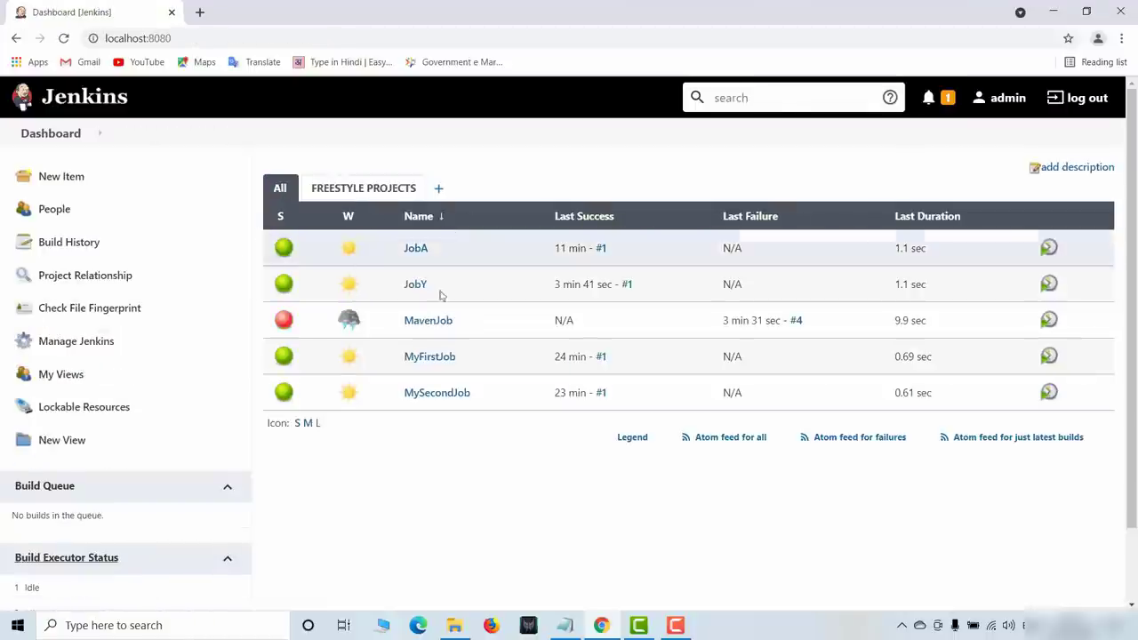
Step: Delete the FREESTYLE PROJECTS view, confirming with Yes
{"action": "left_click", "coordinate": [378, 189]}
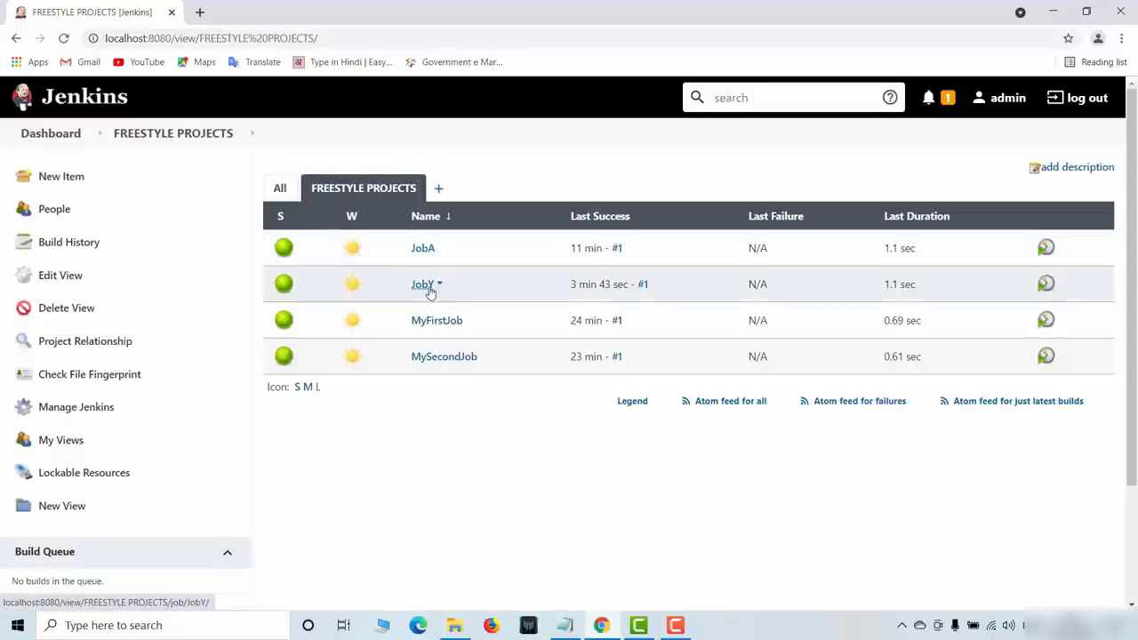
{"action": "left_click", "coordinate": [279, 188]}
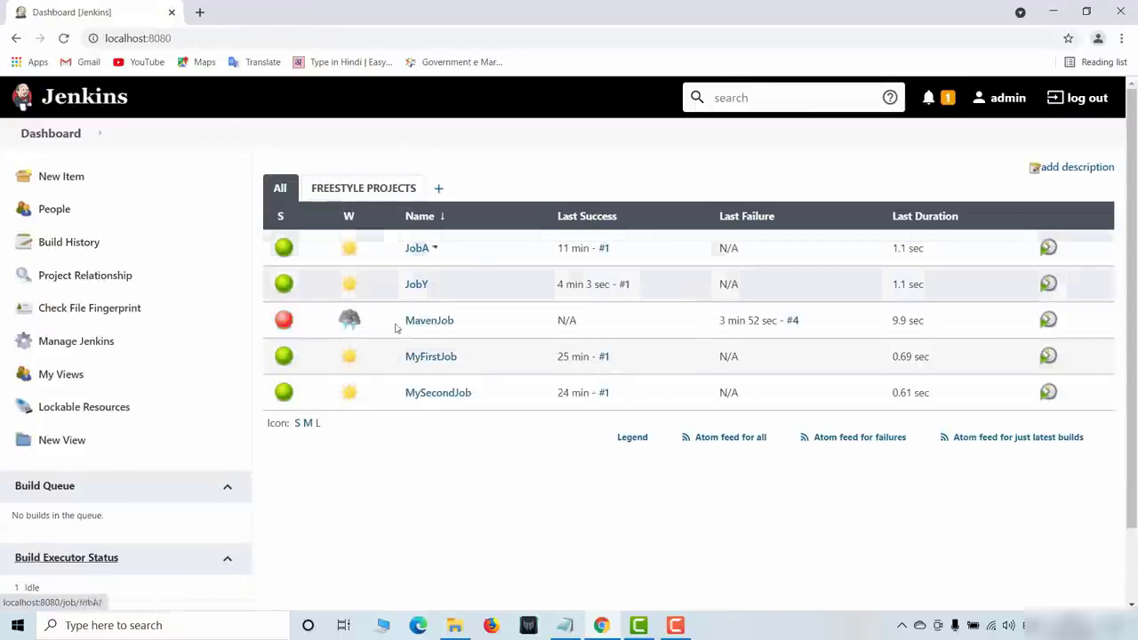
{"action": "left_click", "coordinate": [395, 191]}
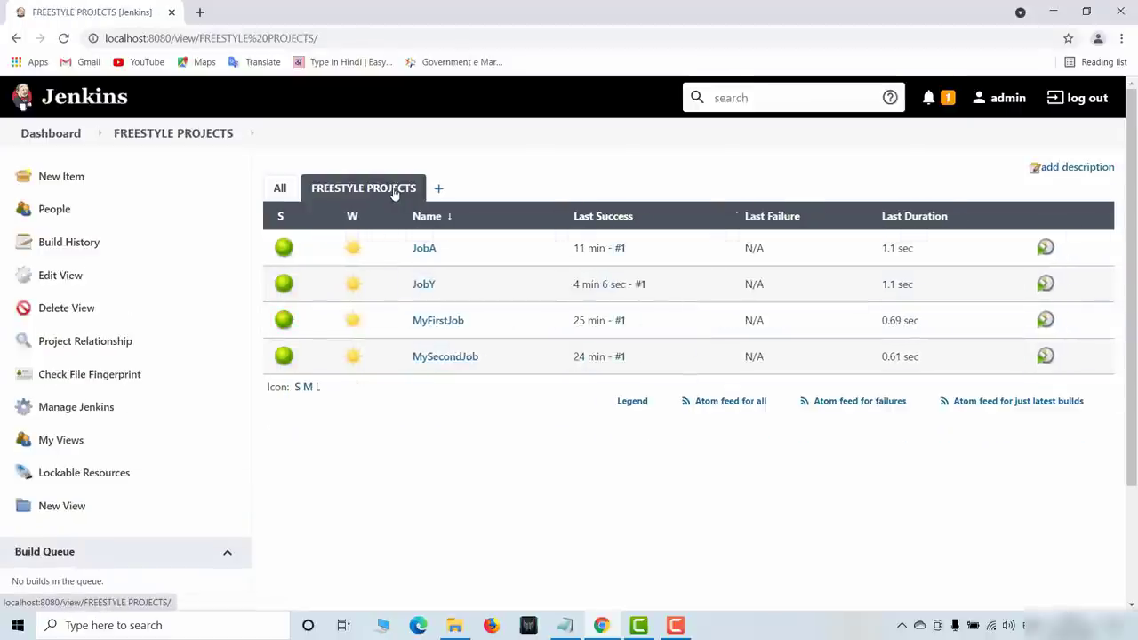
{"action": "left_click", "coordinate": [98, 311]}
{"action": "left_click", "coordinate": [495, 178]}
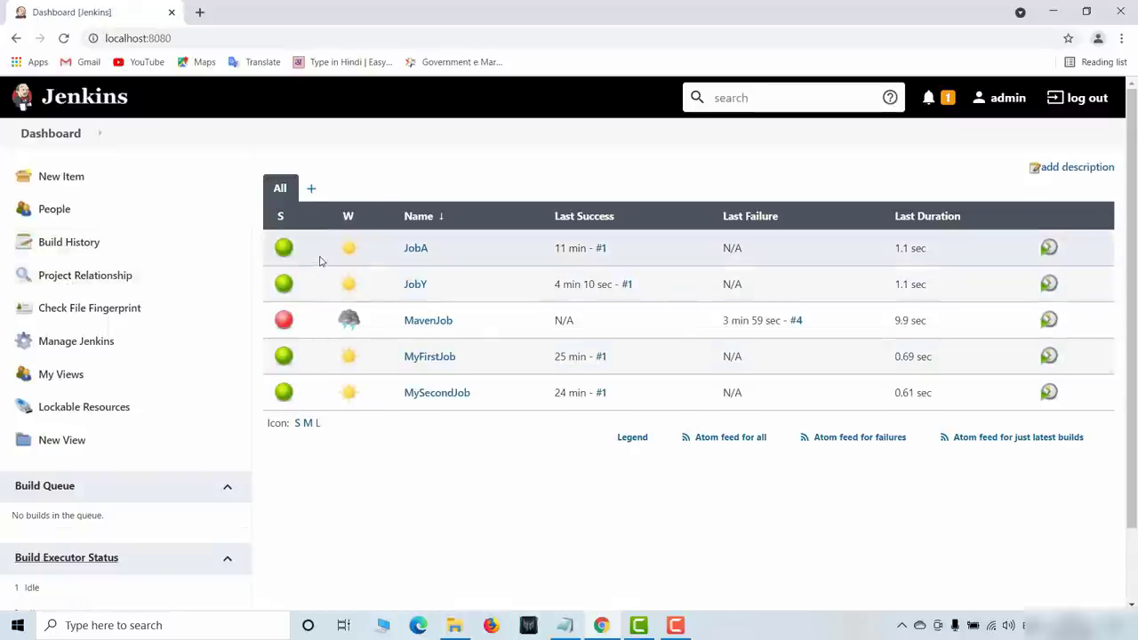
Step: Create the NEW list view with JobA, JobY and MavenJob, then return to the All view
{"action": "left_click", "coordinate": [312, 190]}
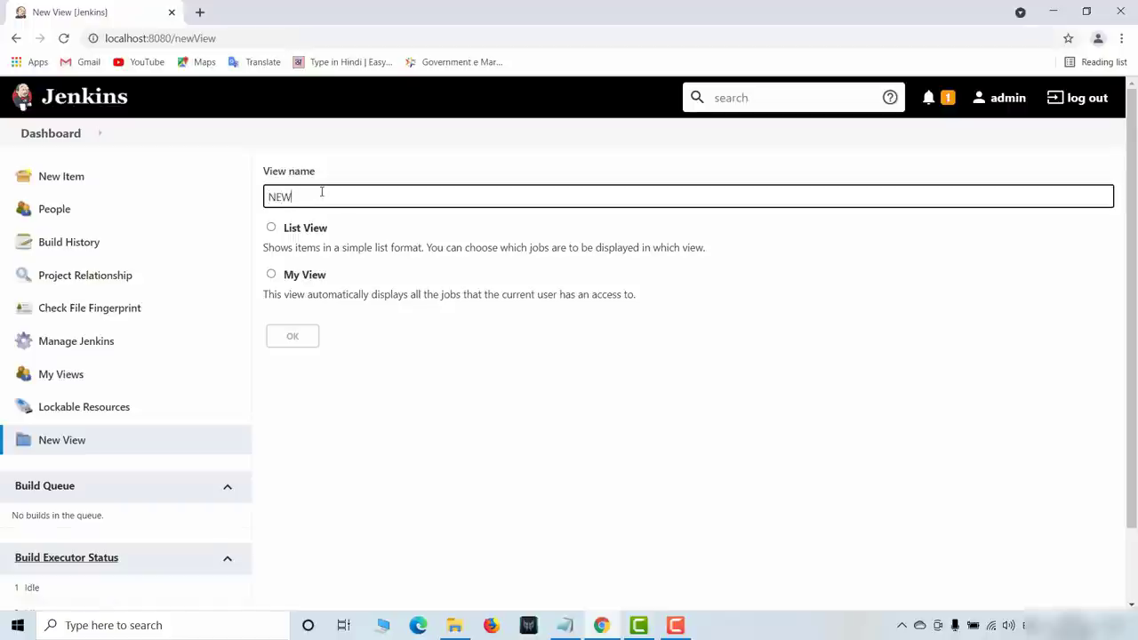
{"action": "left_click", "coordinate": [272, 227]}
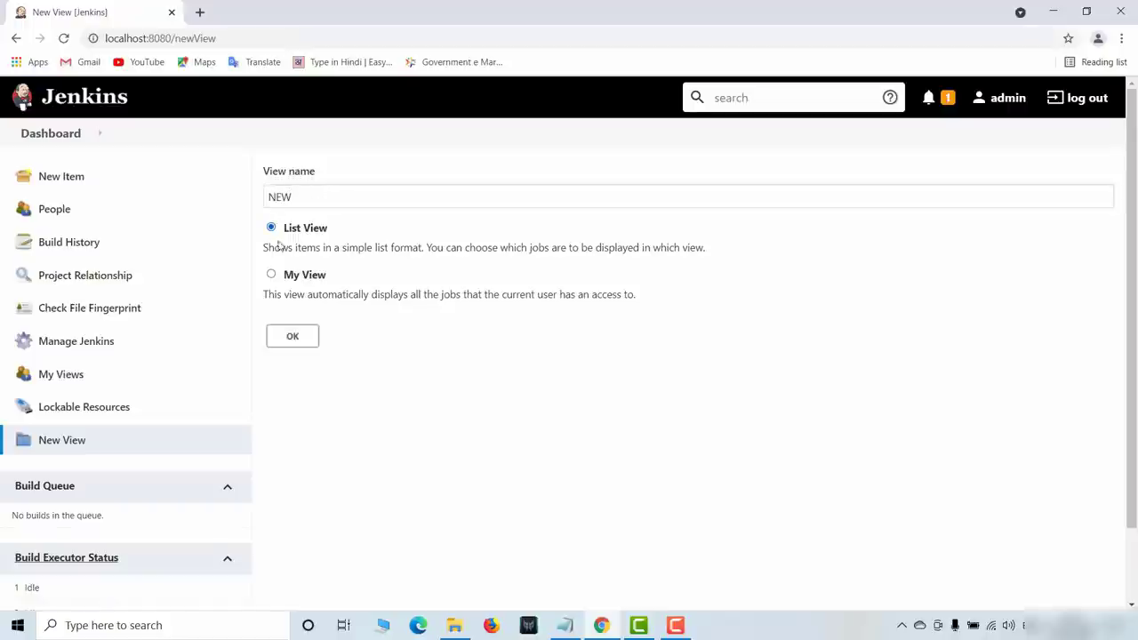
{"action": "left_click", "coordinate": [309, 344]}
{"action": "scroll", "coordinate": [247, 318], "scroll_direction": "down", "scroll_amount": 3}
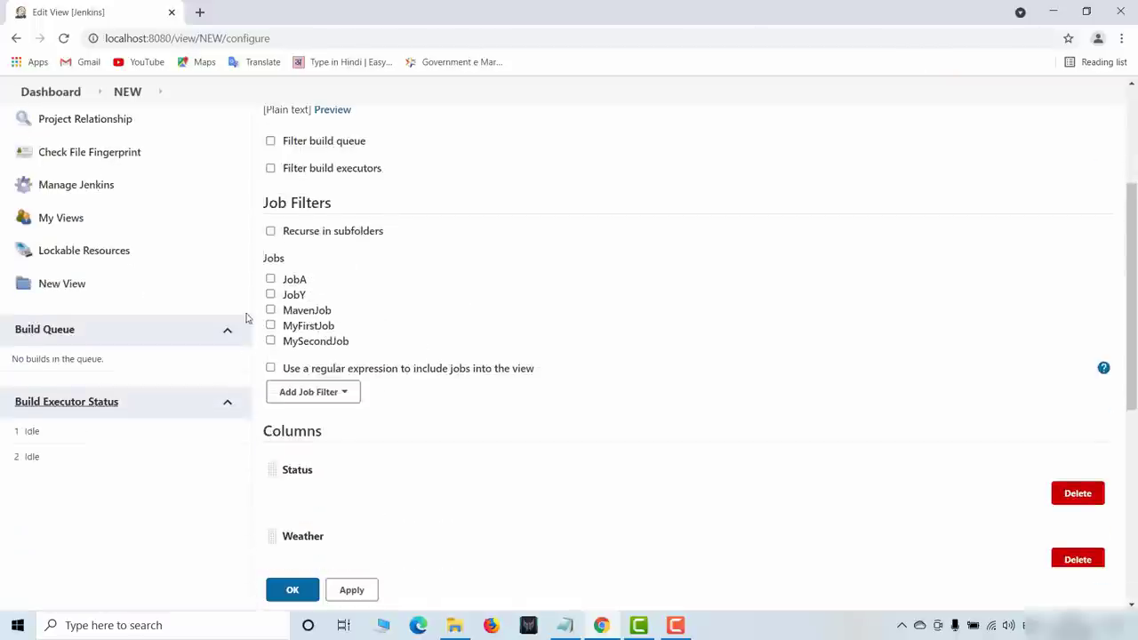
{"action": "left_click", "coordinate": [292, 589]}
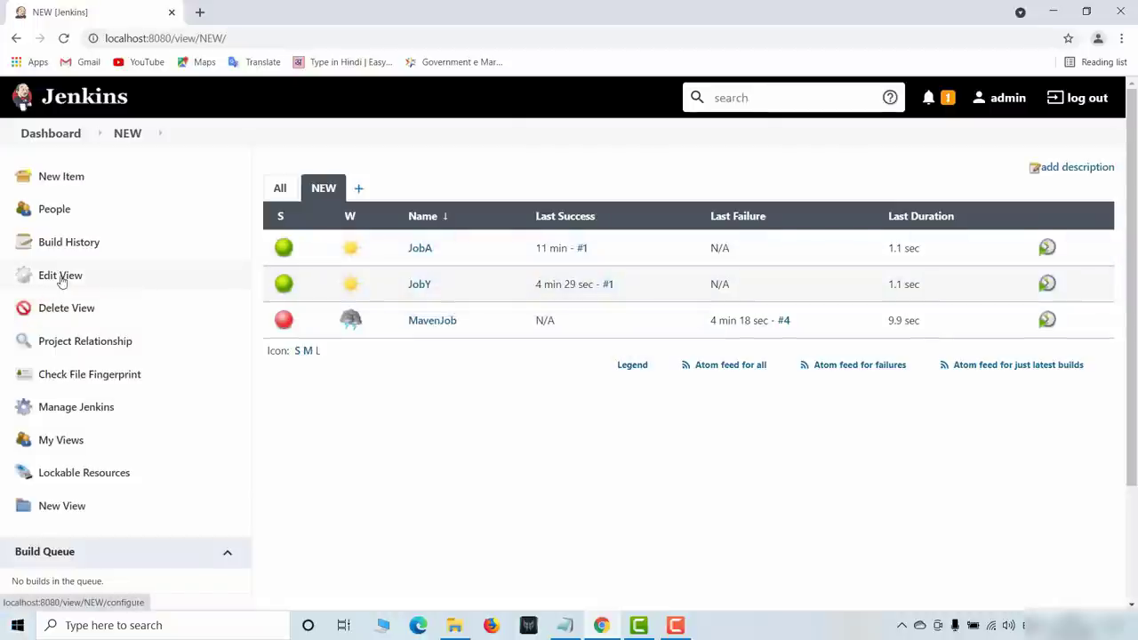
{"action": "left_click", "coordinate": [280, 188]}
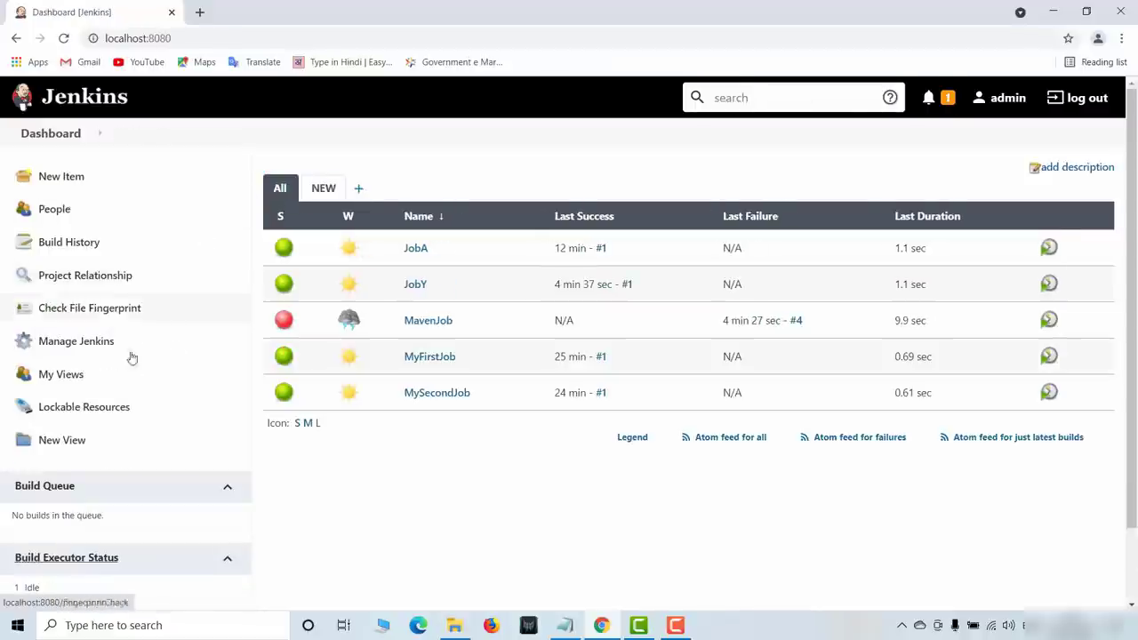
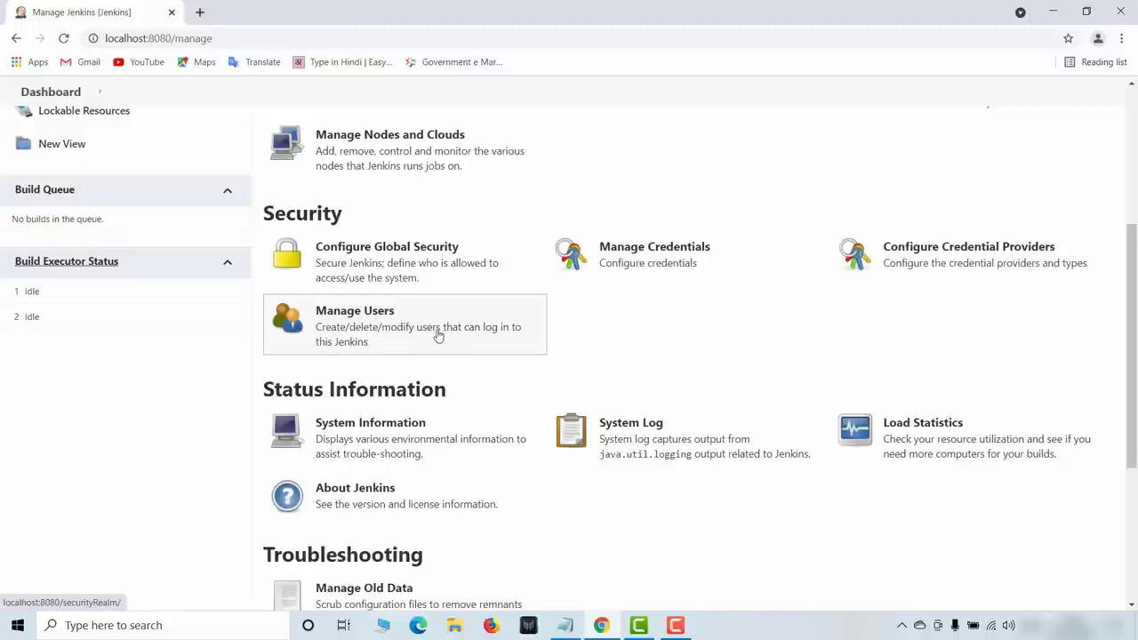
Step: Open Manage Users to view the Jenkins user list, which shows only admin
{"action": "left_click", "coordinate": [386, 327]}
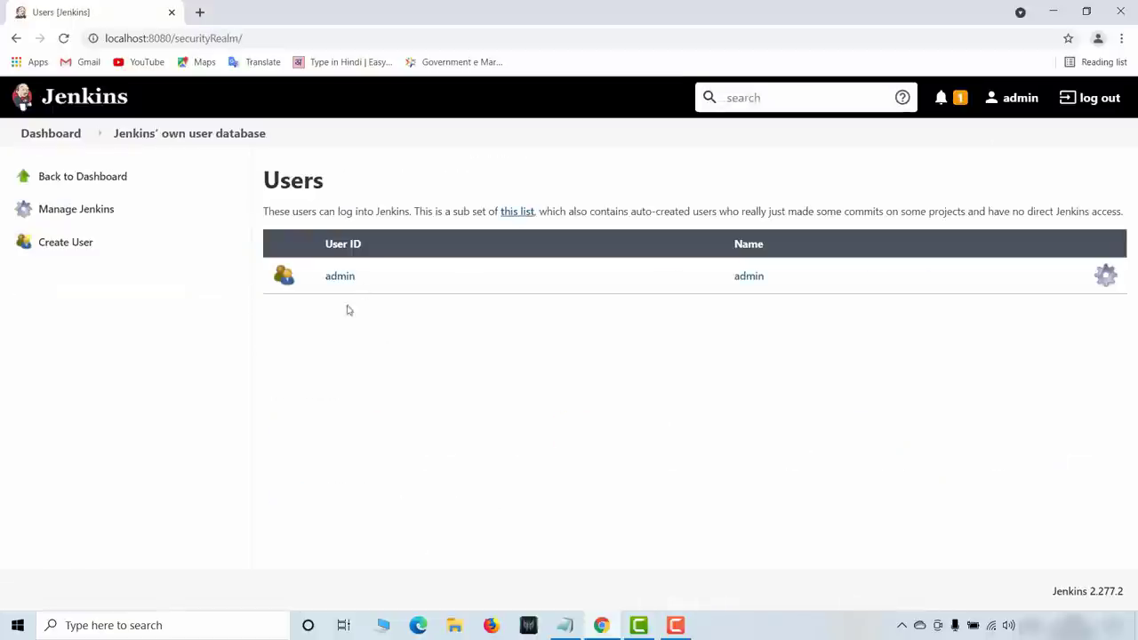
{"action": "mouse_move", "coordinate": [336, 291]}
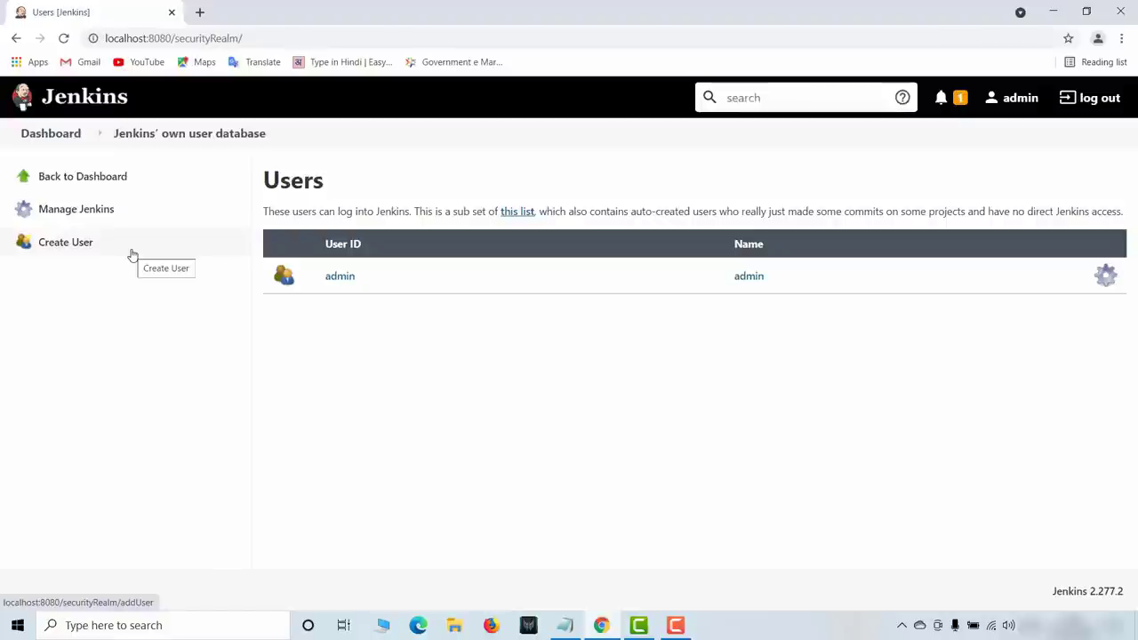
Step: Start a new user, entering the first test user's username and password twice
{"action": "left_click", "coordinate": [131, 255]}
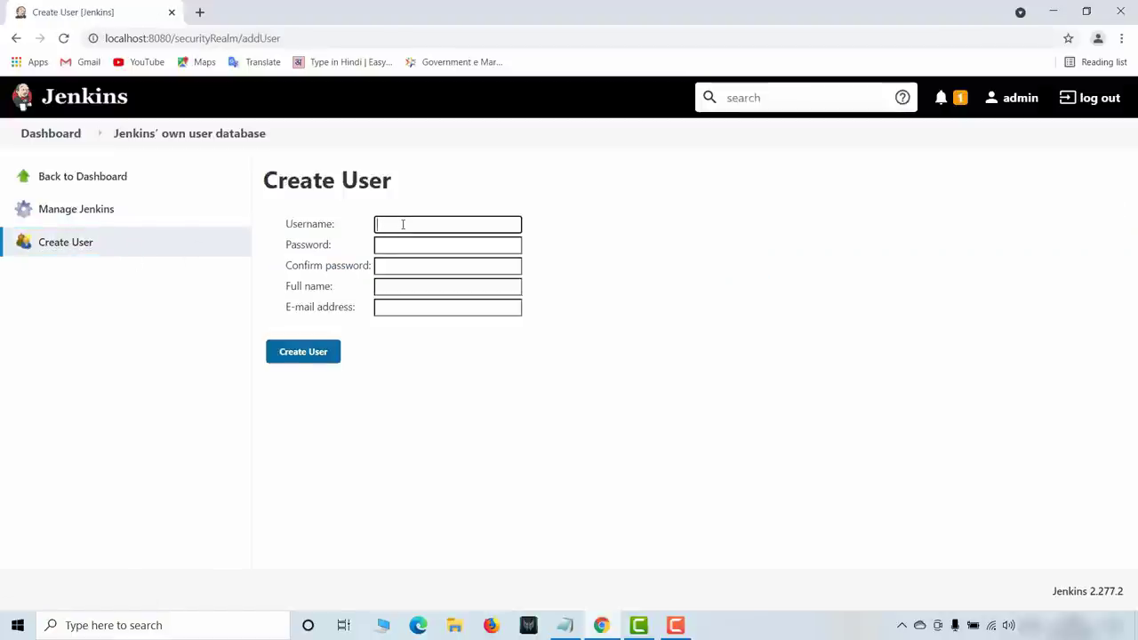
{"action": "type", "text": "b"}
{"action": "key", "text": "Caps_Lock"}
{"action": "type", "text": "HU"}
{"action": "key", "text": "BackSpace"}
{"action": "key", "text": "BackSpace"}
{"action": "key", "text": "BackSpace"}
{"action": "type", "text": "Bhupinder"}
{"action": "left_click", "coordinate": [406, 247]}
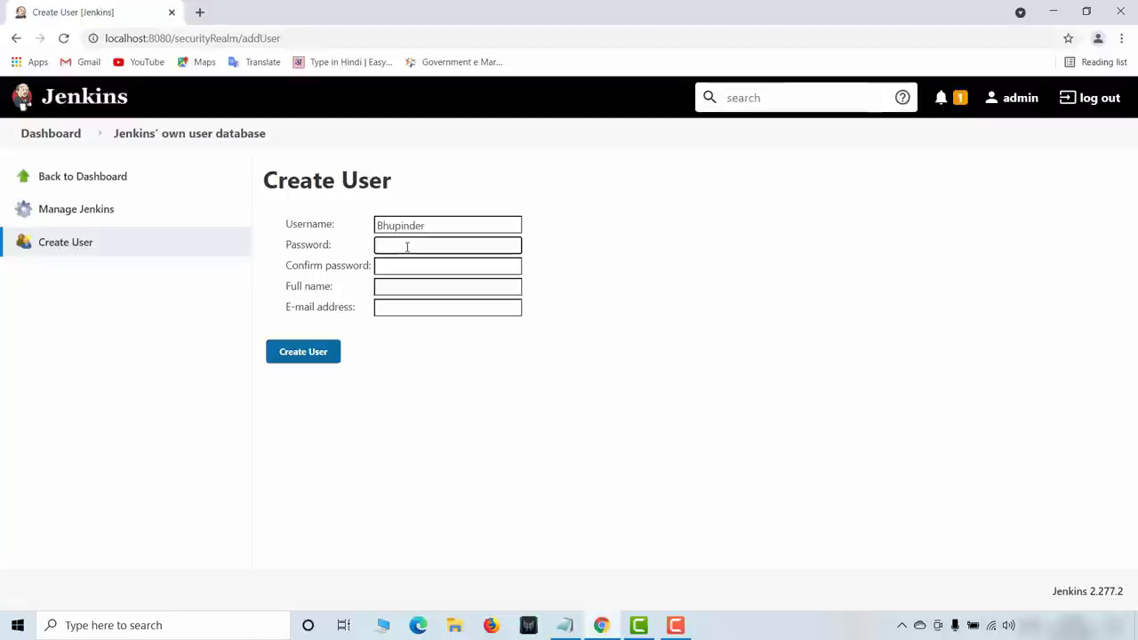
{"action": "key", "text": "Caps_Lock"}
{"action": "key", "text": "Caps_Lock"}
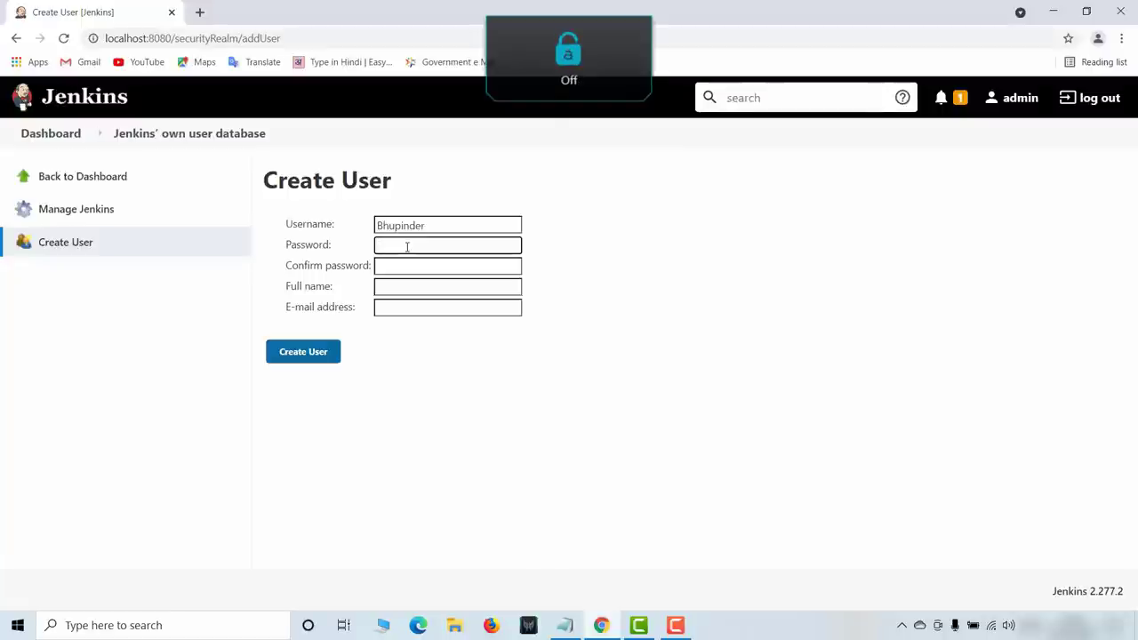
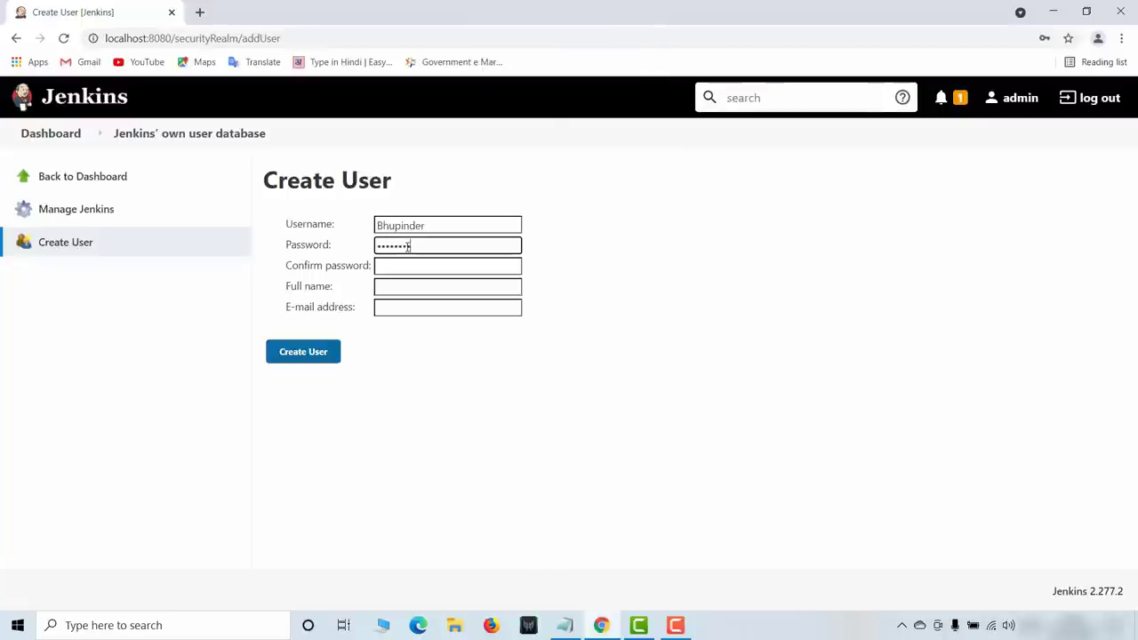
{"action": "left_click", "coordinate": [412, 264]}
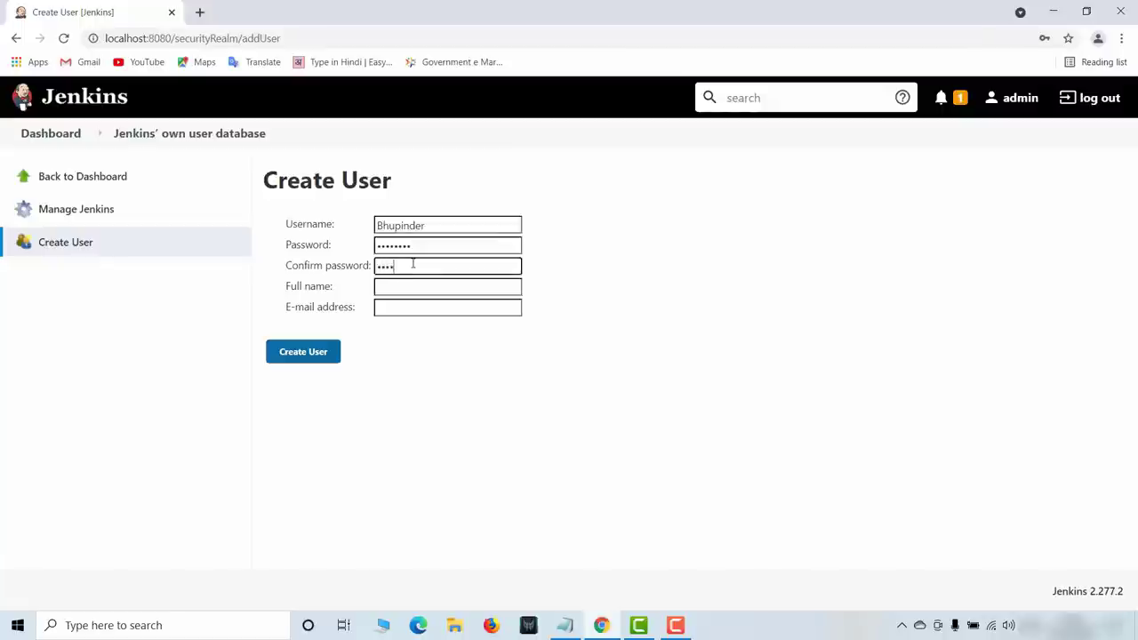
Step: Fill the full name and e-mail from saved suggestions and create the account
{"action": "left_click", "coordinate": [407, 292]}
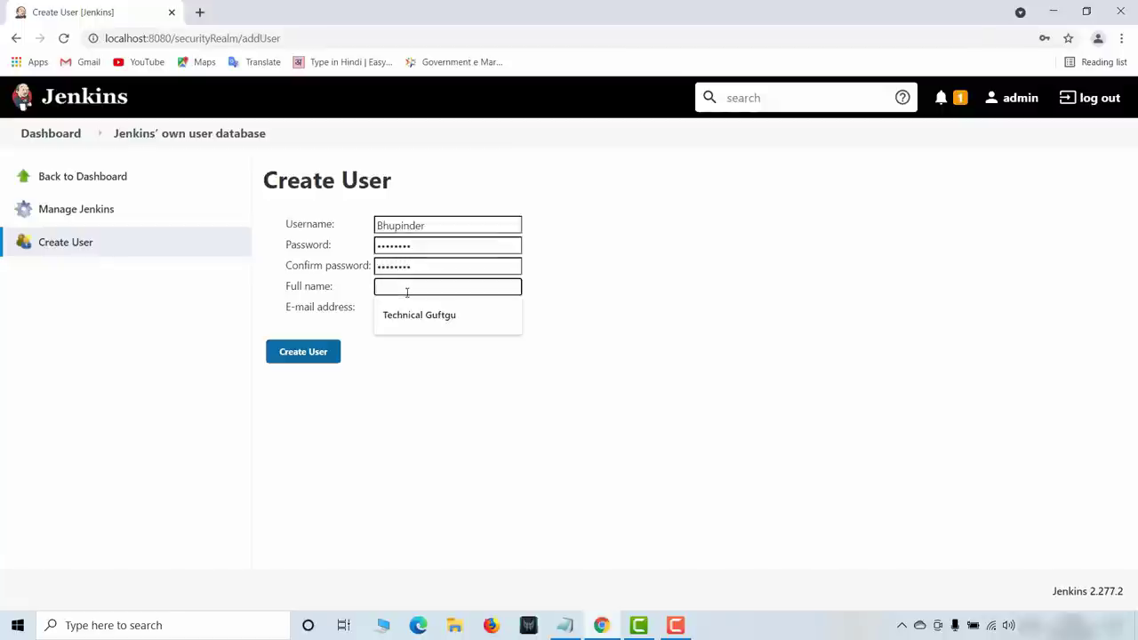
{"action": "left_click", "coordinate": [419, 315]}
{"action": "left_click", "coordinate": [388, 310]}
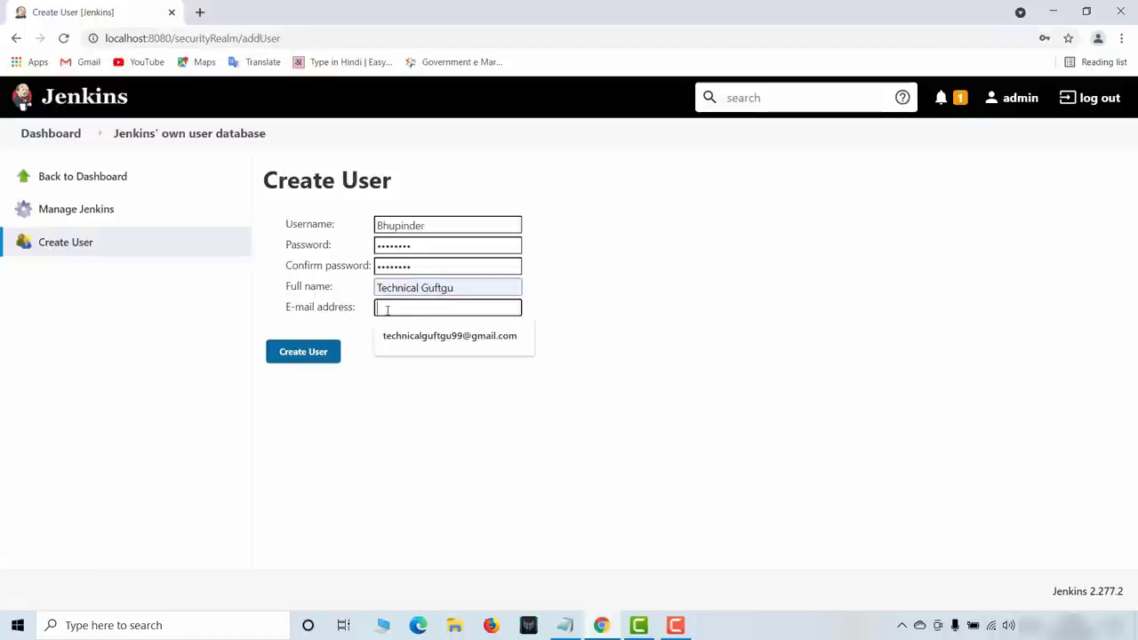
{"action": "left_click", "coordinate": [405, 336]}
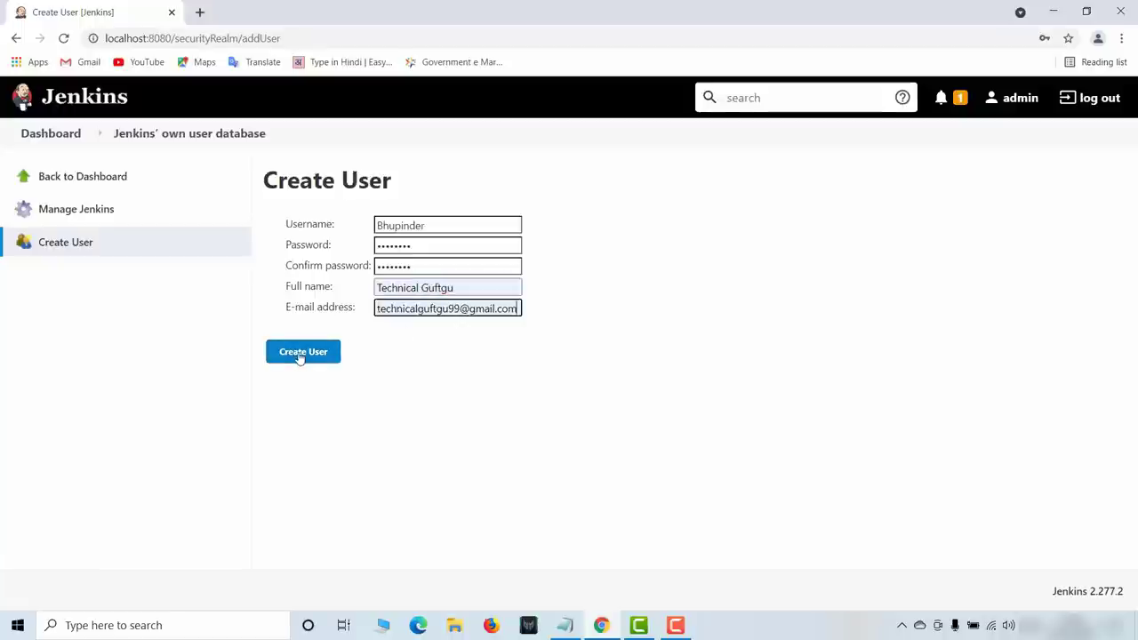
{"action": "left_click", "coordinate": [301, 355]}
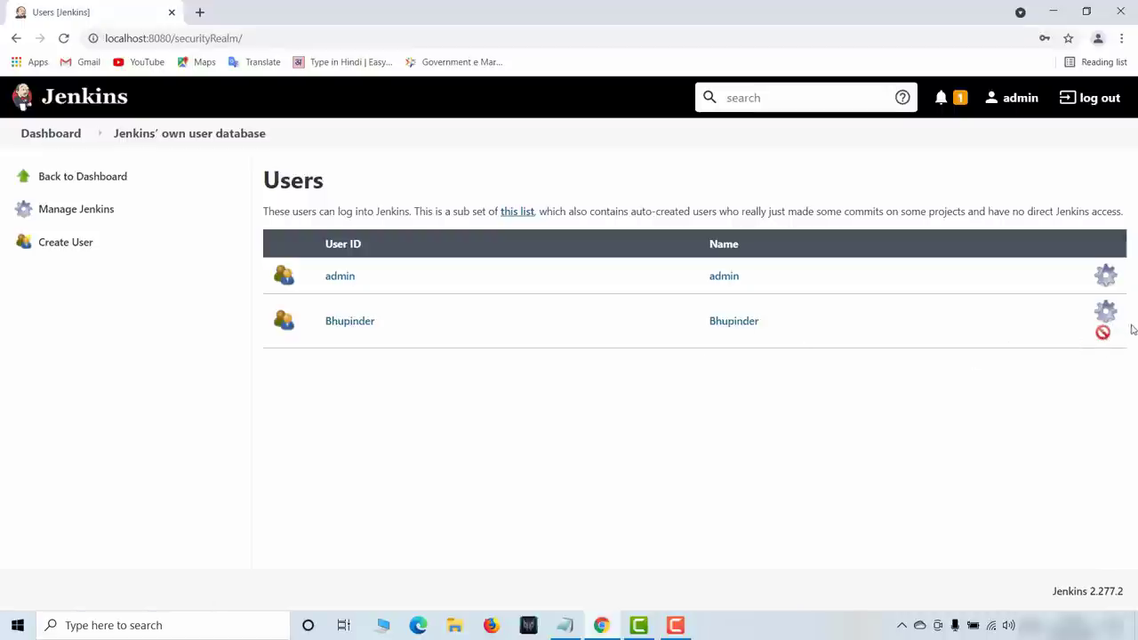
Step: Start another user, entering the second test user's username and password
{"action": "left_click", "coordinate": [82, 245]}
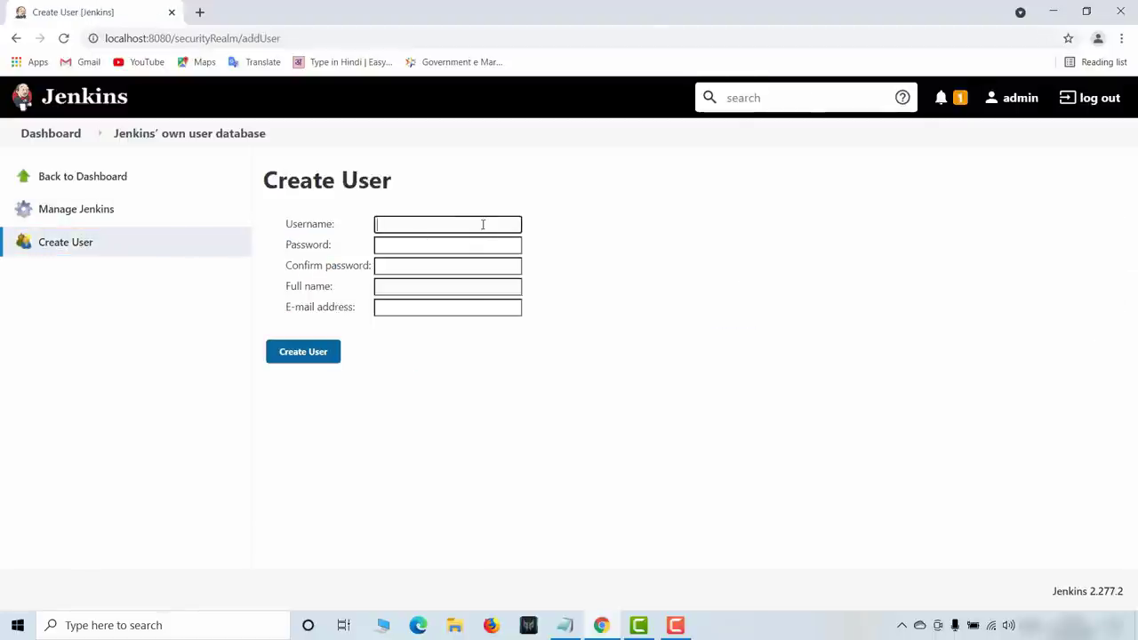
{"action": "type", "text": "R"}
{"action": "key", "text": "Caps_Lock"}
{"action": "type", "text": "ajput"}
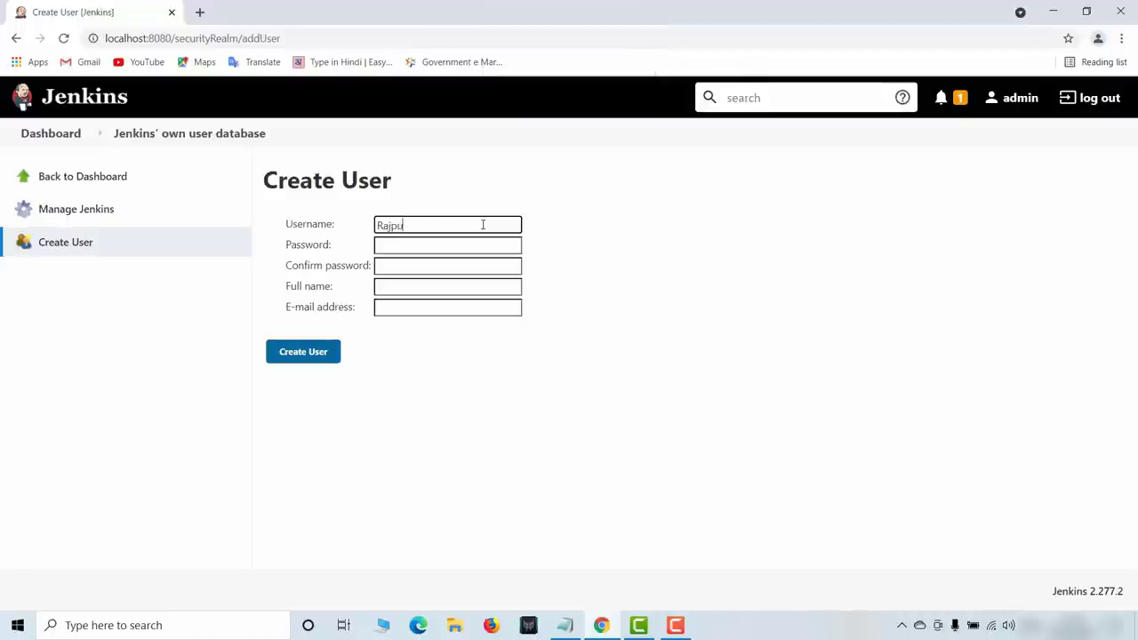
{"action": "left_click", "coordinate": [413, 248]}
{"action": "key", "text": "Caps_Lock"}
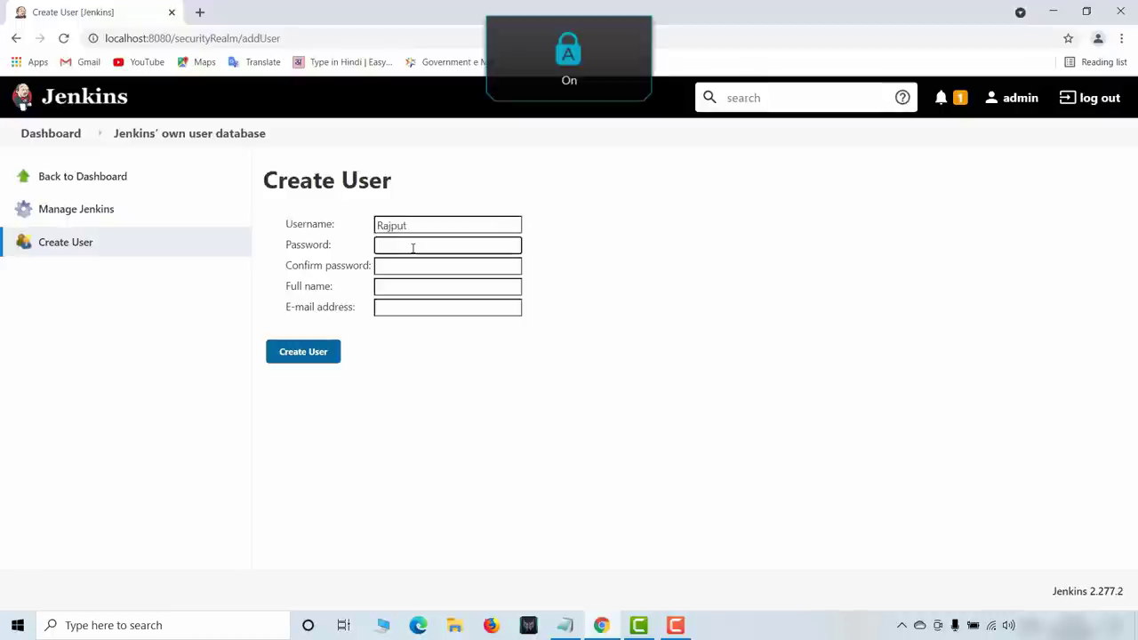
{"action": "type", "text": "R"}
{"action": "key", "text": "Caps_Lock"}
{"action": "type", "text": "a"}
{"action": "key", "text": "BackSpace"}
{"action": "key", "text": "BackSpace"}
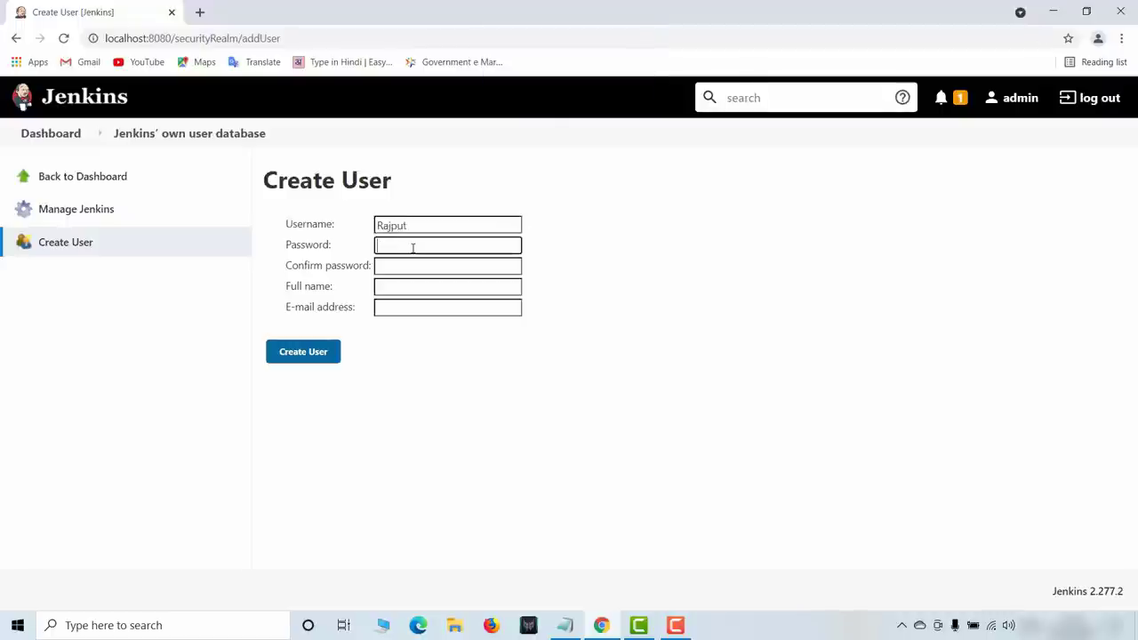
{"action": "type", "text": "R"}
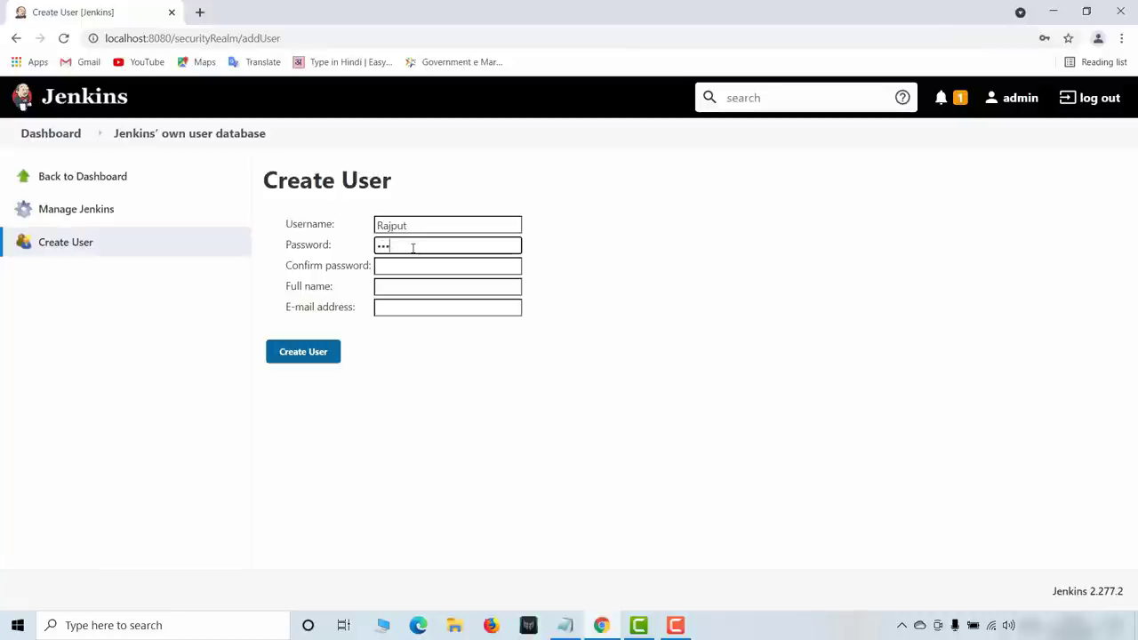
{"action": "left_click", "coordinate": [408, 265]}
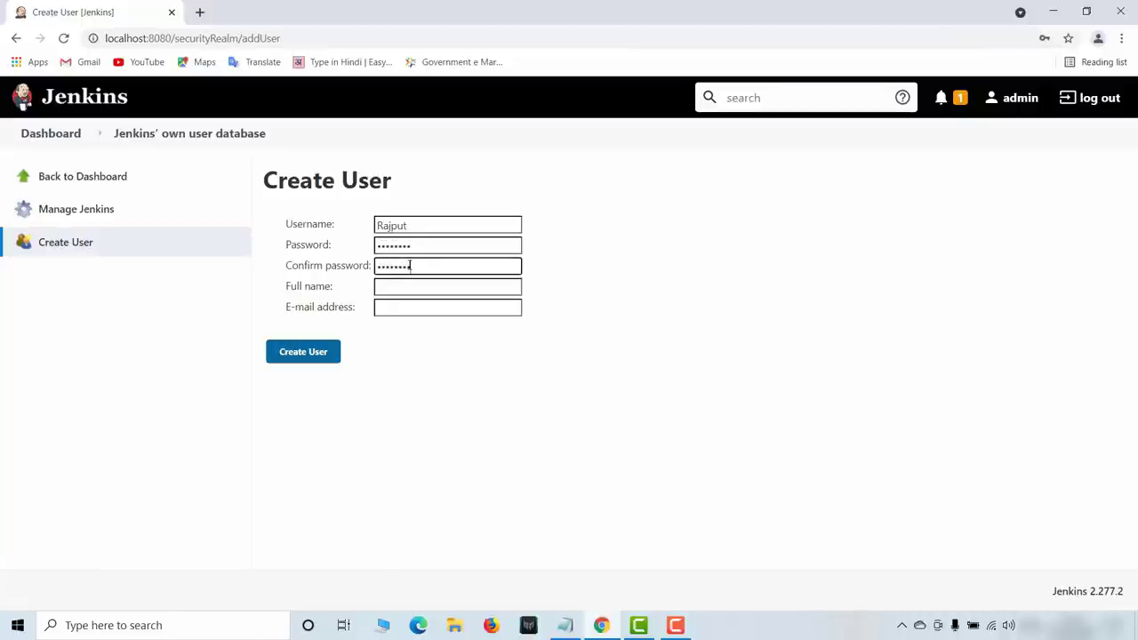
Step: Type the second user's full name, pick the suggested e-mail, and create the account
{"action": "left_click", "coordinate": [401, 286]}
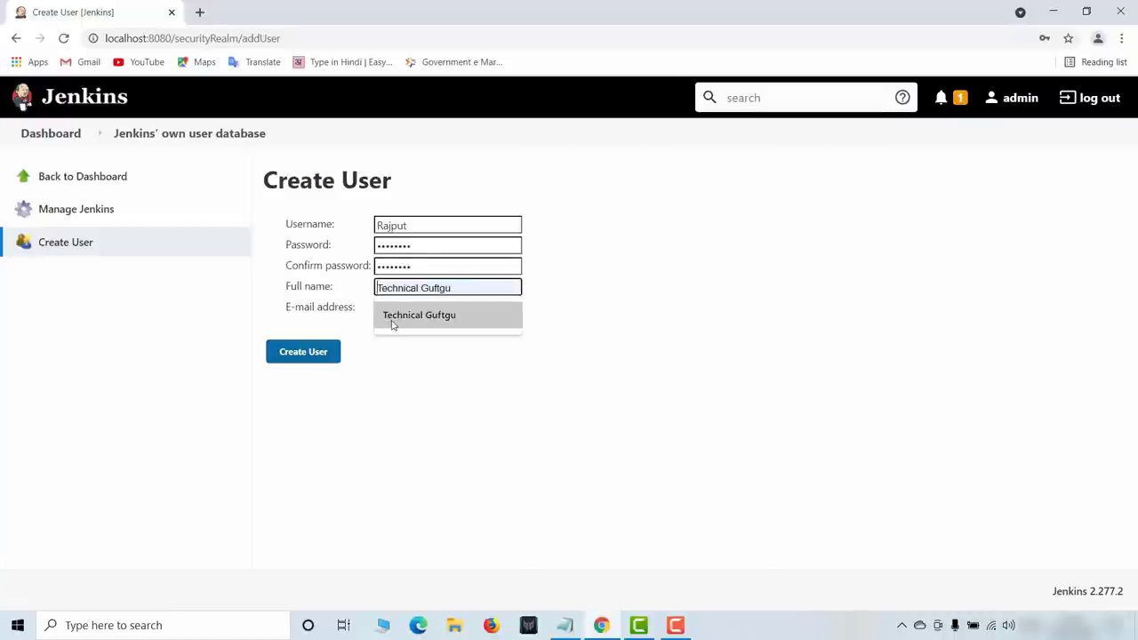
{"action": "left_click", "coordinate": [396, 317]}
{"action": "key", "text": "BackSpace"}
{"action": "key", "text": "BackSpace"}
{"action": "key", "text": "BackSpace"}
{"action": "key", "text": "BackSpace"}
{"action": "key", "text": "BackSpace"}
{"action": "key", "text": "BackSpace"}
{"action": "key", "text": "BackSpace"}
{"action": "key", "text": "BackSpace"}
{"action": "key", "text": "BackSpace"}
{"action": "key", "text": "BackSpace"}
{"action": "key", "text": "BackSpace"}
{"action": "key", "text": "BackSpace"}
{"action": "key", "text": "BackSpace"}
{"action": "key", "text": "BackSpace"}
{"action": "key", "text": "BackSpace"}
{"action": "key", "text": "BackSpace"}
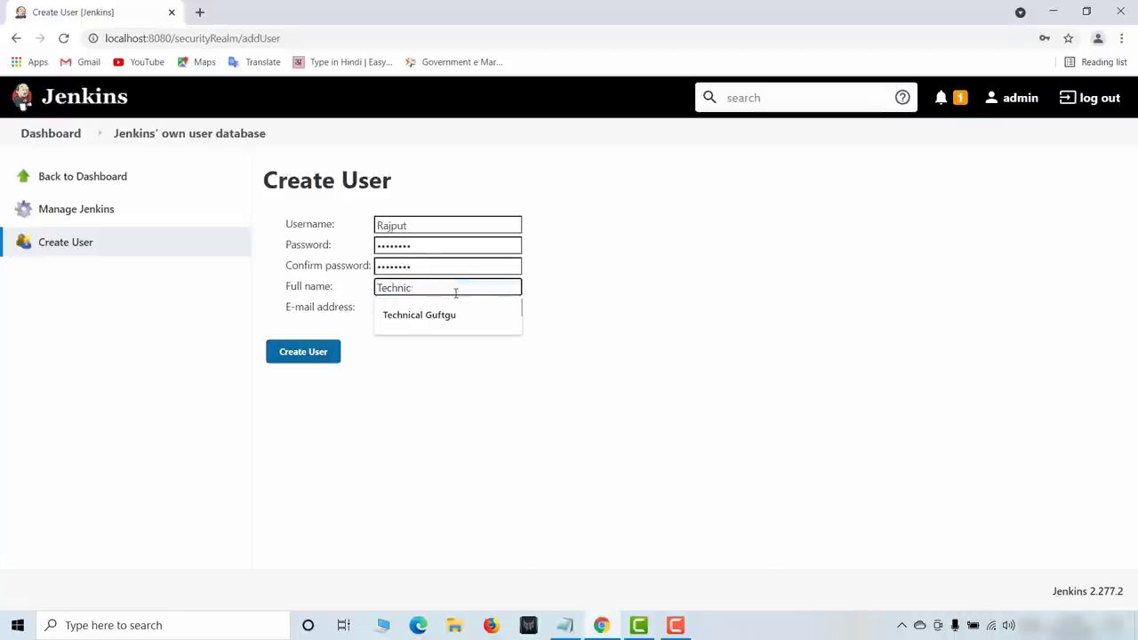
{"action": "type", "text": "raj"}
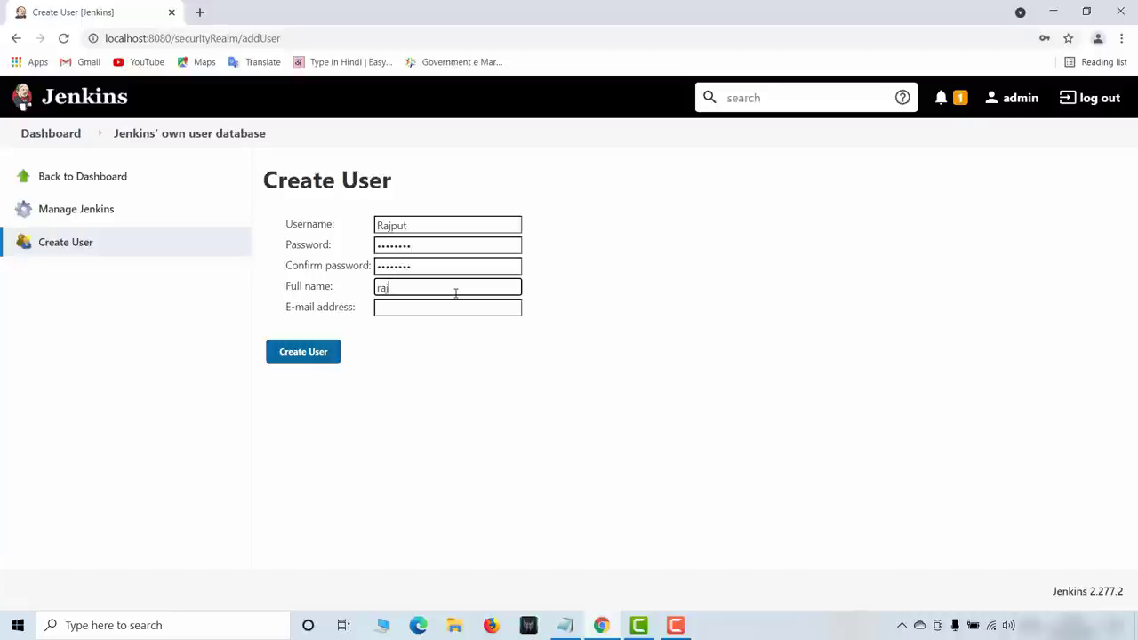
{"action": "type", "text": "put"}
{"action": "left_click", "coordinate": [458, 307]}
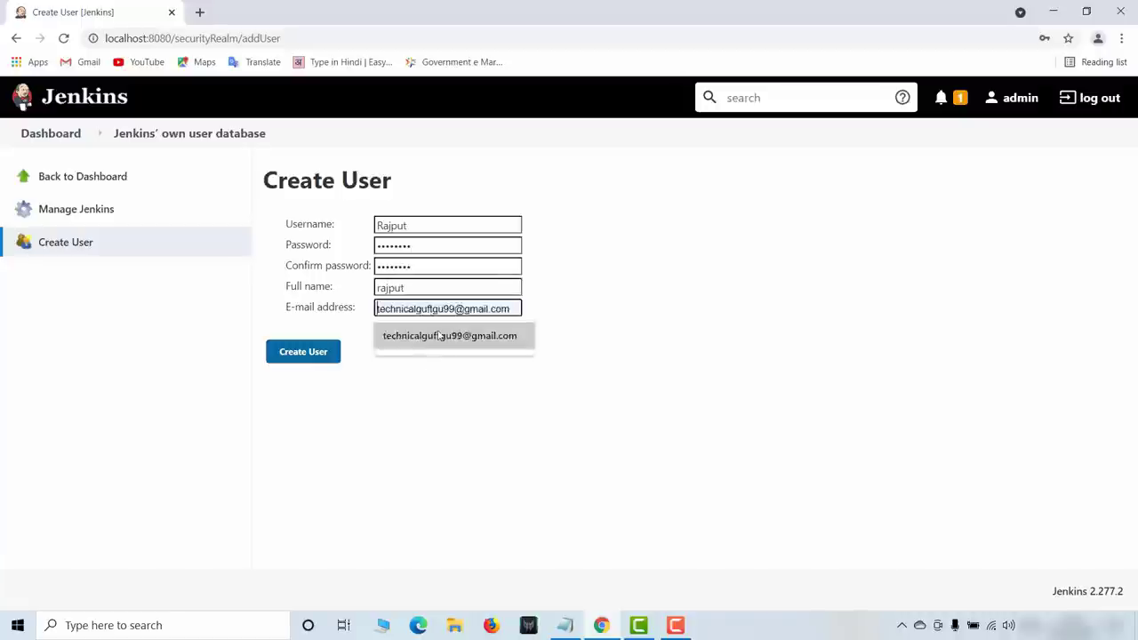
{"action": "left_click", "coordinate": [436, 336]}
{"action": "left_click", "coordinate": [296, 354]}
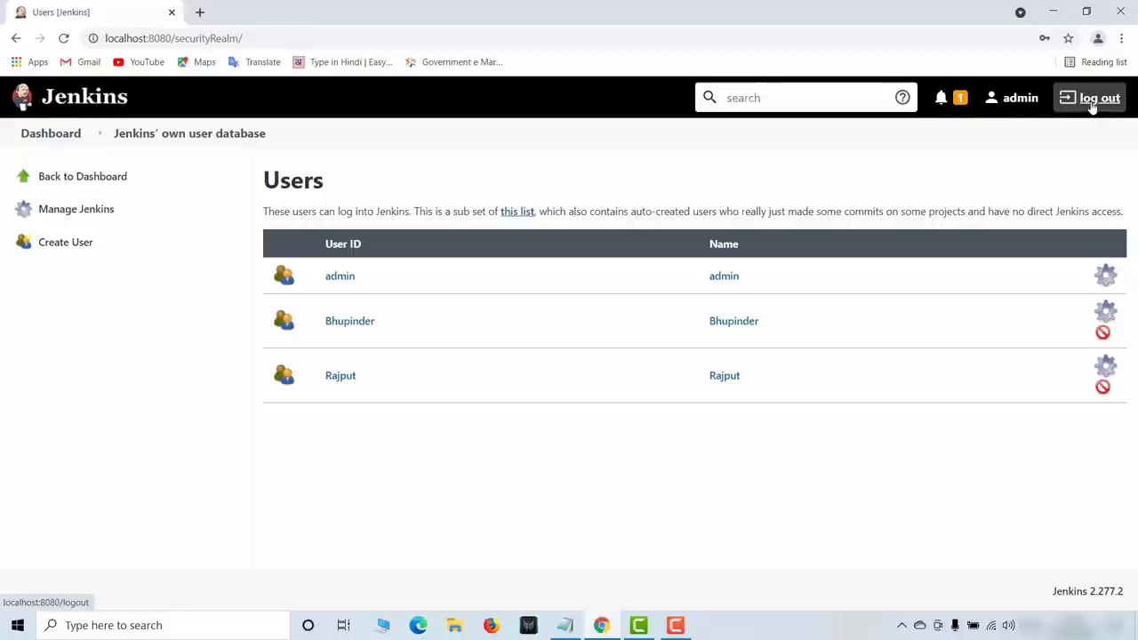
Step: Log out of admin and sign in with the first test user's credentials
{"action": "left_click", "coordinate": [1091, 105]}
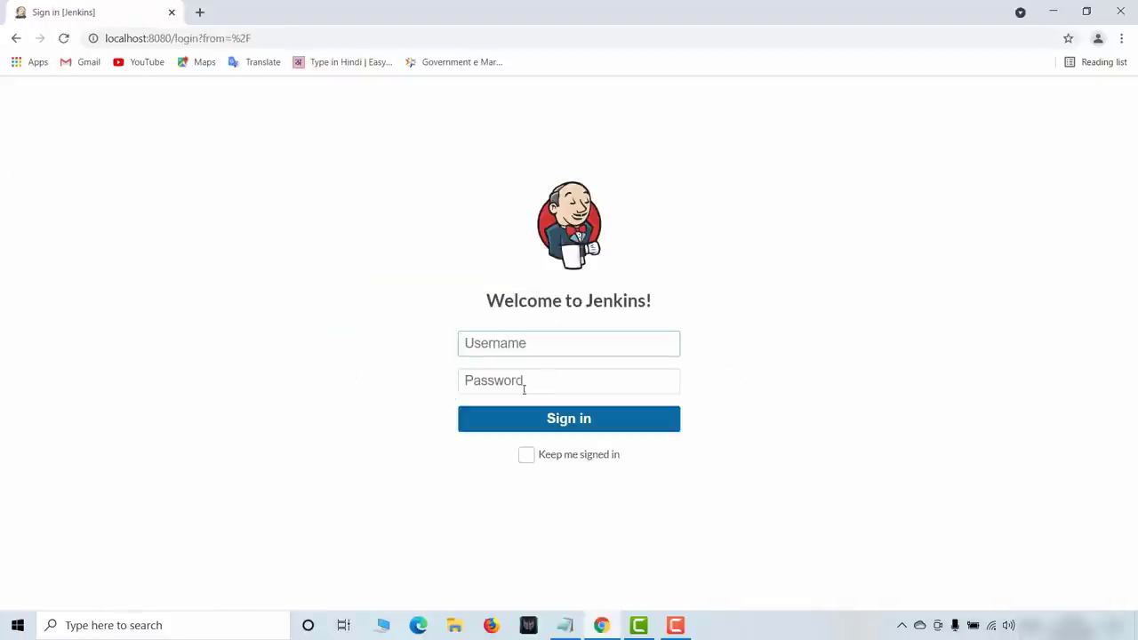
{"action": "type", "text": "B"}
{"action": "key", "text": "Caps_Lock"}
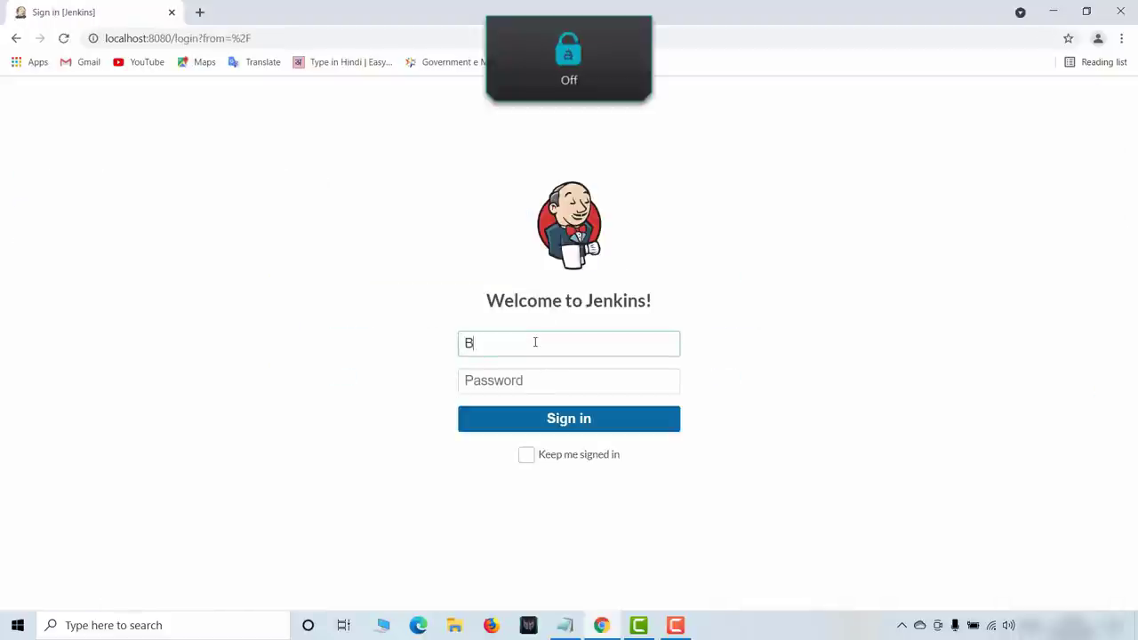
{"action": "type", "text": "hupinder"}
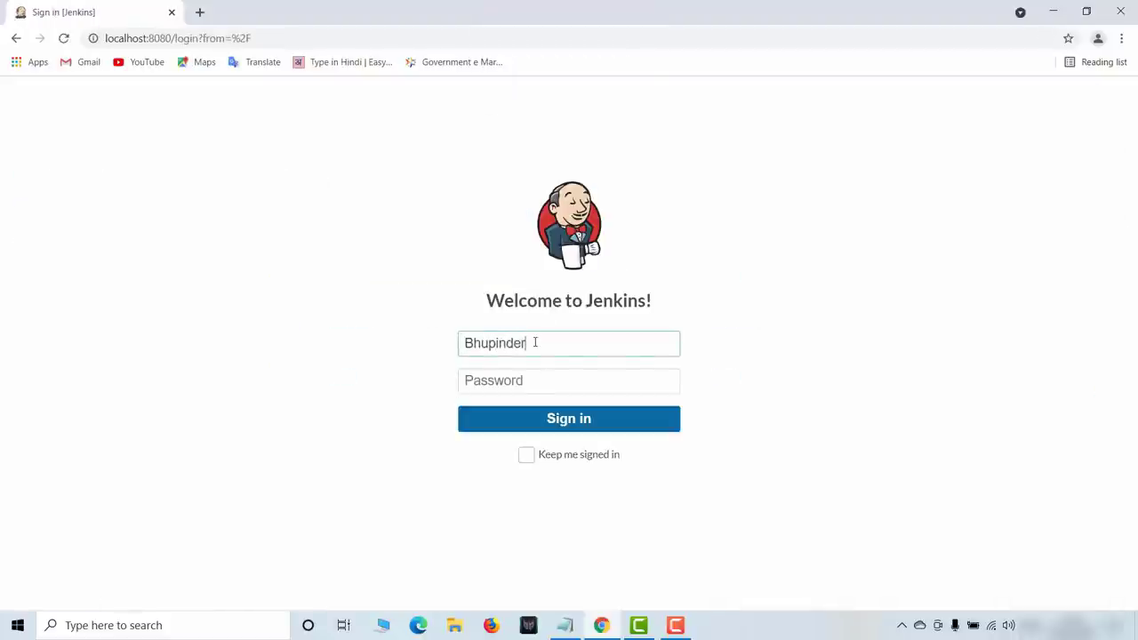
{"action": "left_click", "coordinate": [526, 382]}
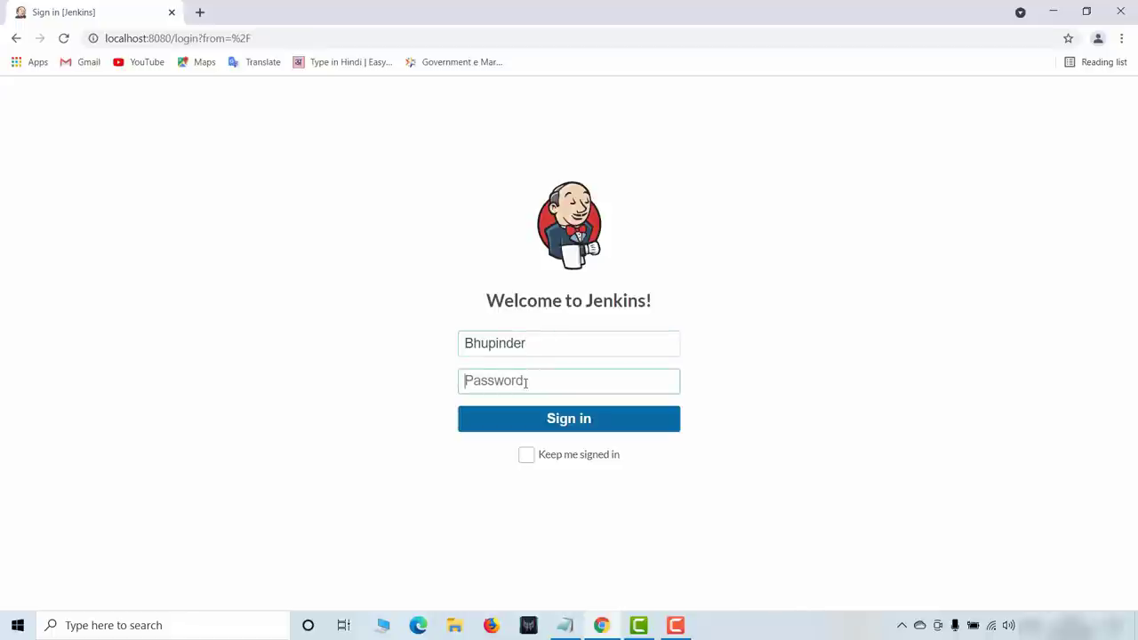
{"action": "key", "text": "Caps_Lock"}
{"action": "key", "text": "Caps_Lock"}
{"action": "type", "text": "********"}
{"action": "left_click", "coordinate": [530, 424]}
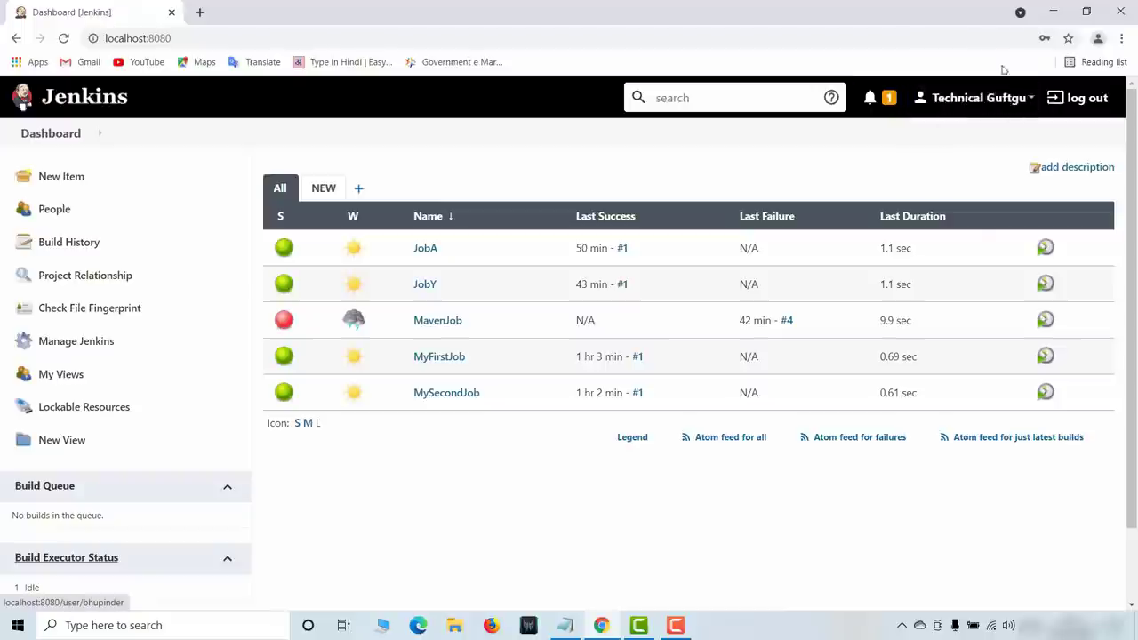
Step: Log out and sign in with the second test user's username and password
{"action": "left_click", "coordinate": [1087, 97]}
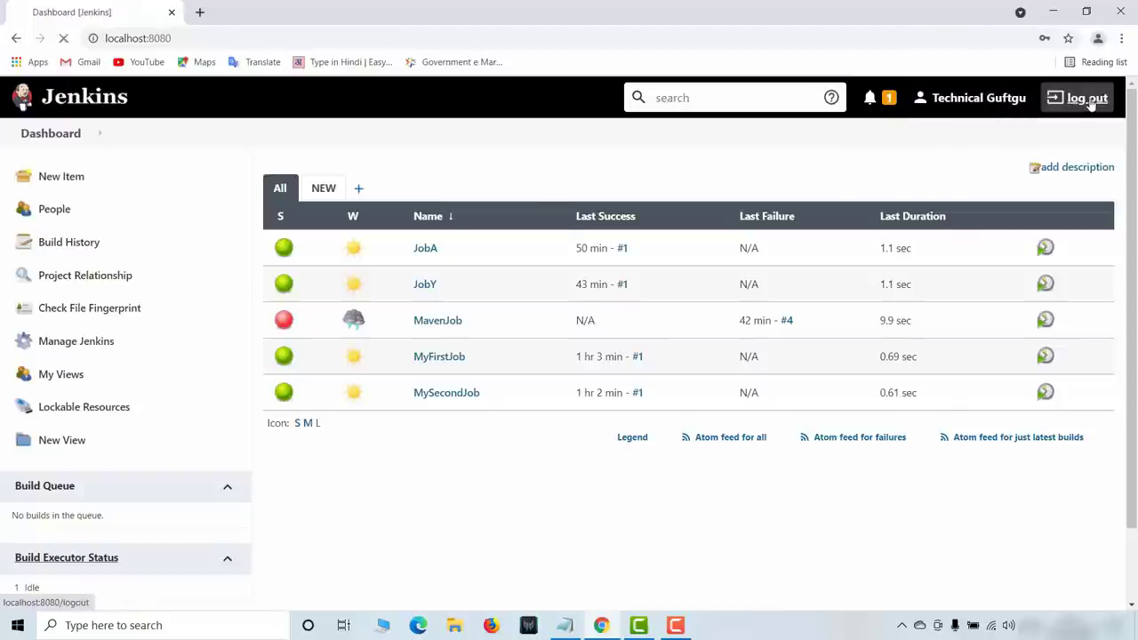
{"action": "key", "text": "Caps_Lock"}
{"action": "type", "text": "R"}
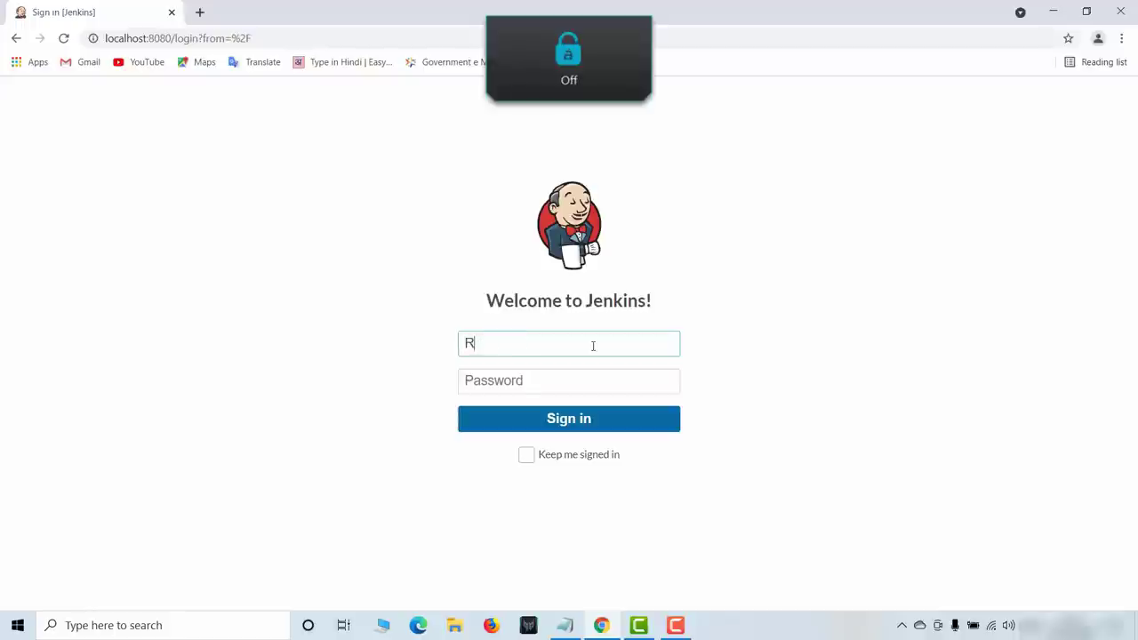
{"action": "type", "text": "ajpt"}
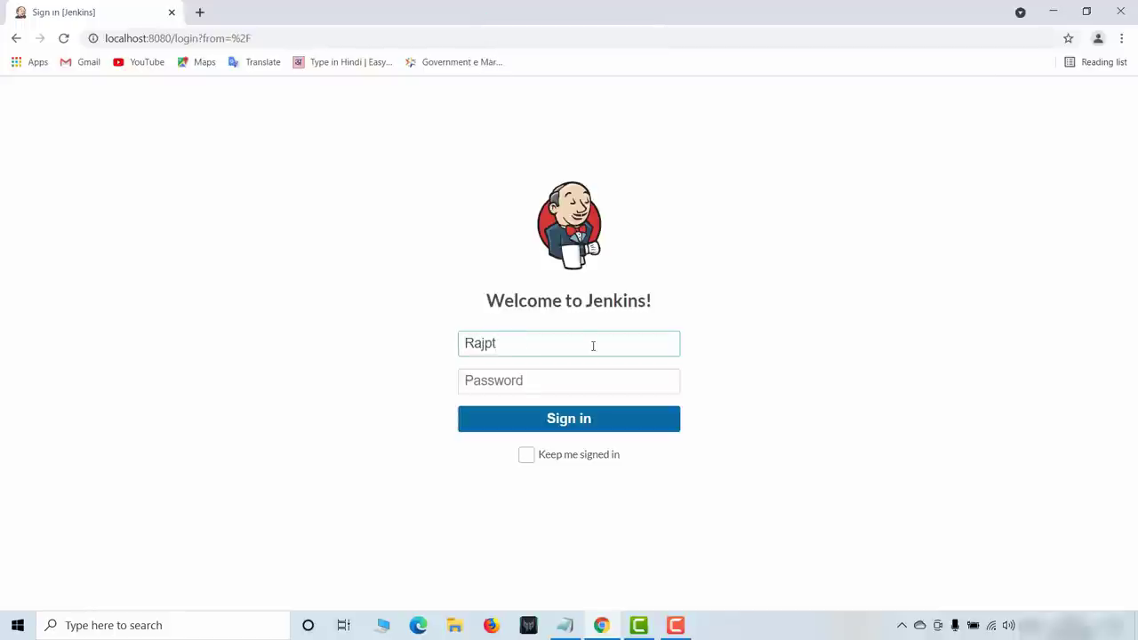
{"action": "key", "text": "BackSpace"}
{"action": "type", "text": "ut"}
{"action": "left_click", "coordinate": [573, 384]}
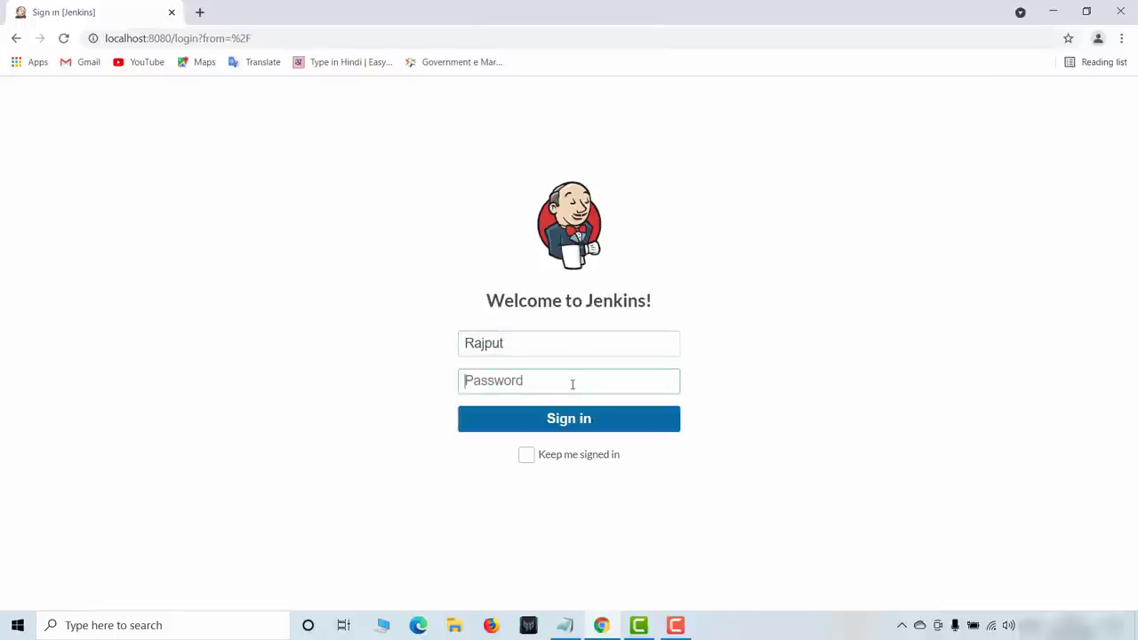
{"action": "type", "text": "••••••••"}
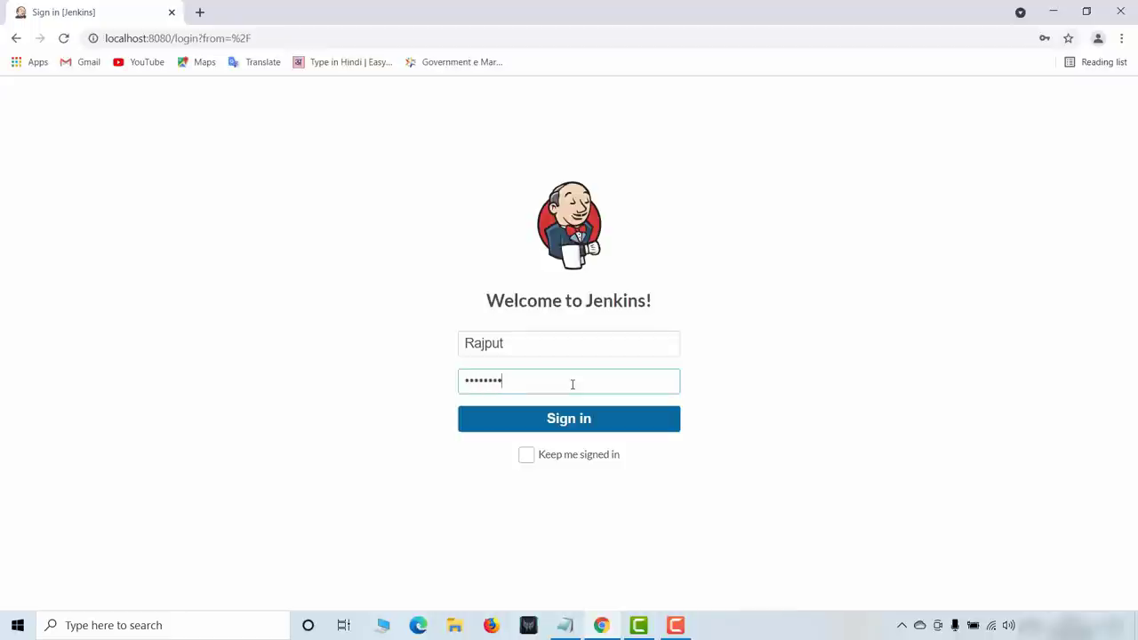
{"action": "left_click", "coordinate": [568, 425]}
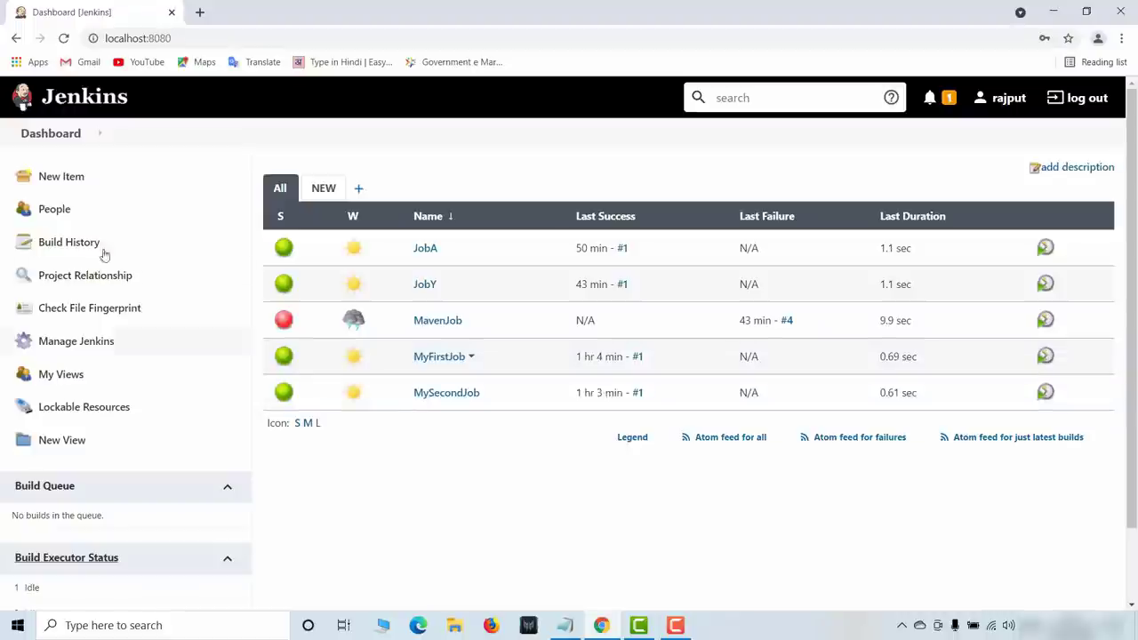
{"action": "left_click", "coordinate": [63, 177]}
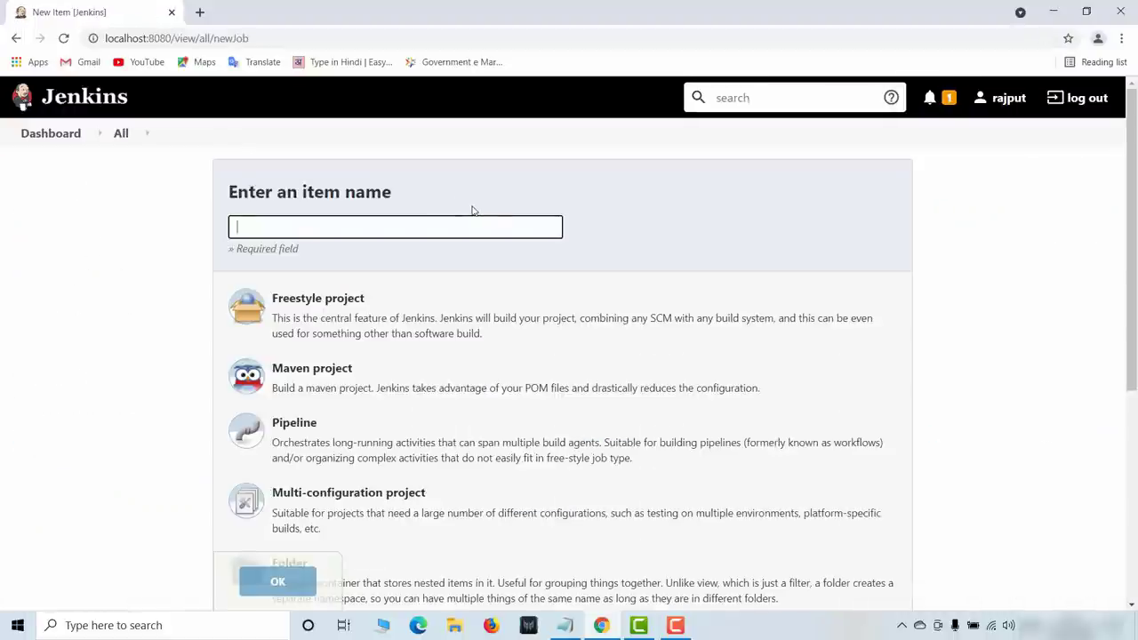
{"action": "left_click", "coordinate": [49, 134]}
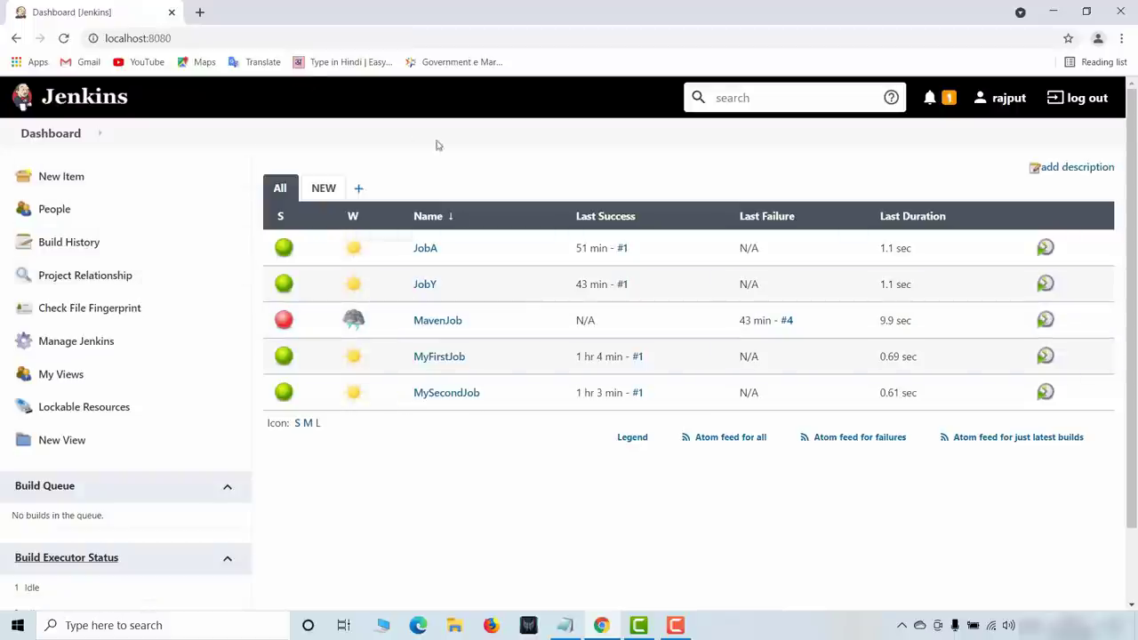
{"action": "mouse_move", "coordinate": [337, 256]}
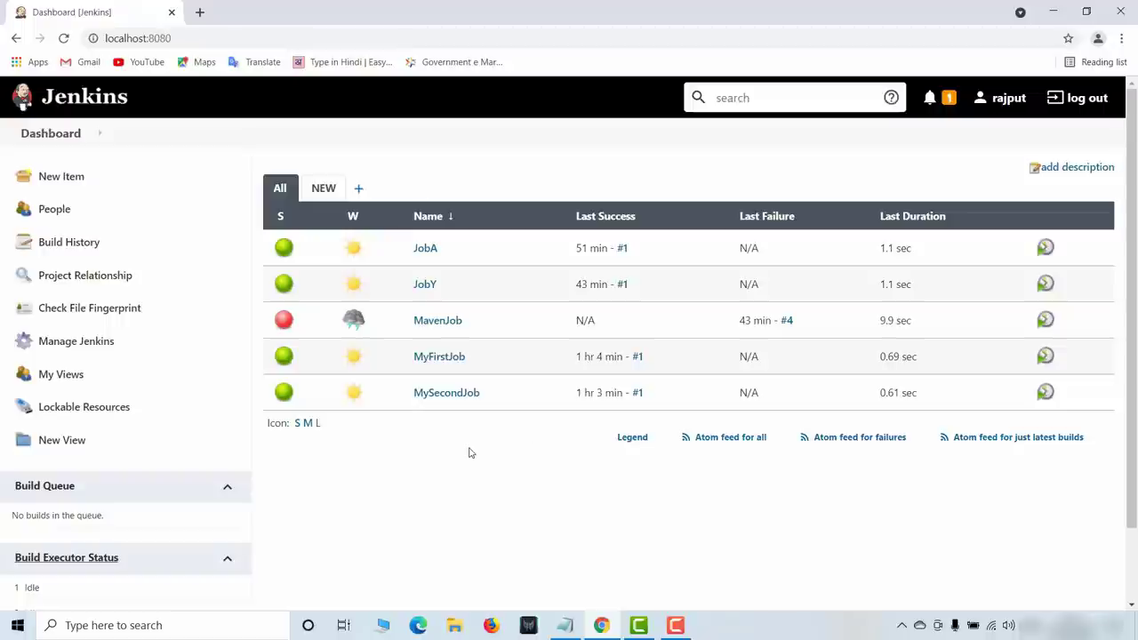
Step: Search available plugins for 'role', install Role-based Authorization Strategy, and restart Jenkins afterwards
{"action": "left_click", "coordinate": [99, 349]}
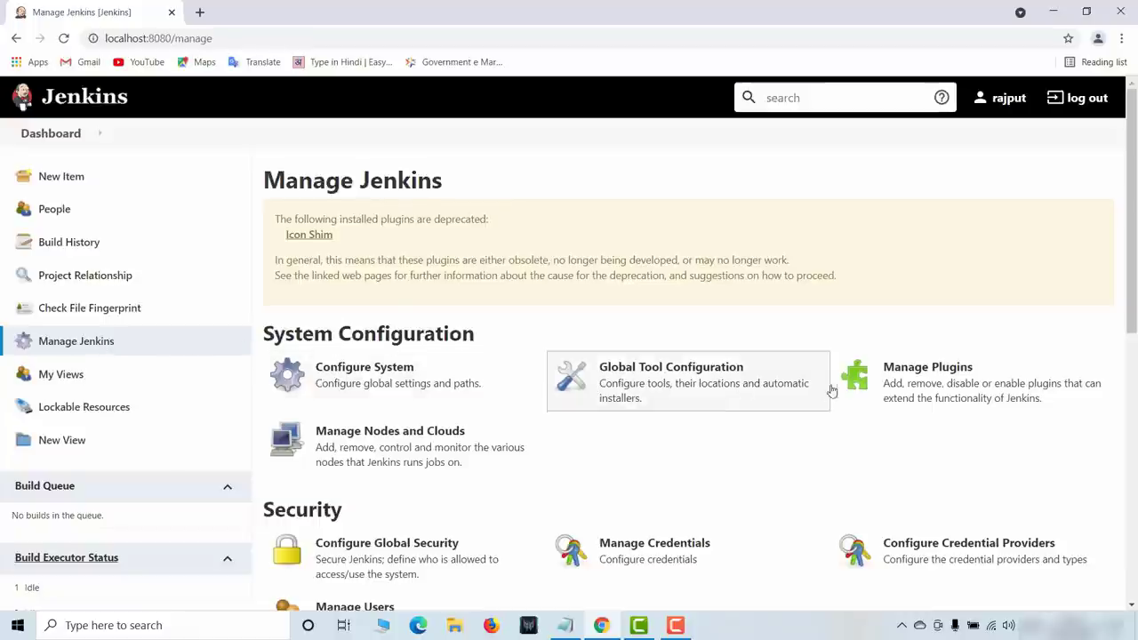
{"action": "left_click", "coordinate": [937, 381]}
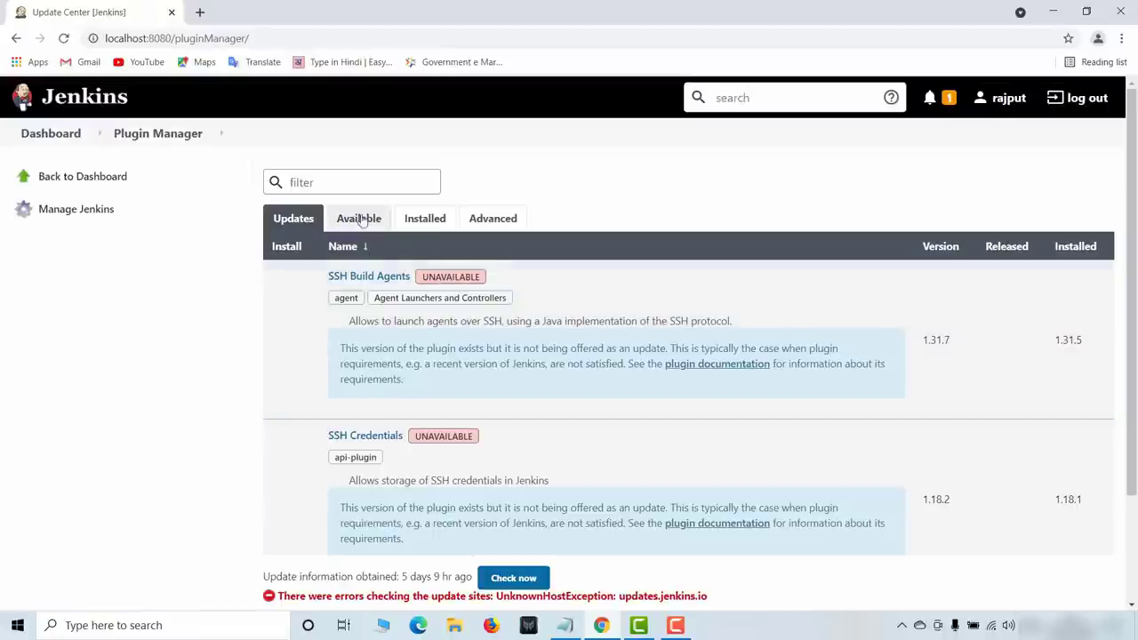
{"action": "left_click", "coordinate": [360, 220]}
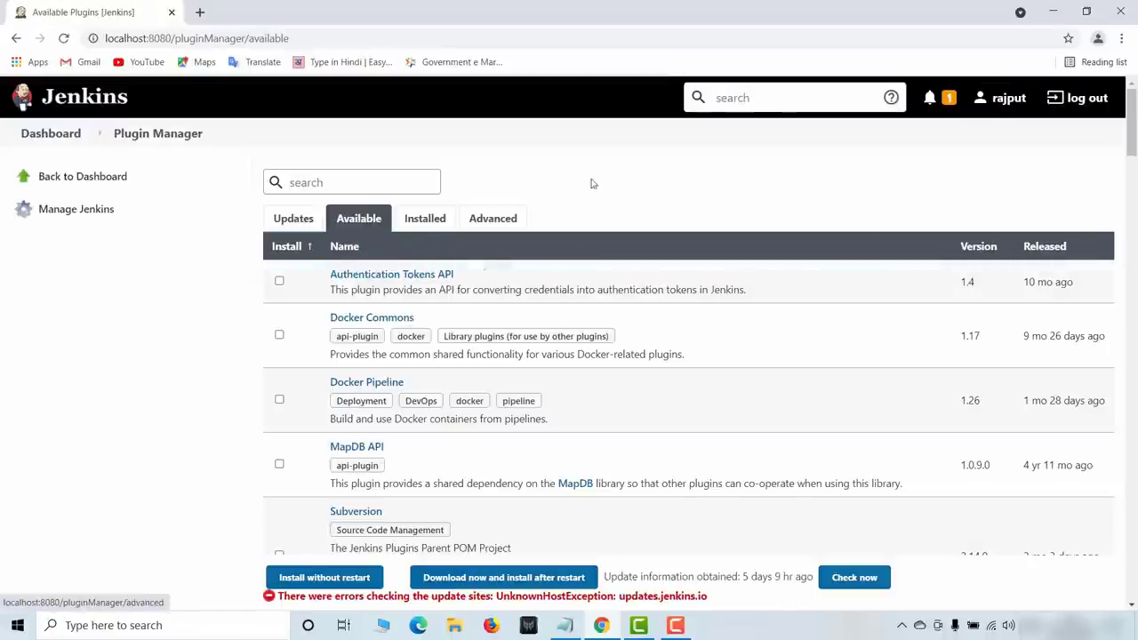
{"action": "left_click", "coordinate": [392, 181]}
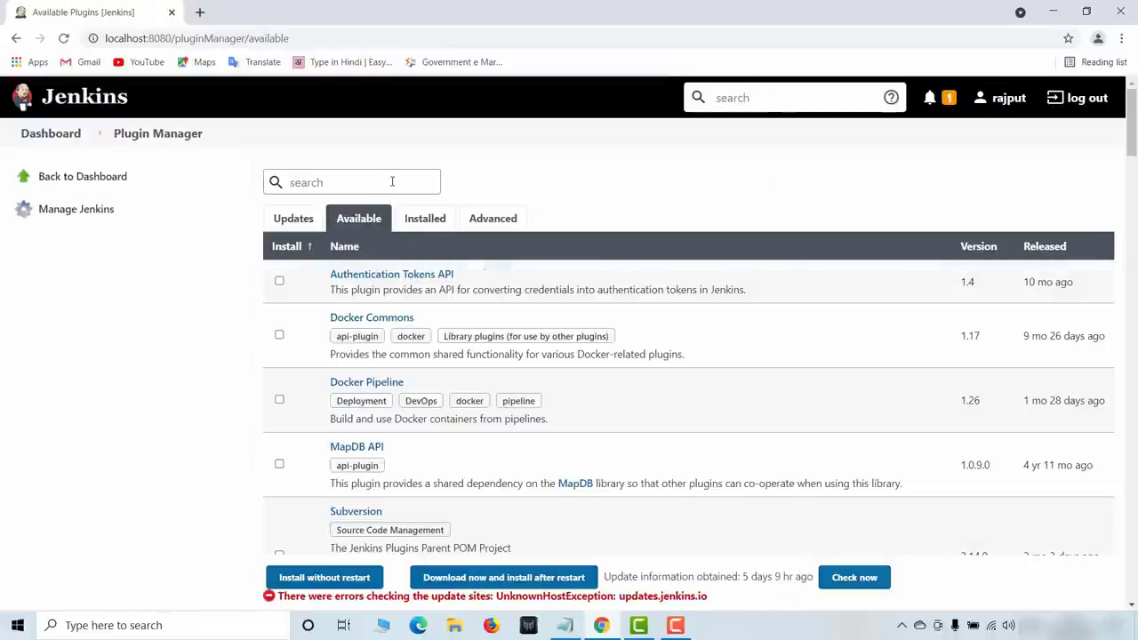
{"action": "type", "text": "role"}
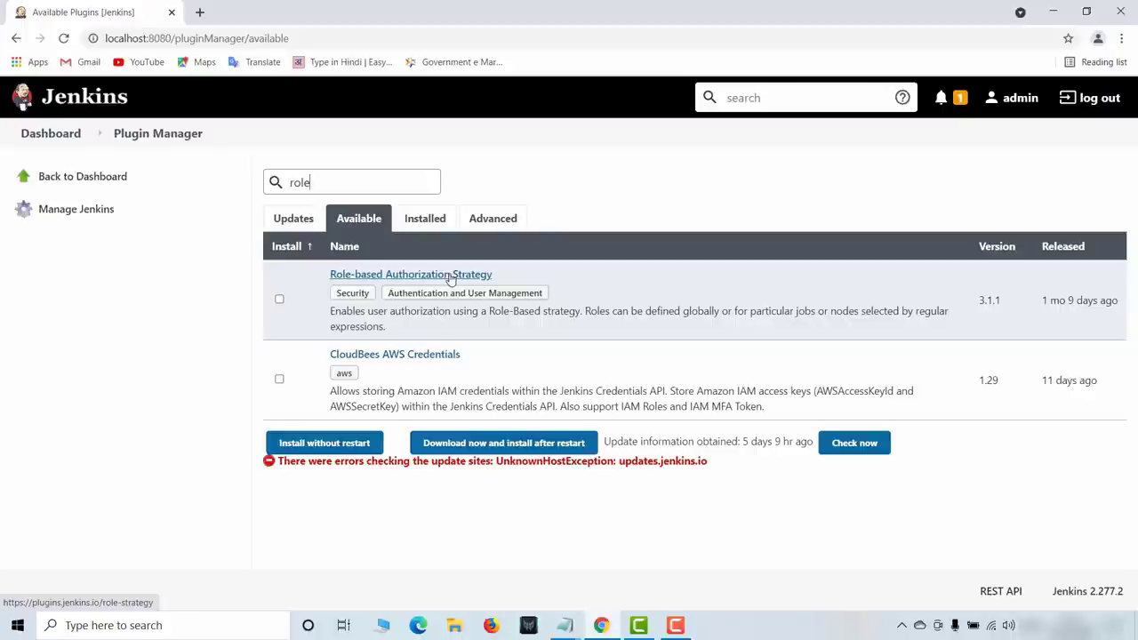
{"action": "left_click", "coordinate": [279, 298]}
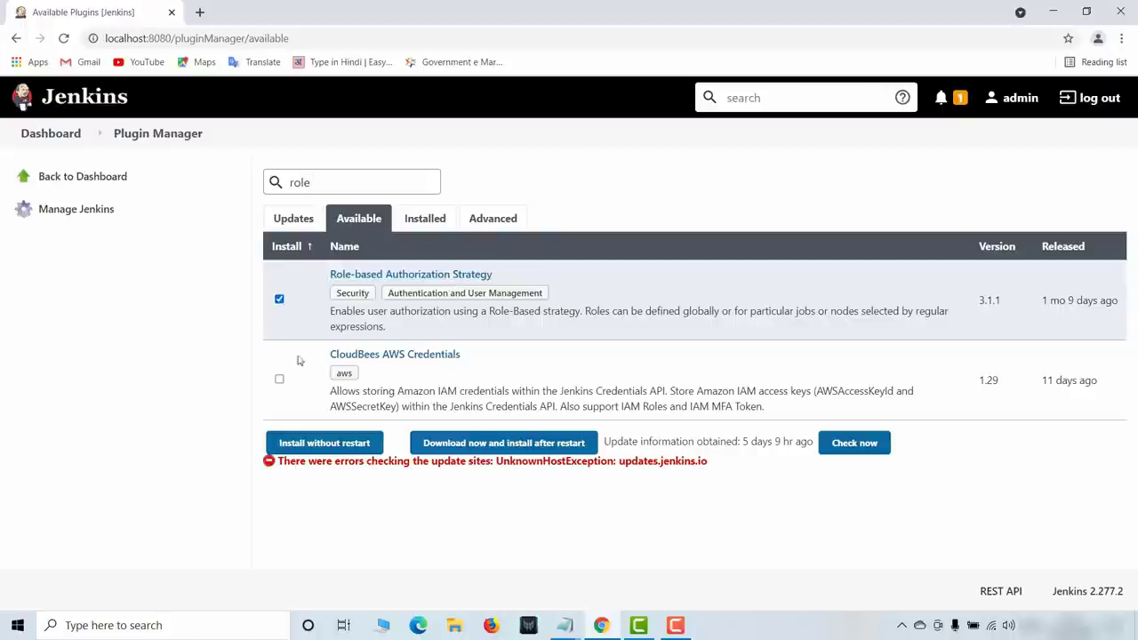
{"action": "left_click", "coordinate": [337, 451]}
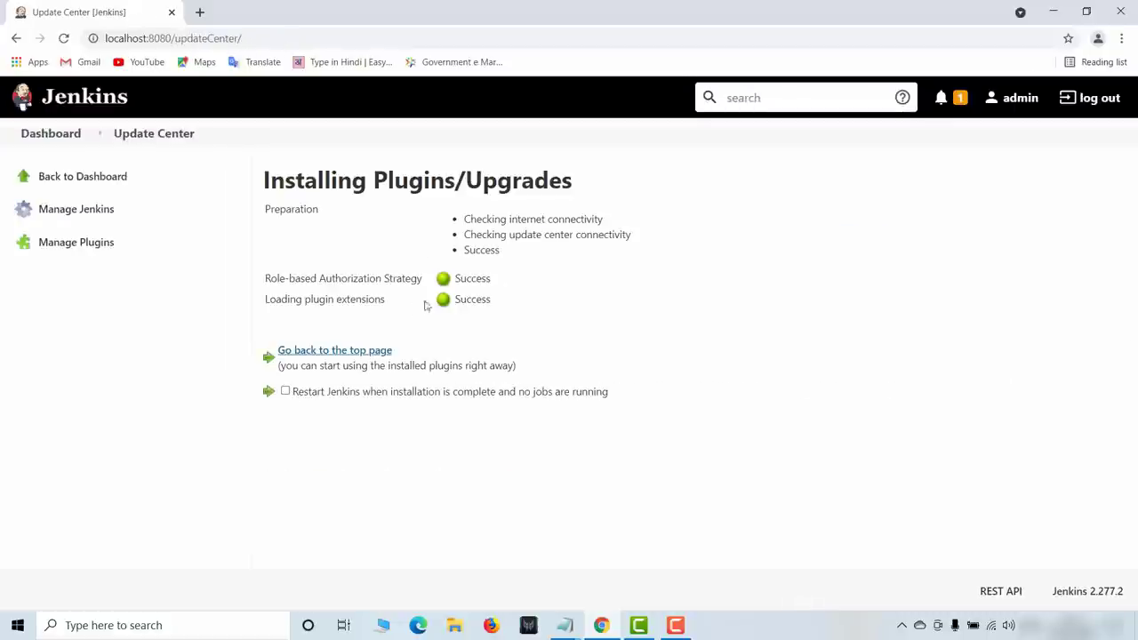
{"action": "left_click", "coordinate": [284, 391]}
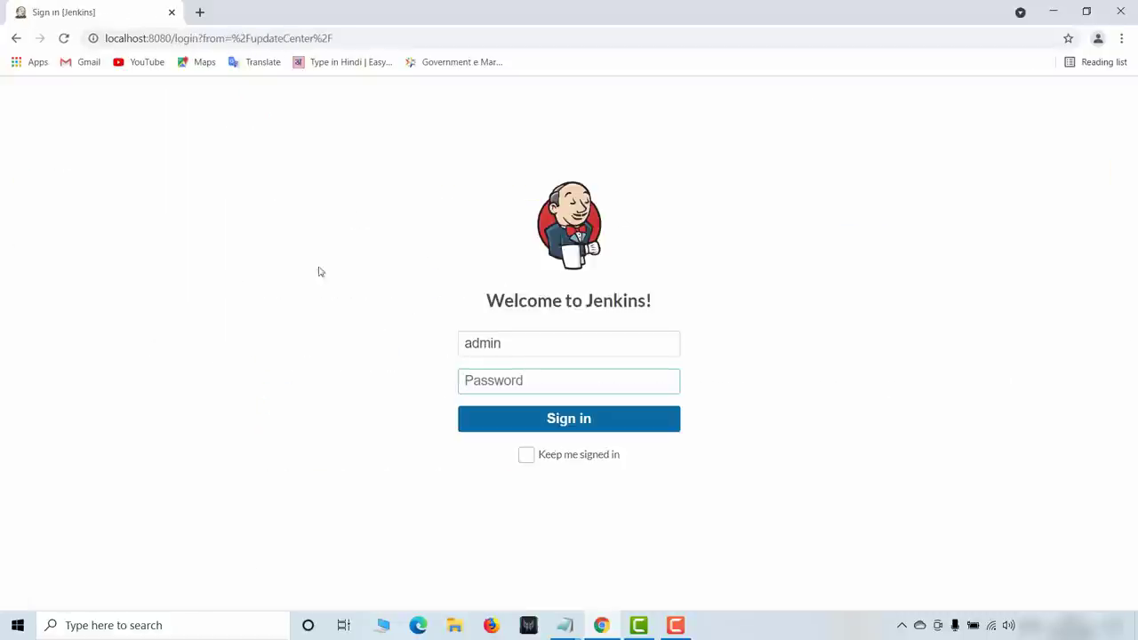
Step: Sign in as admin with the pasted password and go back to the dashboard
{"action": "key", "text": "ctrl+v"}
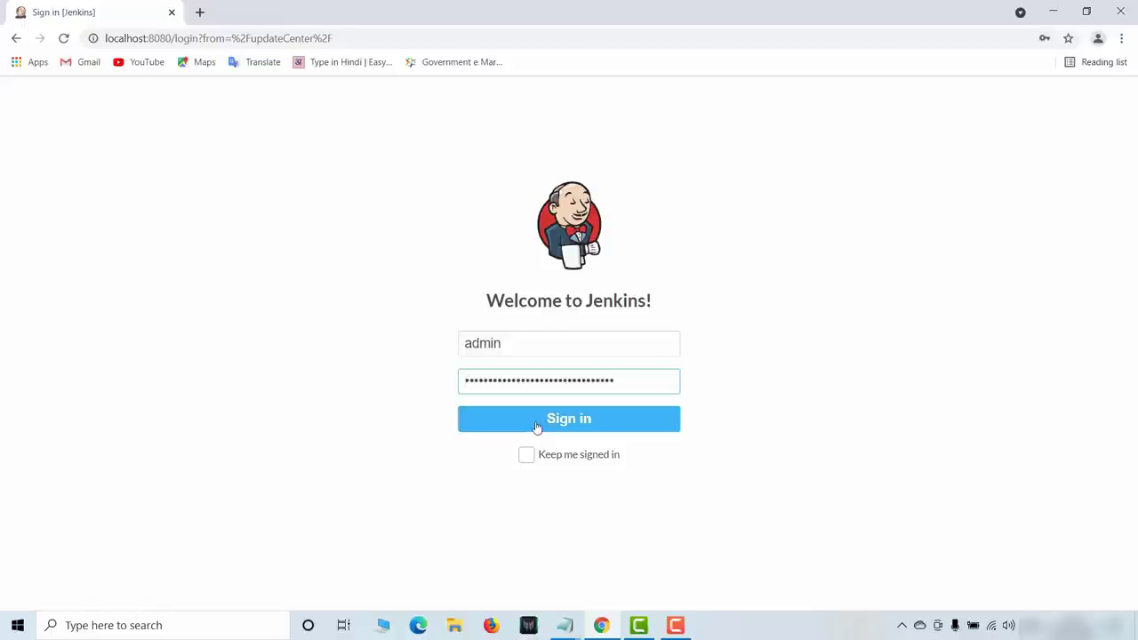
{"action": "left_click", "coordinate": [536, 419]}
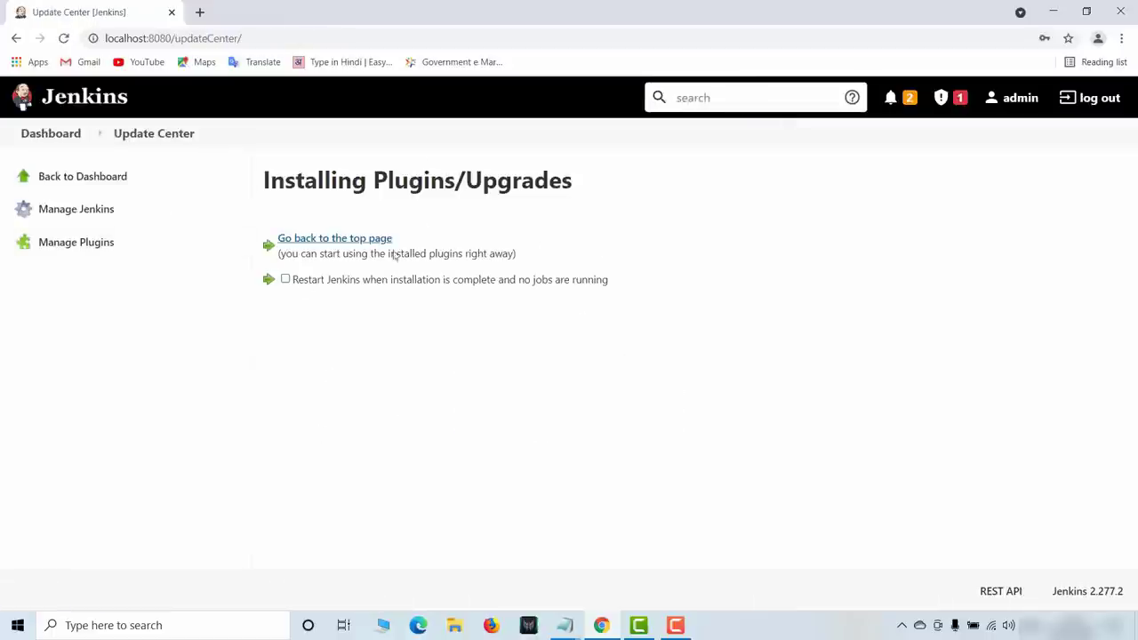
{"action": "left_click", "coordinate": [77, 178]}
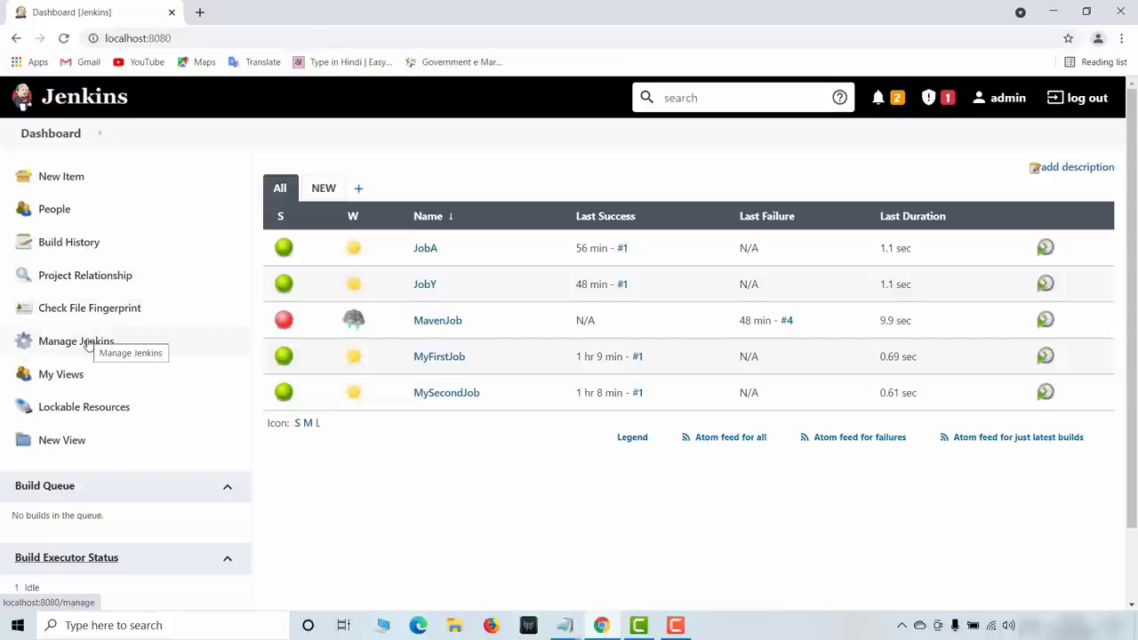
Step: Go from Manage Jenkins to Configure Global Security in the Security section
{"action": "left_click", "coordinate": [89, 345]}
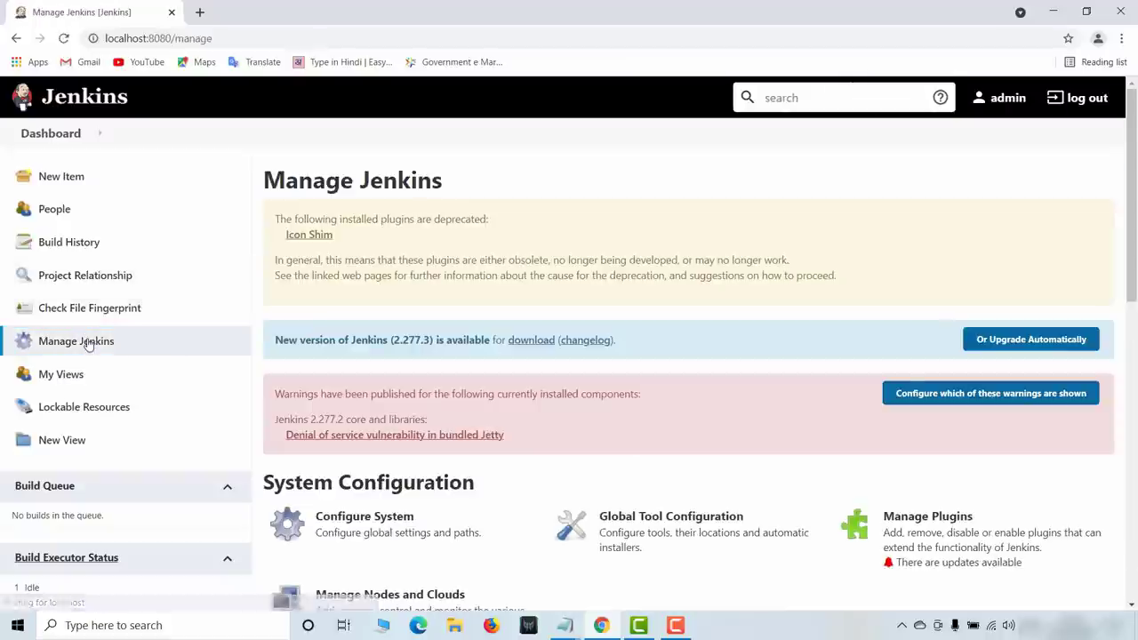
{"action": "scroll", "coordinate": [617, 336], "scroll_direction": "down", "scroll_amount": 1}
{"action": "scroll", "coordinate": [617, 336], "scroll_direction": "down", "scroll_amount": 3}
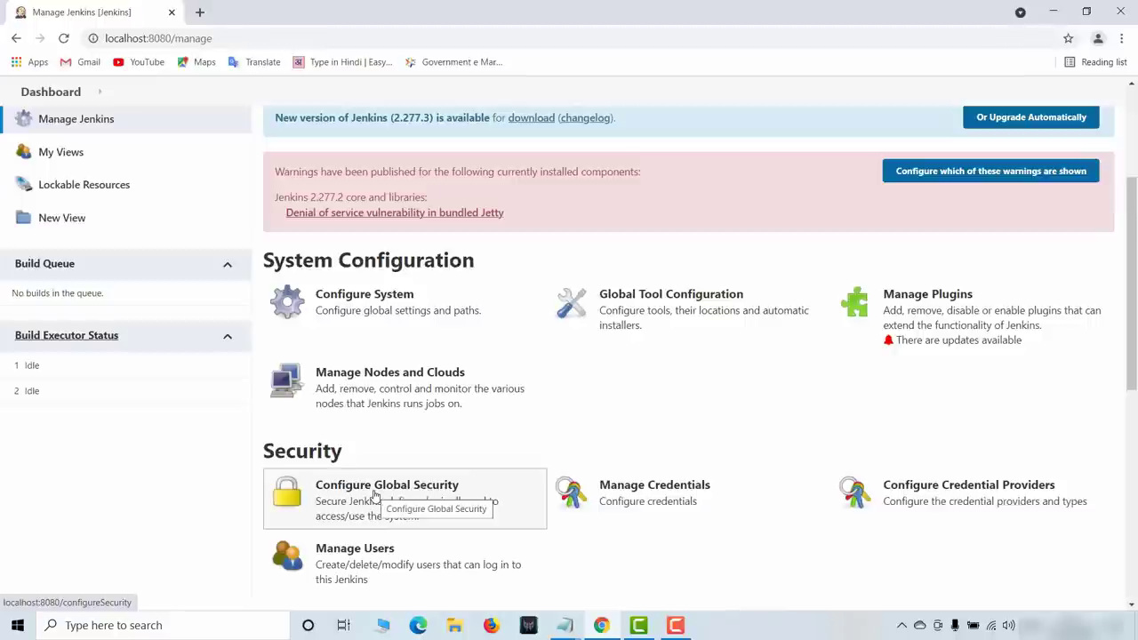
{"action": "scroll", "coordinate": [377, 496], "scroll_direction": "down", "scroll_amount": 1}
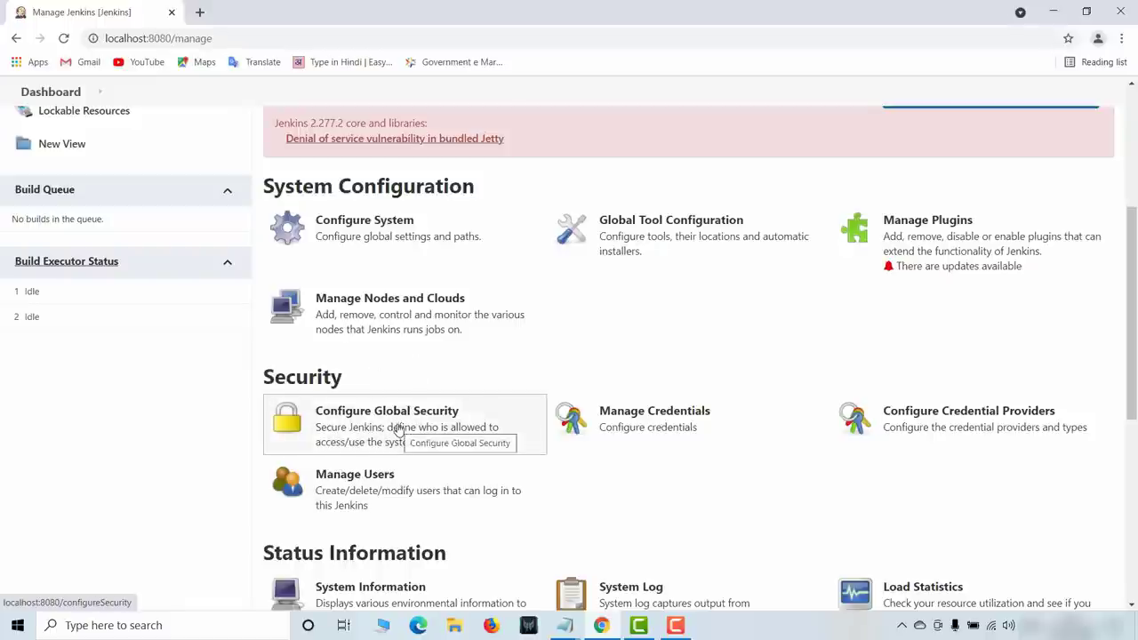
{"action": "left_click", "coordinate": [396, 431]}
Step: Select Role-Based Strategy under Authorization and save the security settings
{"action": "scroll", "coordinate": [457, 368], "scroll_direction": "down", "scroll_amount": 2}
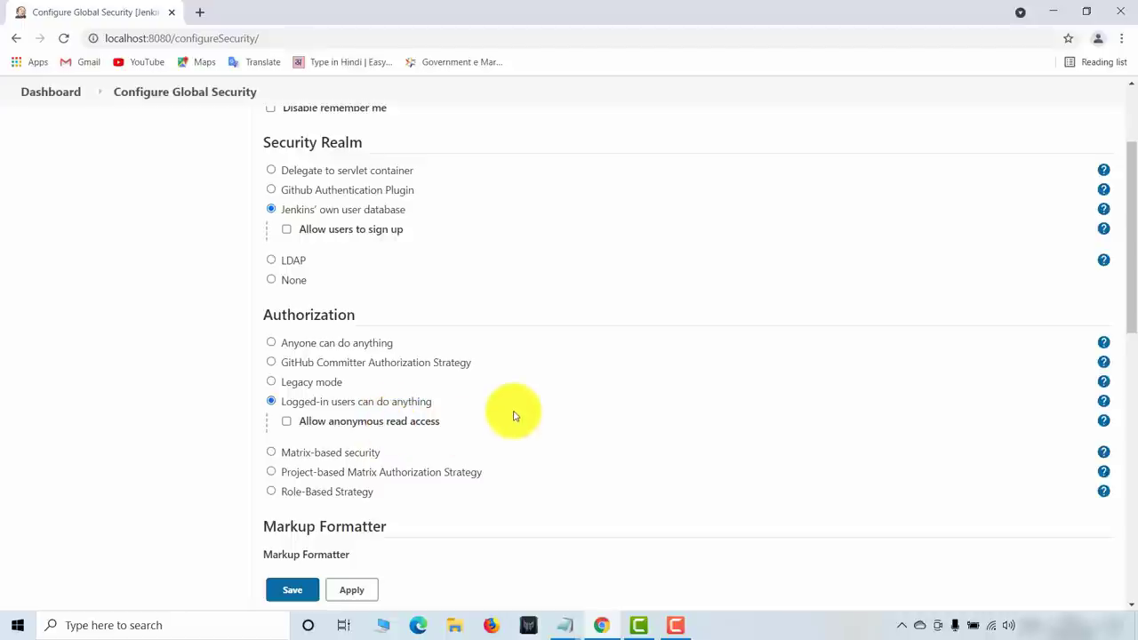
{"action": "scroll", "coordinate": [513, 414], "scroll_direction": "down", "scroll_amount": 2}
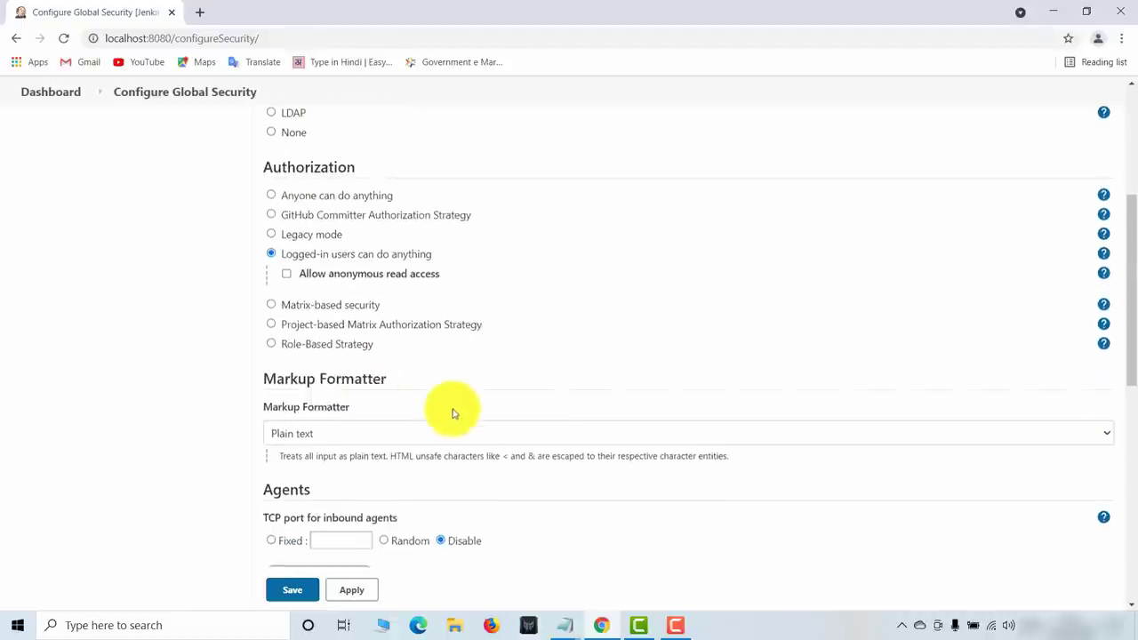
{"action": "left_click", "coordinate": [271, 343]}
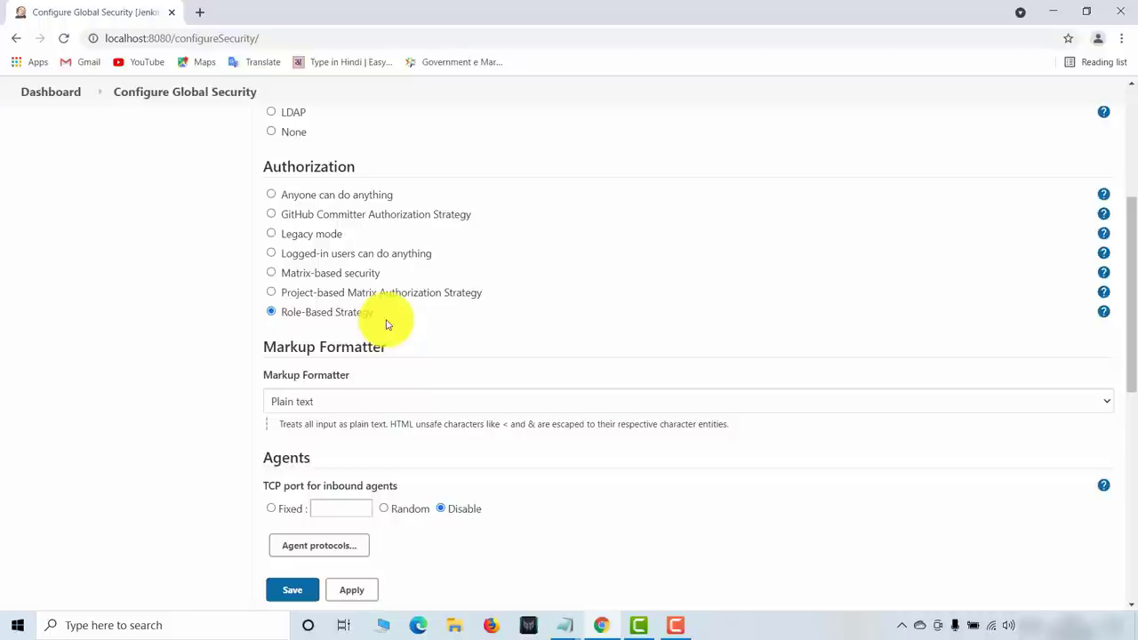
{"action": "left_click", "coordinate": [297, 594]}
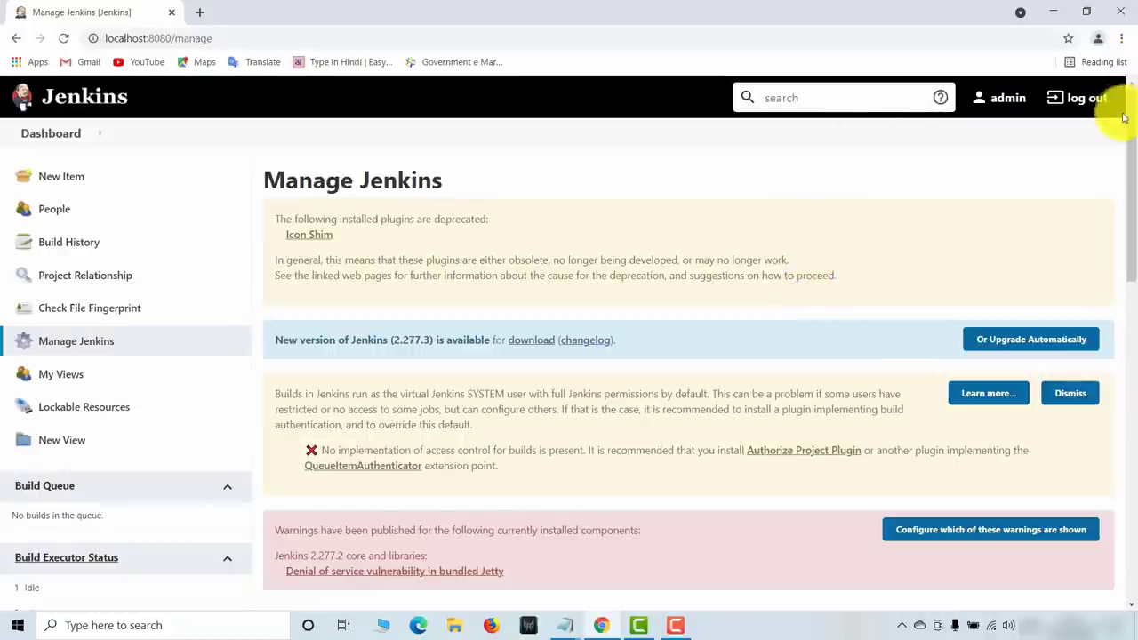
Step: Log out of admin and sign in as the first test user, reaching Access Denied
{"action": "left_click", "coordinate": [1092, 100]}
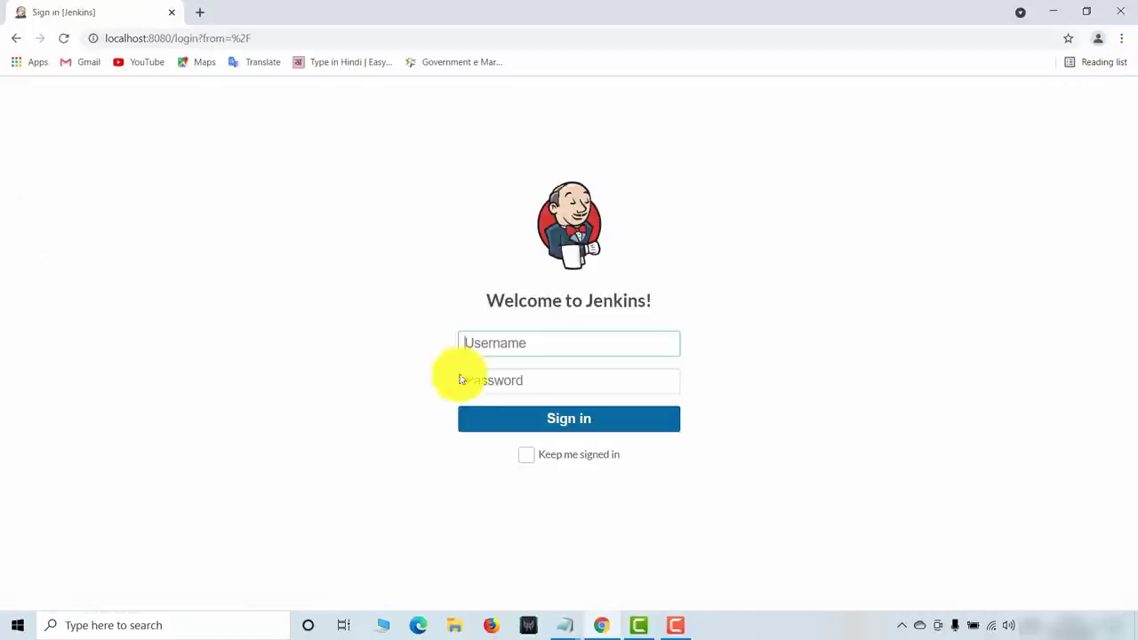
{"action": "key", "text": "Caps_Lock"}
{"action": "type", "text": "B"}
{"action": "key", "text": "Caps_Lock"}
{"action": "type", "text": "hu"}
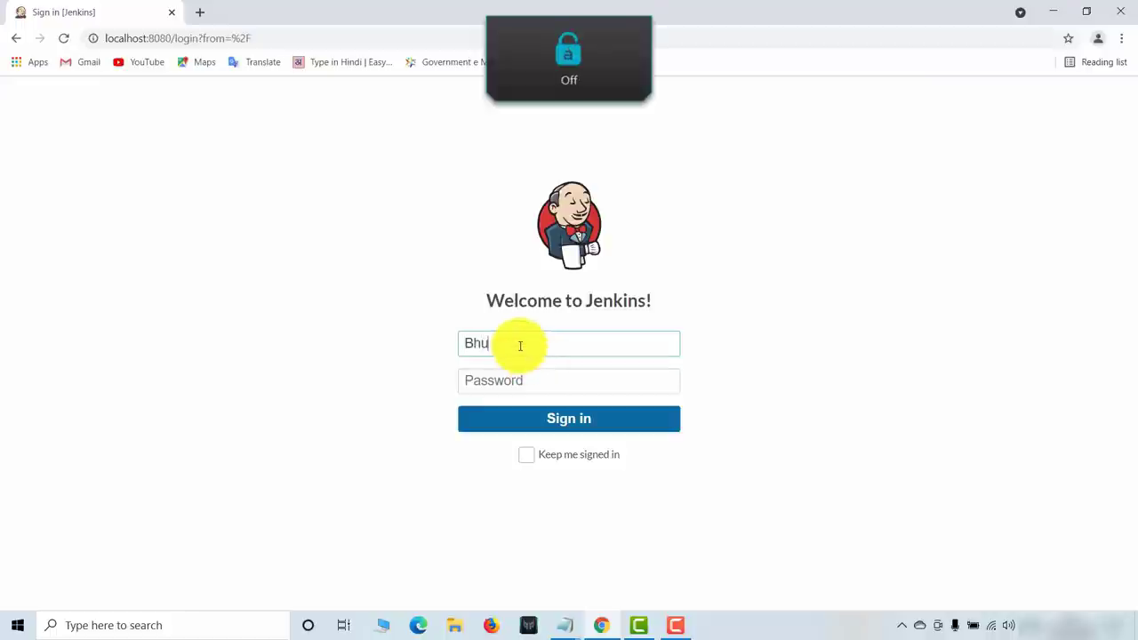
{"action": "type", "text": "pinder"}
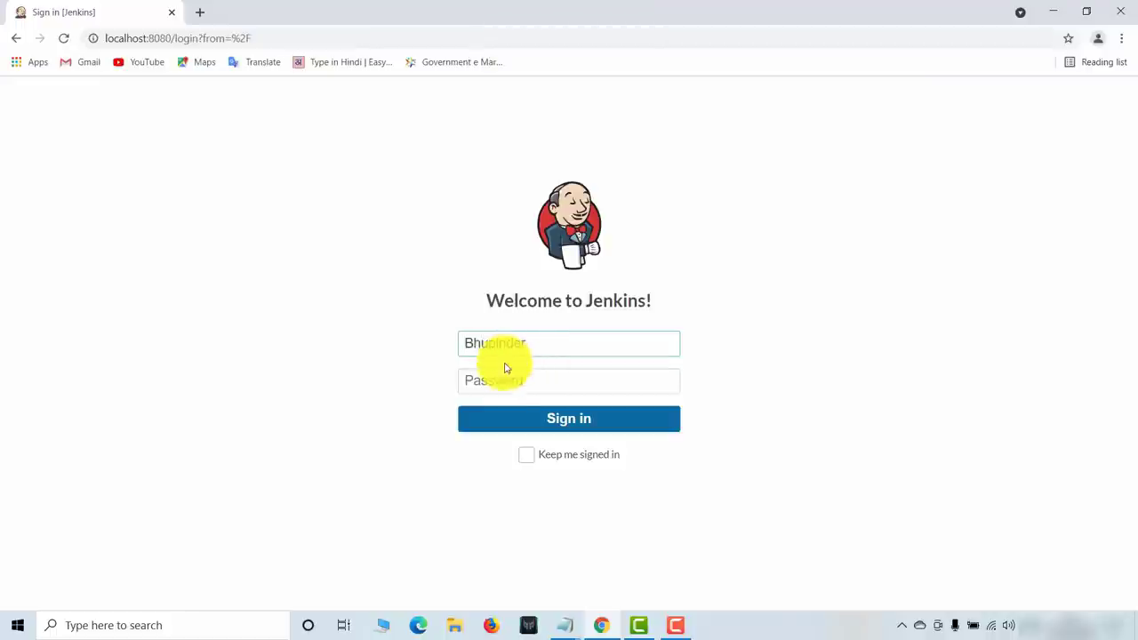
{"action": "left_click", "coordinate": [504, 384]}
{"action": "type", "text": "*******"}
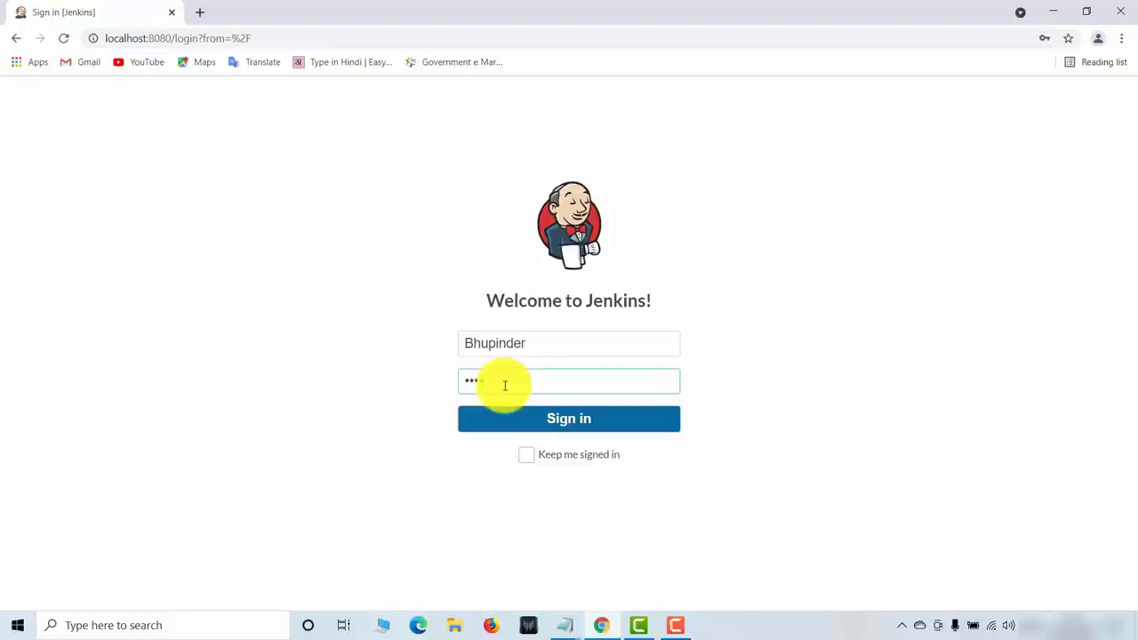
{"action": "left_click", "coordinate": [512, 424]}
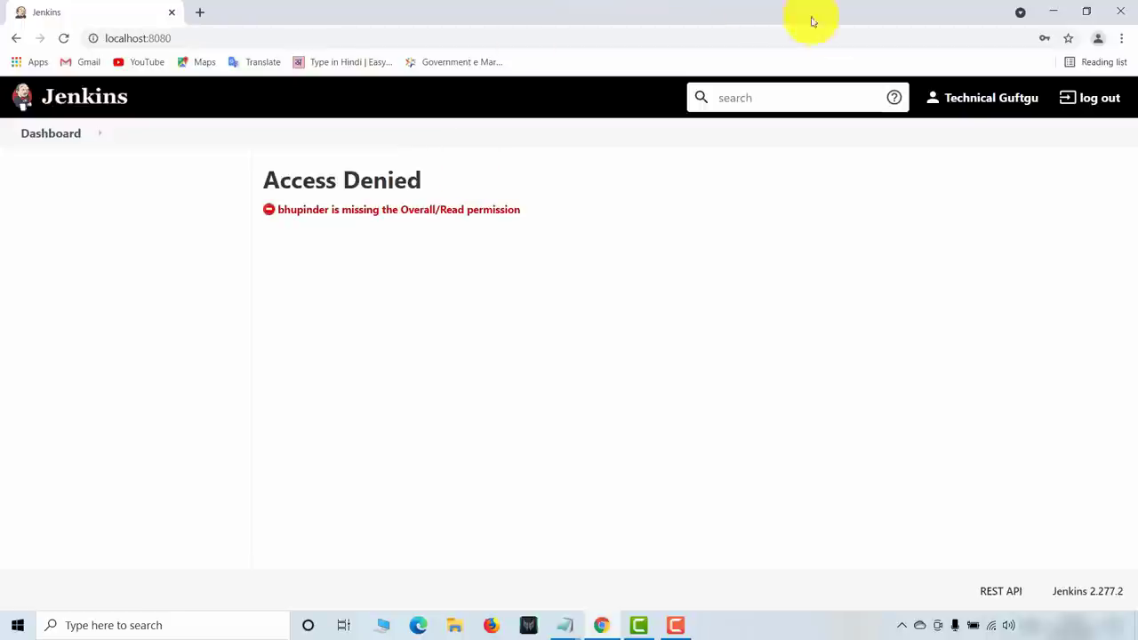
Step: Log out of the limited account and sign back in as admin with the saved password
{"action": "left_click", "coordinate": [1100, 98]}
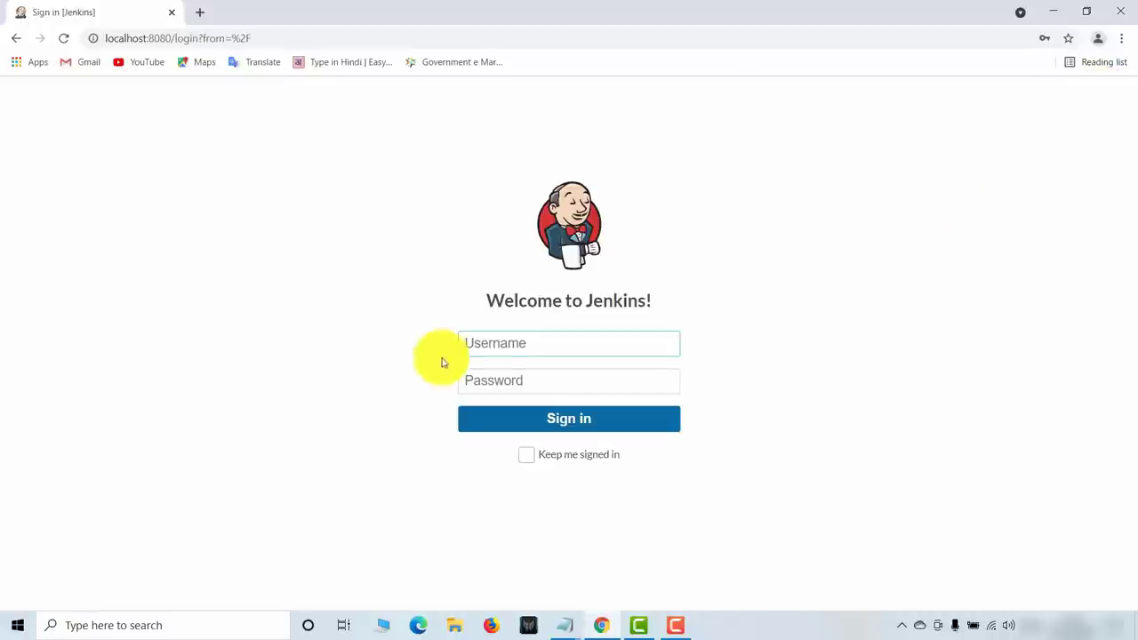
{"action": "left_click", "coordinate": [490, 343]}
{"action": "type", "text": "admin"}
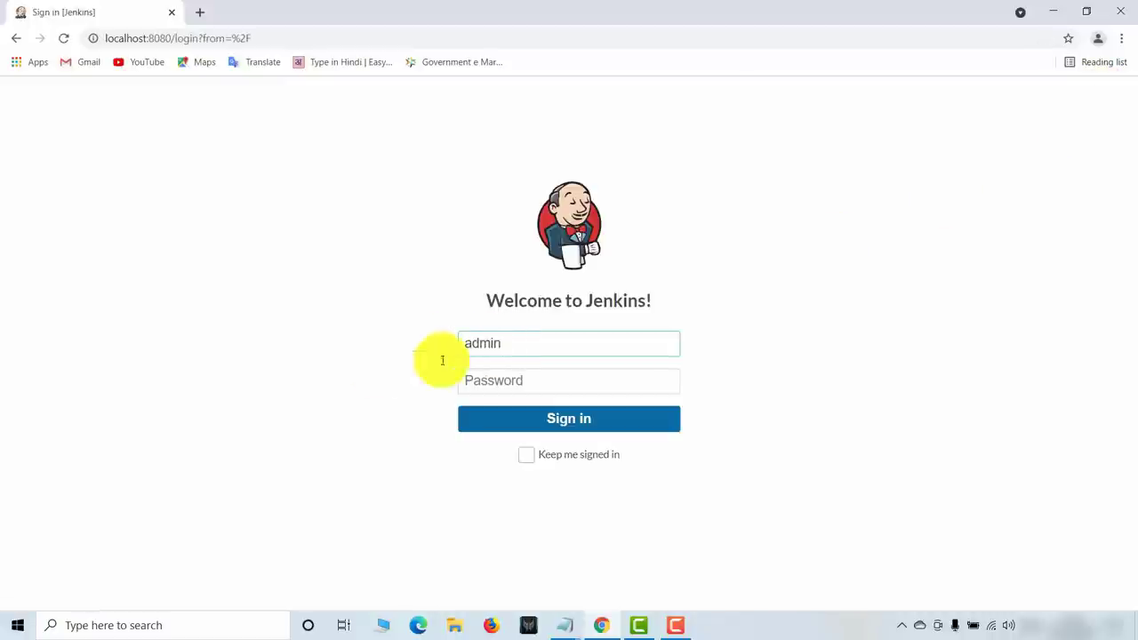
{"action": "left_click", "coordinate": [503, 381]}
{"action": "key", "text": "ctrl+v"}
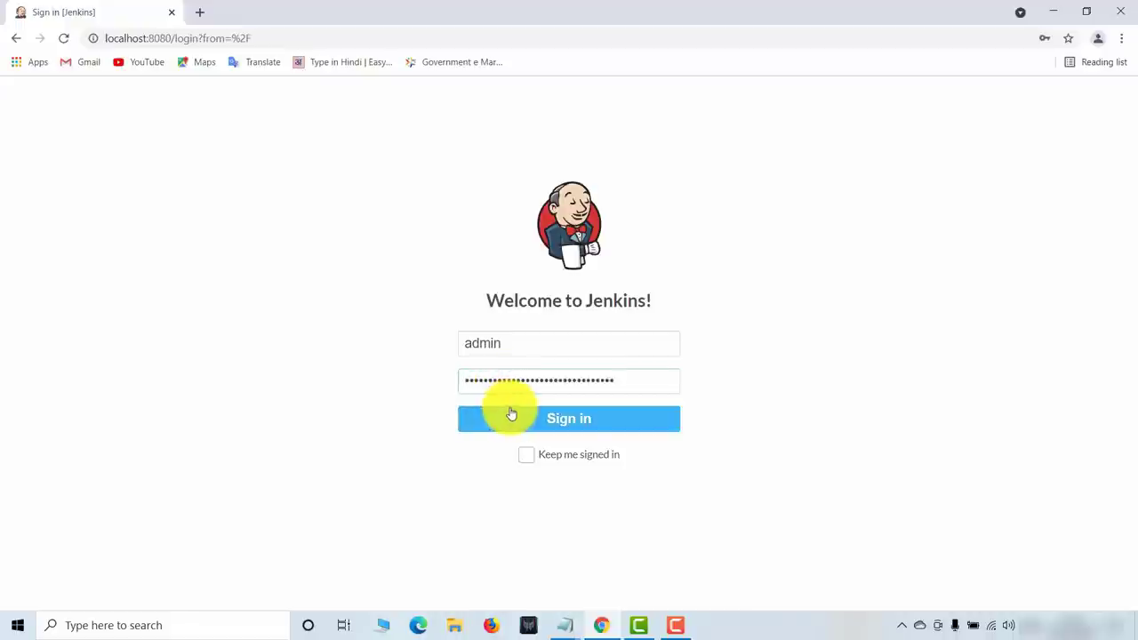
{"action": "left_click", "coordinate": [511, 411]}
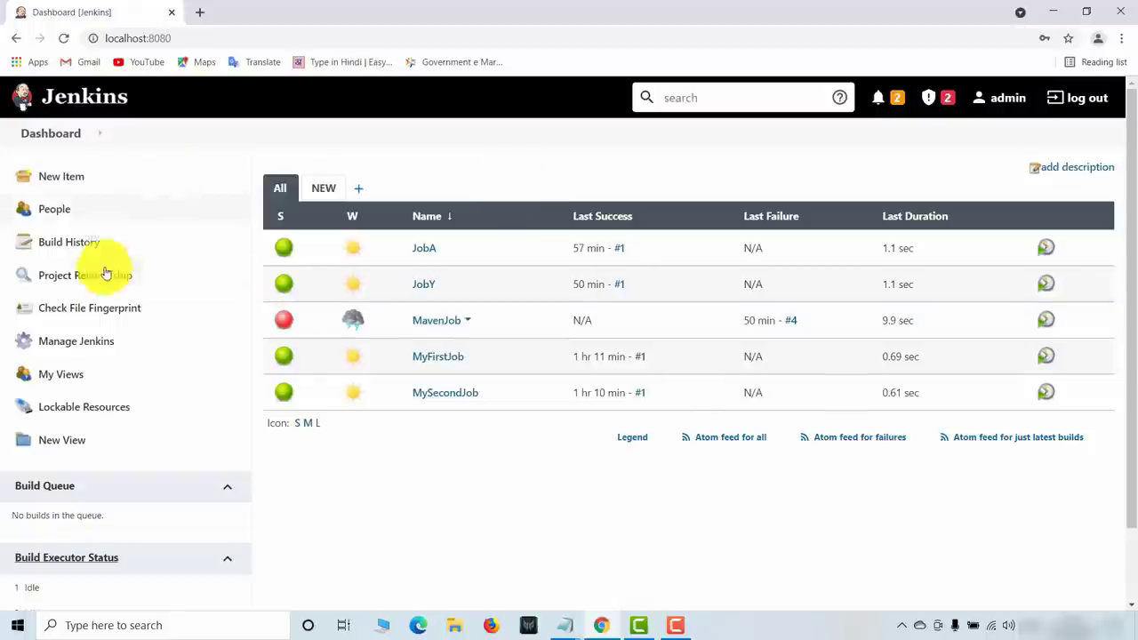
Step: Go to Manage Jenkins > Manage and Assign Roles > Manage Roles
{"action": "left_click", "coordinate": [101, 343]}
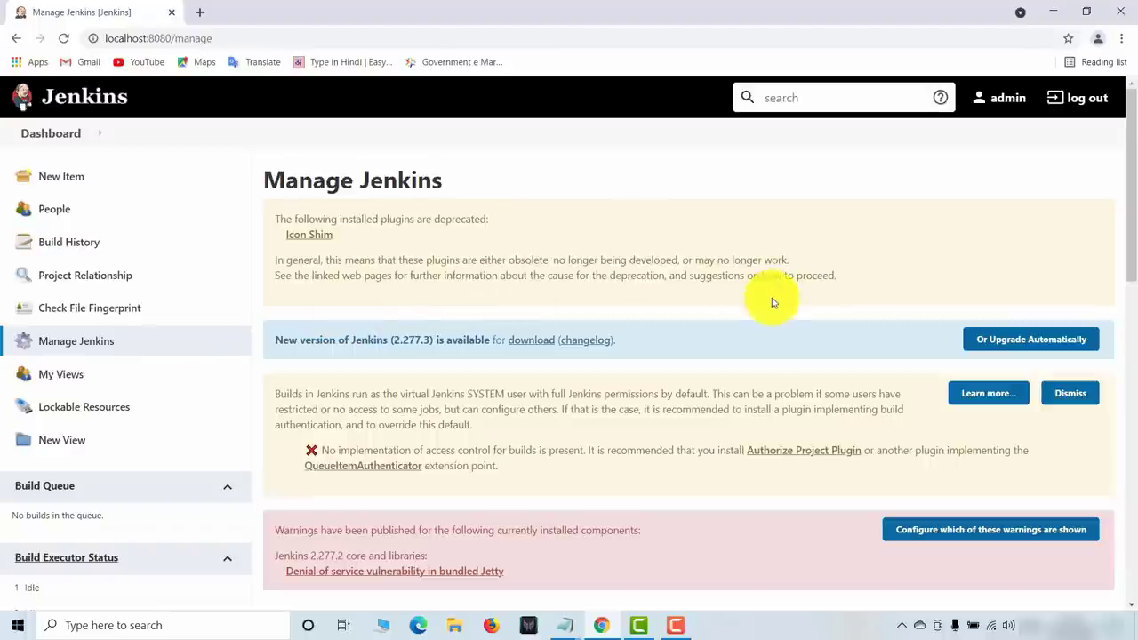
{"action": "scroll", "coordinate": [772, 302], "scroll_direction": "down", "scroll_amount": 3}
{"action": "scroll", "coordinate": [770, 307], "scroll_direction": "down", "scroll_amount": 6}
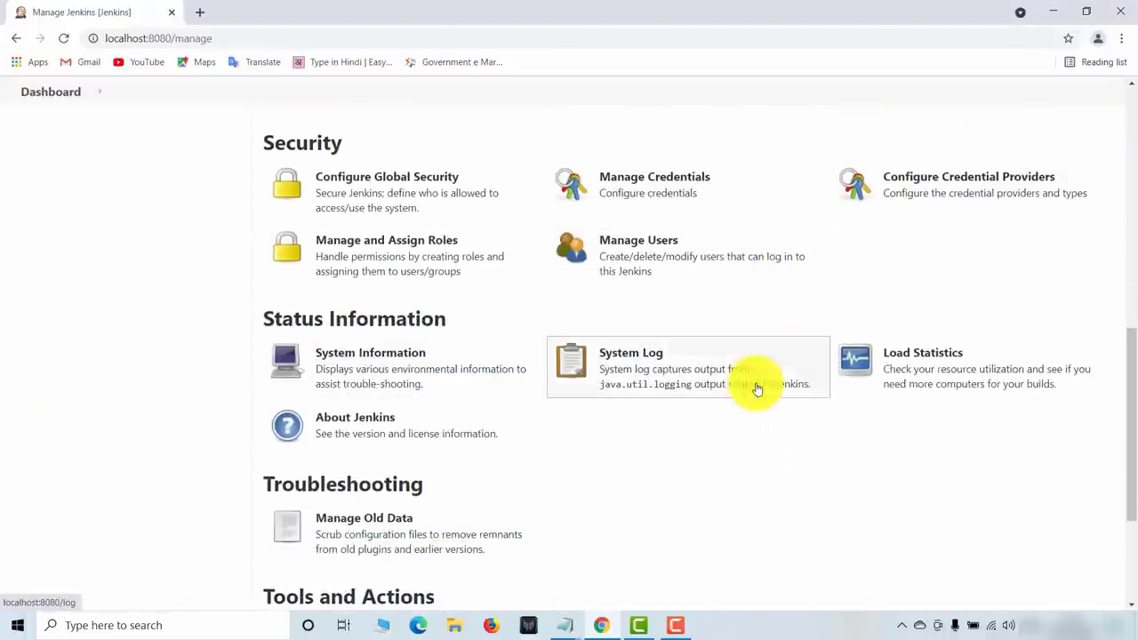
{"action": "left_click", "coordinate": [373, 255]}
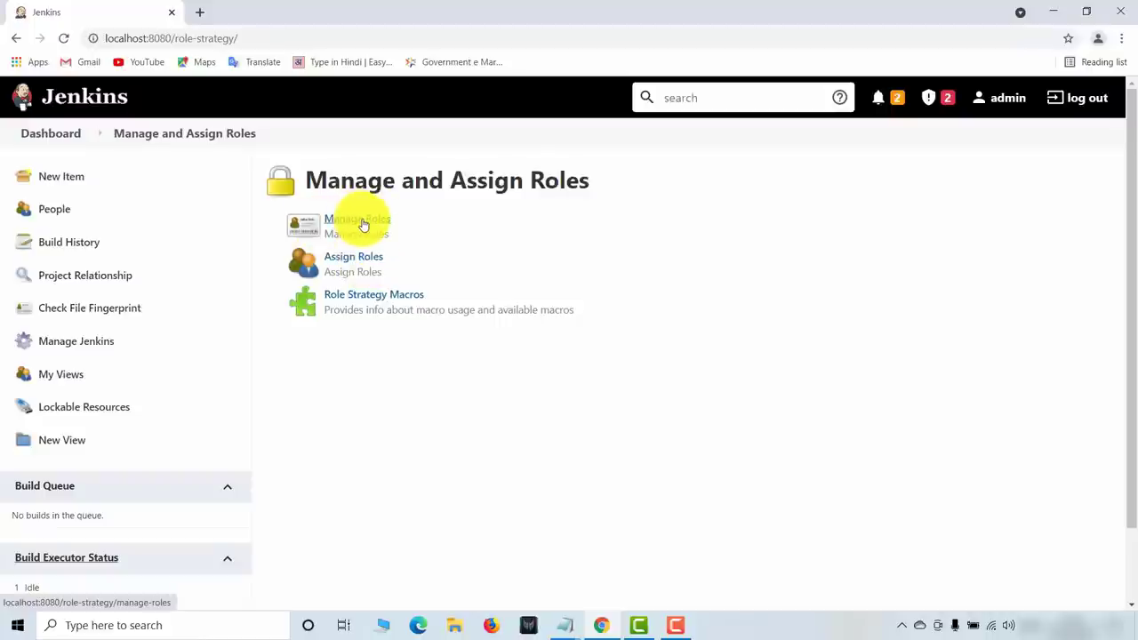
{"action": "left_click", "coordinate": [356, 219]}
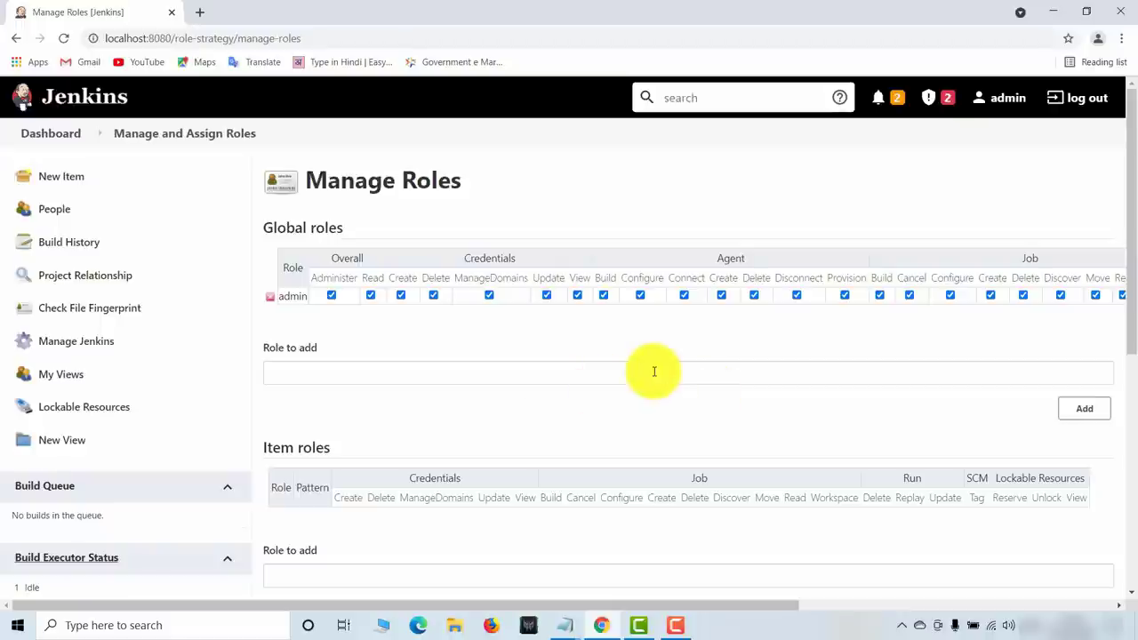
Step: Add a global role named Employee
{"action": "left_click", "coordinate": [654, 372]}
{"action": "key", "text": "Caps_Lock"}
{"action": "type", "text": "Em"}
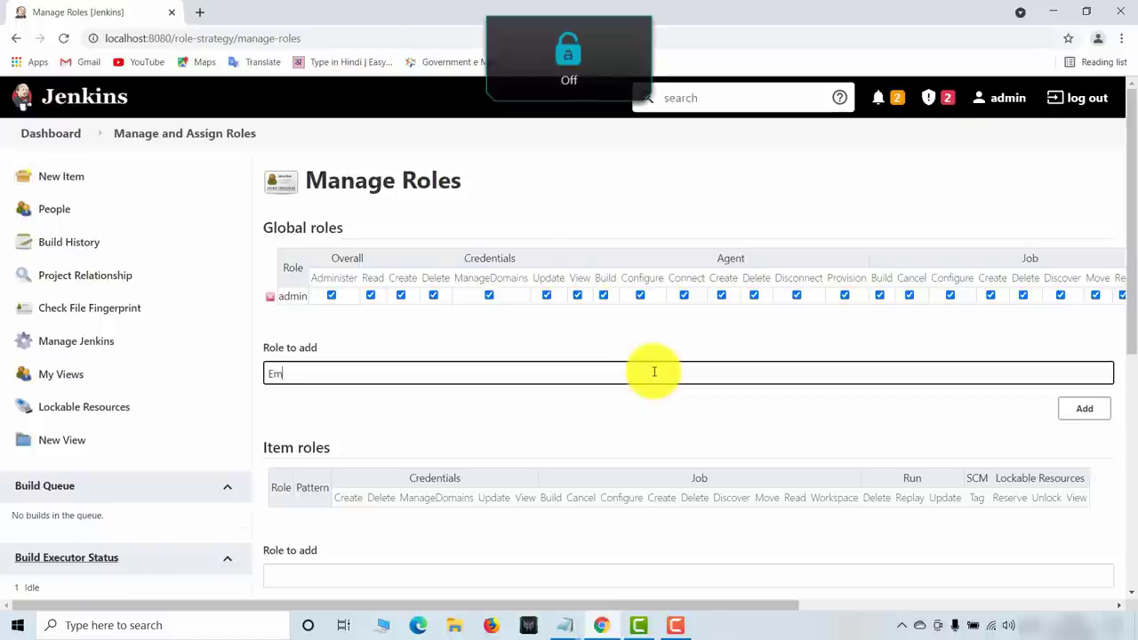
{"action": "type", "text": "ployee"}
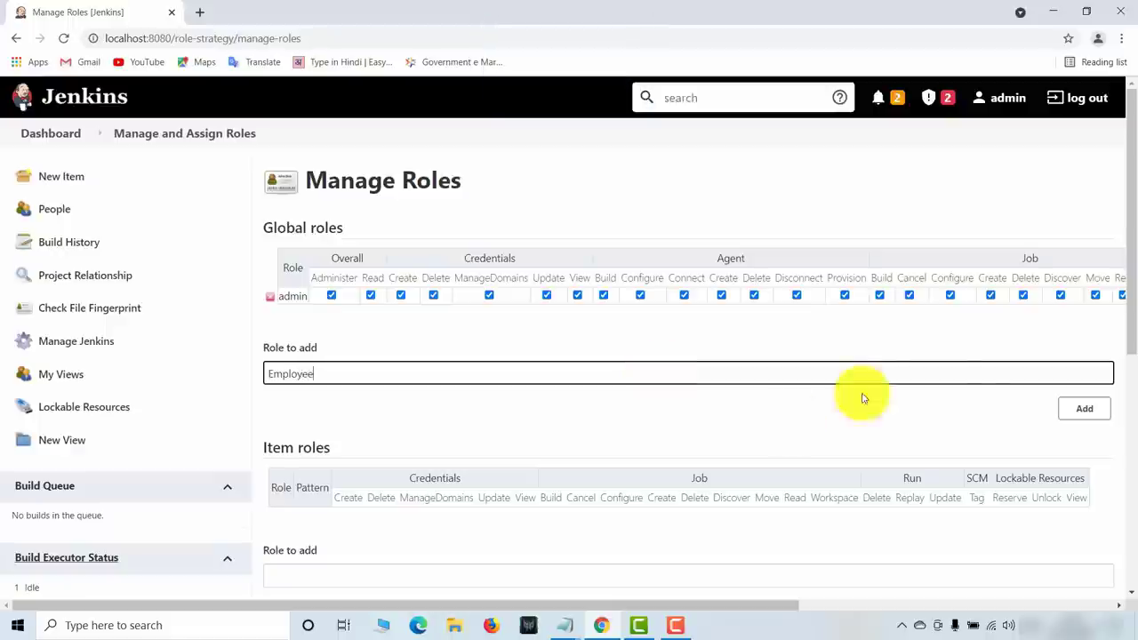
{"action": "left_click", "coordinate": [1088, 409]}
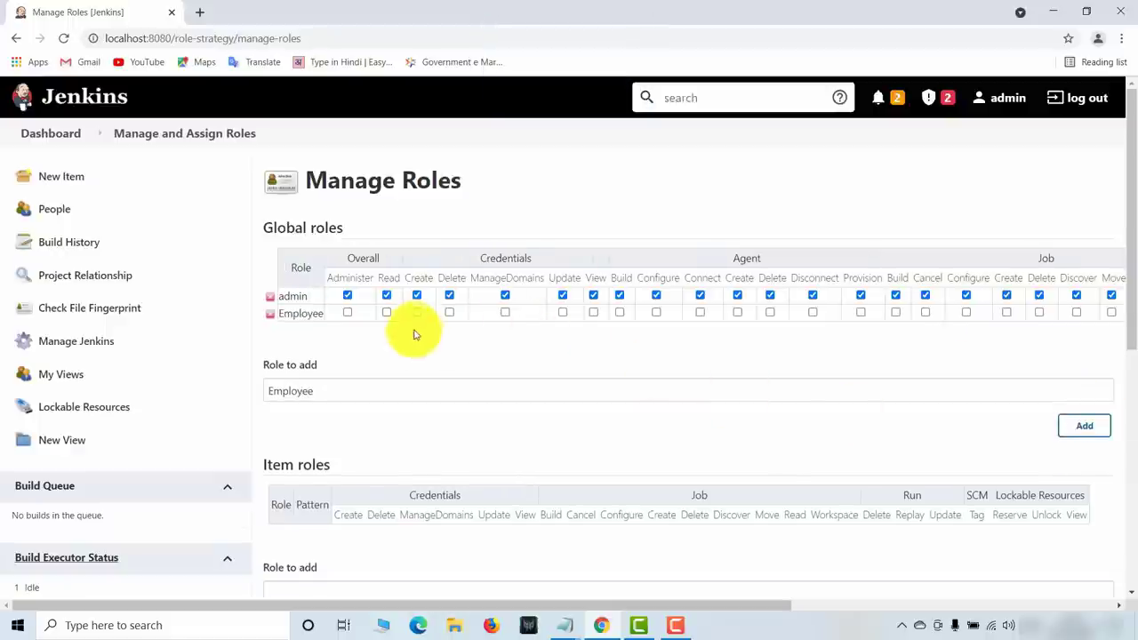
Step: Grant Employee Overall Read plus Run Configure and View Create, Delete and Read
{"action": "left_click", "coordinate": [386, 312]}
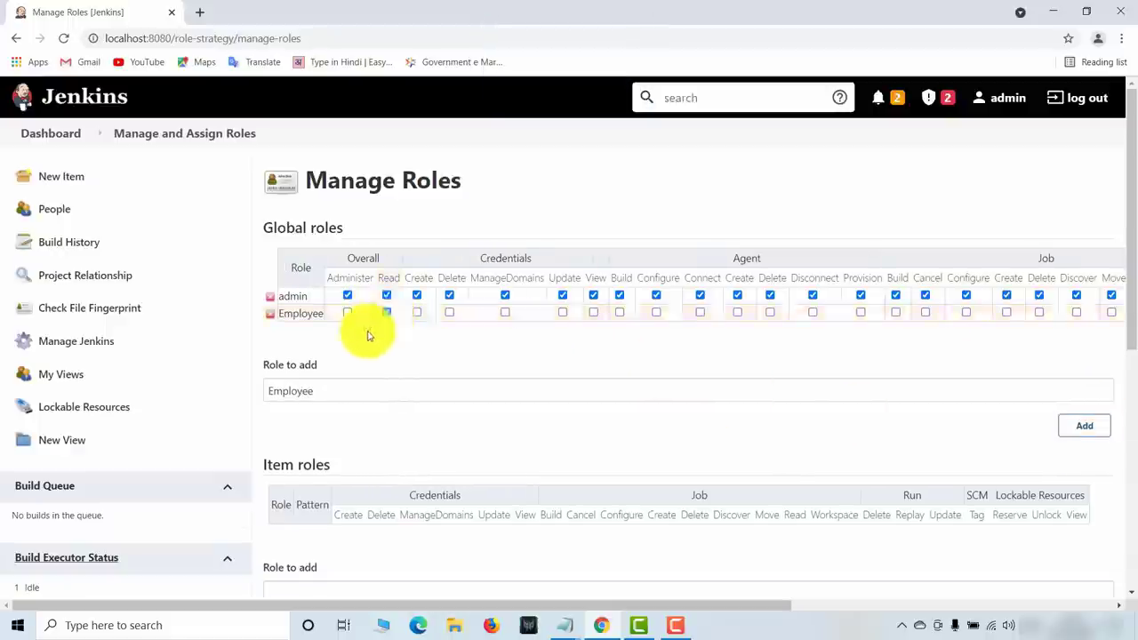
{"action": "left_click_drag", "start_coordinate": [636, 605], "coordinate": [861, 613]}
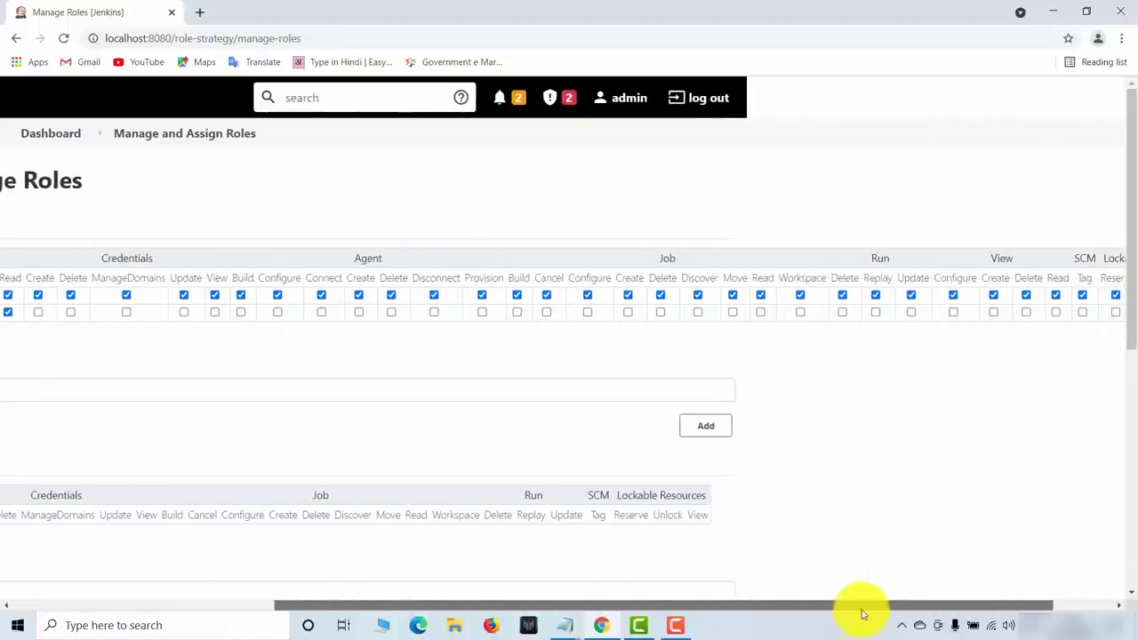
{"action": "left_click", "coordinate": [953, 312]}
{"action": "left_click", "coordinate": [993, 312]}
{"action": "left_click", "coordinate": [1026, 312]}
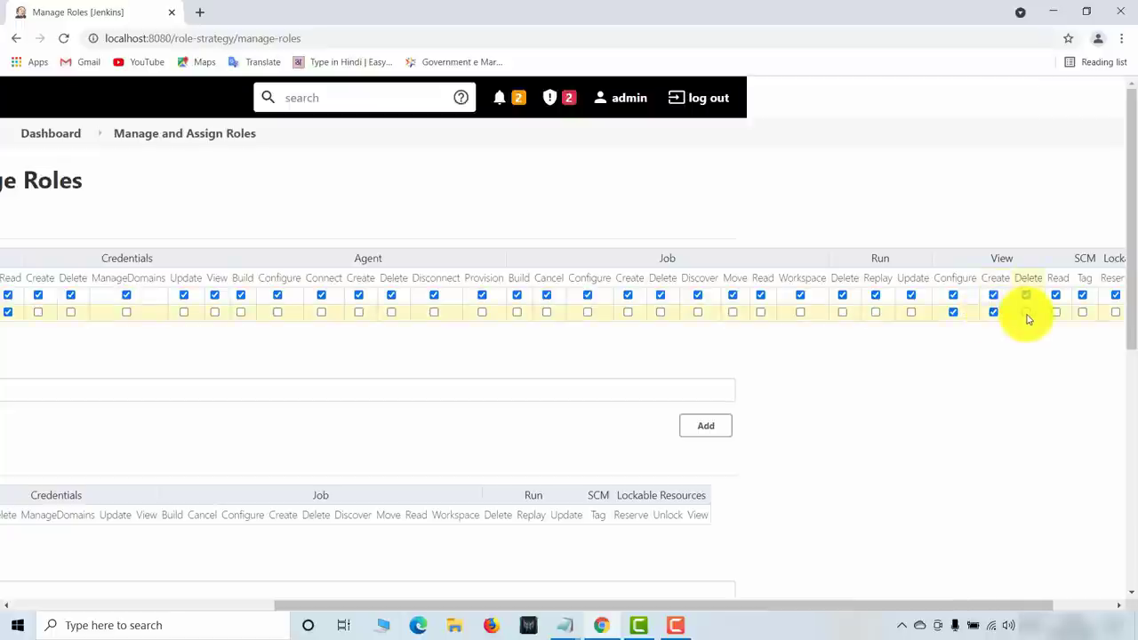
{"action": "left_click", "coordinate": [1055, 313]}
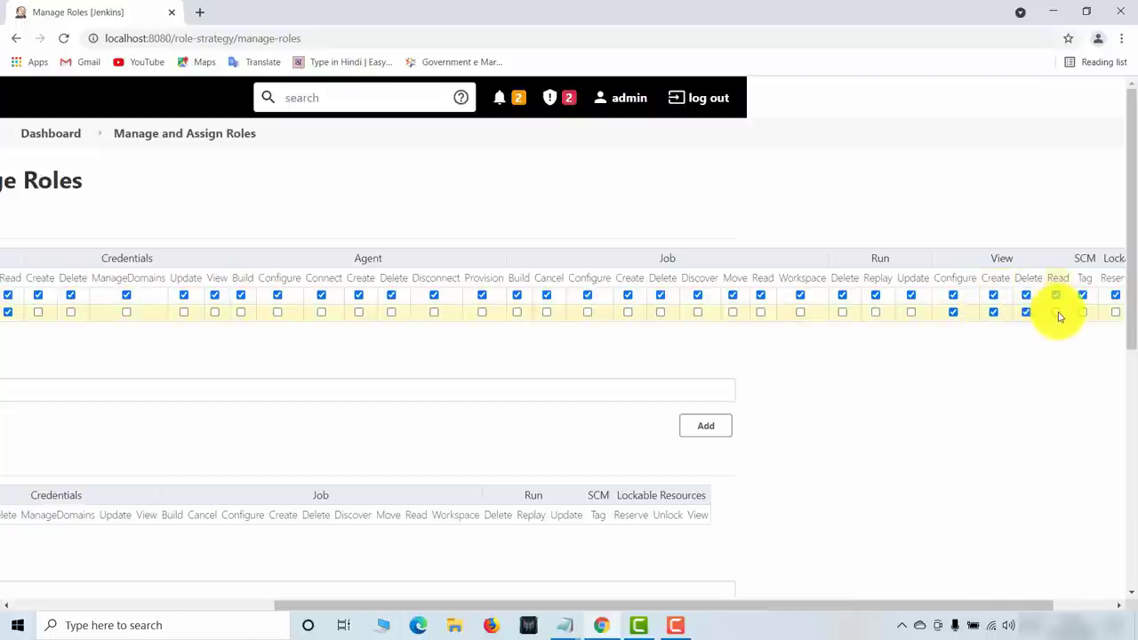
{"action": "left_click", "coordinate": [953, 312]}
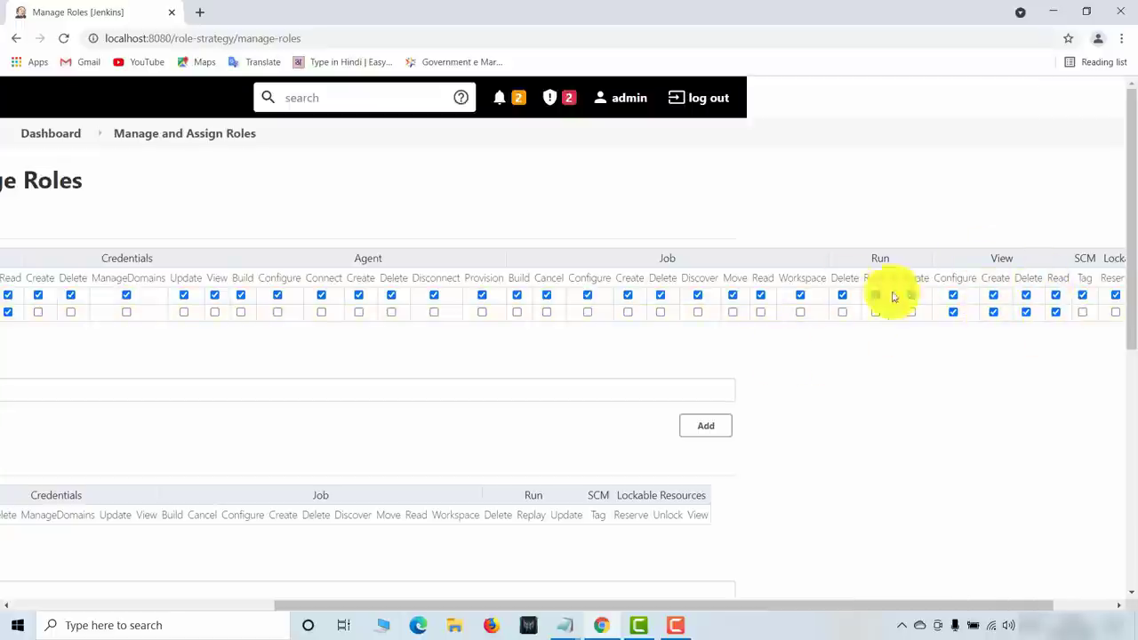
{"action": "left_click_drag", "start_coordinate": [685, 610], "coordinate": [477, 601]}
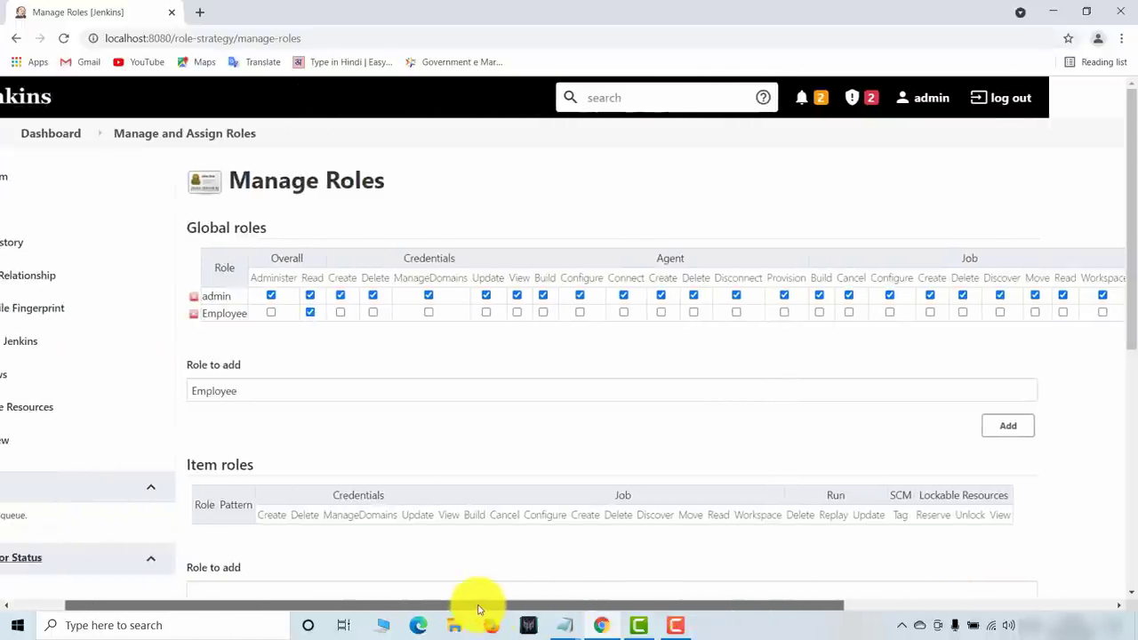
{"action": "left_click", "coordinate": [309, 313]}
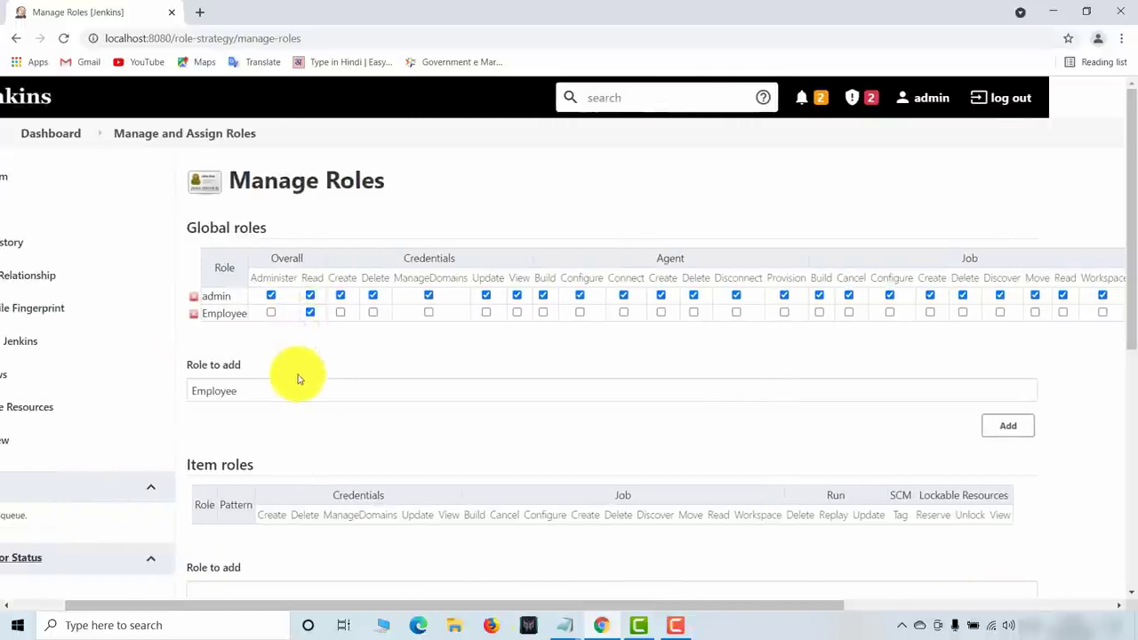
Step: Move down to the Item roles section and start naming a new item role
{"action": "scroll", "coordinate": [312, 380], "scroll_direction": "down", "scroll_amount": 3}
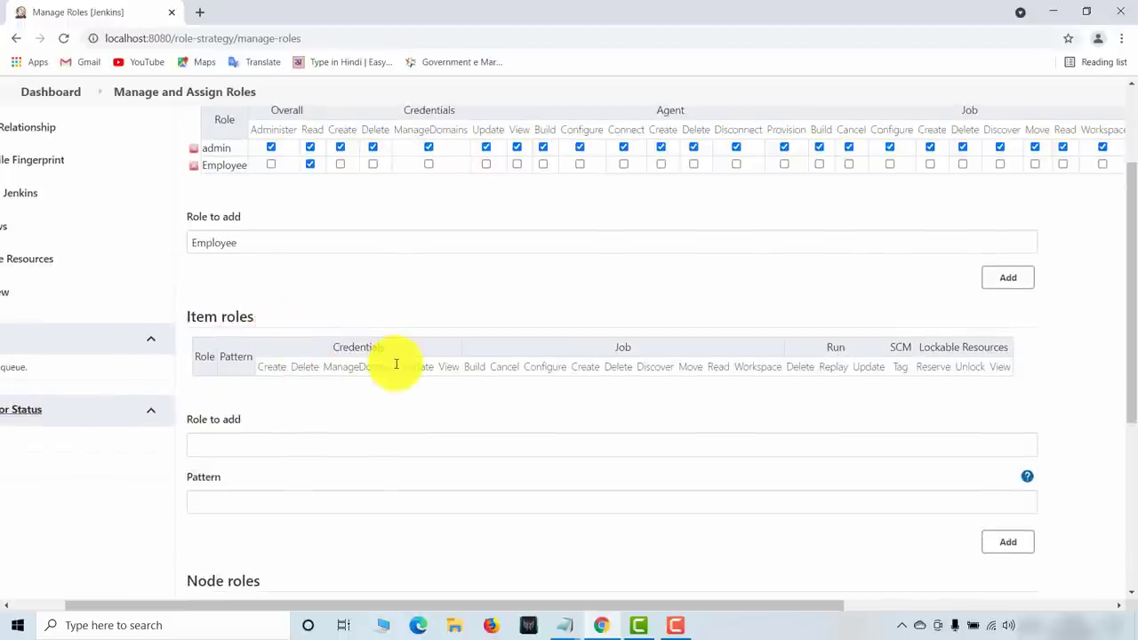
{"action": "mouse_move", "coordinate": [396, 364]}
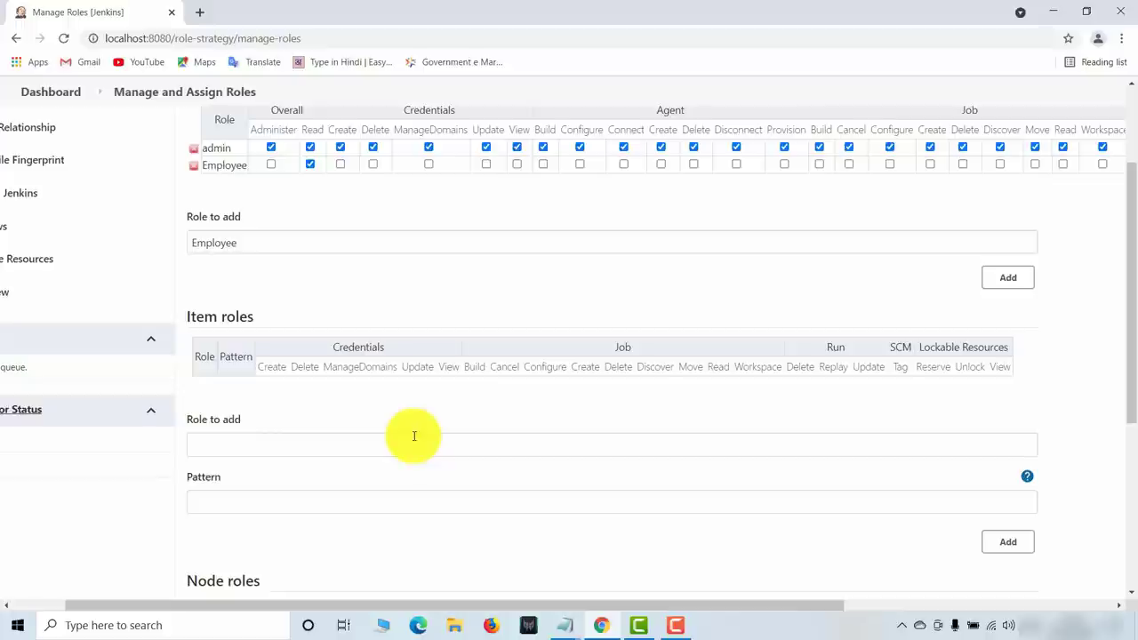
{"action": "scroll", "coordinate": [415, 436], "scroll_direction": "down", "scroll_amount": 1}
{"action": "left_click", "coordinate": [325, 417]}
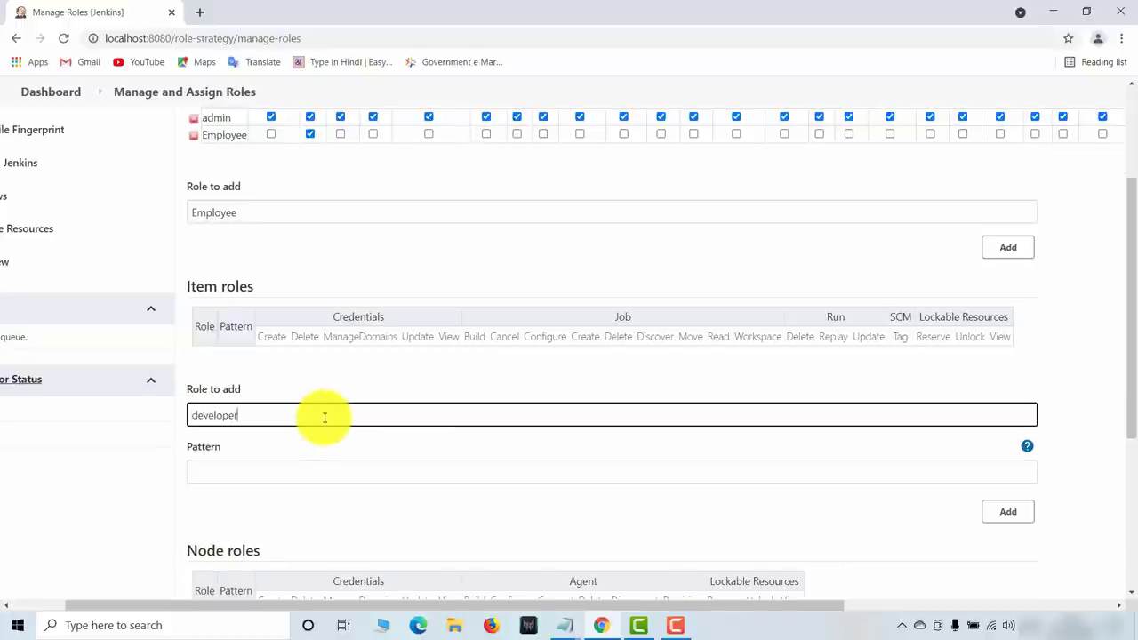
Step: Add the developer item role with the job pattern dev*
{"action": "left_click", "coordinate": [263, 468]}
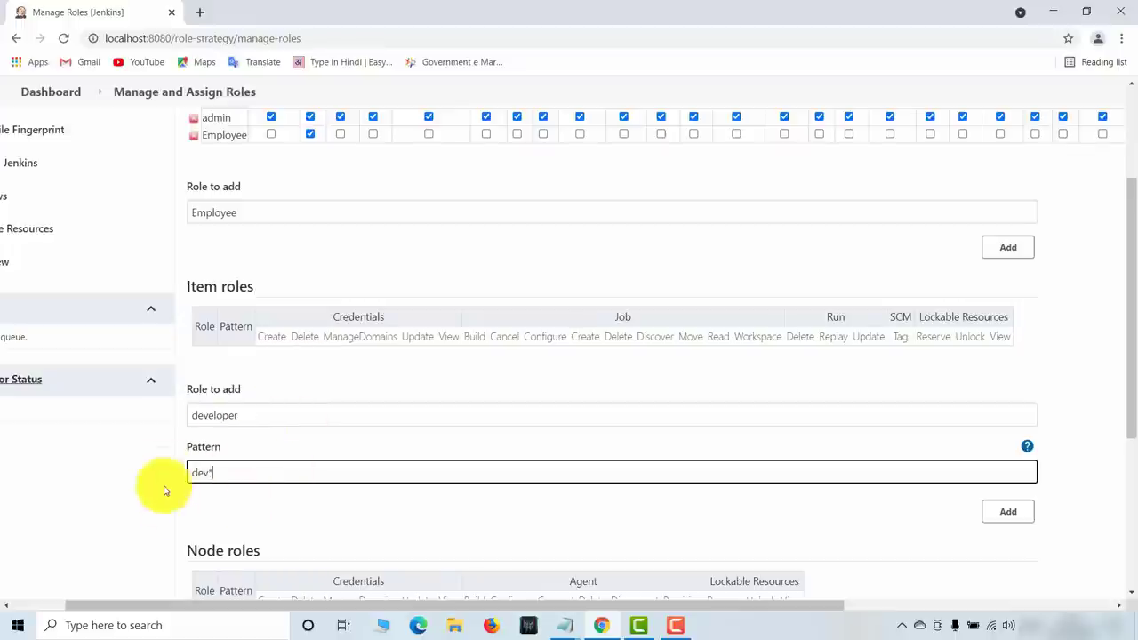
{"action": "left_click_drag", "start_coordinate": [215, 473], "coordinate": [187, 487]}
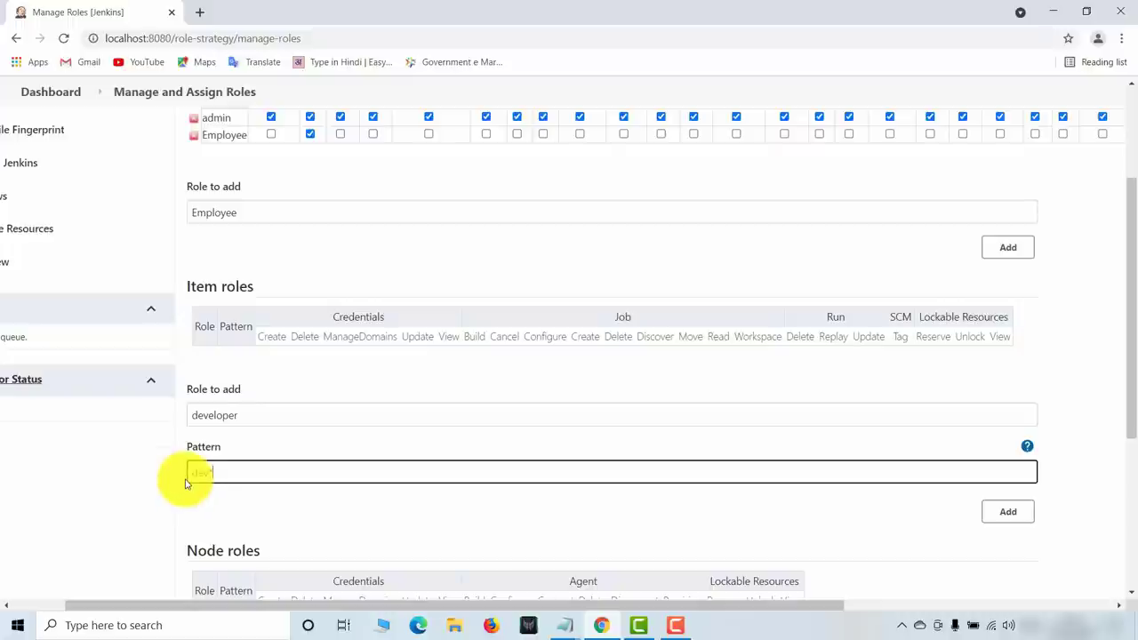
{"action": "type", "text": "dev*"}
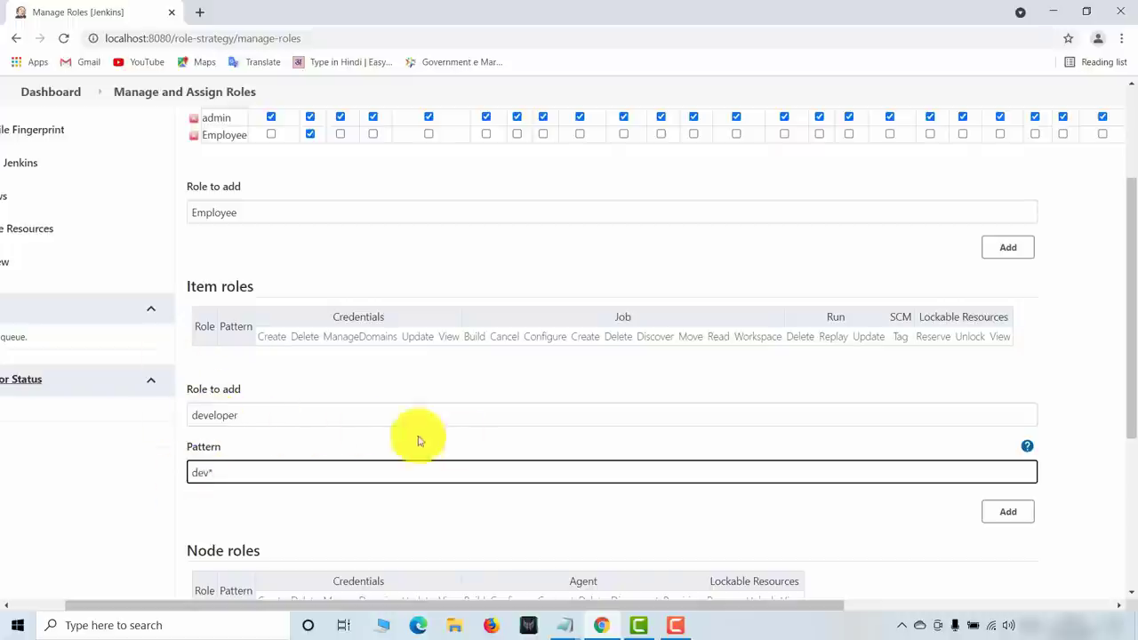
{"action": "left_click", "coordinate": [1010, 519]}
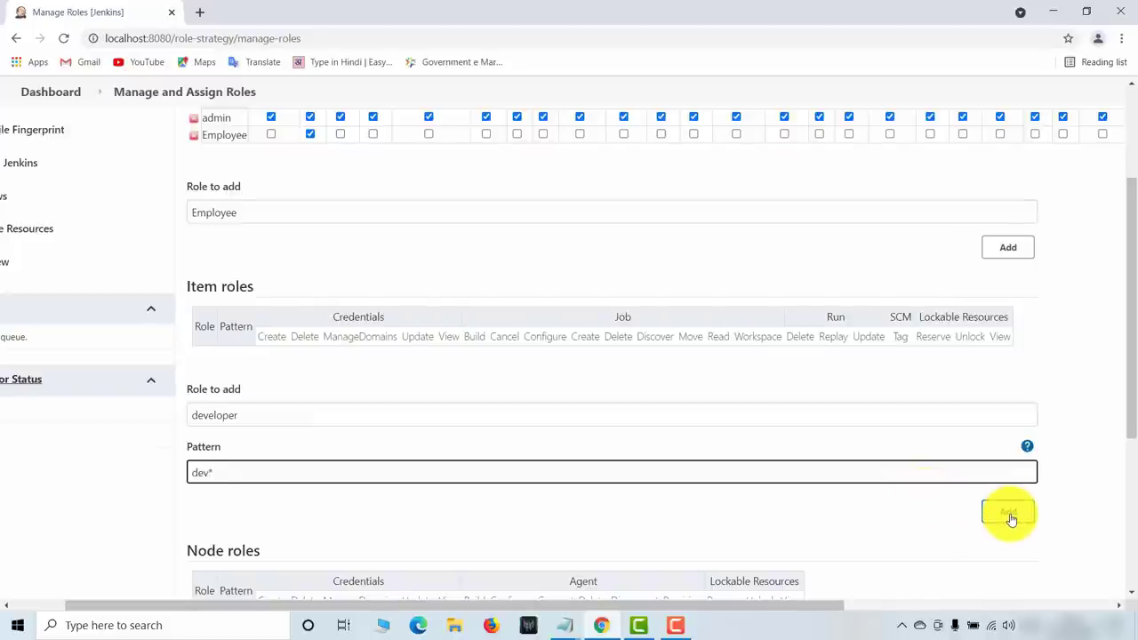
{"action": "left_click", "coordinate": [1010, 519]}
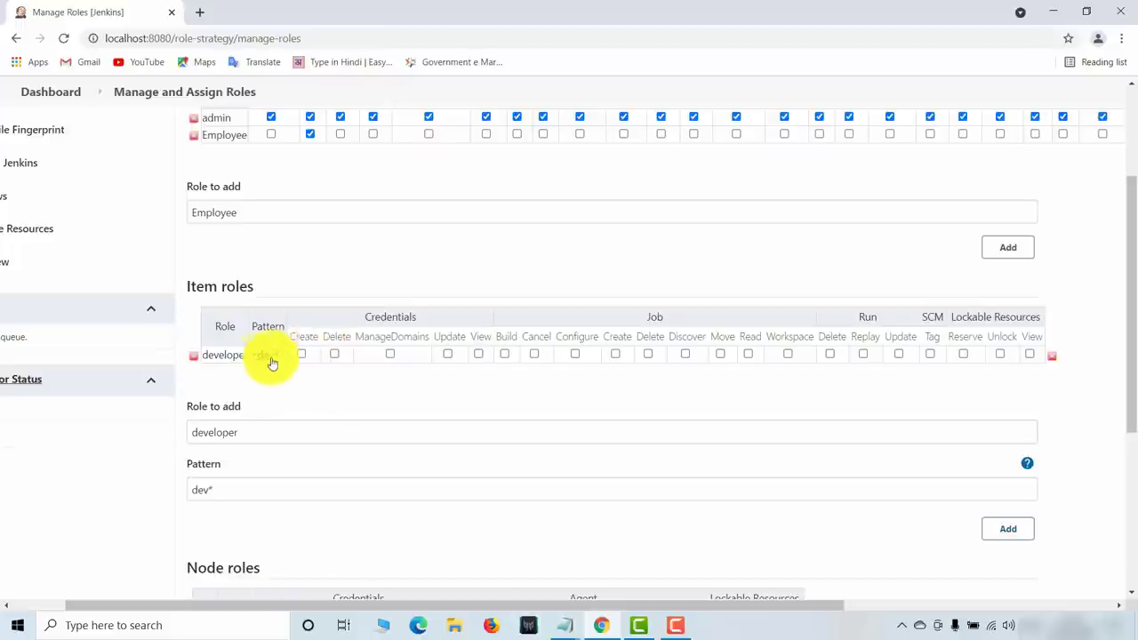
Step: Grant developer the Credentials Create, Delete, ManageDomains and Update permissions
{"action": "left_click", "coordinate": [301, 355]}
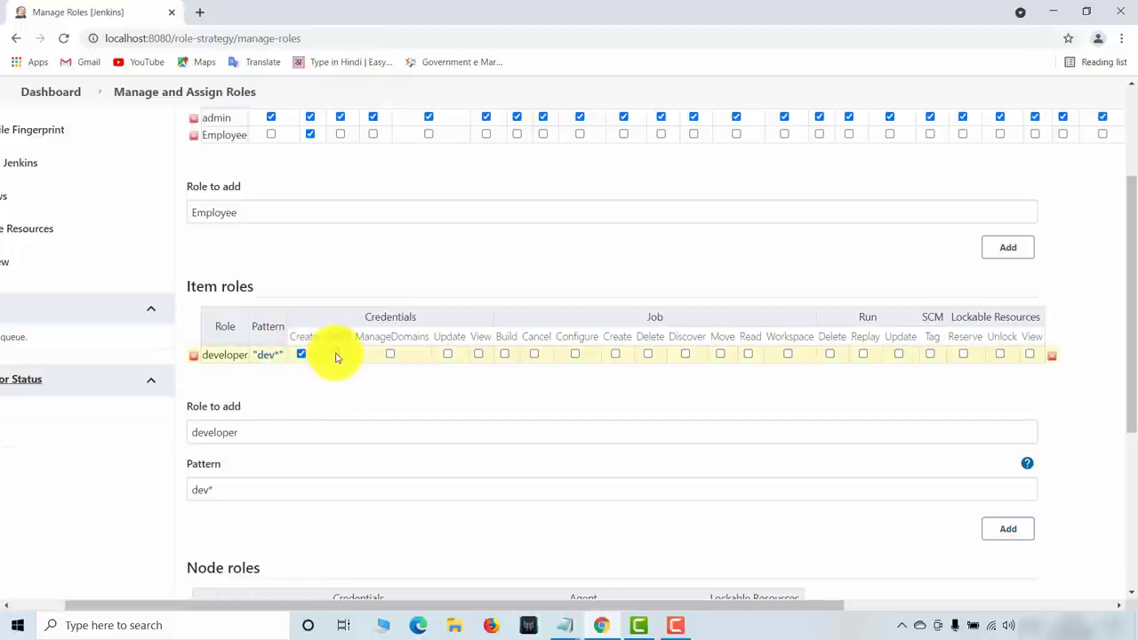
{"action": "left_click", "coordinate": [334, 354]}
{"action": "left_click", "coordinate": [389, 354]}
{"action": "left_click", "coordinate": [447, 354]}
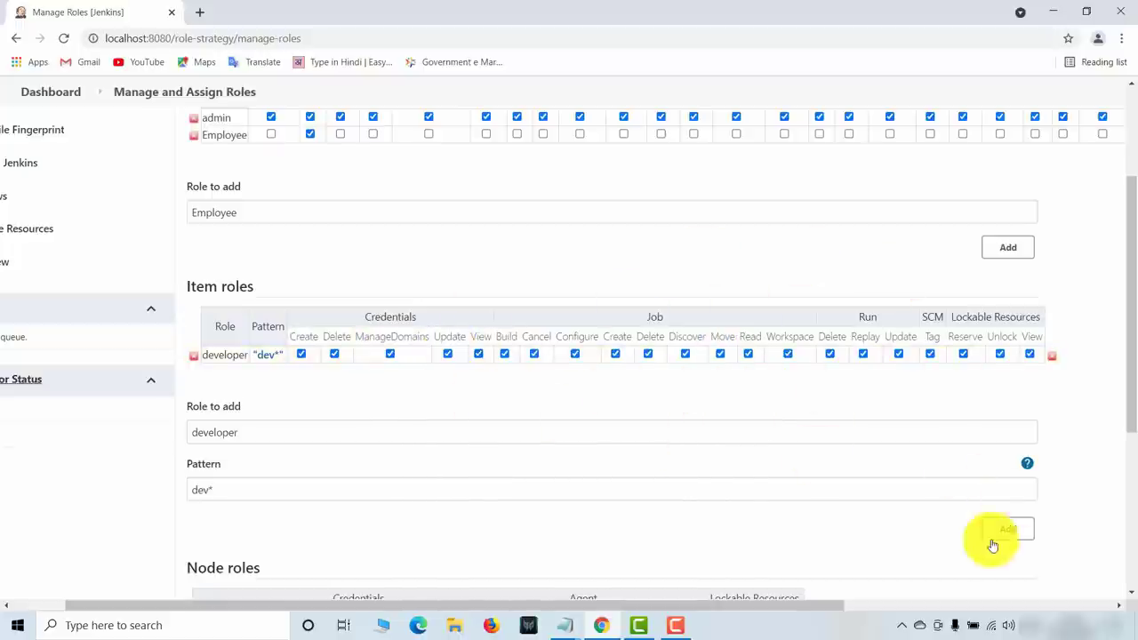
{"action": "scroll", "coordinate": [605, 514], "scroll_direction": "down", "scroll_amount": 2}
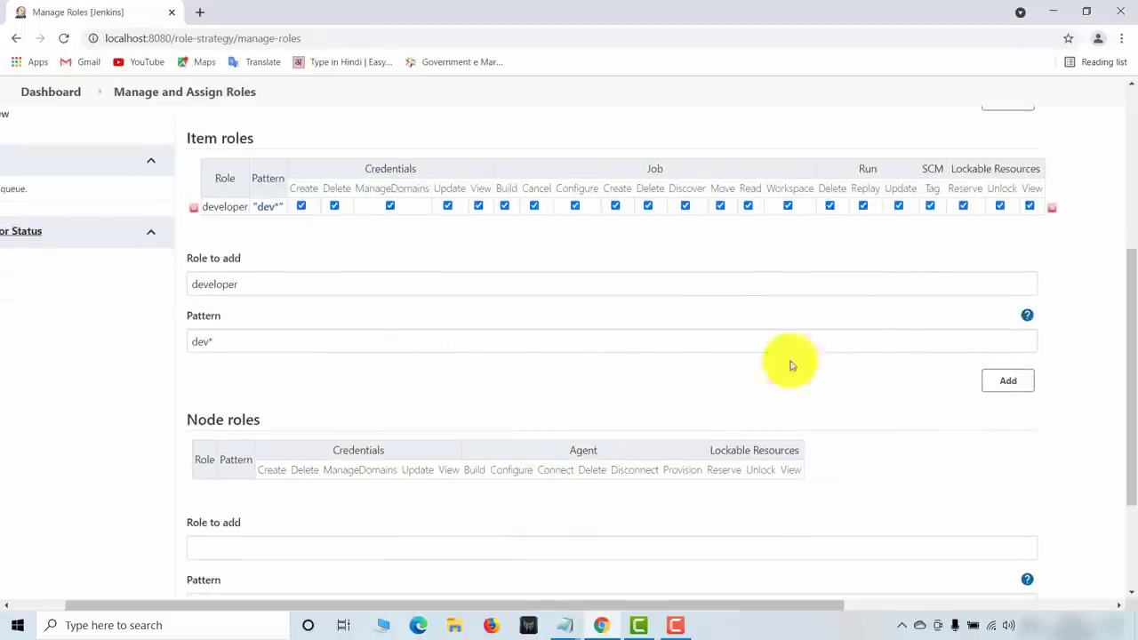
Step: Add an item role named tester for the pattern test*
{"action": "left_click", "coordinate": [740, 279]}
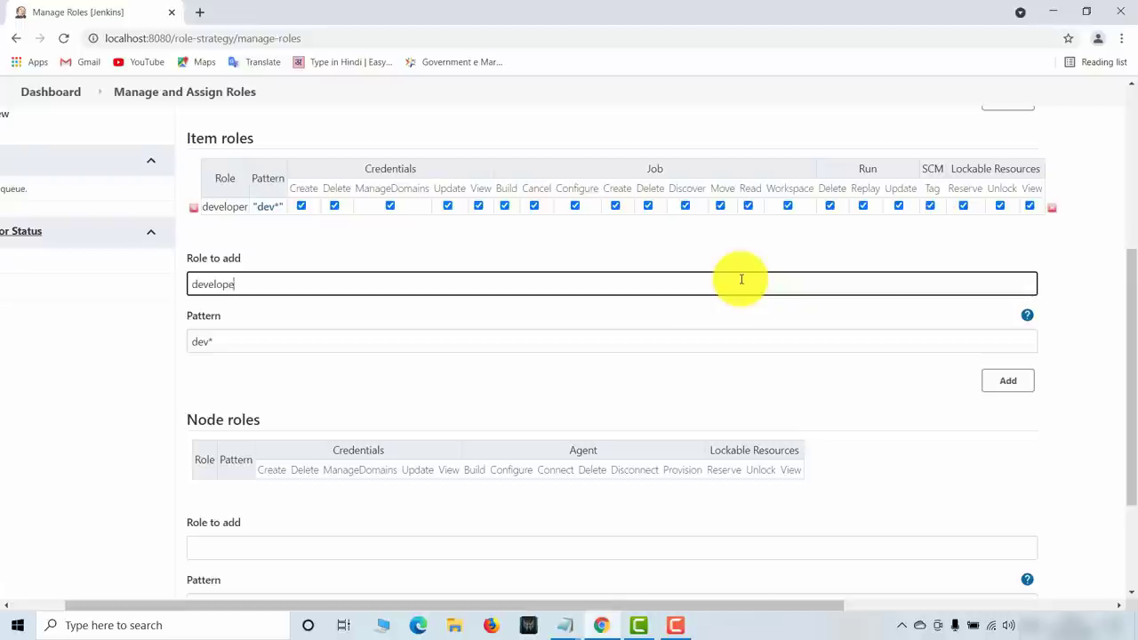
{"action": "key", "text": "Caps_Lock"}
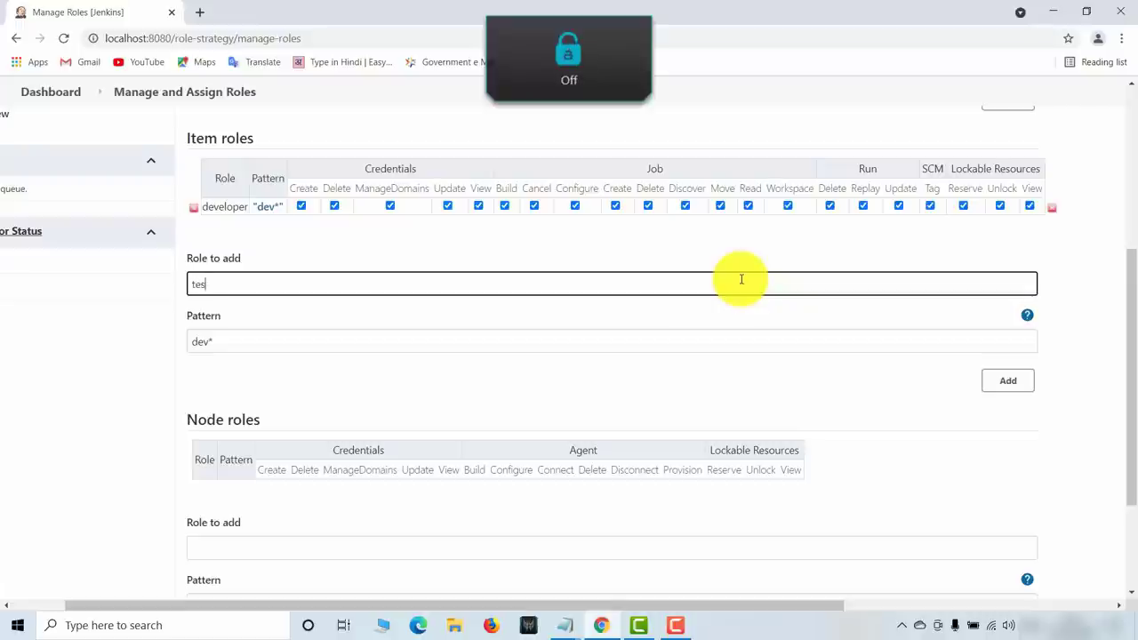
{"action": "type", "text": "tester"}
{"action": "left_click", "coordinate": [433, 342]}
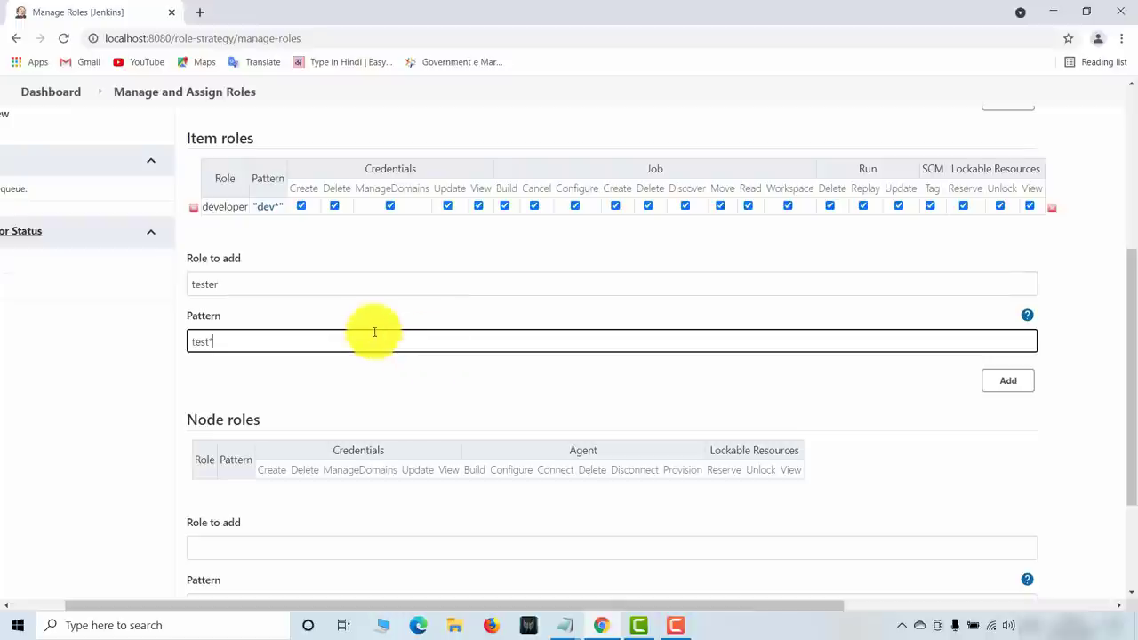
{"action": "left_click", "coordinate": [1015, 382]}
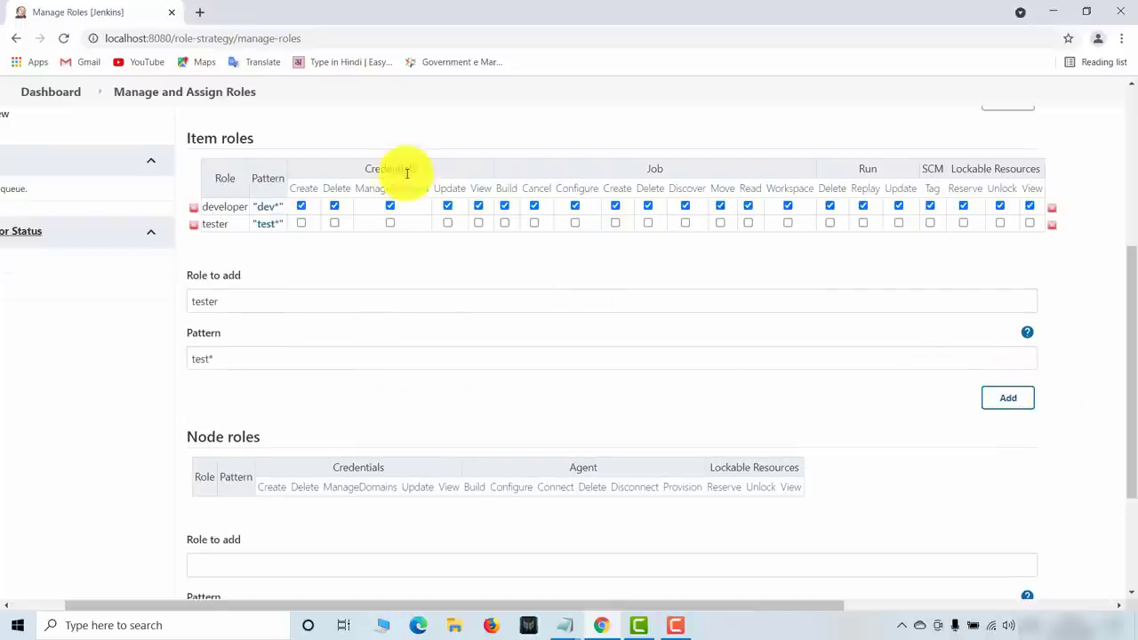
Step: Grant tester every Credentials, Job, Run, SCM and Lockable Resources permission
{"action": "left_click", "coordinate": [300, 223]}
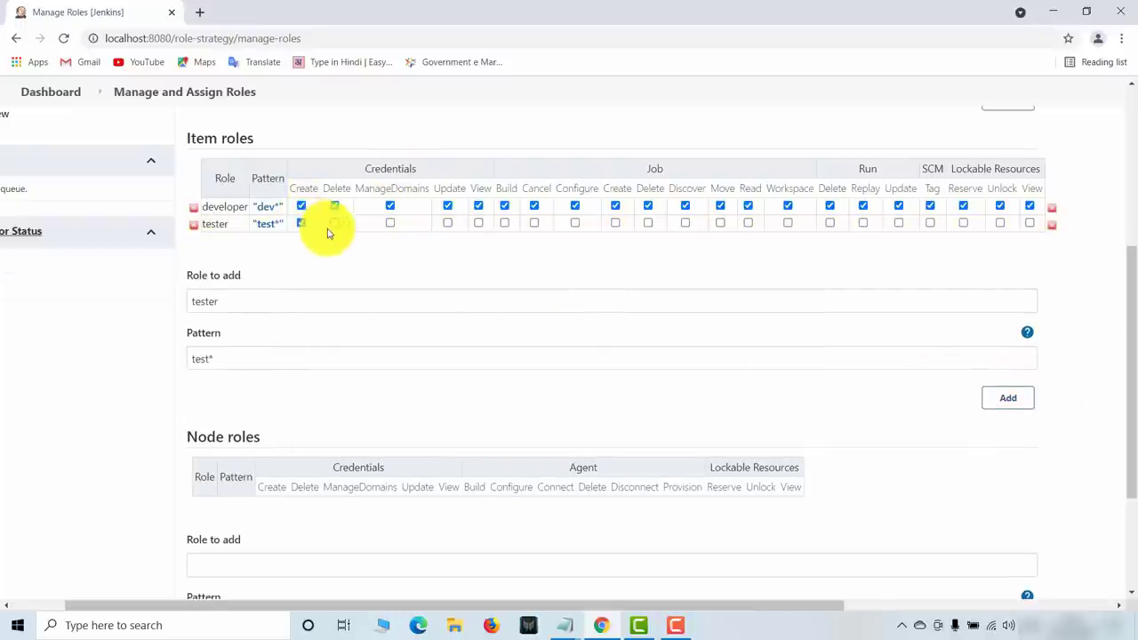
{"action": "left_click", "coordinate": [334, 223]}
{"action": "left_click", "coordinate": [389, 223]}
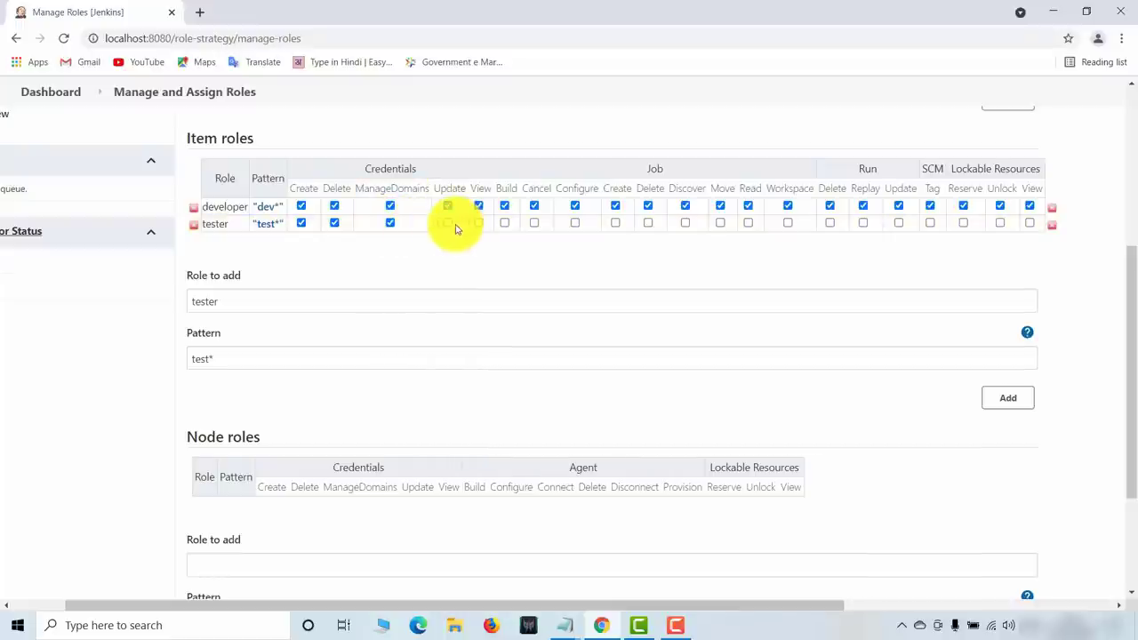
{"action": "left_click", "coordinate": [447, 223]}
{"action": "left_click", "coordinate": [478, 223]}
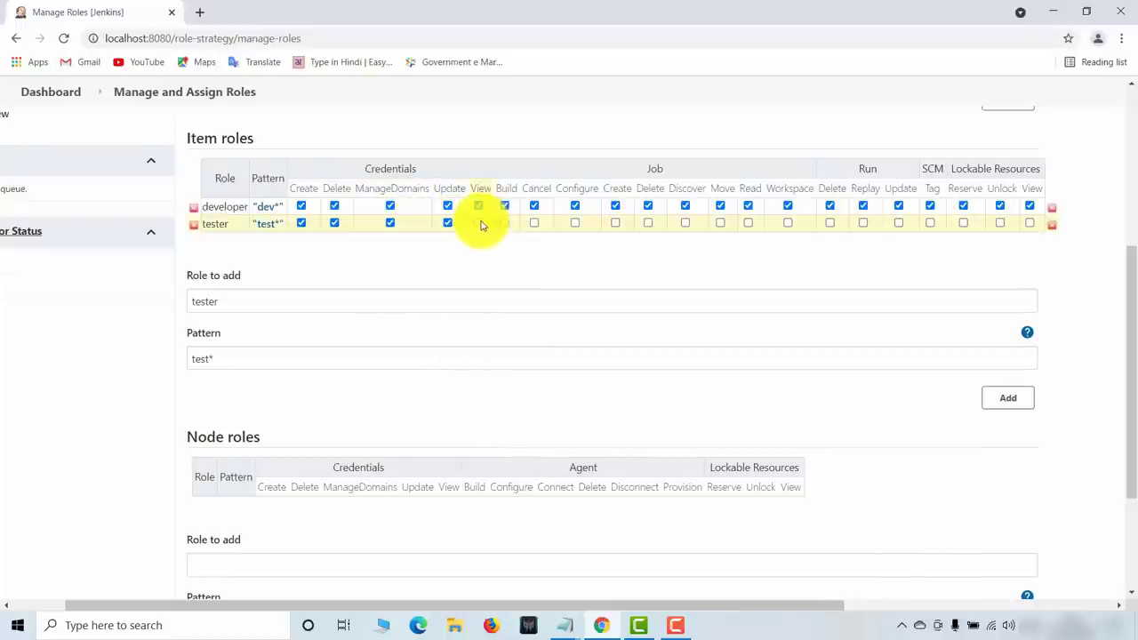
{"action": "left_click", "coordinate": [504, 223]}
{"action": "left_click", "coordinate": [534, 223]}
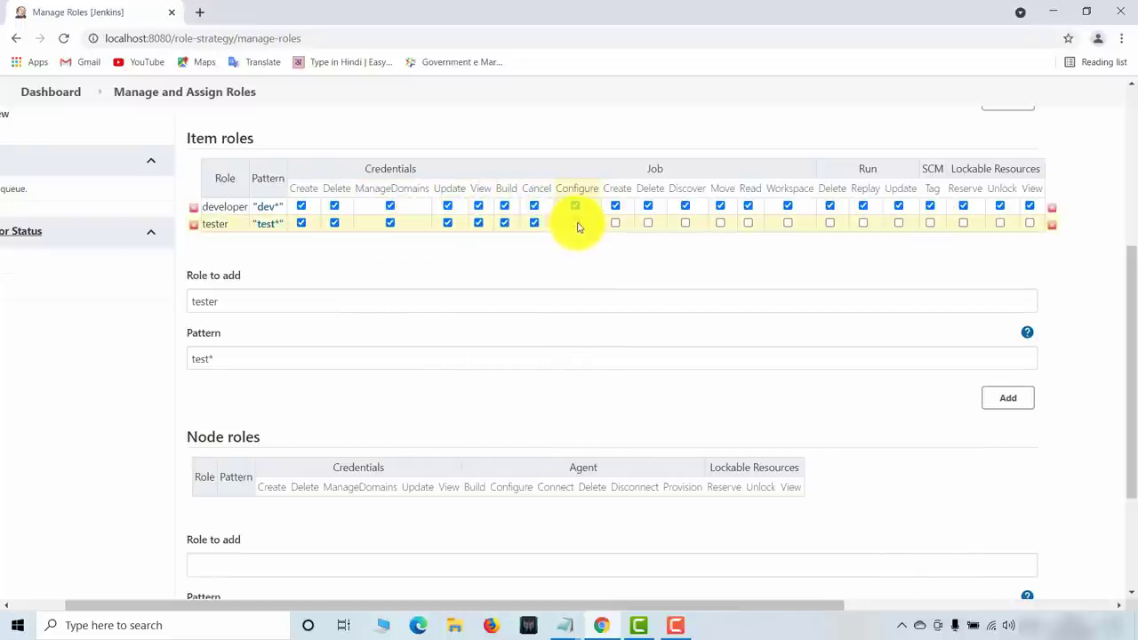
{"action": "left_click", "coordinate": [574, 223]}
{"action": "left_click", "coordinate": [614, 223]}
{"action": "left_click", "coordinate": [650, 224]}
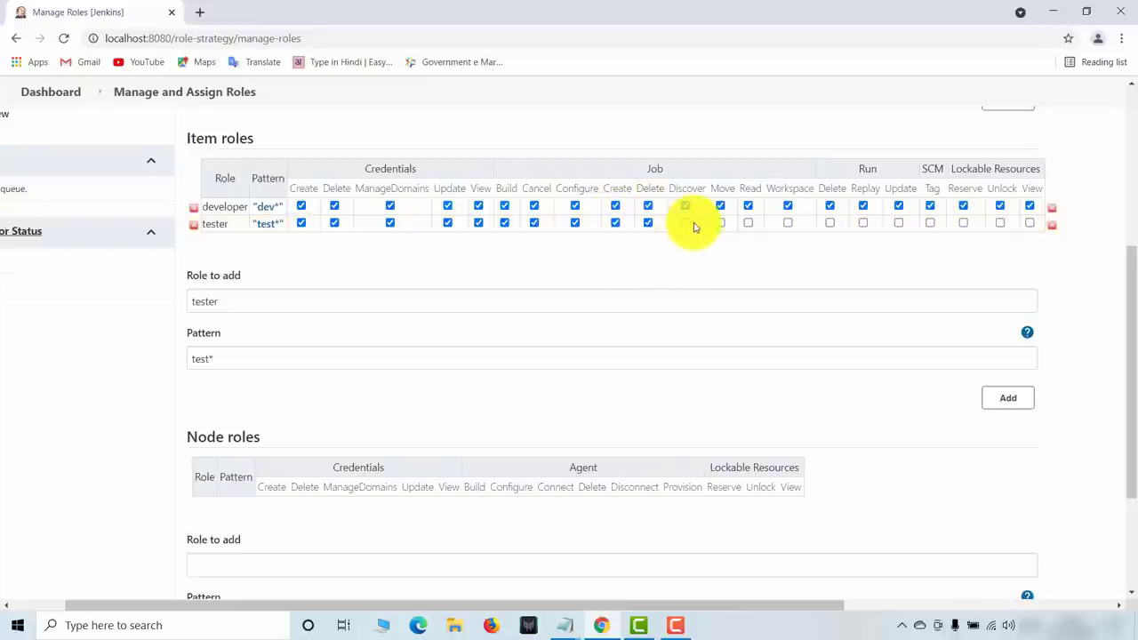
{"action": "left_click", "coordinate": [685, 223]}
{"action": "left_click", "coordinate": [721, 223]}
{"action": "left_click", "coordinate": [788, 223]}
{"action": "left_click", "coordinate": [829, 223]}
{"action": "left_click", "coordinate": [862, 223]}
{"action": "left_click", "coordinate": [898, 223]}
{"action": "left_click", "coordinate": [930, 223]}
{"action": "left_click", "coordinate": [963, 223]}
{"action": "left_click", "coordinate": [999, 223]}
{"action": "left_click", "coordinate": [1029, 223]}
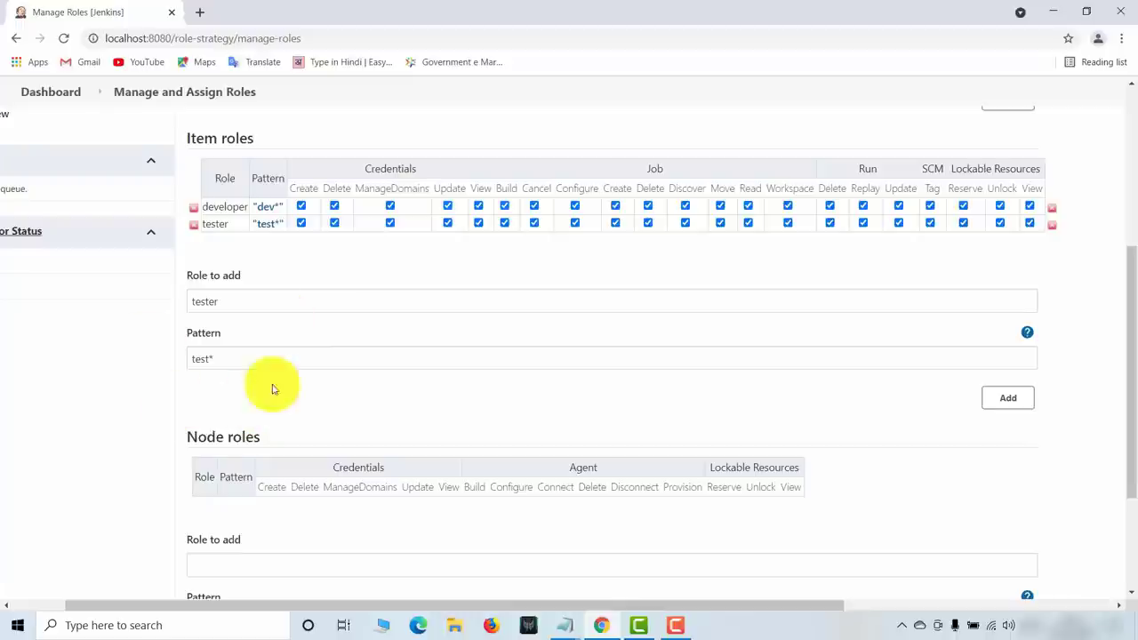
Step: Enter test* as the tester role's pattern
{"action": "left_click", "coordinate": [200, 358]}
{"action": "type", "text": "test*"}
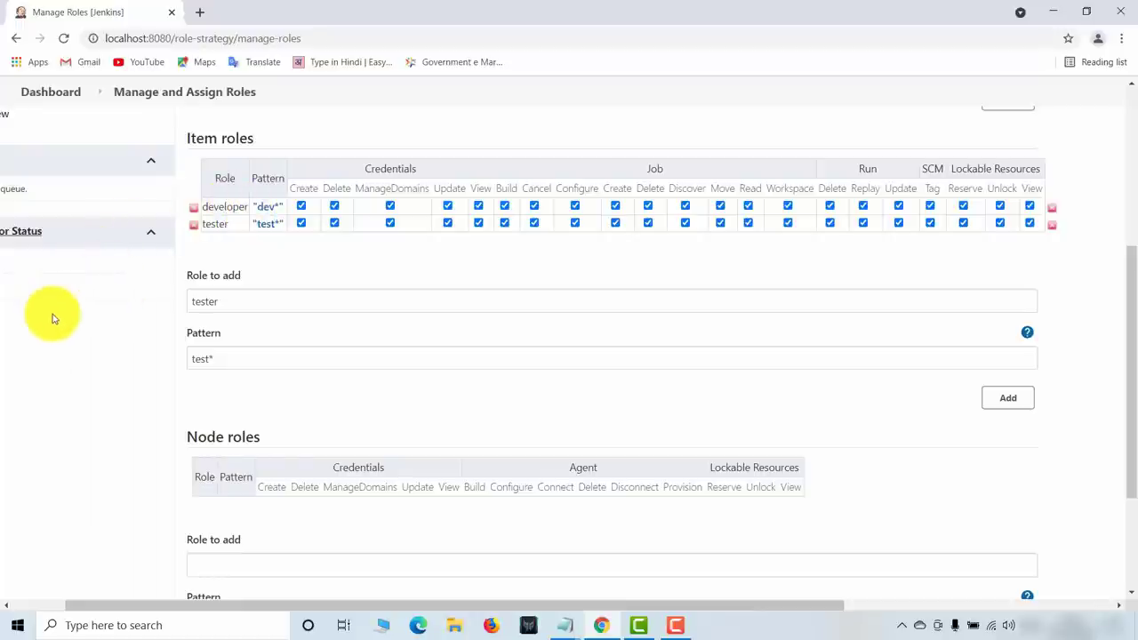
{"action": "scroll", "coordinate": [533, 454], "scroll_direction": "down", "scroll_amount": 3}
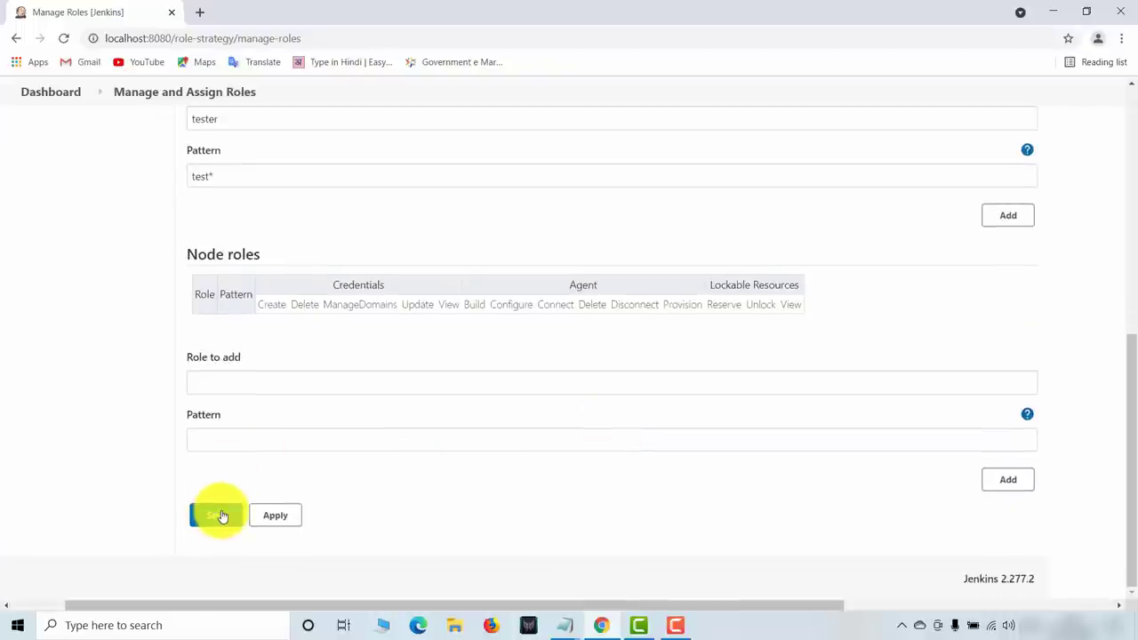
Step: Save the Manage Roles page and go to Assign Roles
{"action": "left_click", "coordinate": [219, 515]}
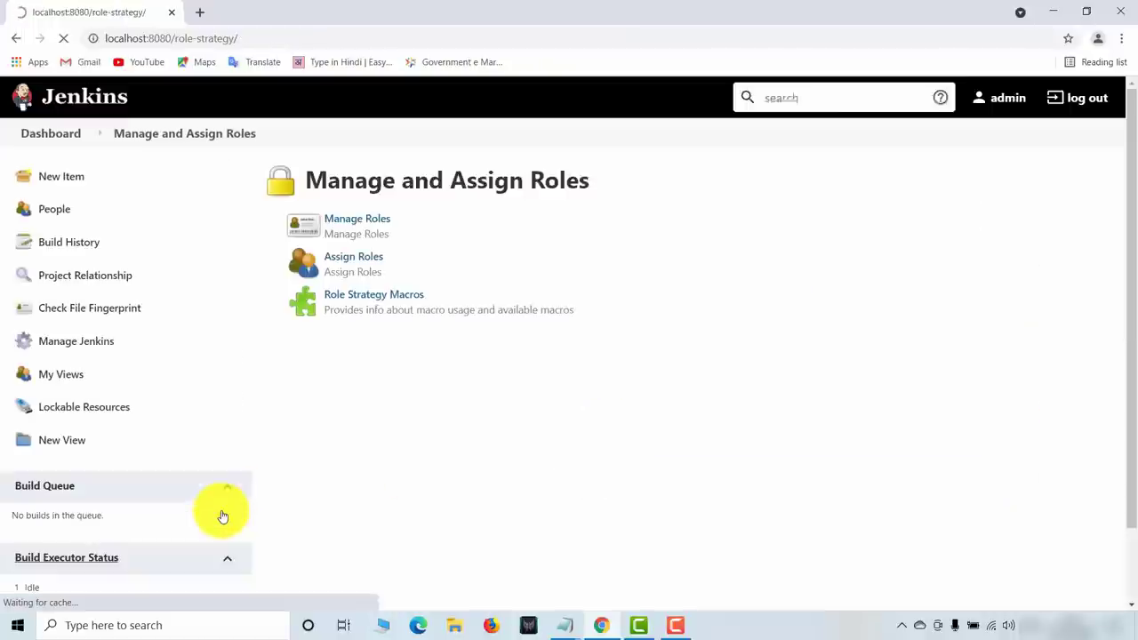
{"action": "left_click", "coordinate": [351, 258]}
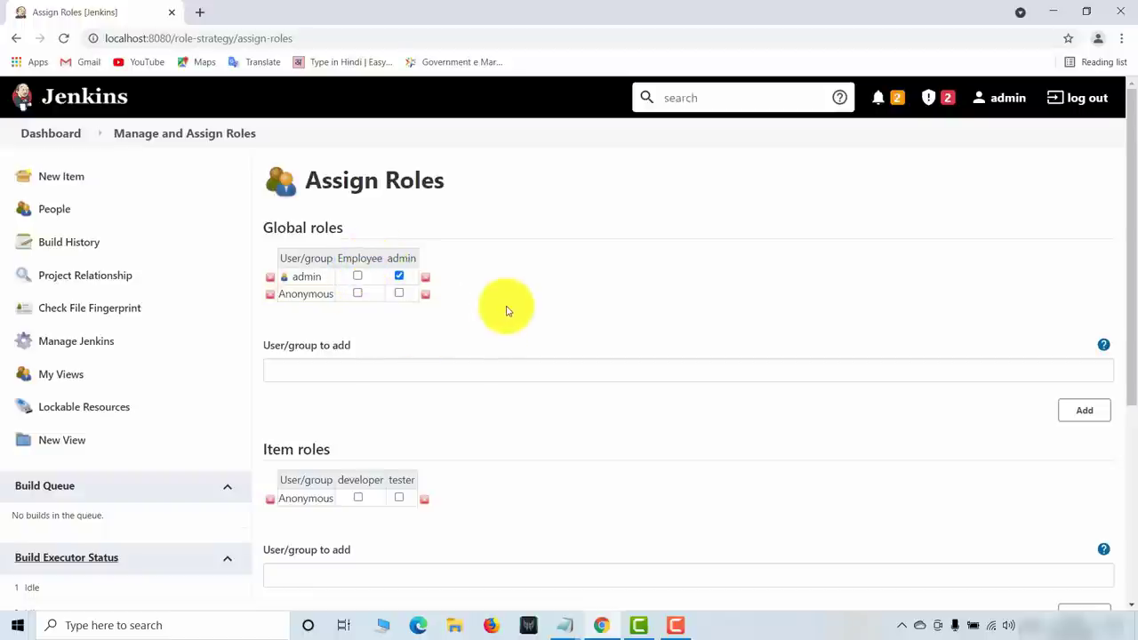
Step: Add the first user account to the Item roles table
{"action": "scroll", "coordinate": [491, 358], "scroll_direction": "down", "scroll_amount": 2}
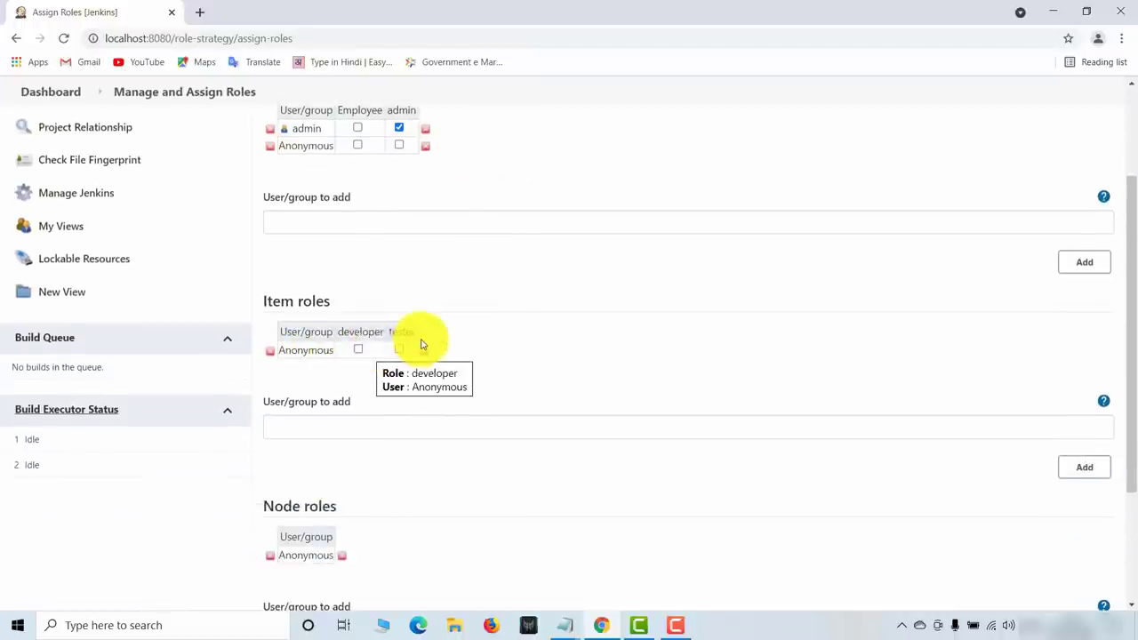
{"action": "left_click", "coordinate": [396, 428]}
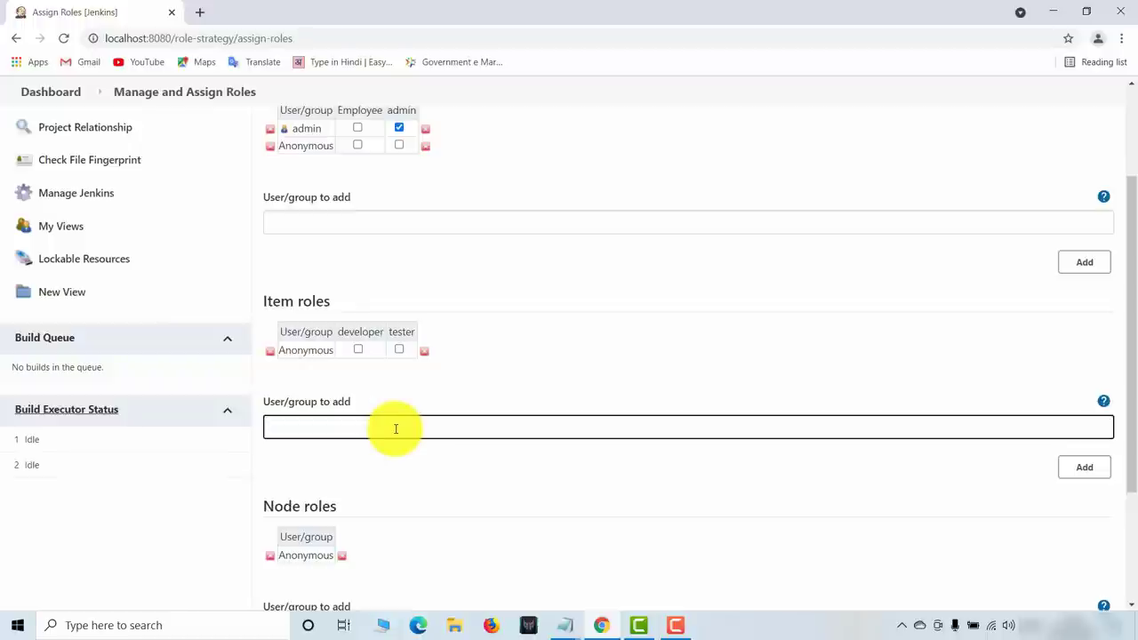
{"action": "type", "text": "b"}
{"action": "key", "text": "Caps_Lock"}
{"action": "type", "text": "H"}
{"action": "key", "text": "Caps_Lock"}
{"action": "type", "text": "B"}
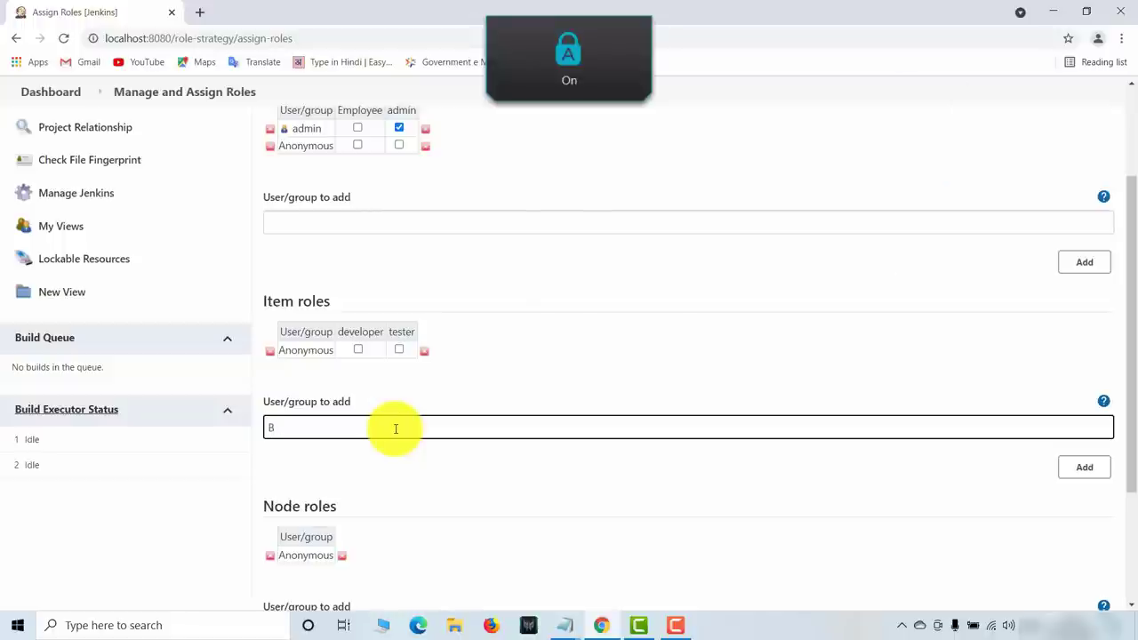
{"action": "type", "text": "hupinder"}
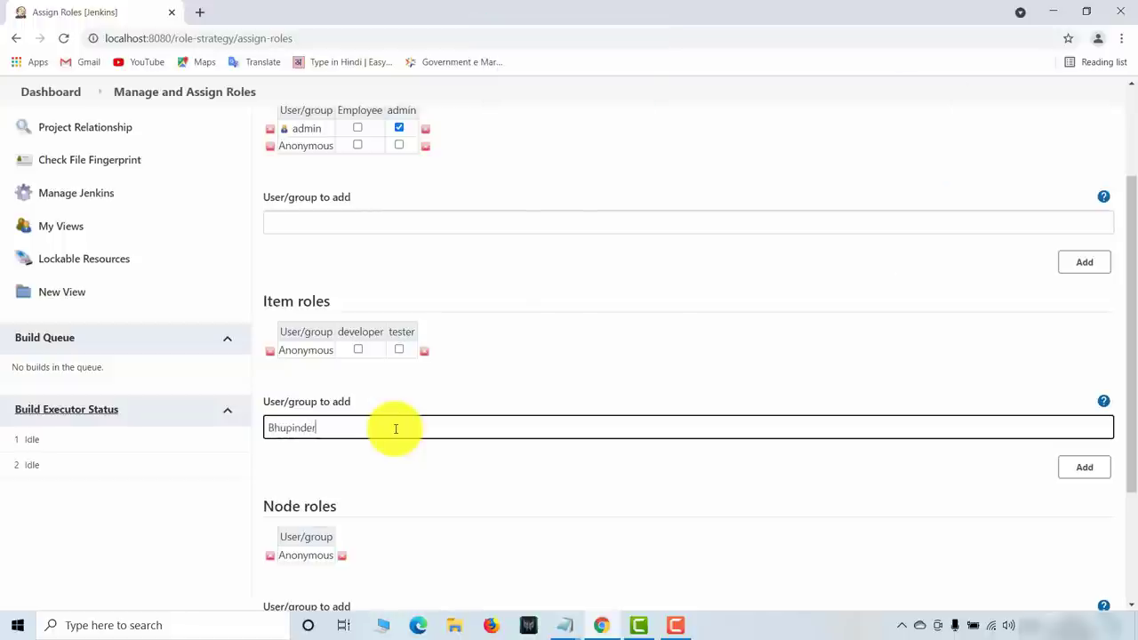
{"action": "left_click", "coordinate": [1084, 472]}
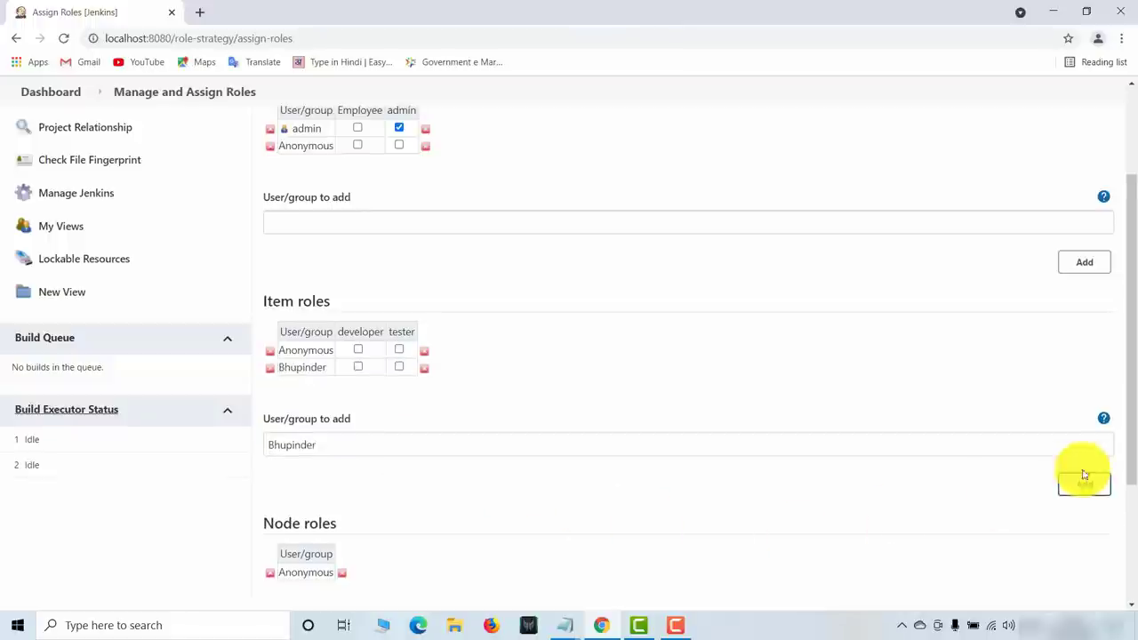
Step: Add the second user to Item roles and give the first user the developer role
{"action": "left_click", "coordinate": [387, 445]}
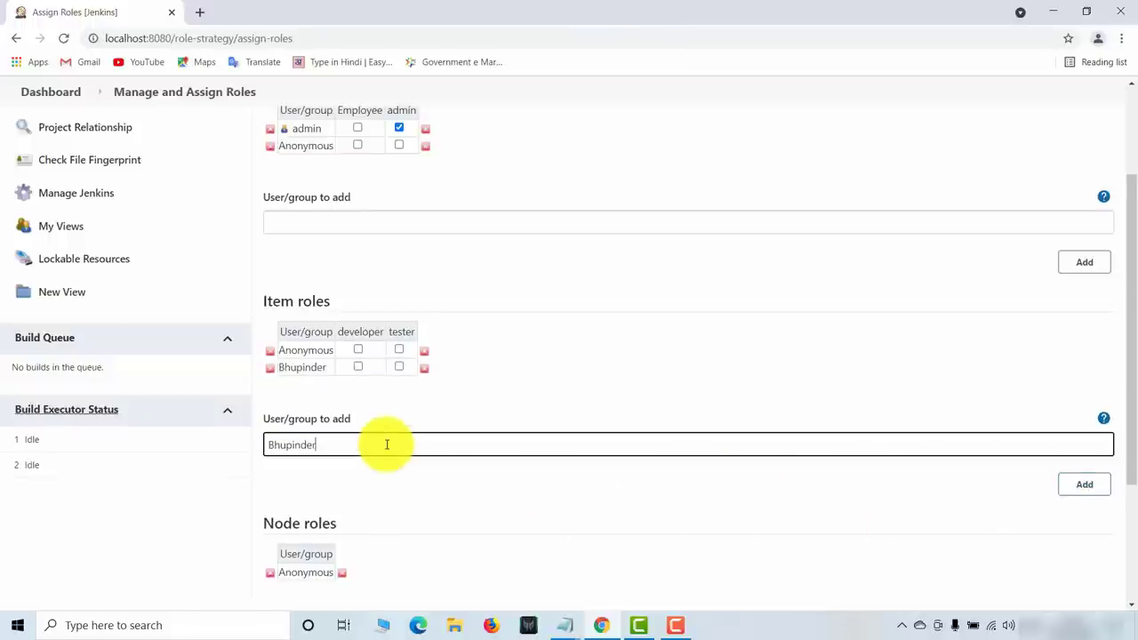
{"action": "key", "text": "BackSpace"}
{"action": "key", "text": "BackSpace"}
{"action": "key", "text": "BackSpace"}
{"action": "key", "text": "Caps_Lock"}
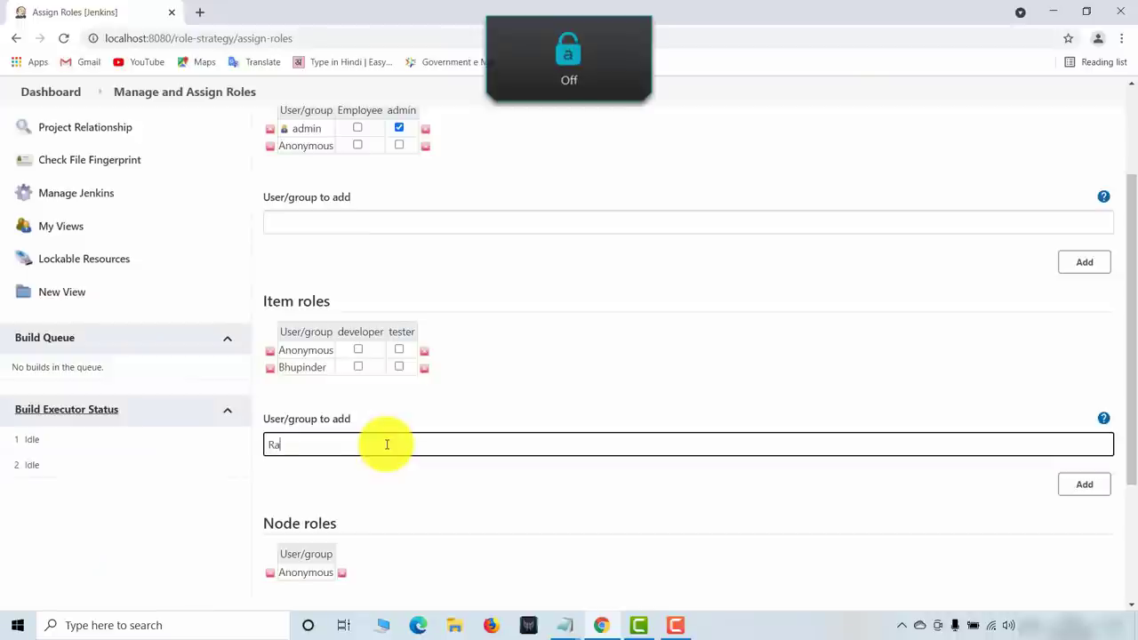
{"action": "type", "text": "Rajput"}
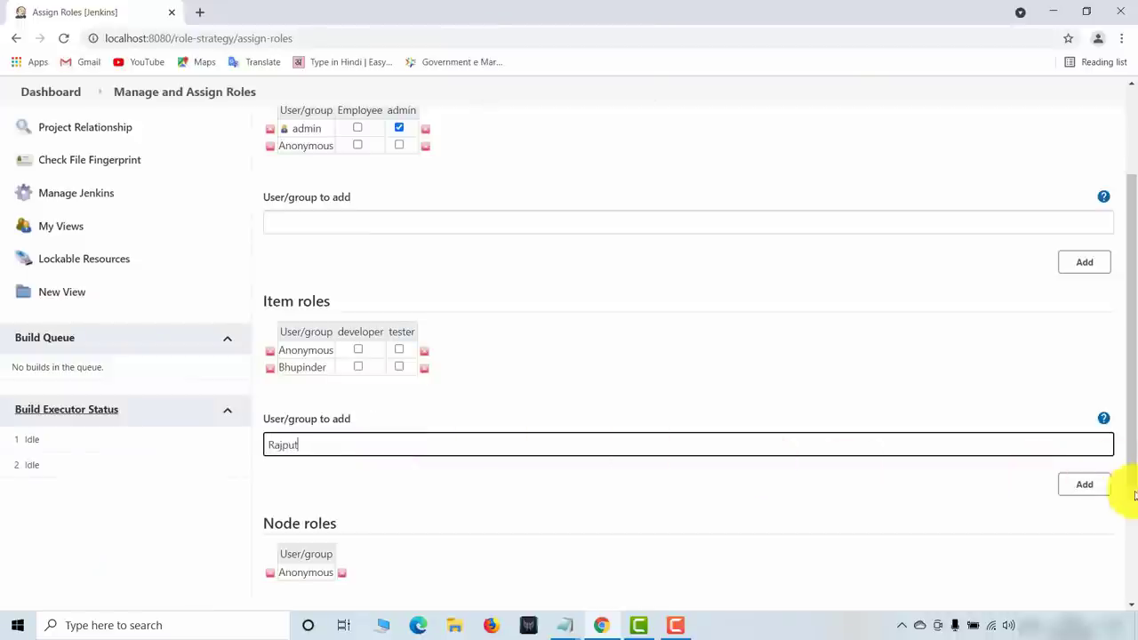
{"action": "left_click", "coordinate": [1102, 485]}
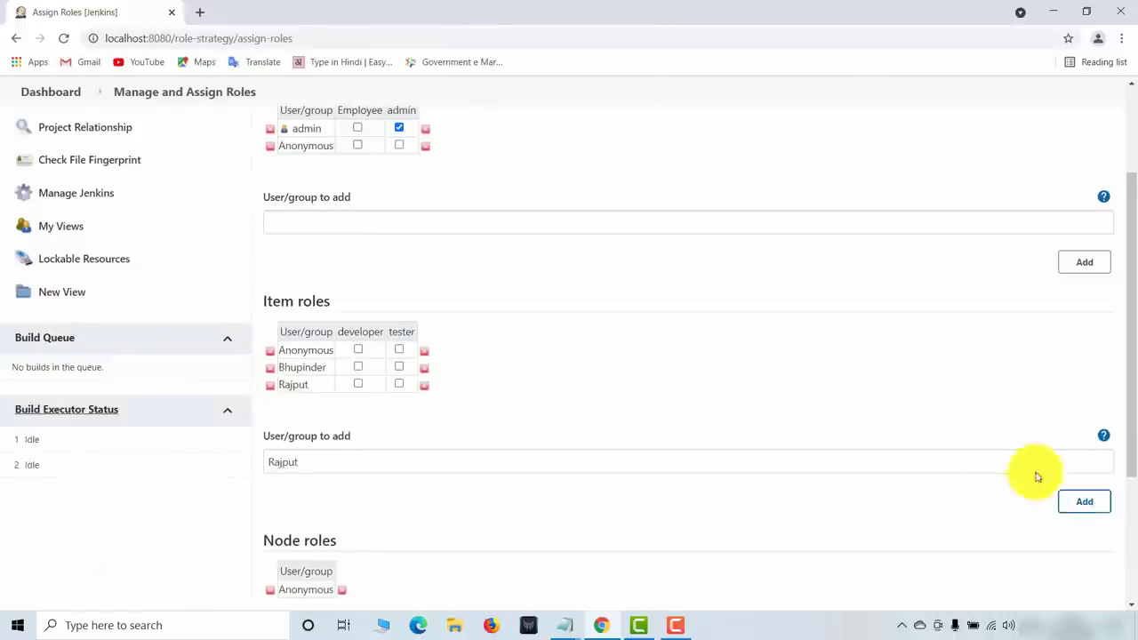
{"action": "left_click", "coordinate": [358, 368]}
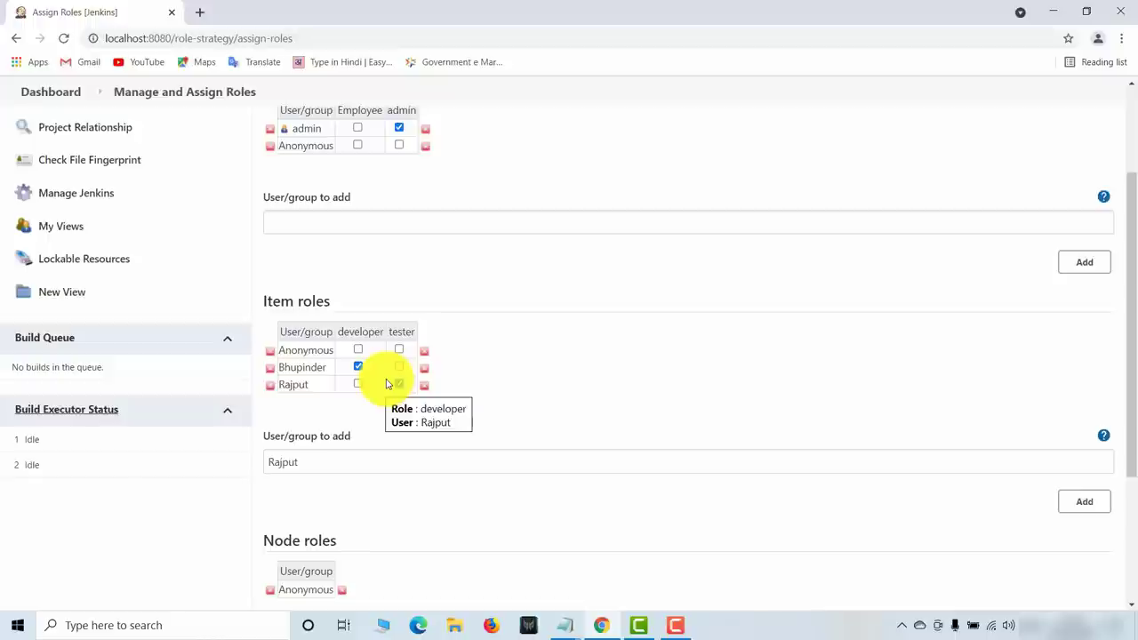
{"action": "scroll", "coordinate": [382, 356], "scroll_direction": "up", "scroll_amount": 1}
Step: Add both user accounts to the Global roles table
{"action": "left_click", "coordinate": [376, 295]}
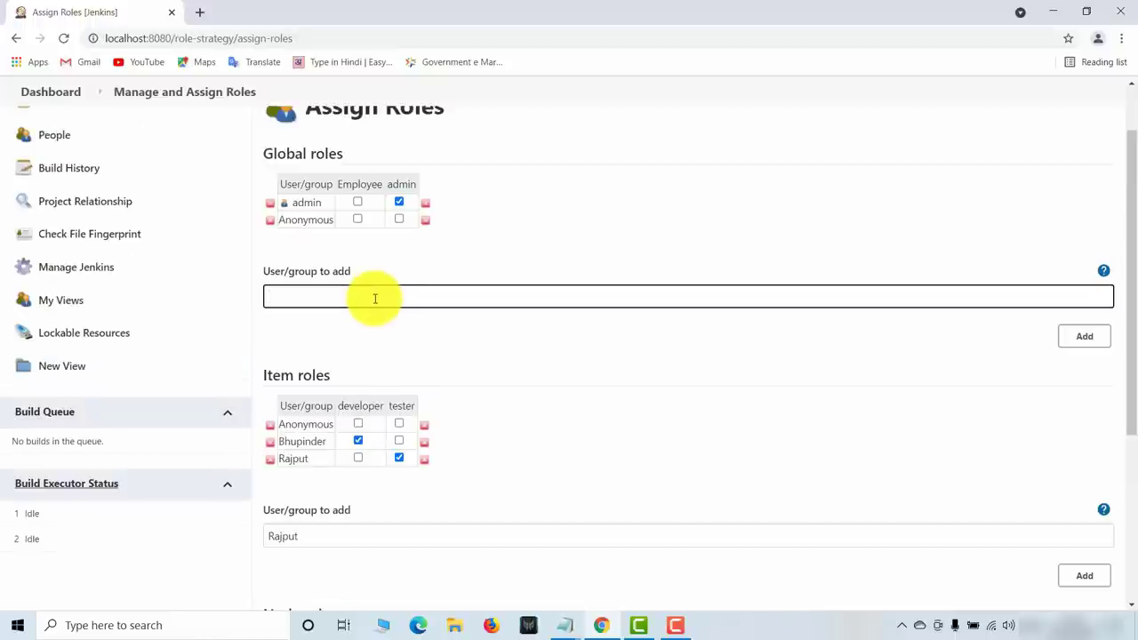
{"action": "type", "text": "B"}
{"action": "key", "text": "Caps_Lock"}
{"action": "type", "text": "h"}
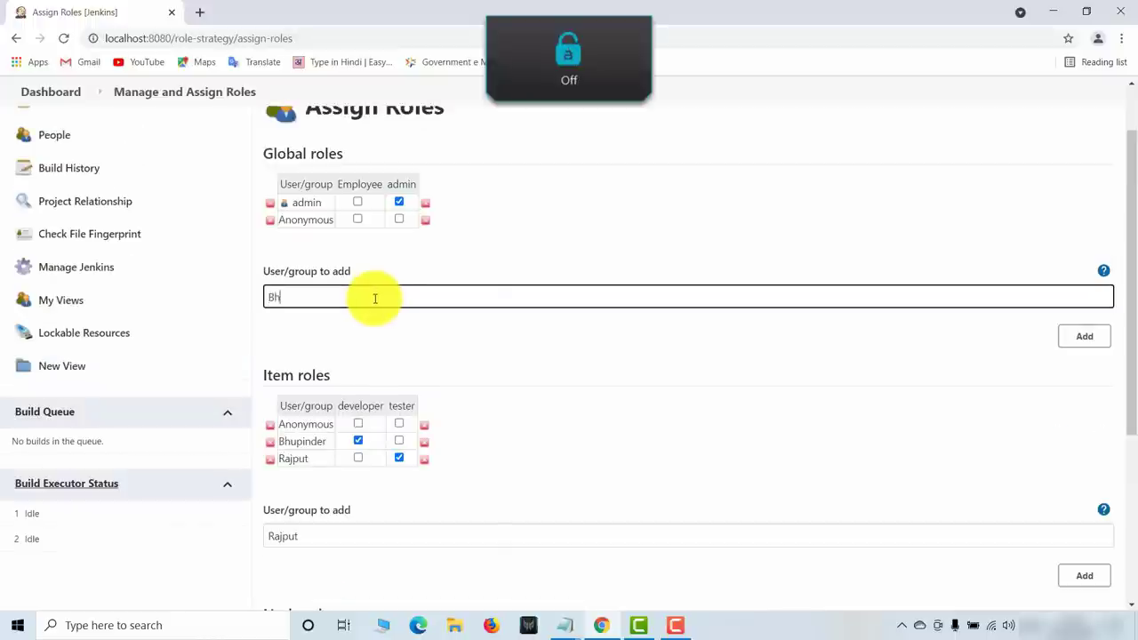
{"action": "type", "text": "upinder"}
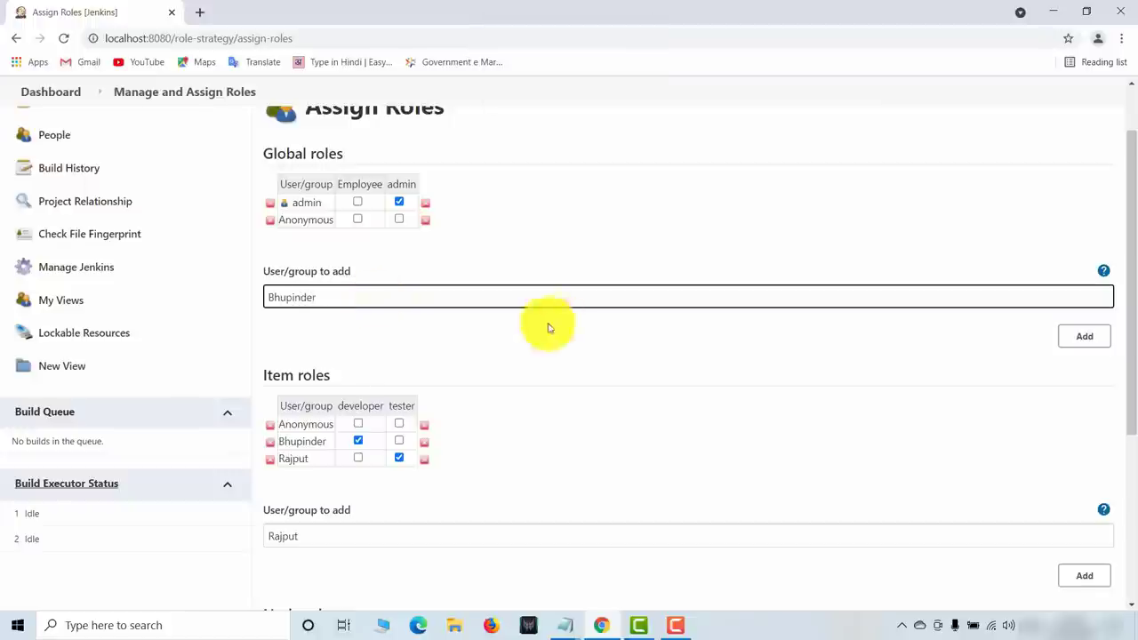
{"action": "left_click", "coordinate": [1085, 336]}
{"action": "left_click", "coordinate": [400, 317]}
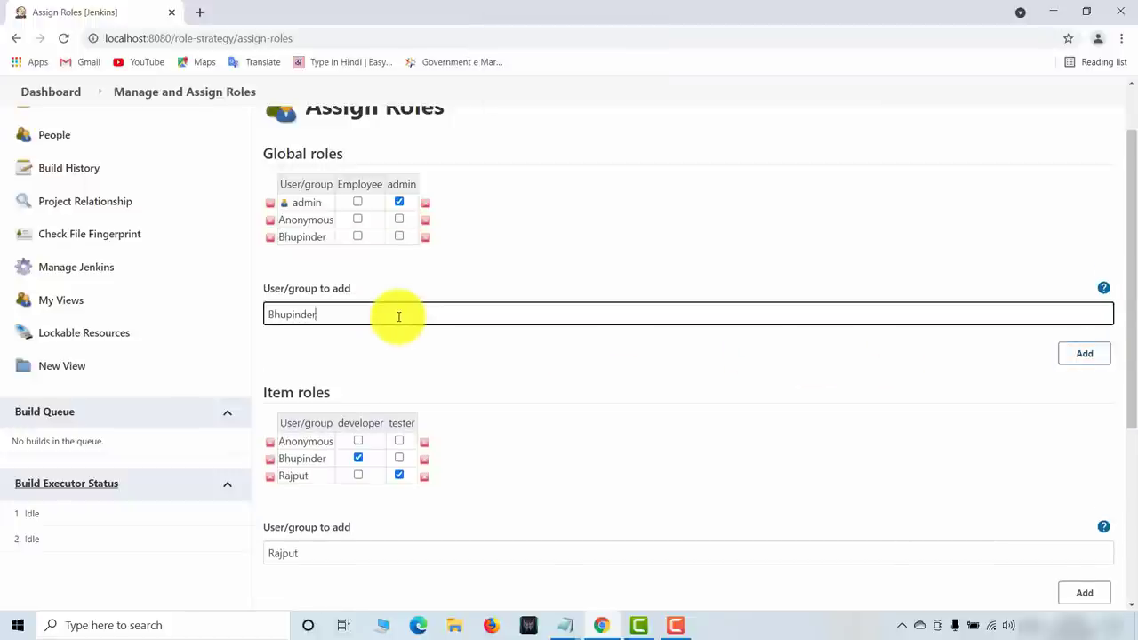
{"action": "key", "text": "BackSpace"}
{"action": "key", "text": "BackSpace"}
{"action": "key", "text": "BackSpace"}
{"action": "key", "text": "Caps_Lock"}
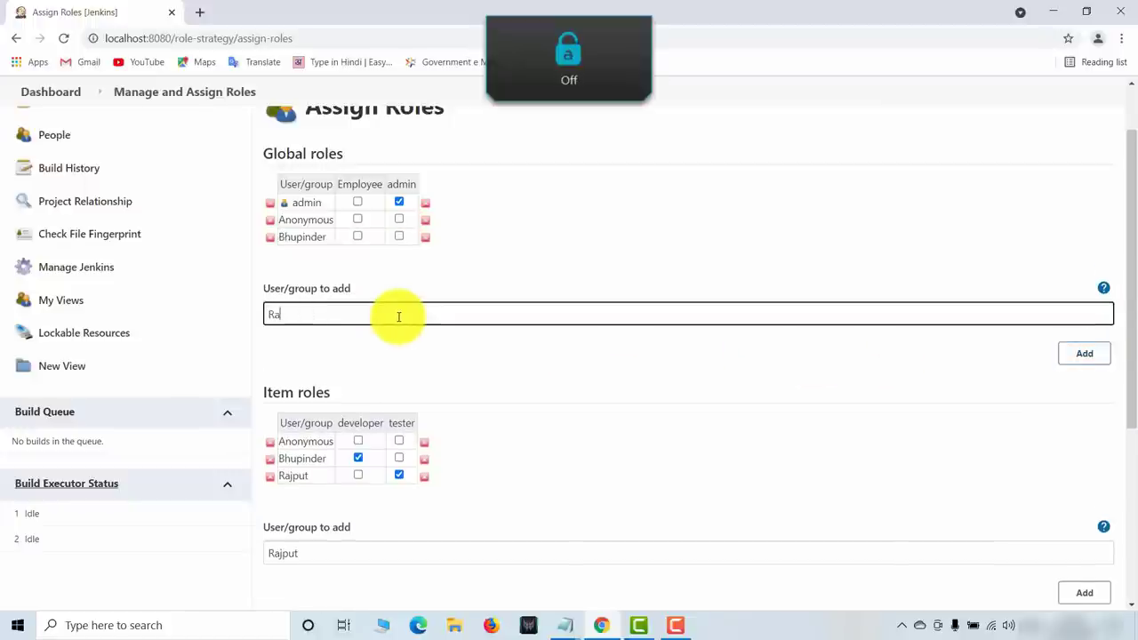
{"action": "type", "text": "Rajput"}
{"action": "left_click", "coordinate": [1084, 354]}
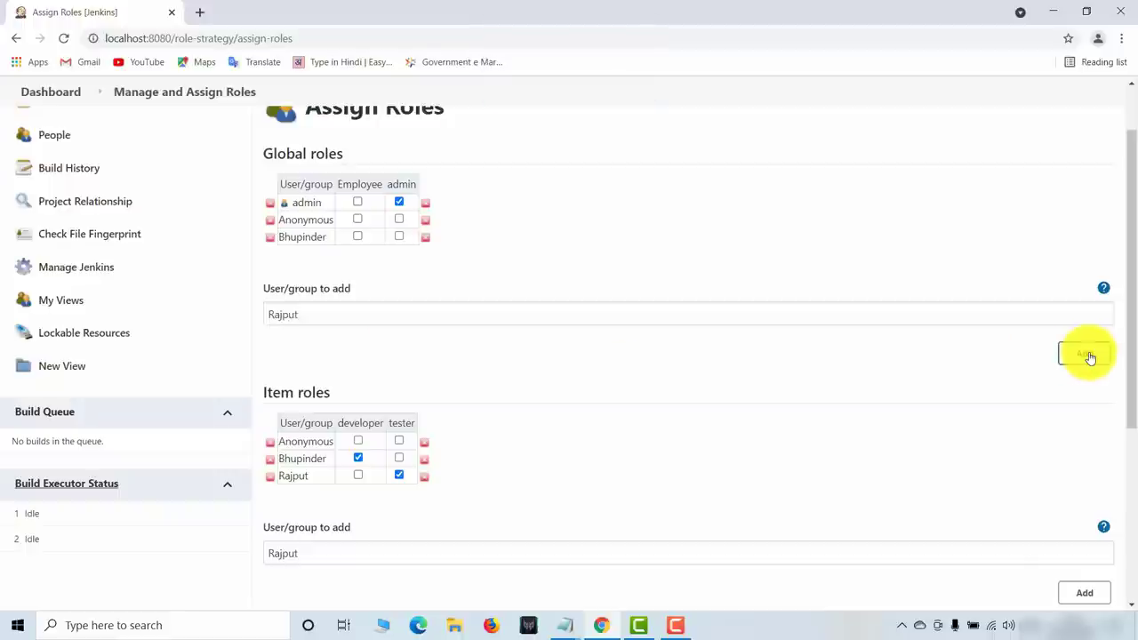
Step: Give the first user Employee, the second user the tester item role, and save
{"action": "left_click", "coordinate": [357, 236]}
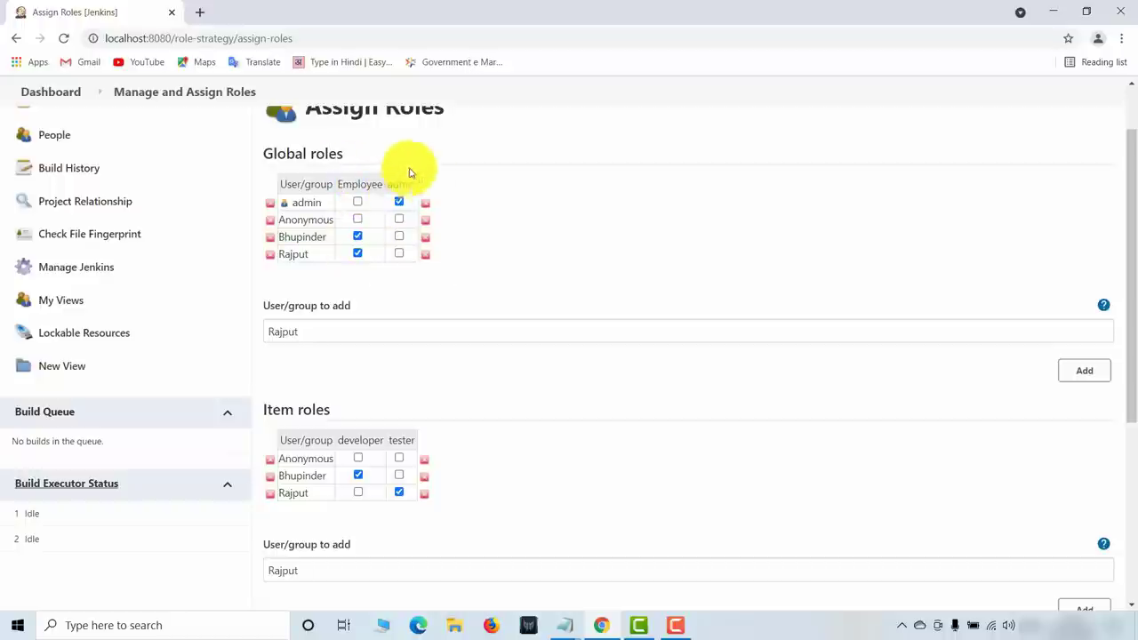
{"action": "left_click", "coordinate": [357, 237]}
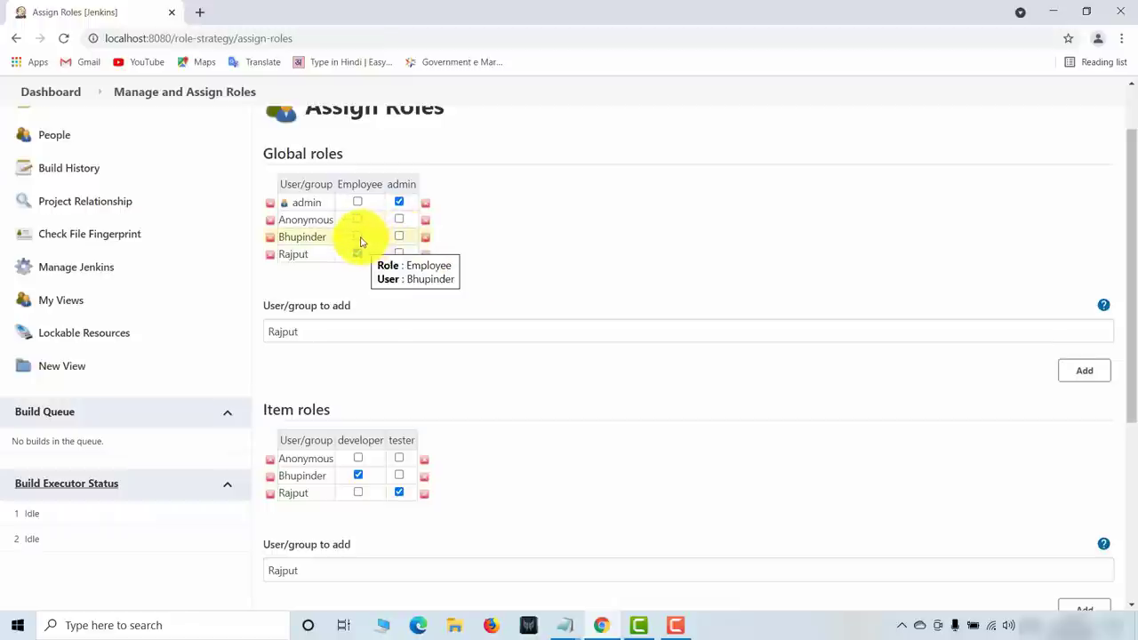
{"action": "left_click", "coordinate": [359, 236]}
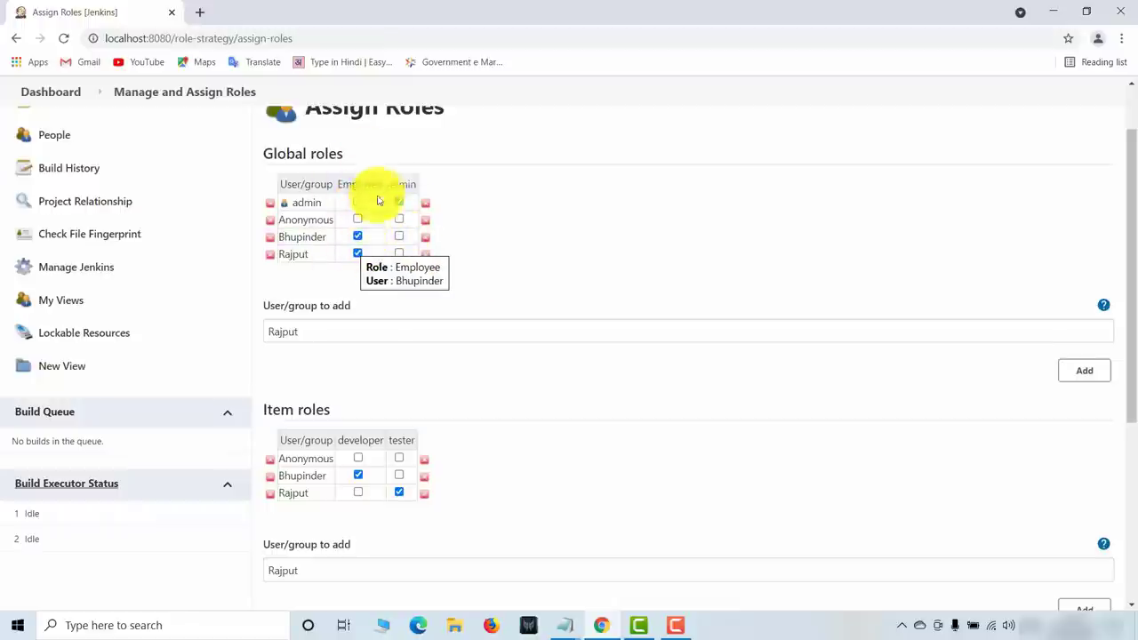
{"action": "scroll", "coordinate": [488, 376], "scroll_direction": "down", "scroll_amount": 3}
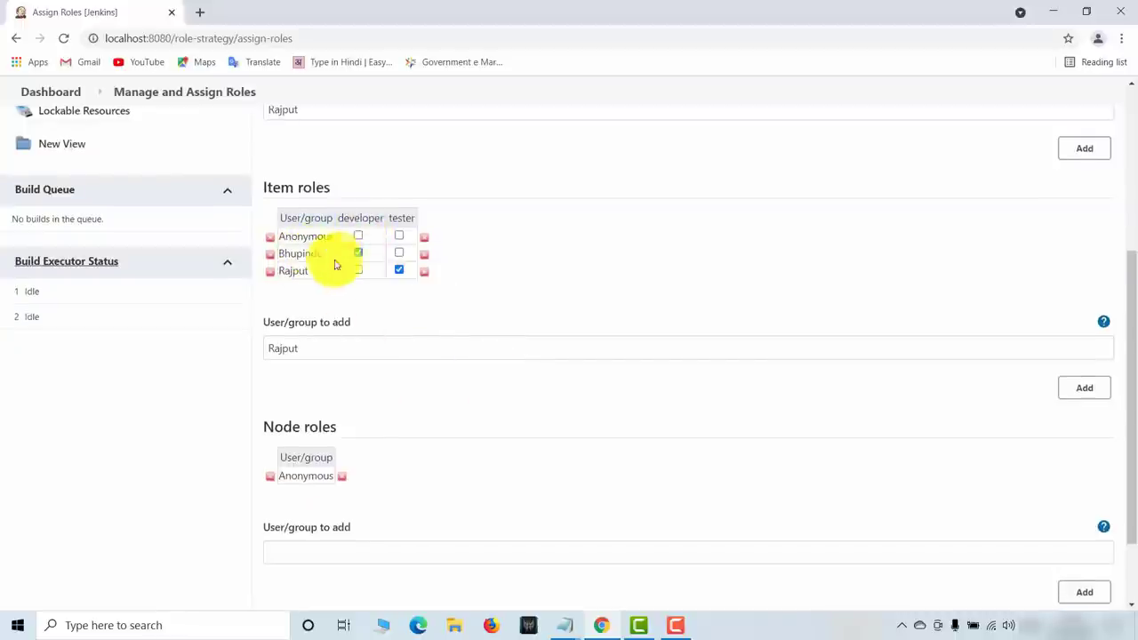
{"action": "left_click", "coordinate": [398, 271]}
{"action": "scroll", "coordinate": [376, 394], "scroll_direction": "down", "scroll_amount": 2}
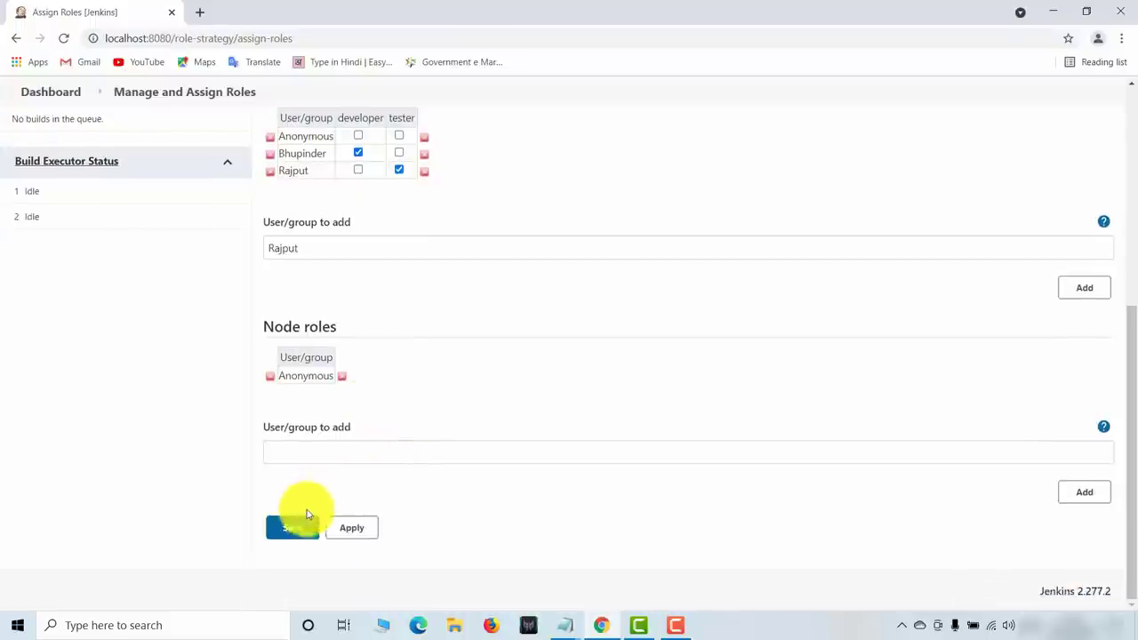
{"action": "left_click", "coordinate": [291, 533]}
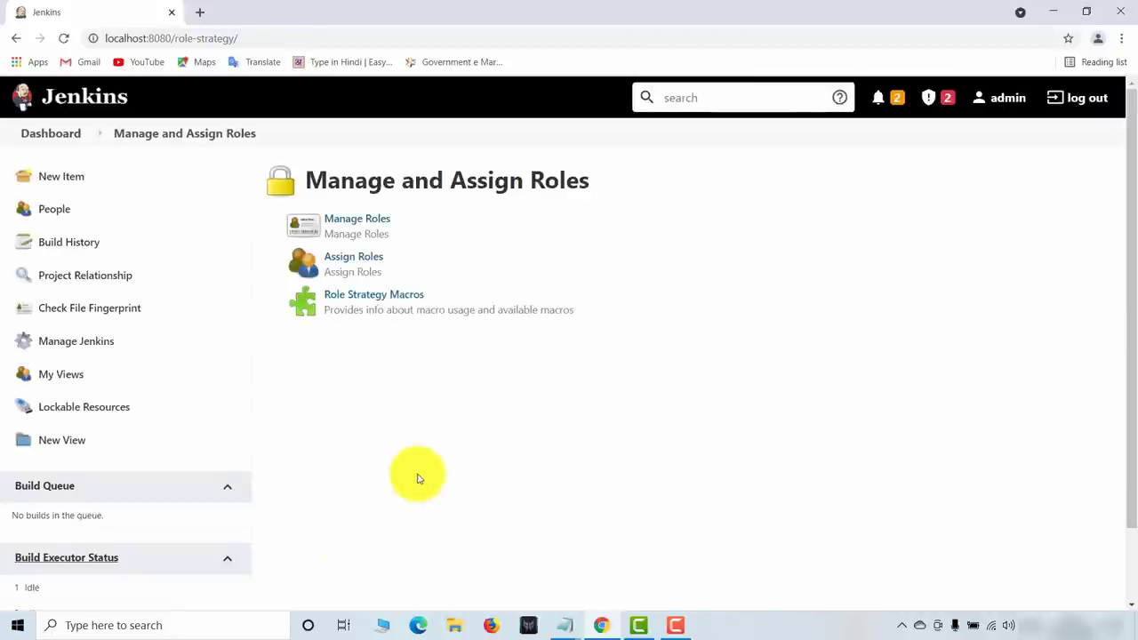
Step: Create and save a Devproject1 job copied from MyFirstJob
{"action": "left_click", "coordinate": [73, 179]}
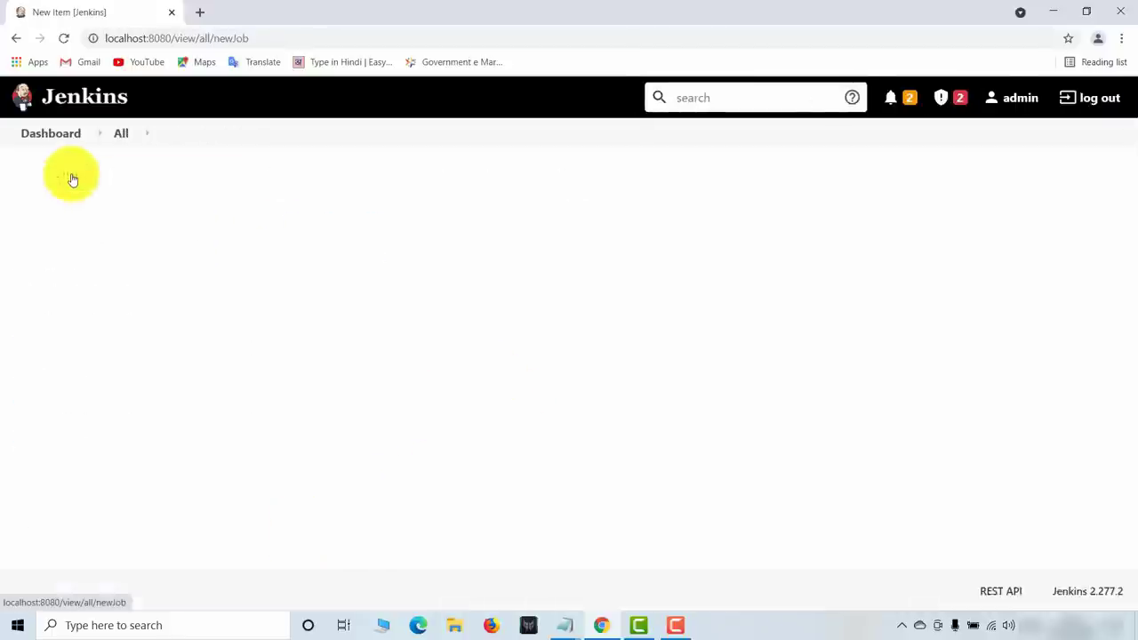
{"action": "key", "text": "Caps_Lock"}
{"action": "type", "text": "Devproject1"}
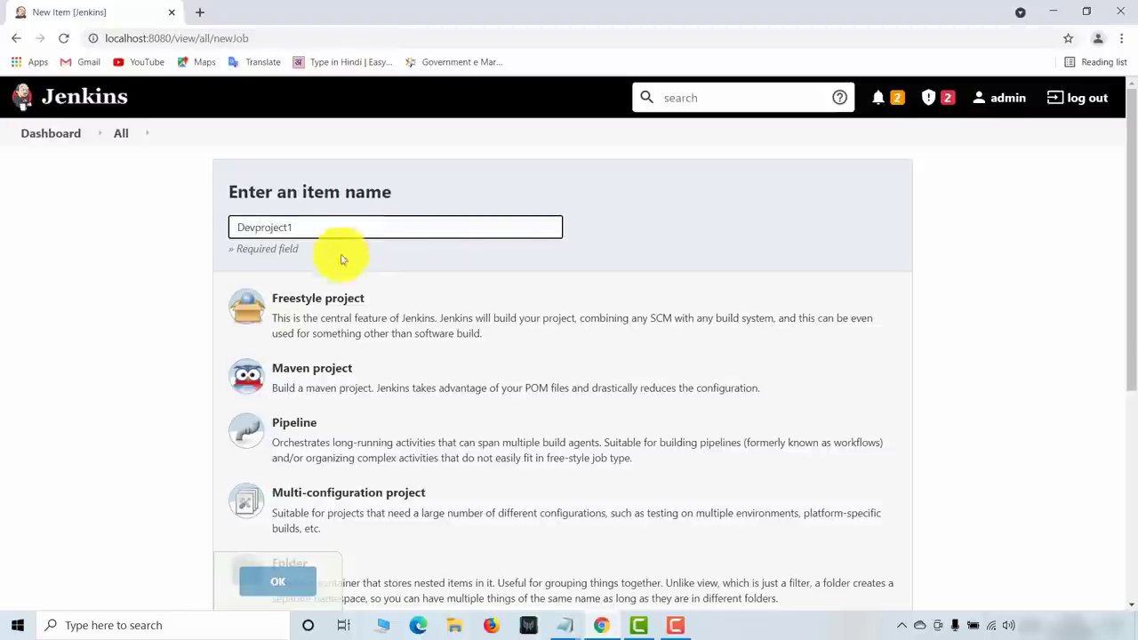
{"action": "scroll", "coordinate": [376, 394], "scroll_direction": "down", "scroll_amount": 4}
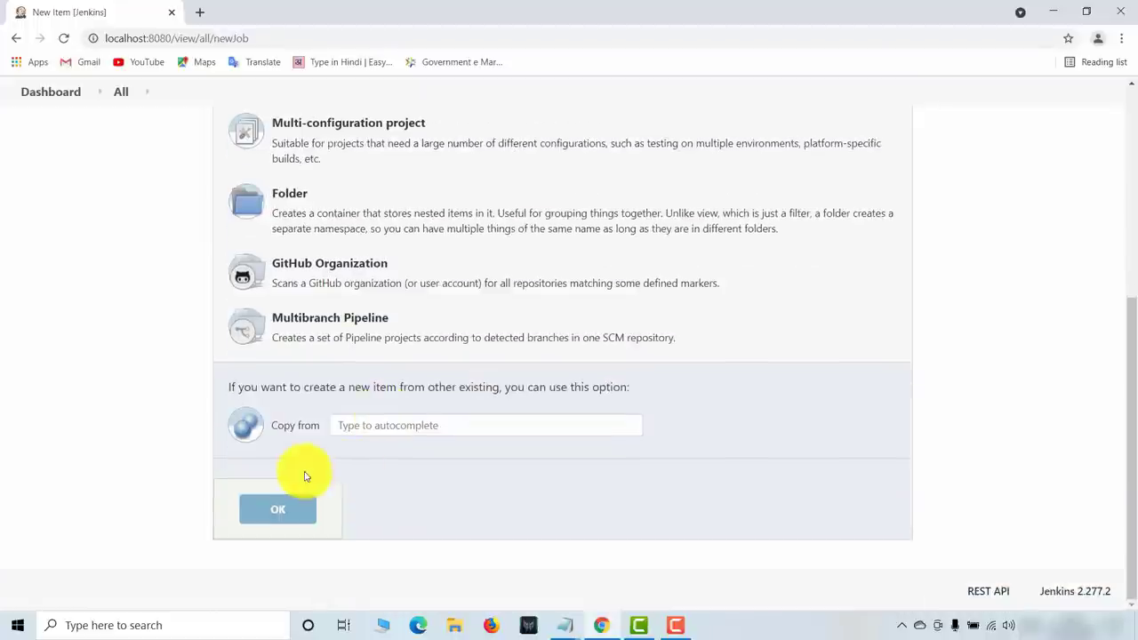
{"action": "left_click", "coordinate": [411, 431]}
{"action": "type", "text": "my"}
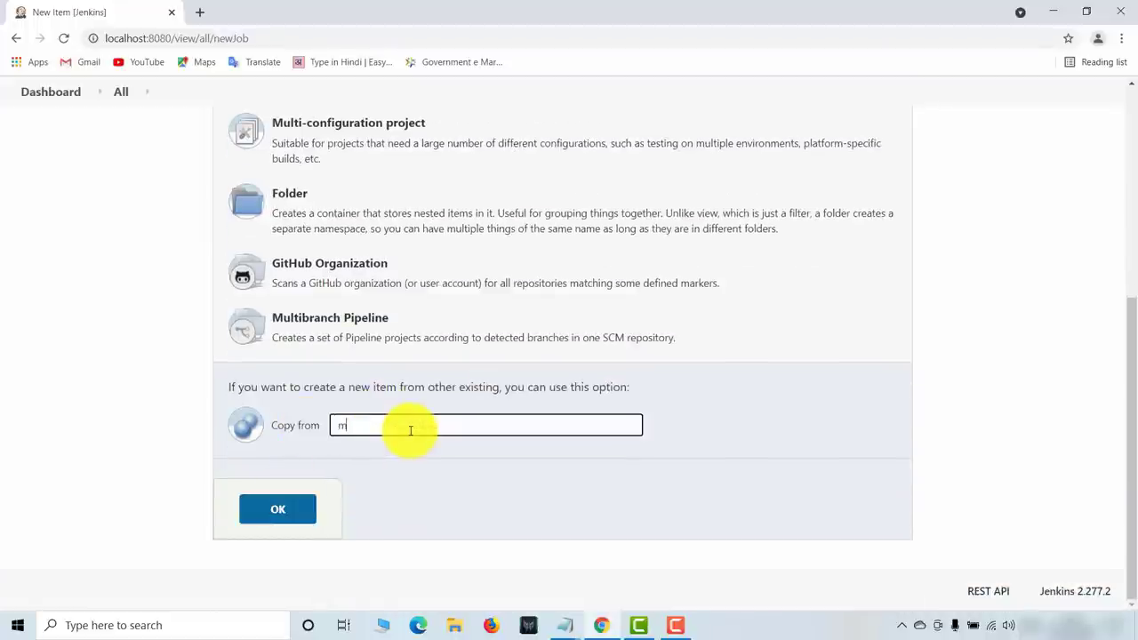
{"action": "left_click", "coordinate": [406, 446]}
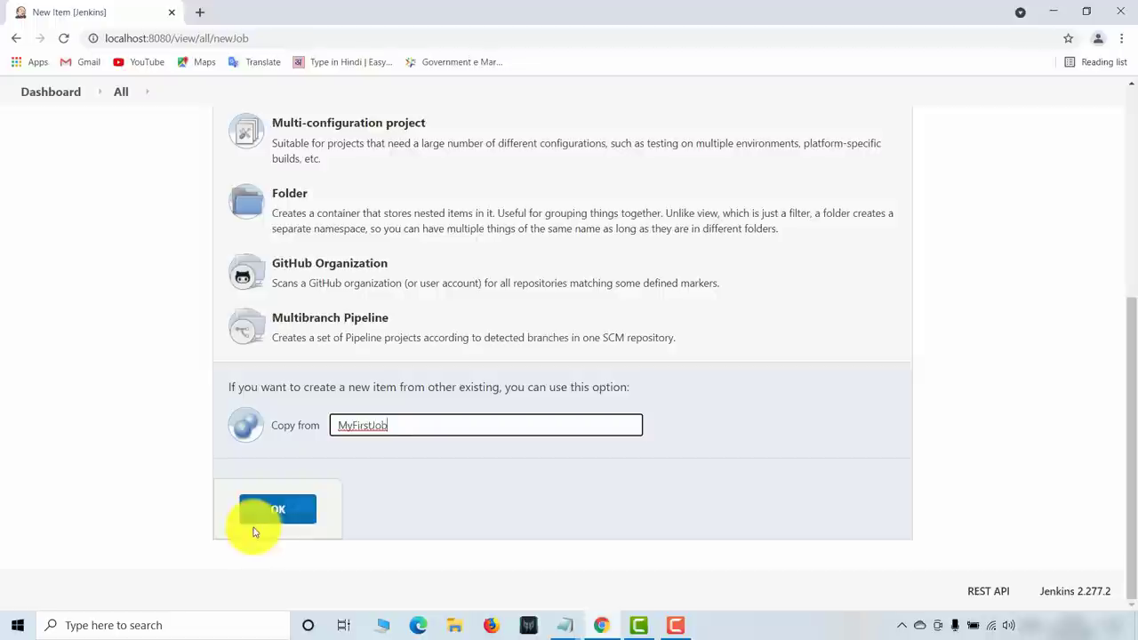
{"action": "left_click", "coordinate": [283, 507]}
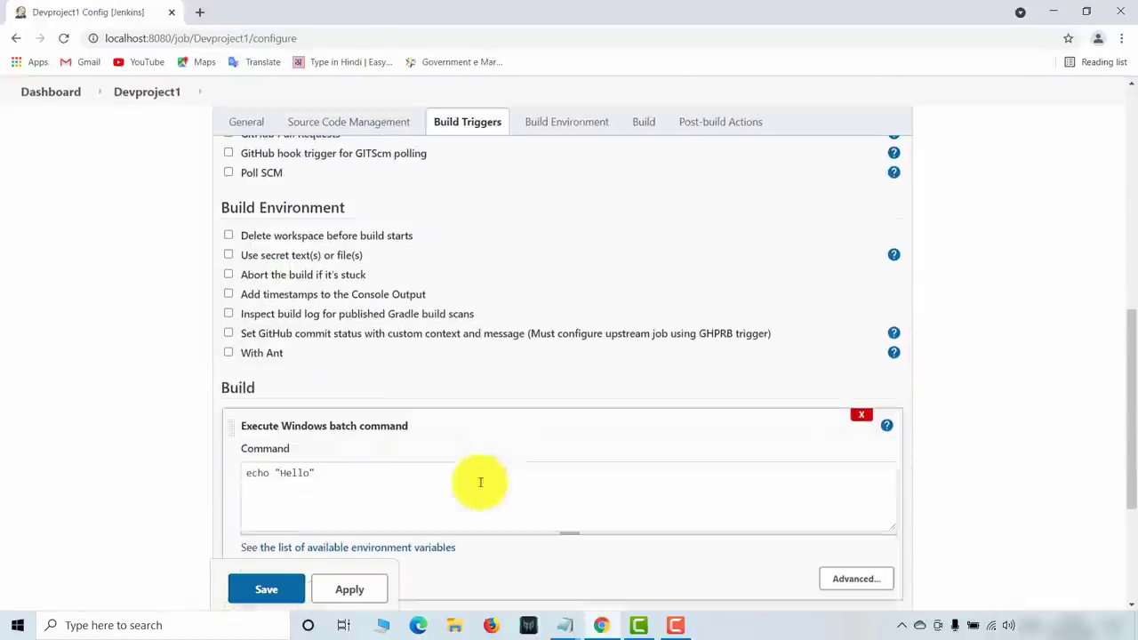
{"action": "left_click", "coordinate": [271, 589]}
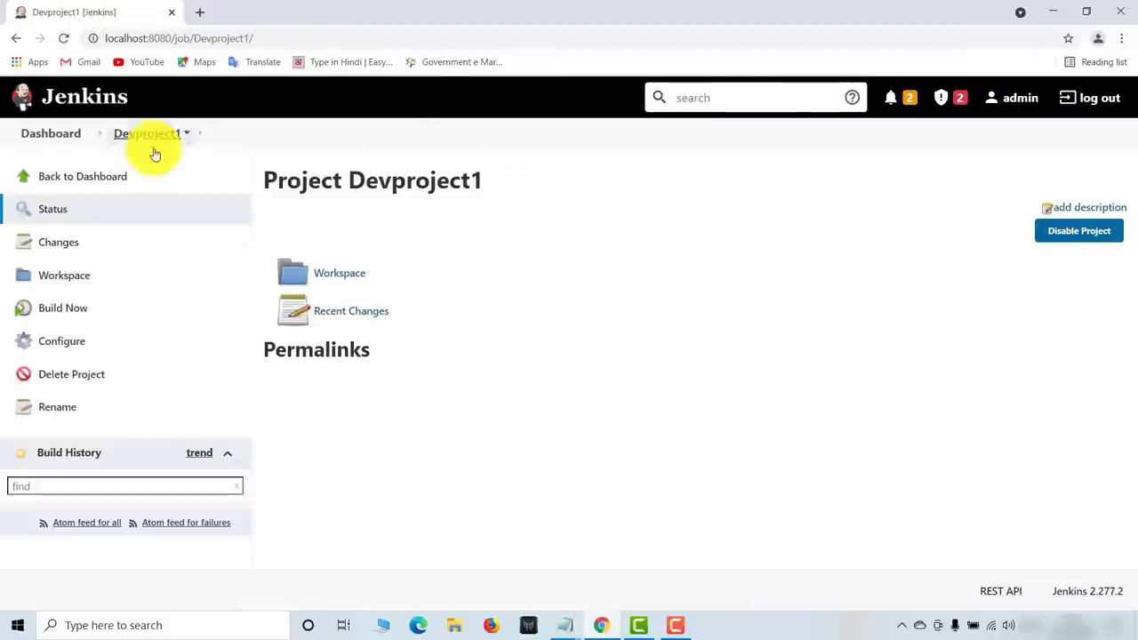
{"action": "left_click", "coordinate": [122, 180]}
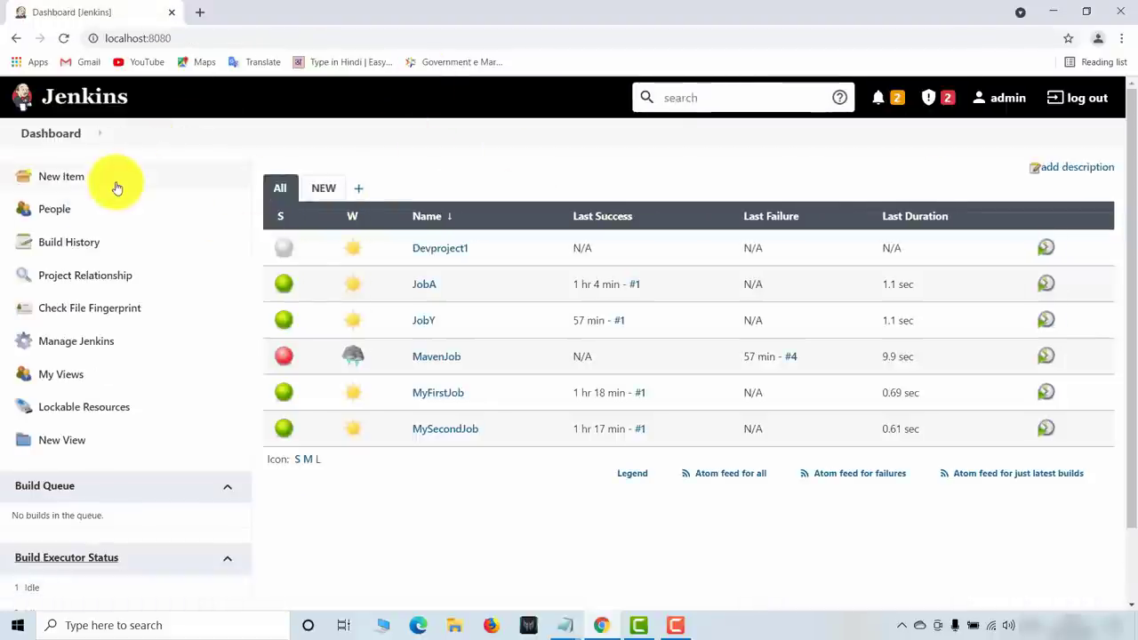
Step: Create and save a test1 job copied from MySecondJob
{"action": "left_click", "coordinate": [117, 185]}
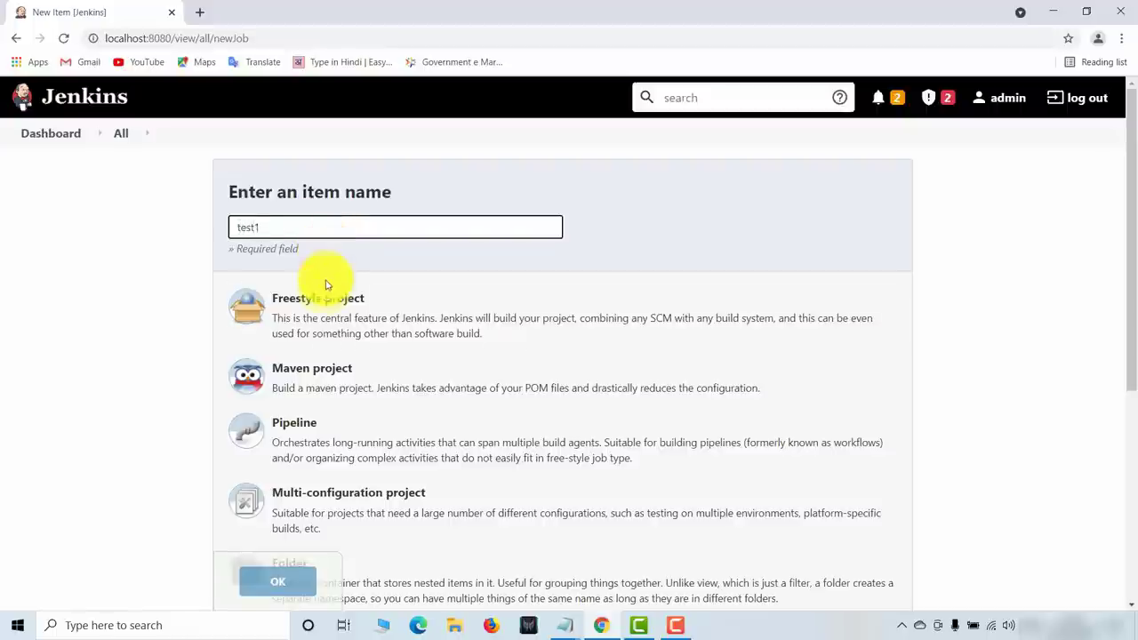
{"action": "scroll", "coordinate": [356, 520], "scroll_direction": "down", "scroll_amount": 5}
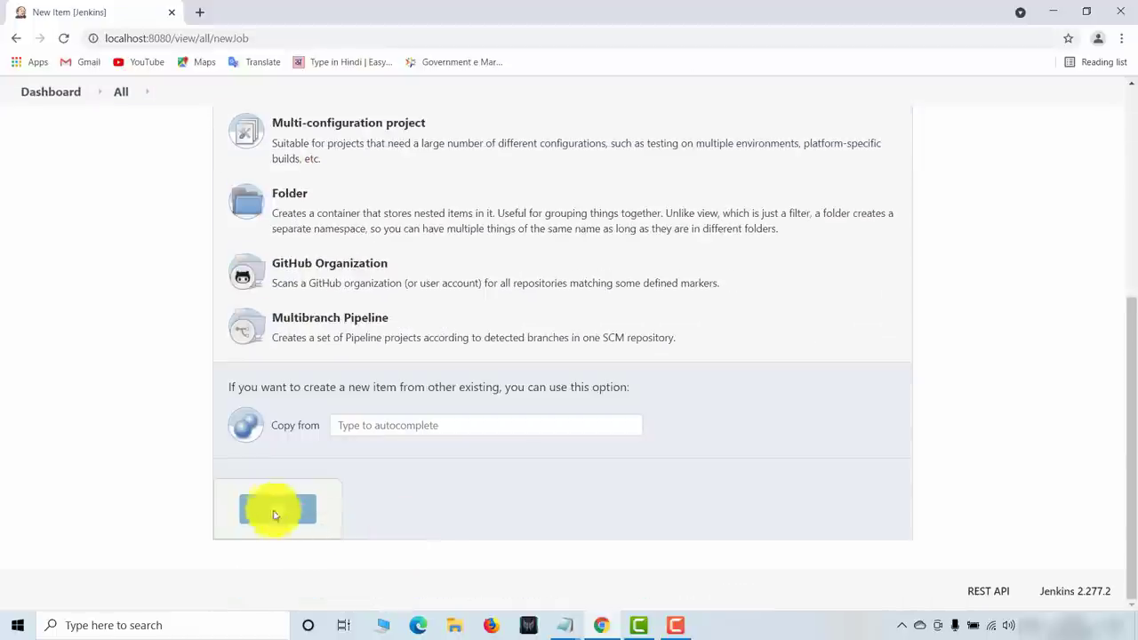
{"action": "left_click", "coordinate": [414, 425]}
{"action": "type", "text": "my"}
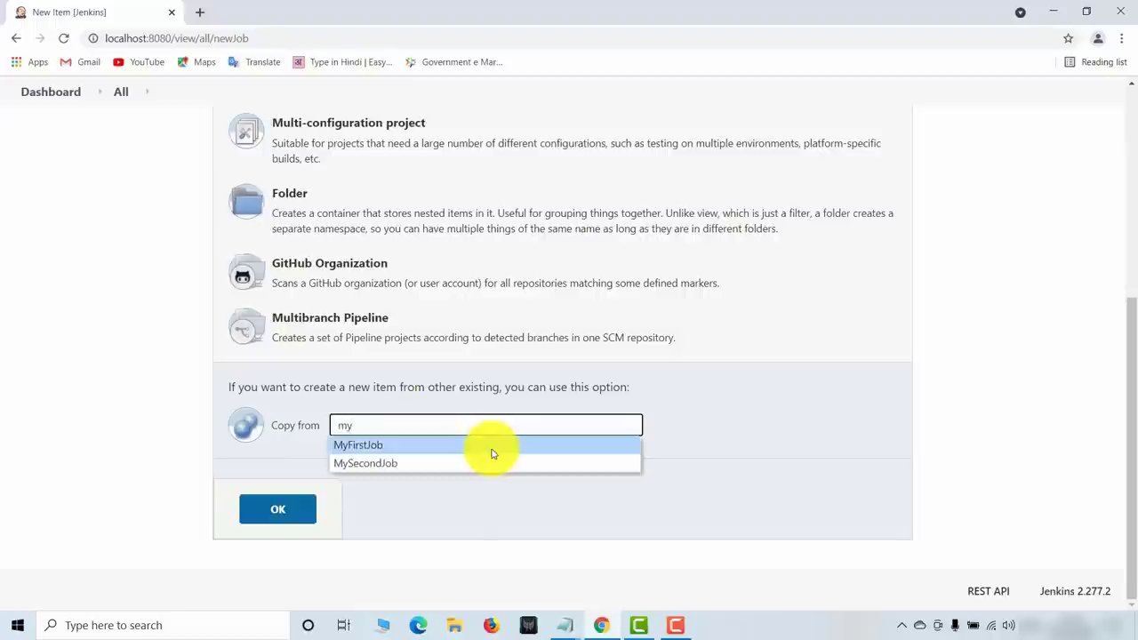
{"action": "left_click", "coordinate": [457, 461]}
{"action": "left_click", "coordinate": [302, 514]}
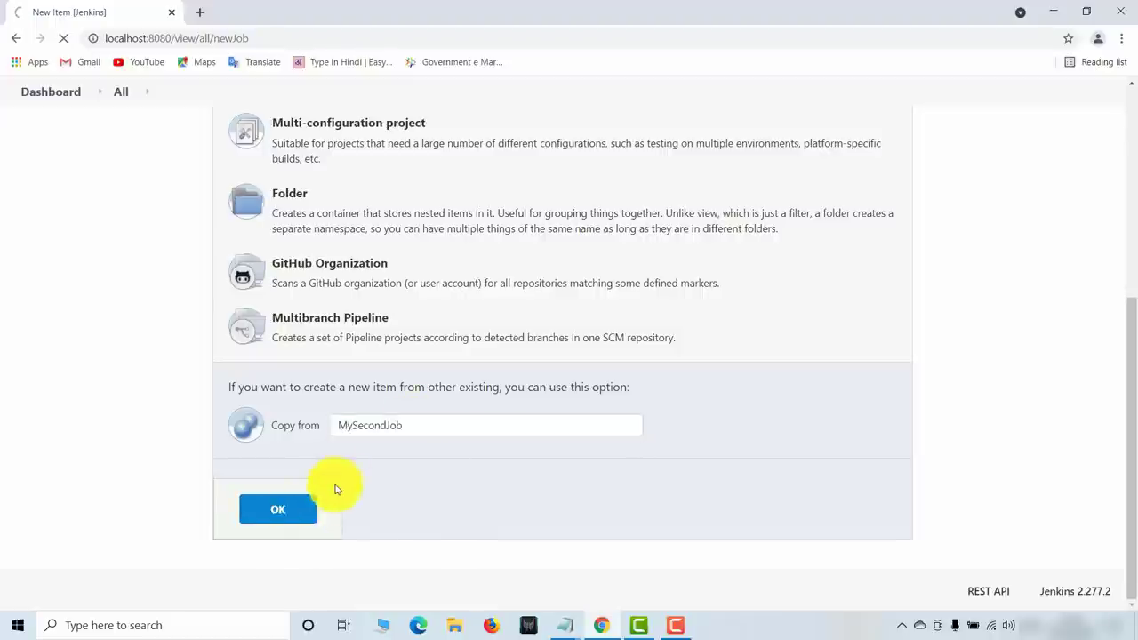
{"action": "scroll", "coordinate": [450, 450], "scroll_direction": "down", "scroll_amount": 15}
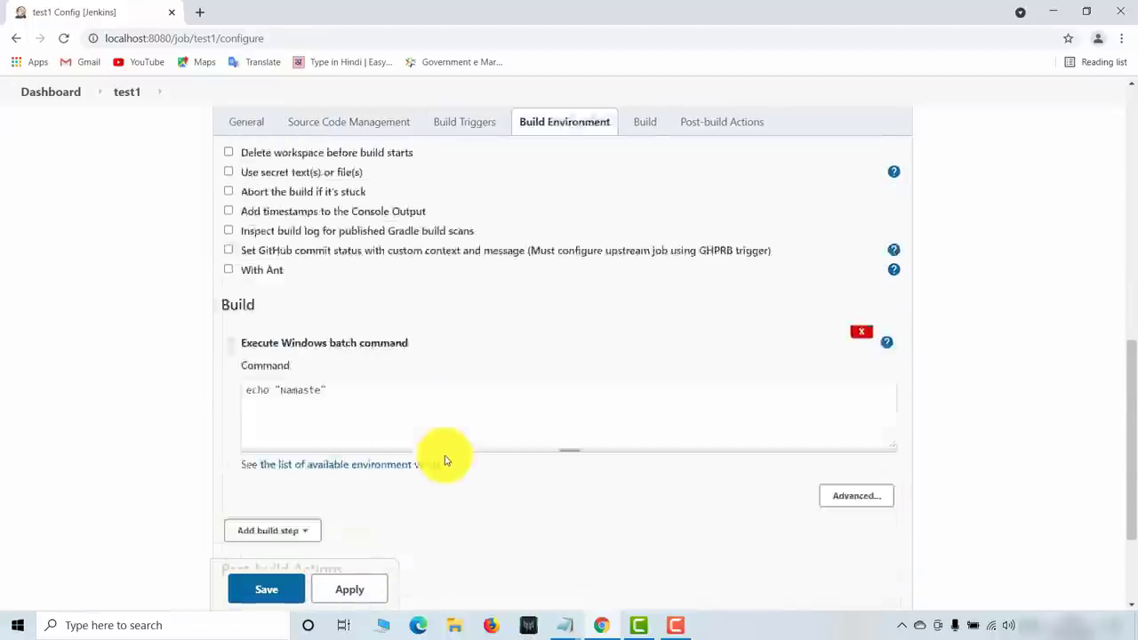
{"action": "left_click", "coordinate": [285, 514]}
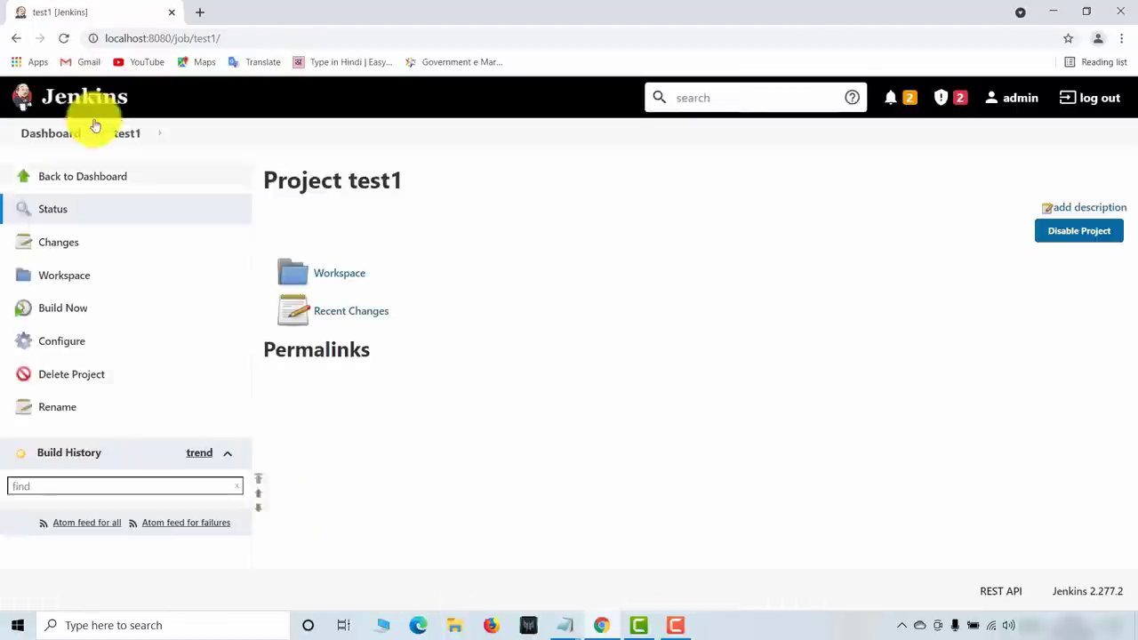
{"action": "left_click", "coordinate": [114, 174]}
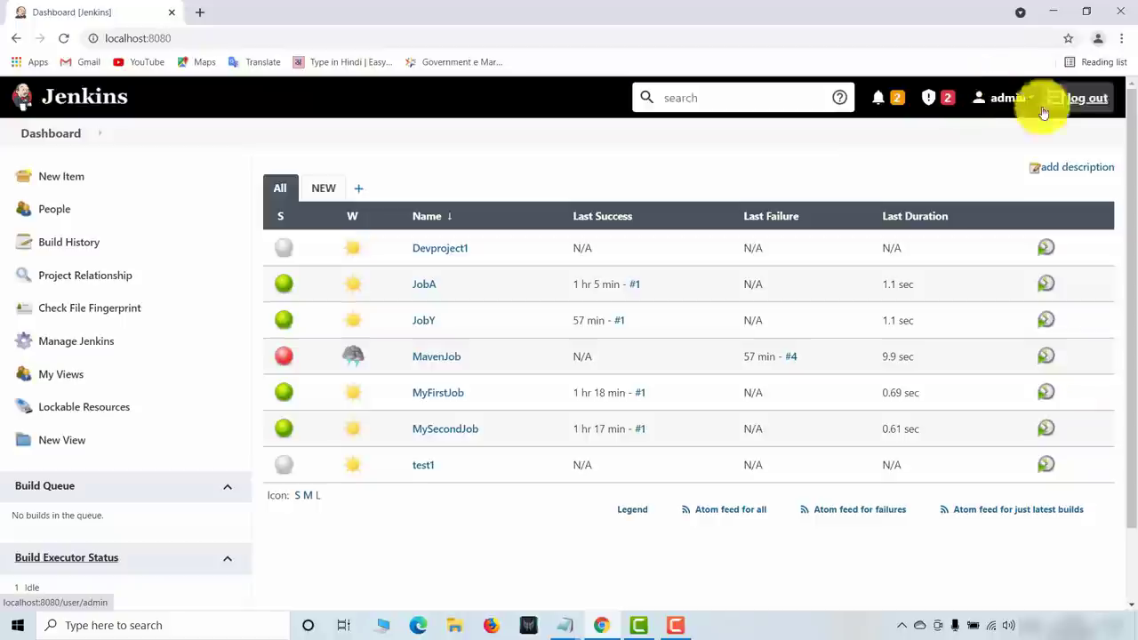
Step: Log out, sign in as the first new user, get Access Denied for missing Overall/Read, and log out
{"action": "left_click", "coordinate": [1086, 100]}
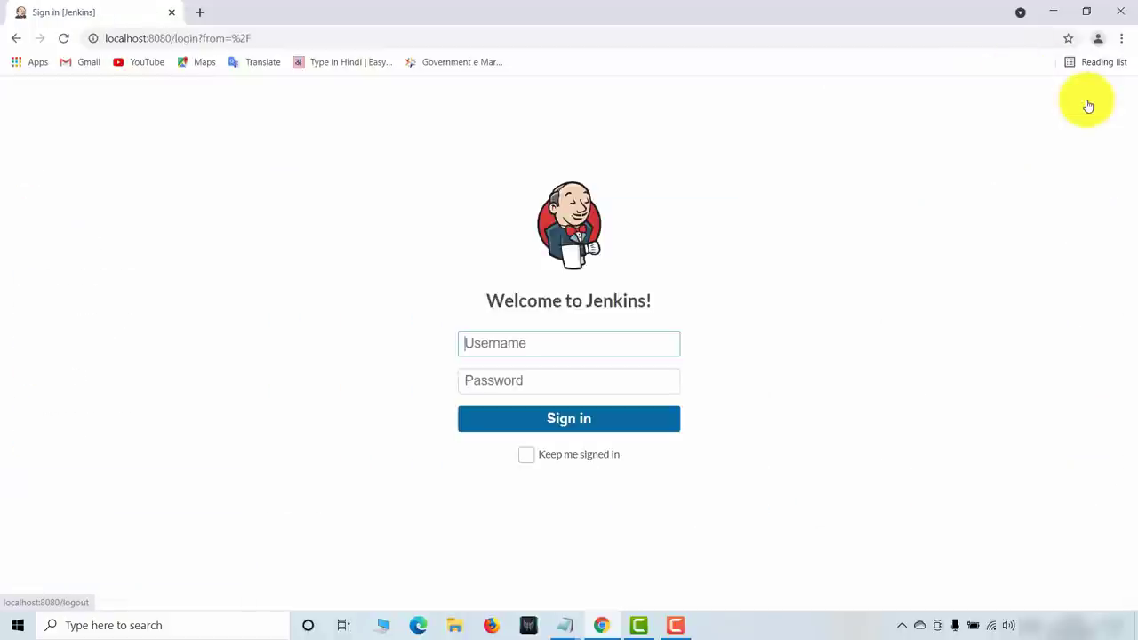
{"action": "key", "text": "Caps_Lock"}
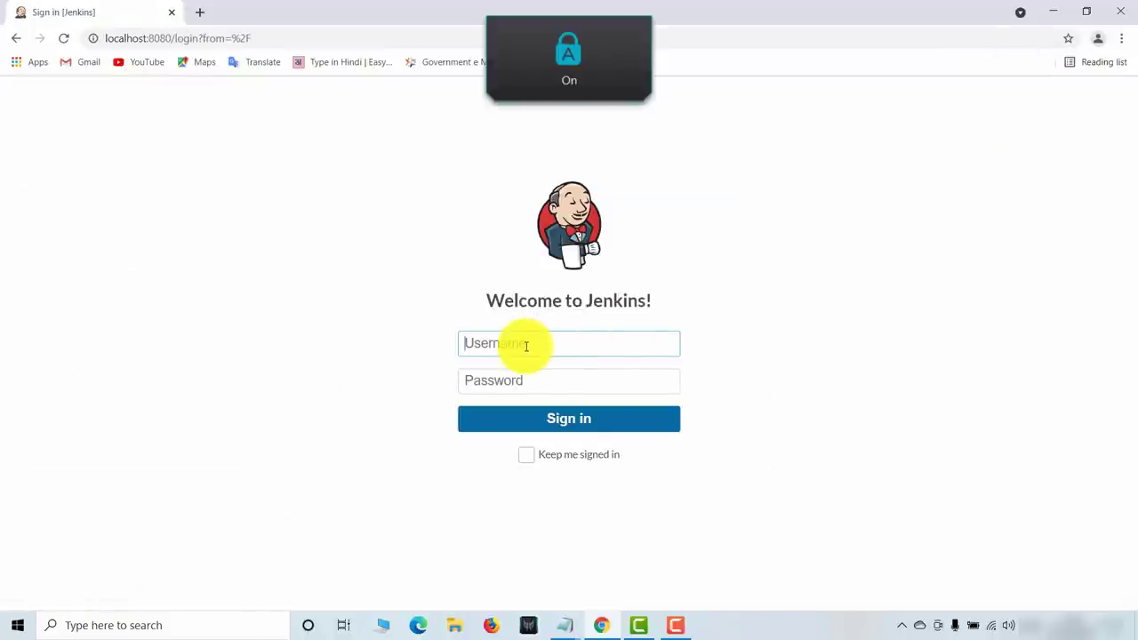
{"action": "type", "text": "Bhupinder"}
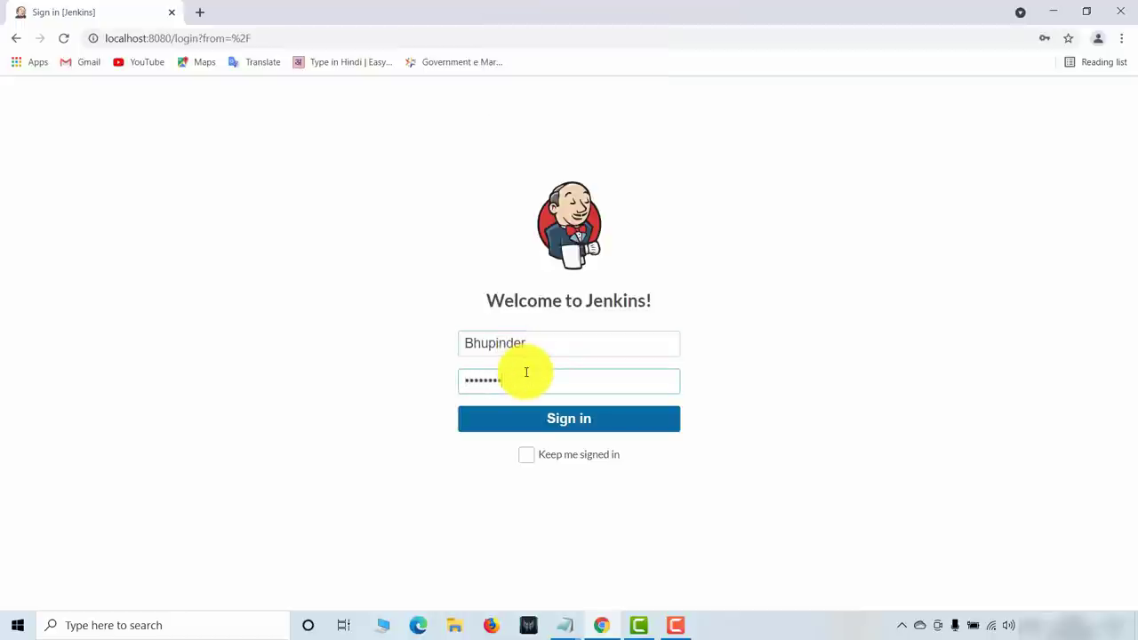
{"action": "left_click", "coordinate": [522, 416]}
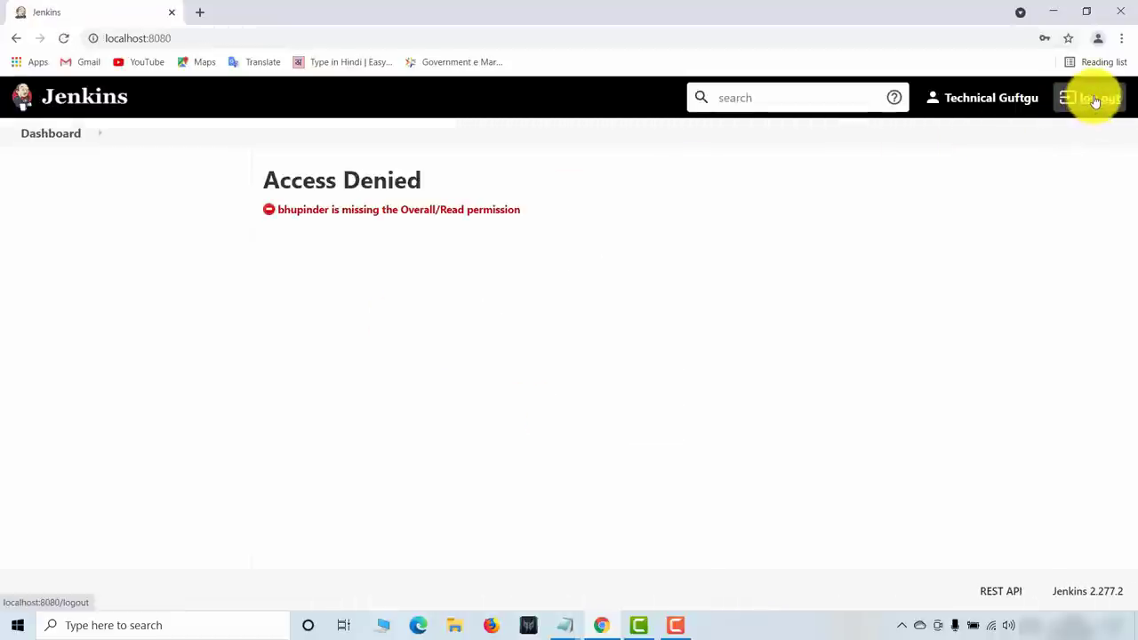
{"action": "left_click", "coordinate": [1096, 101]}
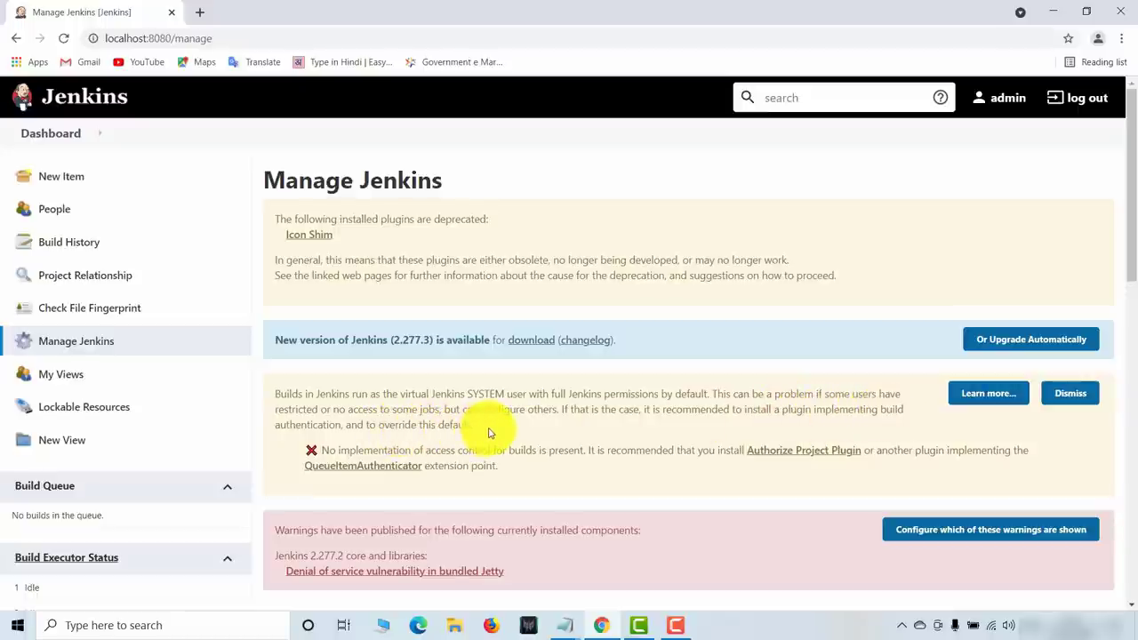
Step: Open the Authorize Project plugin's page from the warning, then go to Manage Plugins
{"action": "scroll", "coordinate": [488, 433], "scroll_direction": "down", "scroll_amount": 1}
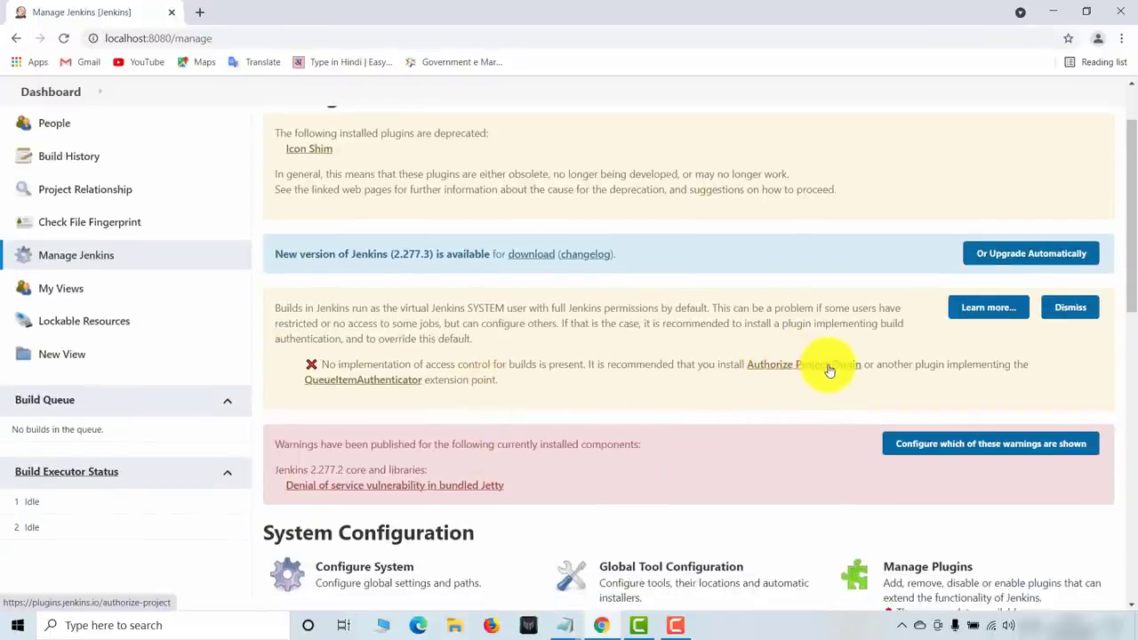
{"action": "left_click", "coordinate": [829, 370]}
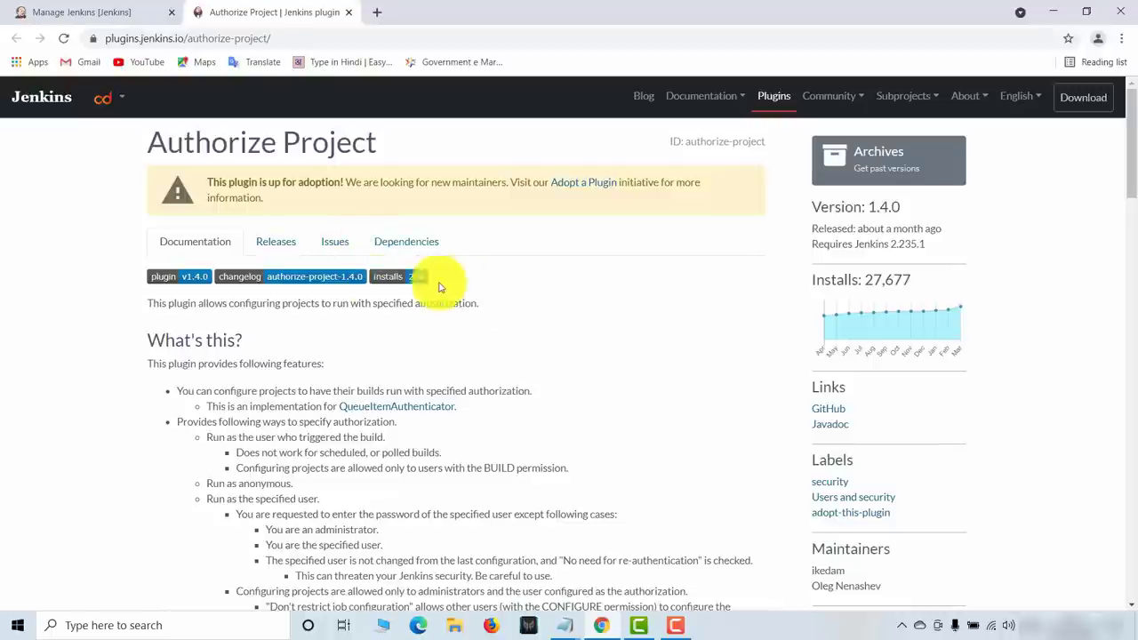
{"action": "left_click", "coordinate": [147, 15]}
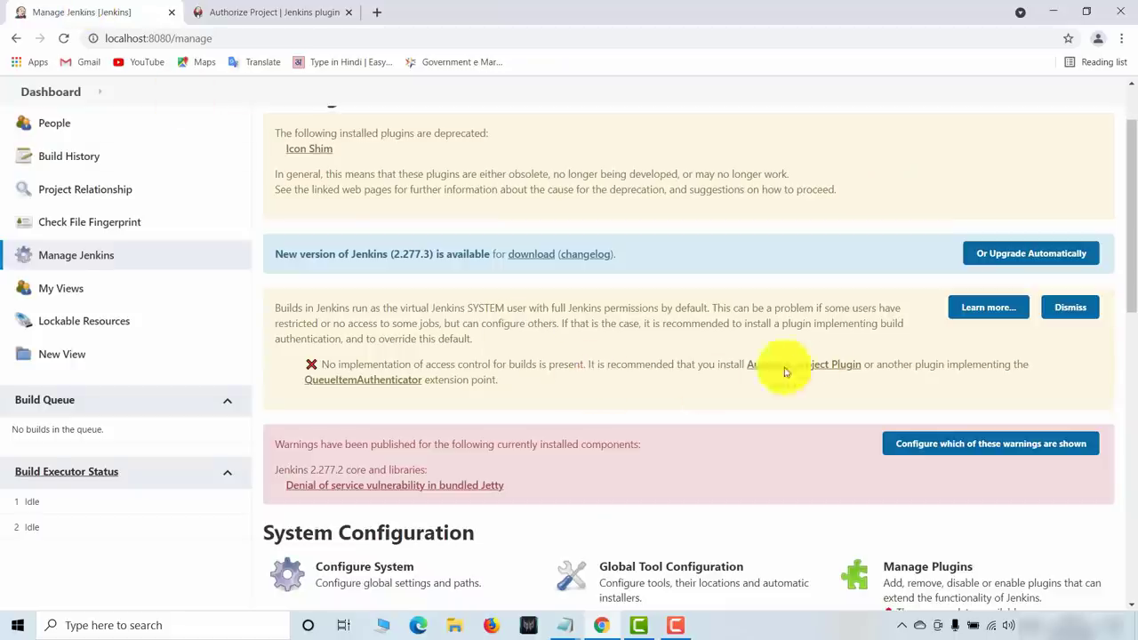
{"action": "scroll", "coordinate": [576, 457], "scroll_direction": "down", "scroll_amount": 1}
{"action": "scroll", "coordinate": [498, 455], "scroll_direction": "down", "scroll_amount": 3}
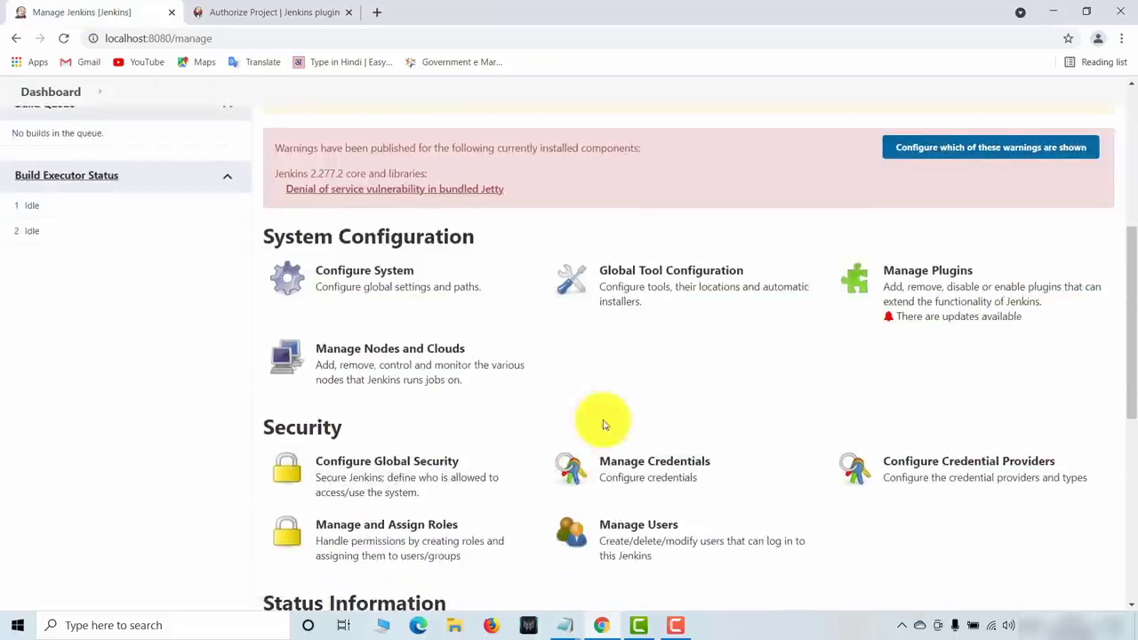
{"action": "scroll", "coordinate": [800, 311], "scroll_direction": "down", "scroll_amount": 1}
{"action": "left_click", "coordinate": [958, 214]}
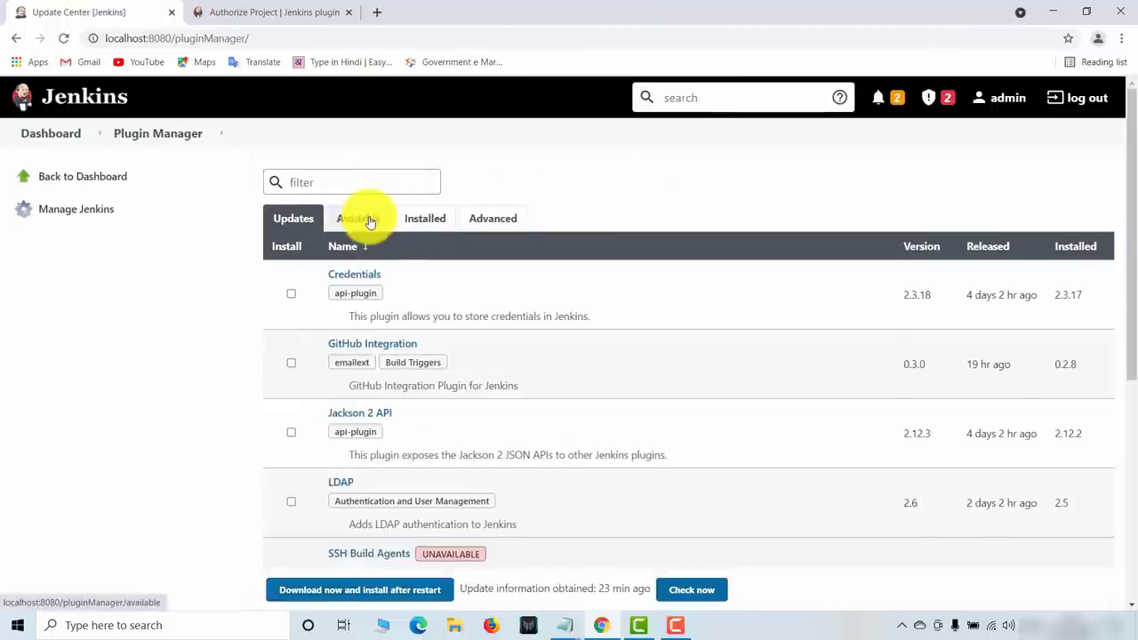
Step: Search available plugins for 'authori', install Authorize Project, and restart Jenkins when installation completes
{"action": "left_click", "coordinate": [366, 216]}
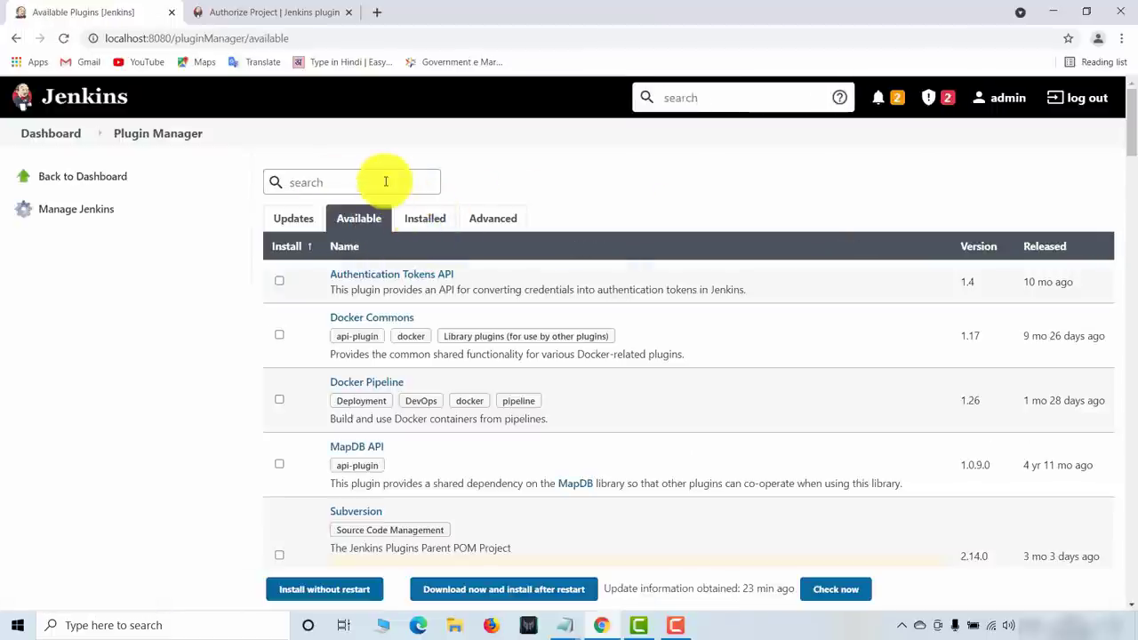
{"action": "left_click", "coordinate": [386, 181]}
{"action": "type", "text": "authori"}
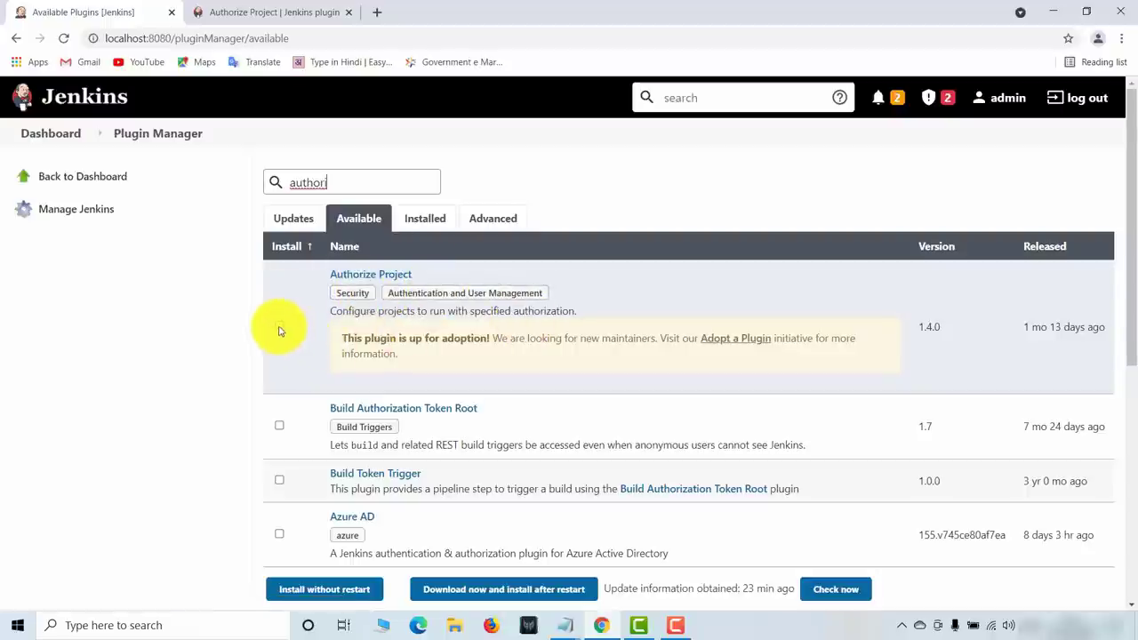
{"action": "left_click", "coordinate": [279, 328]}
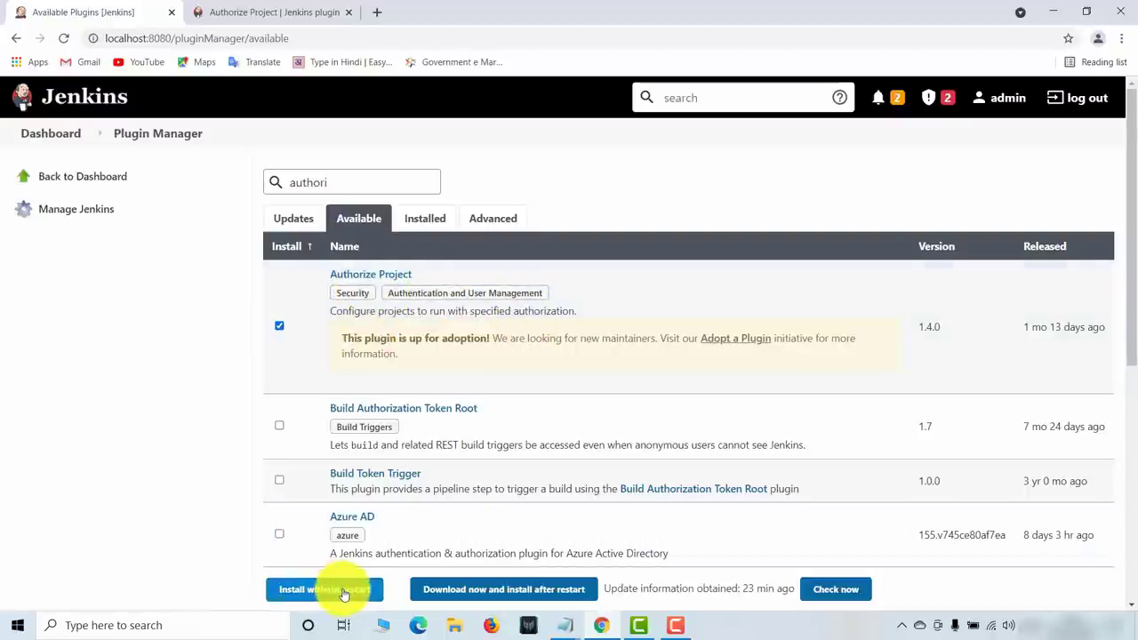
{"action": "left_click", "coordinate": [343, 591]}
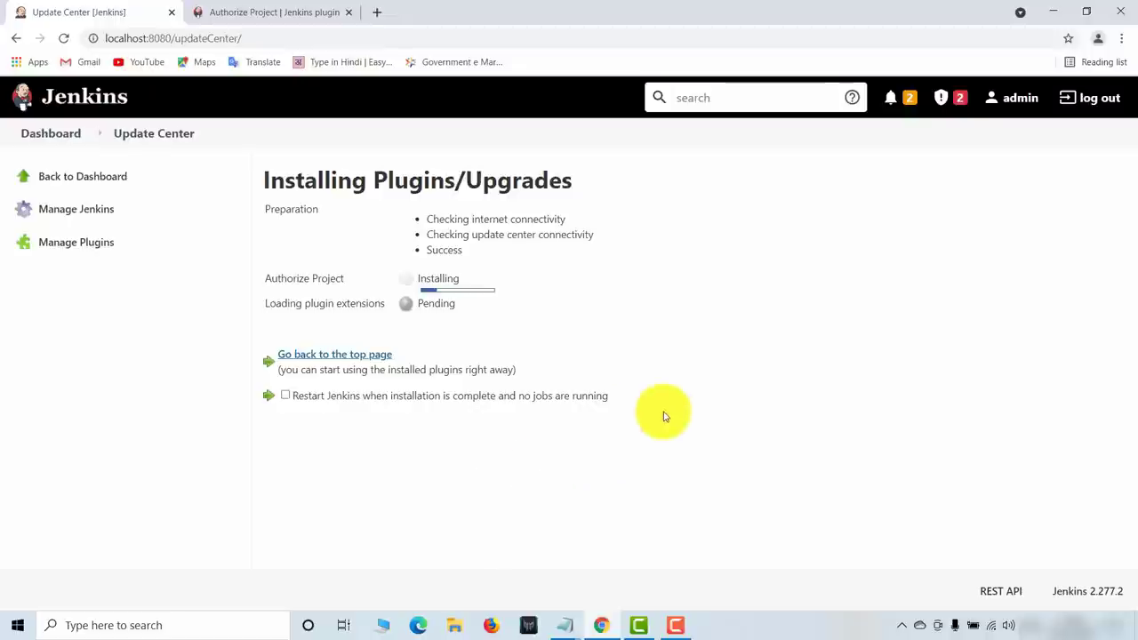
{"action": "left_click", "coordinate": [285, 395]}
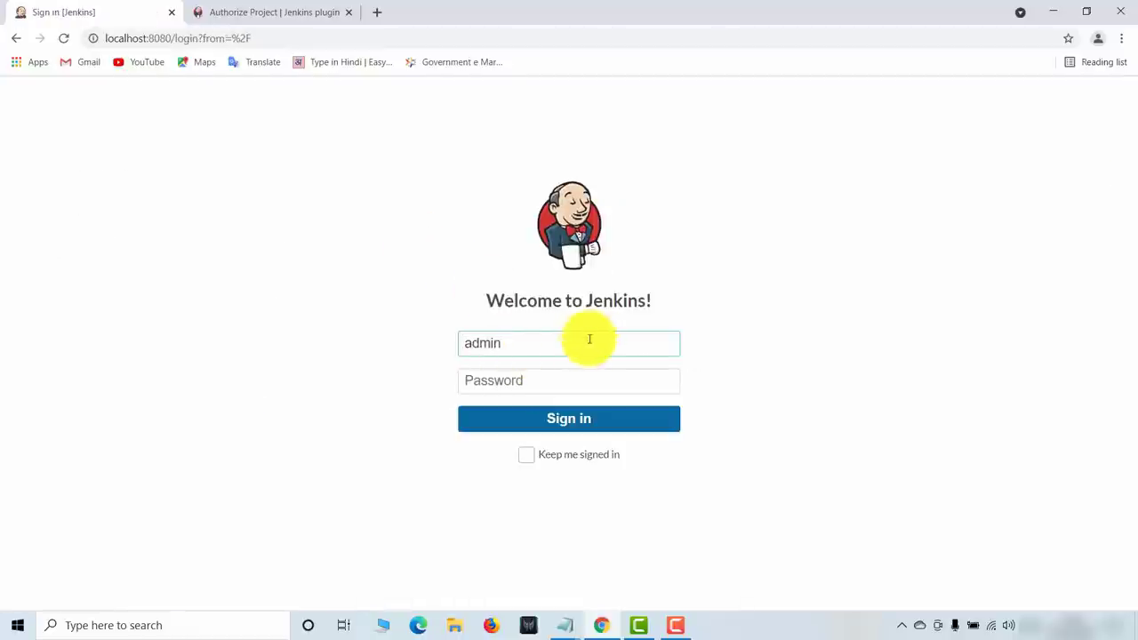
Step: Sign in as administrator and open Configure Global Security at the Authorization section
{"action": "left_click", "coordinate": [580, 388]}
{"action": "key", "text": "ctrl+v"}
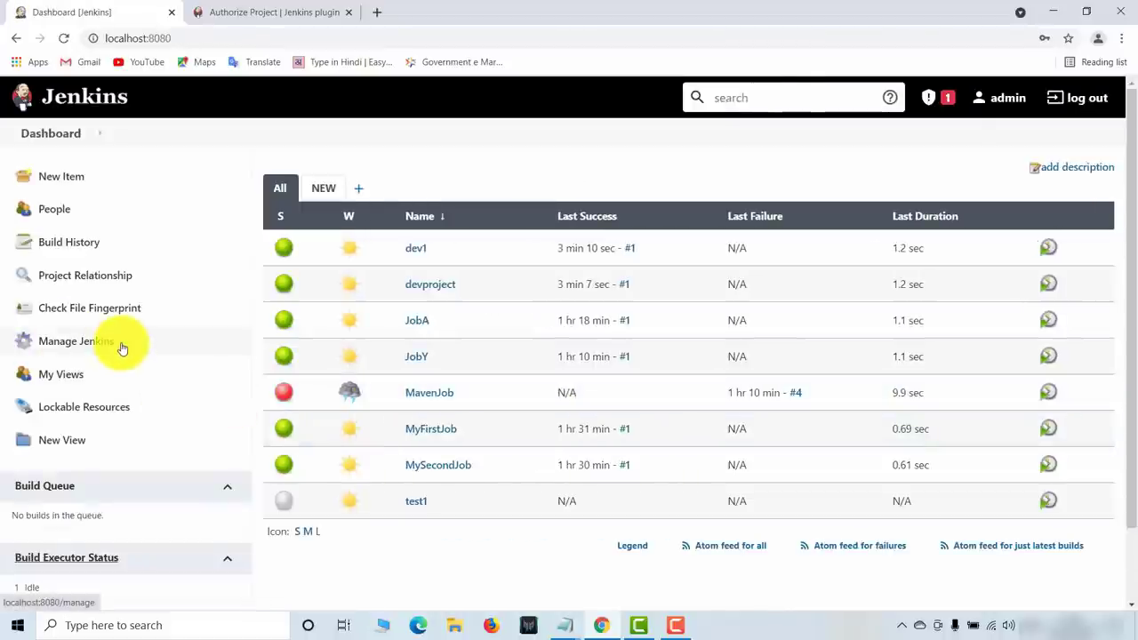
{"action": "left_click", "coordinate": [122, 348]}
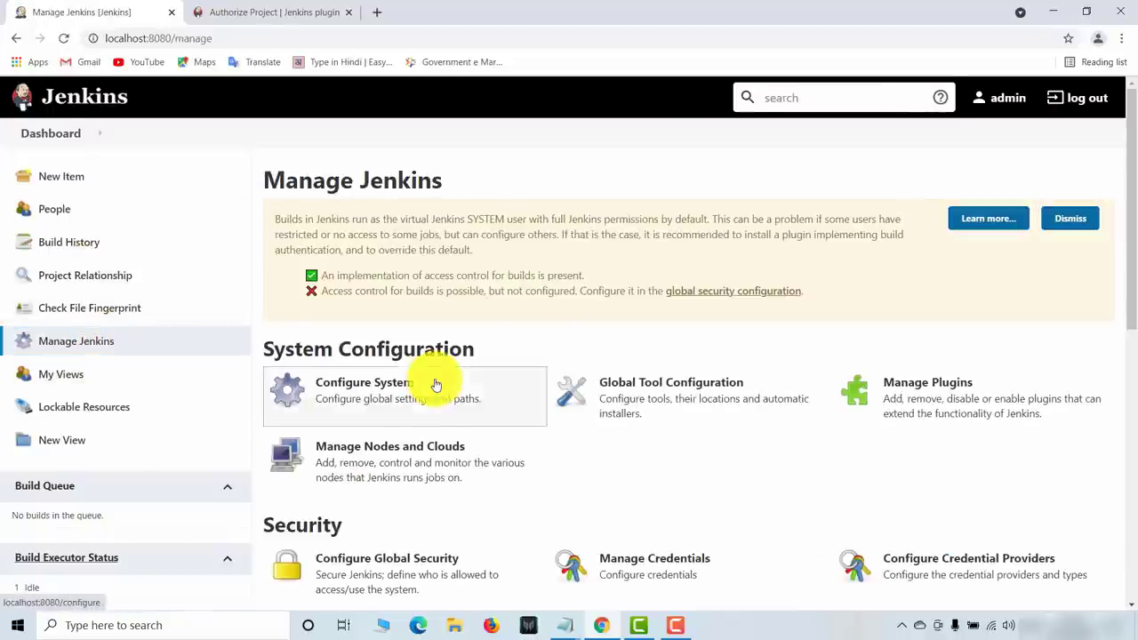
{"action": "scroll", "coordinate": [435, 388], "scroll_direction": "down", "scroll_amount": 2}
{"action": "scroll", "coordinate": [433, 394], "scroll_direction": "down", "scroll_amount": 1}
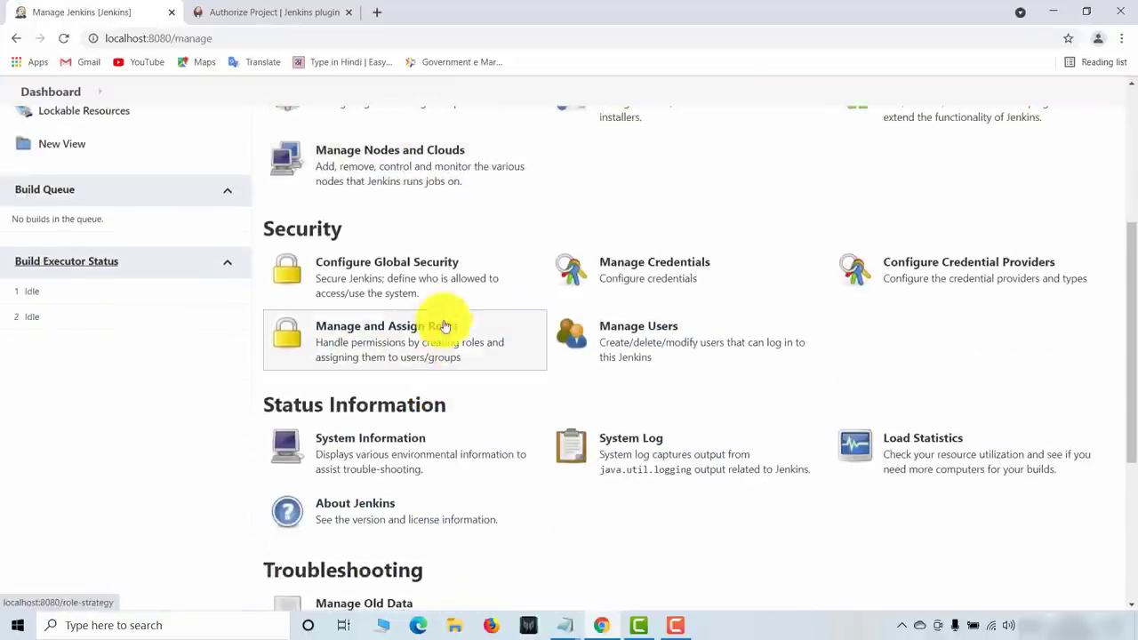
{"action": "left_click", "coordinate": [424, 278]}
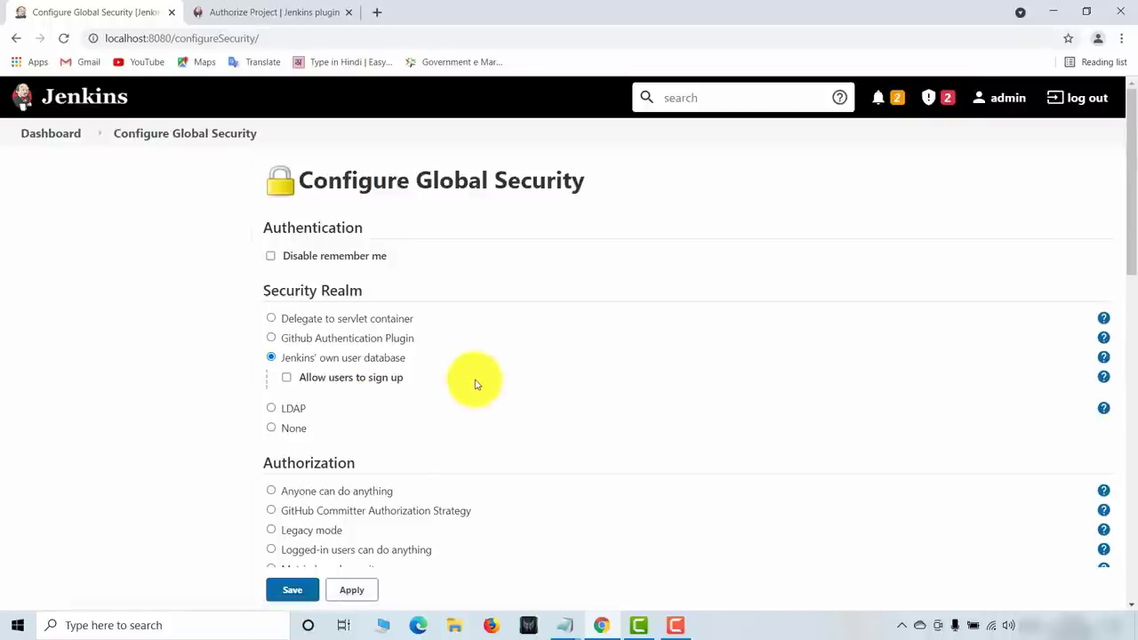
{"action": "scroll", "coordinate": [472, 383], "scroll_direction": "down", "scroll_amount": 3}
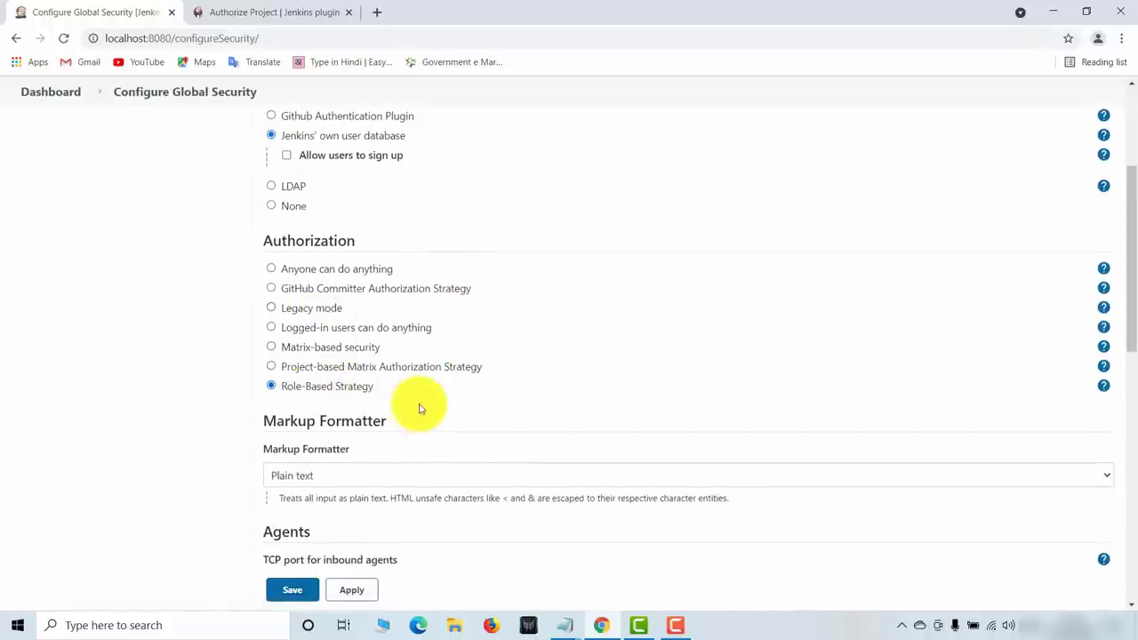
{"action": "scroll", "coordinate": [419, 409], "scroll_direction": "down", "scroll_amount": 3}
{"action": "scroll", "coordinate": [419, 412], "scroll_direction": "up", "scroll_amount": 3}
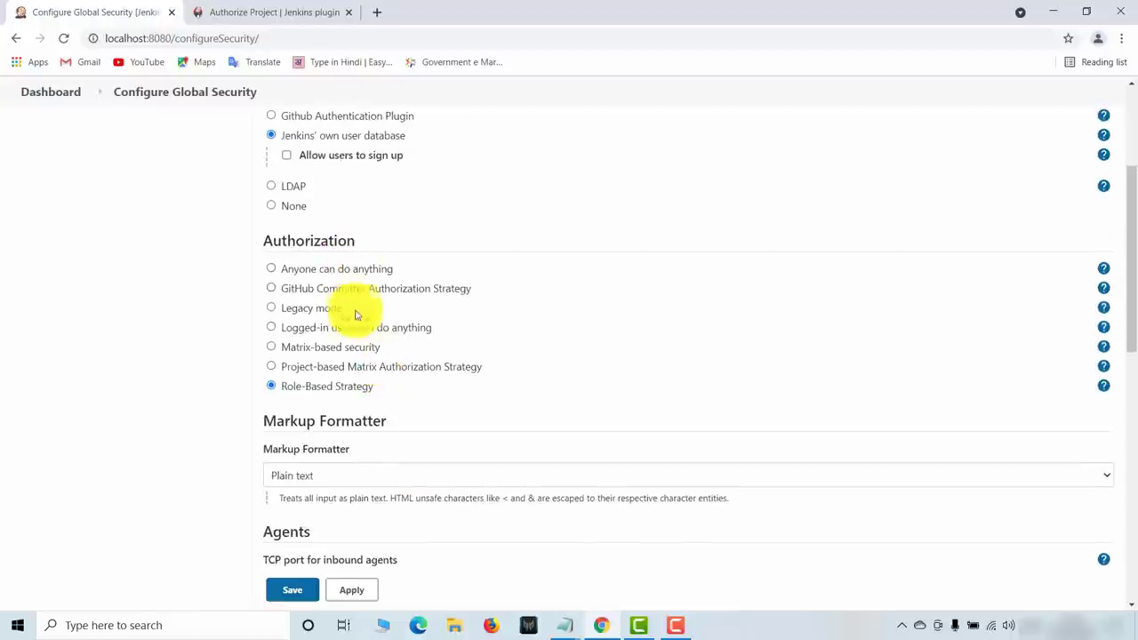
Step: Save the security settings and sign in as the test user, who gets Access Denied
{"action": "left_click", "coordinate": [296, 596]}
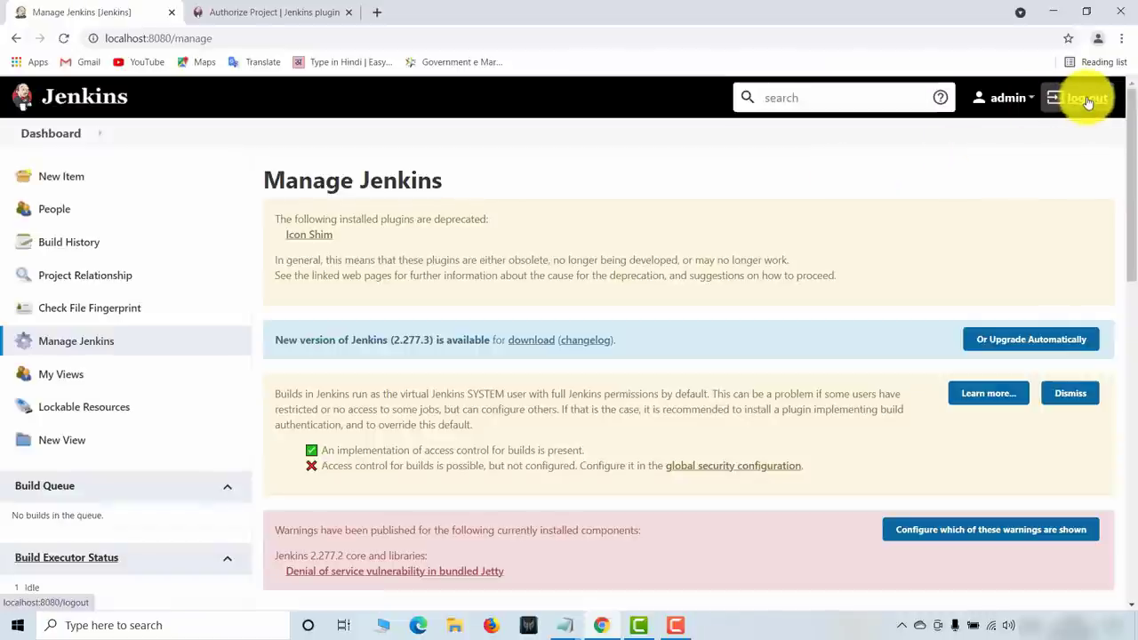
{"action": "left_click", "coordinate": [1088, 101]}
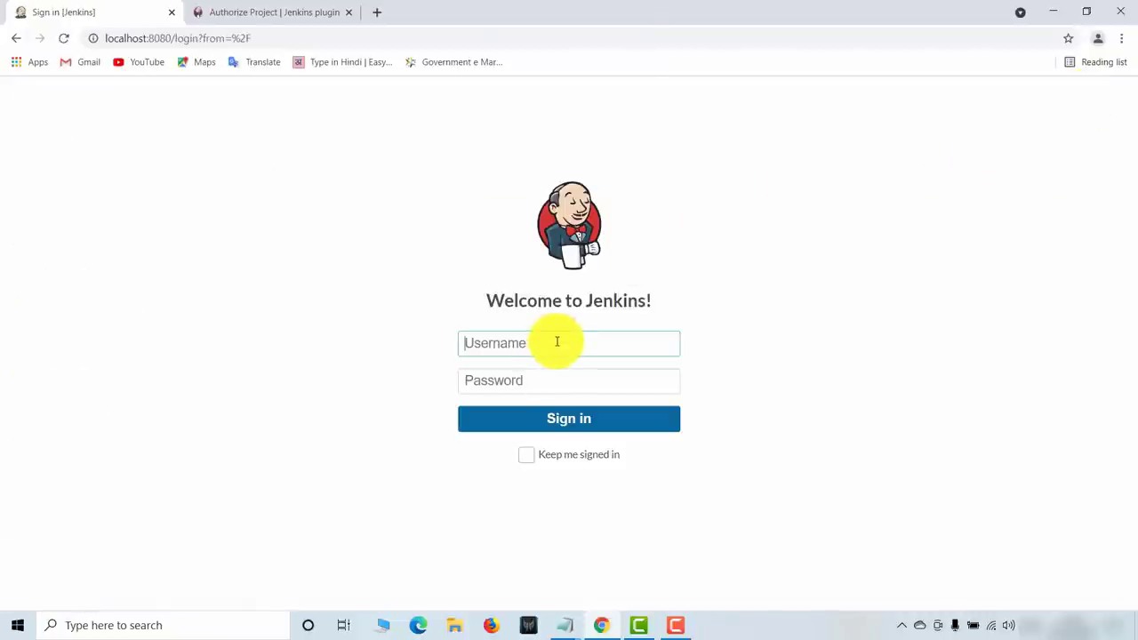
{"action": "key", "text": "Caps_Lock"}
{"action": "type", "text": "Bhupinder"}
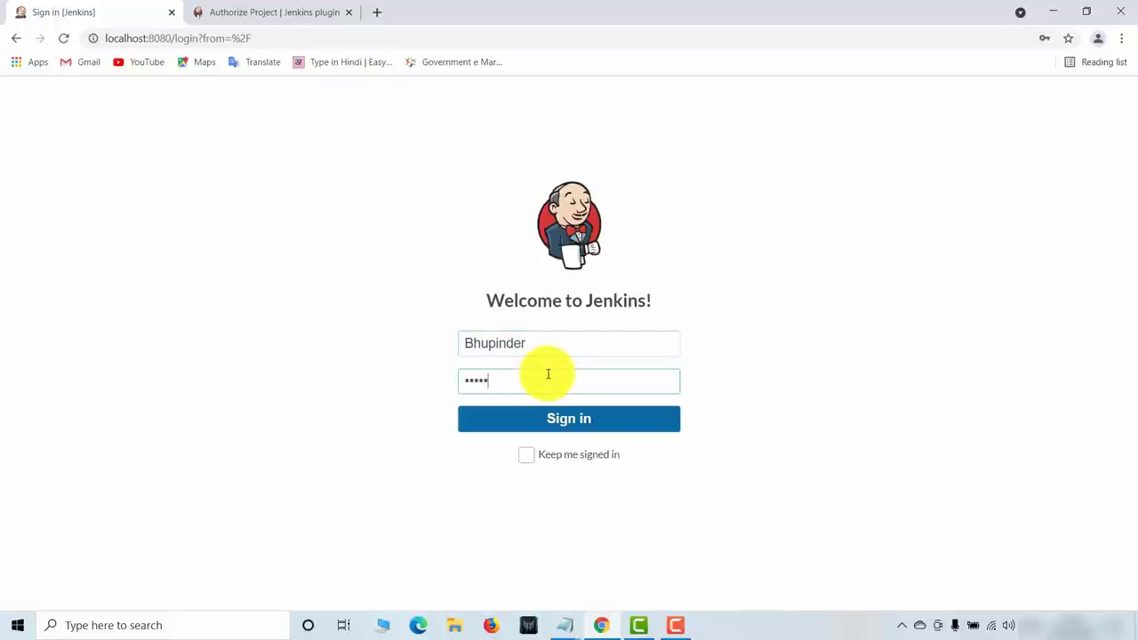
{"action": "left_click", "coordinate": [601, 425]}
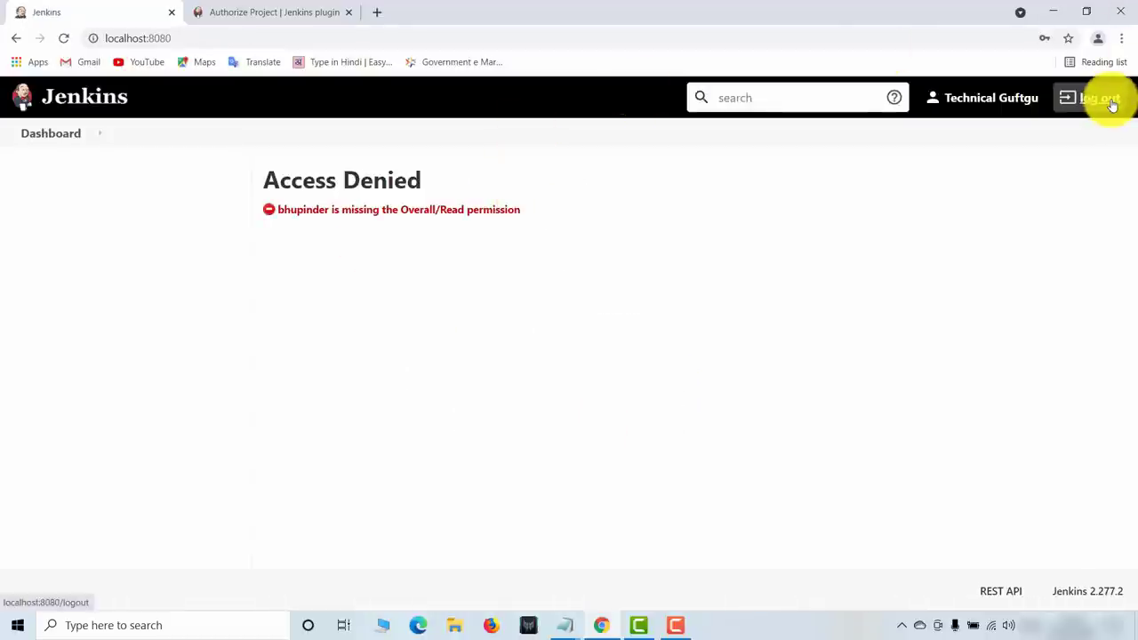
Step: Log the denied test user out and sign back in as administrator
{"action": "left_click", "coordinate": [1107, 100]}
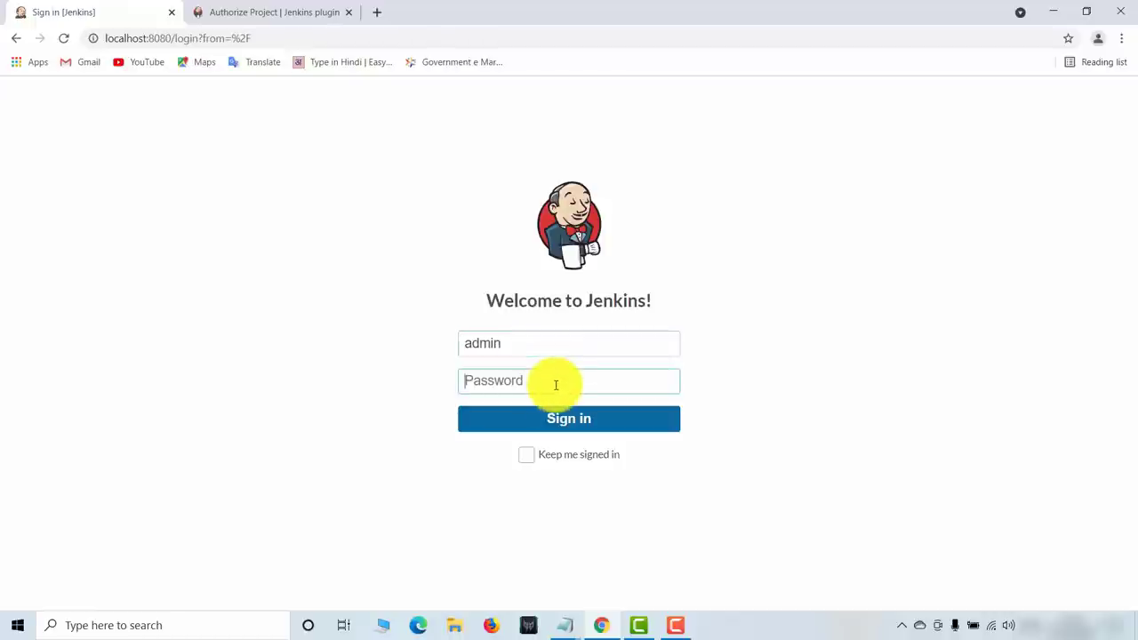
{"action": "key", "text": "ctrl+v"}
{"action": "left_click", "coordinate": [541, 413]}
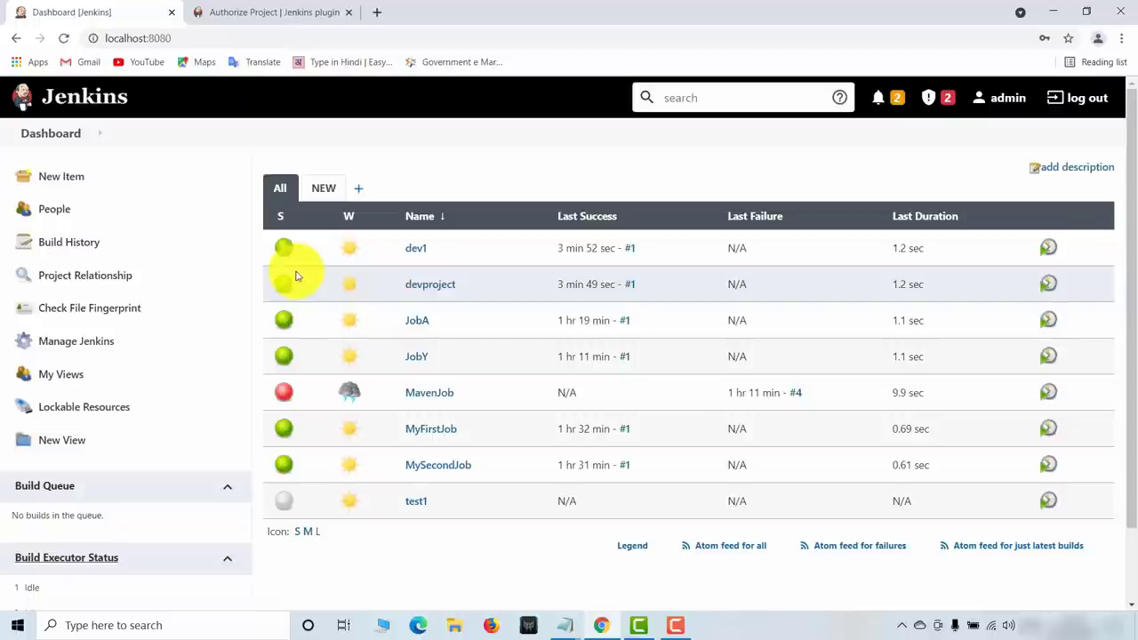
Step: Tick 'Allow users to sign up' in Configure Global Security and scroll to Authorization
{"action": "left_click", "coordinate": [82, 339]}
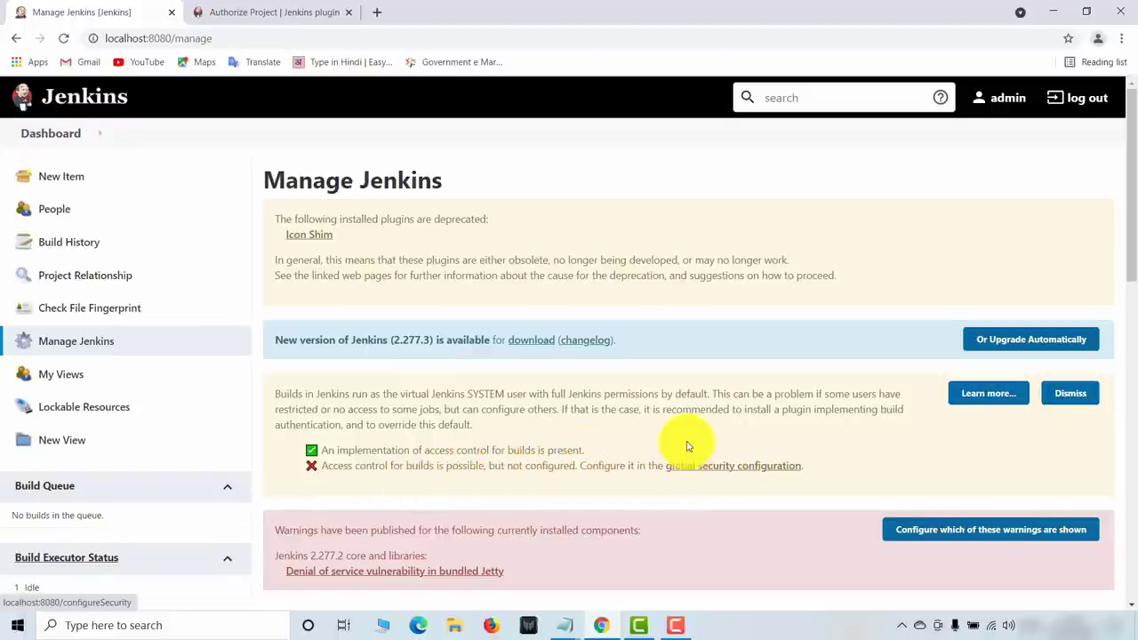
{"action": "scroll", "coordinate": [623, 427], "scroll_direction": "down", "scroll_amount": 2}
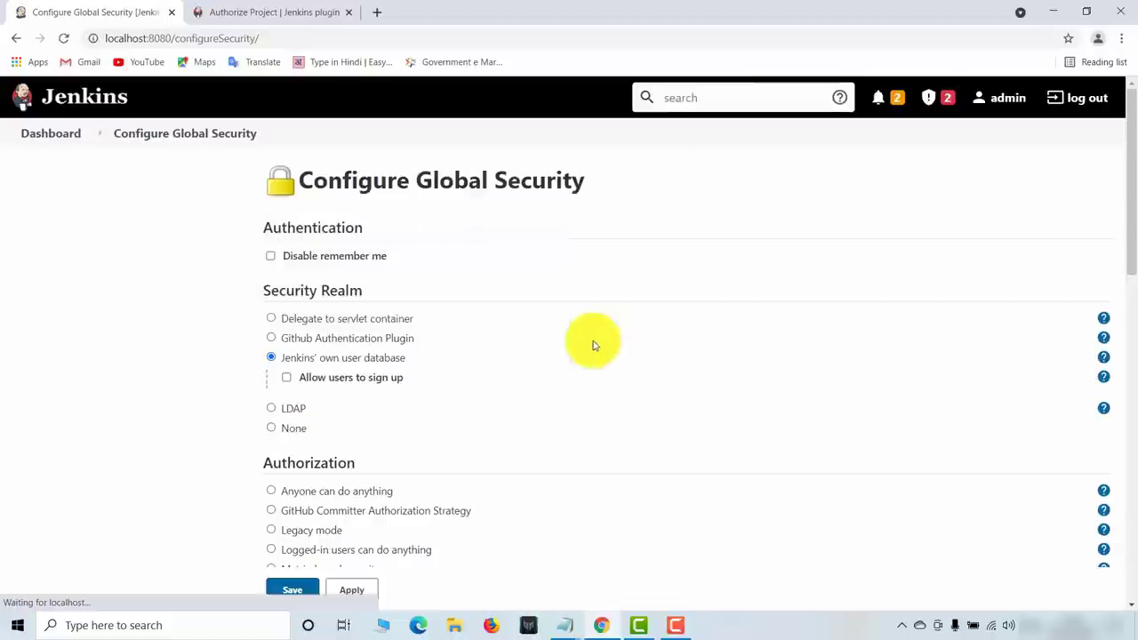
{"action": "scroll", "coordinate": [520, 404], "scroll_direction": "down", "scroll_amount": 1}
{"action": "scroll", "coordinate": [520, 405], "scroll_direction": "down", "scroll_amount": 1}
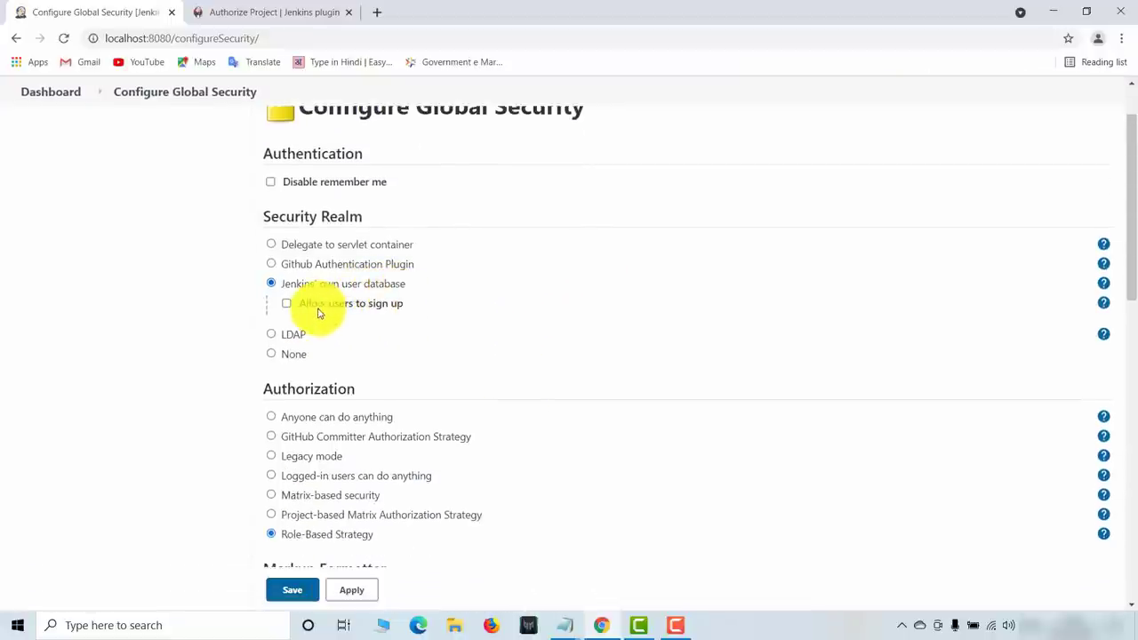
{"action": "left_click", "coordinate": [286, 304]}
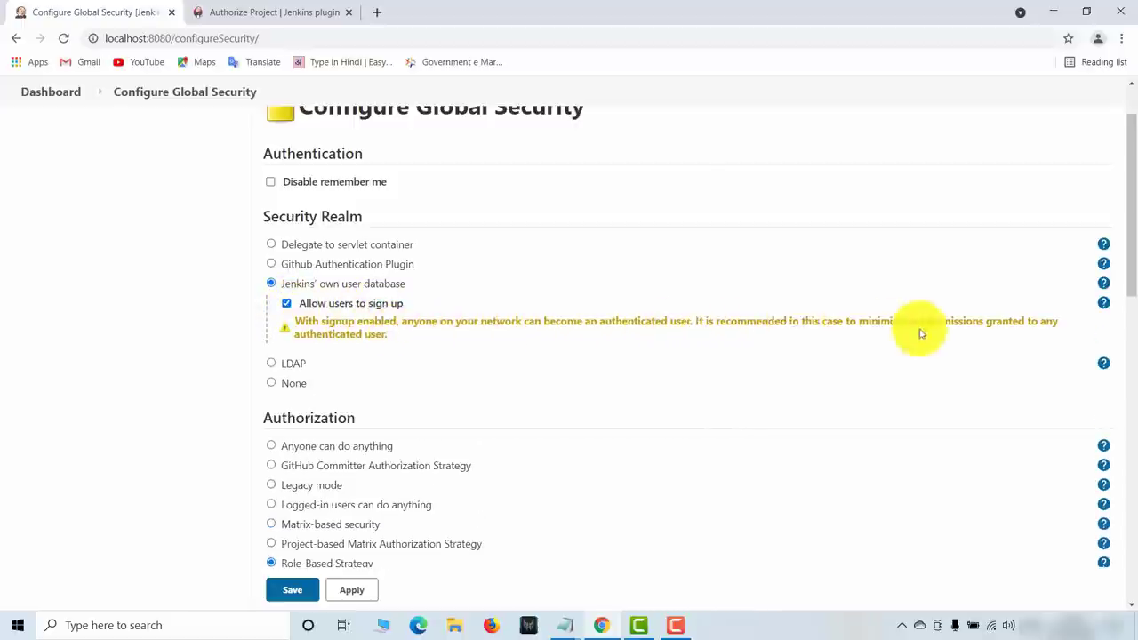
{"action": "scroll", "coordinate": [521, 444], "scroll_direction": "down", "scroll_amount": 2}
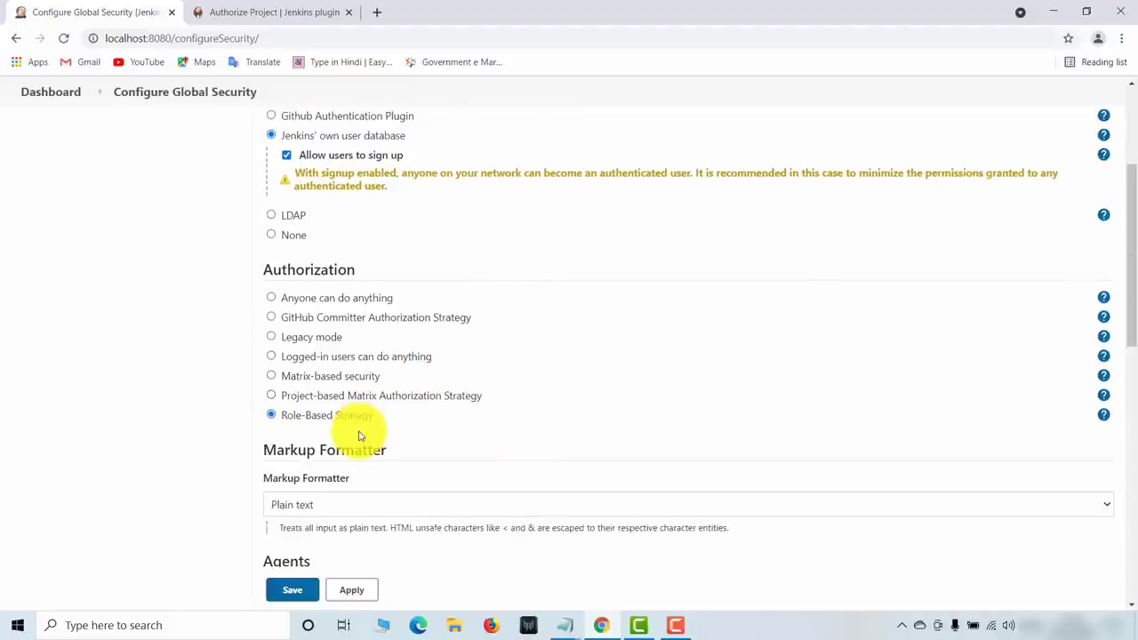
{"action": "scroll", "coordinate": [422, 381], "scroll_direction": "down", "scroll_amount": 1}
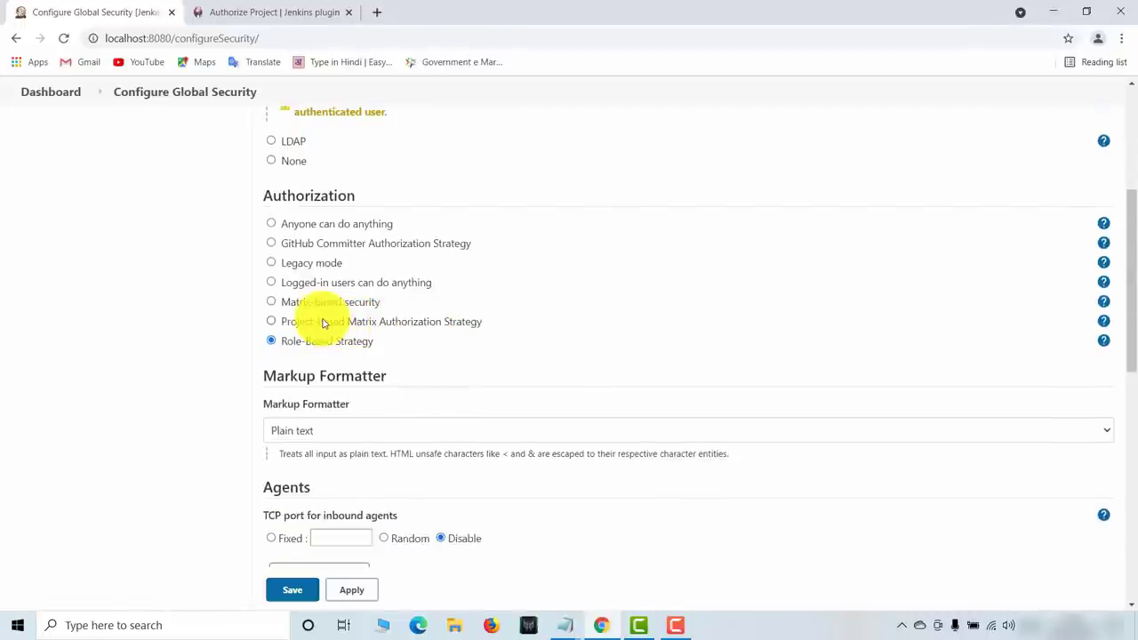
Step: Switch to Project-based Matrix Authorization and add the first user with Overall/Read and Credentials/View
{"action": "left_click", "coordinate": [272, 324]}
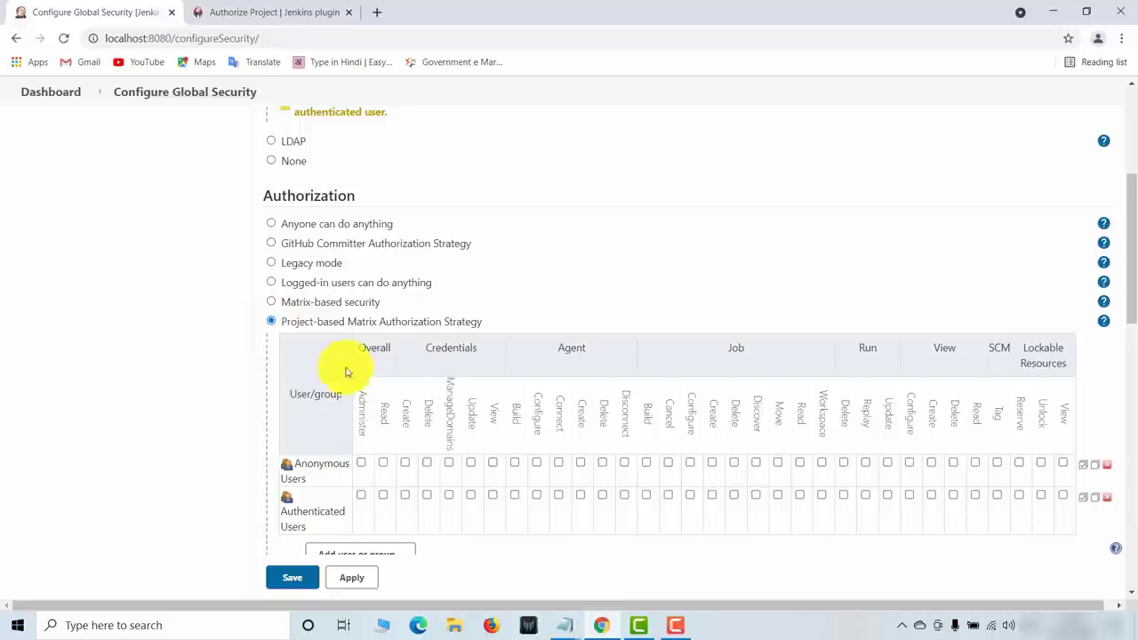
{"action": "scroll", "coordinate": [498, 503], "scroll_direction": "down", "scroll_amount": 2}
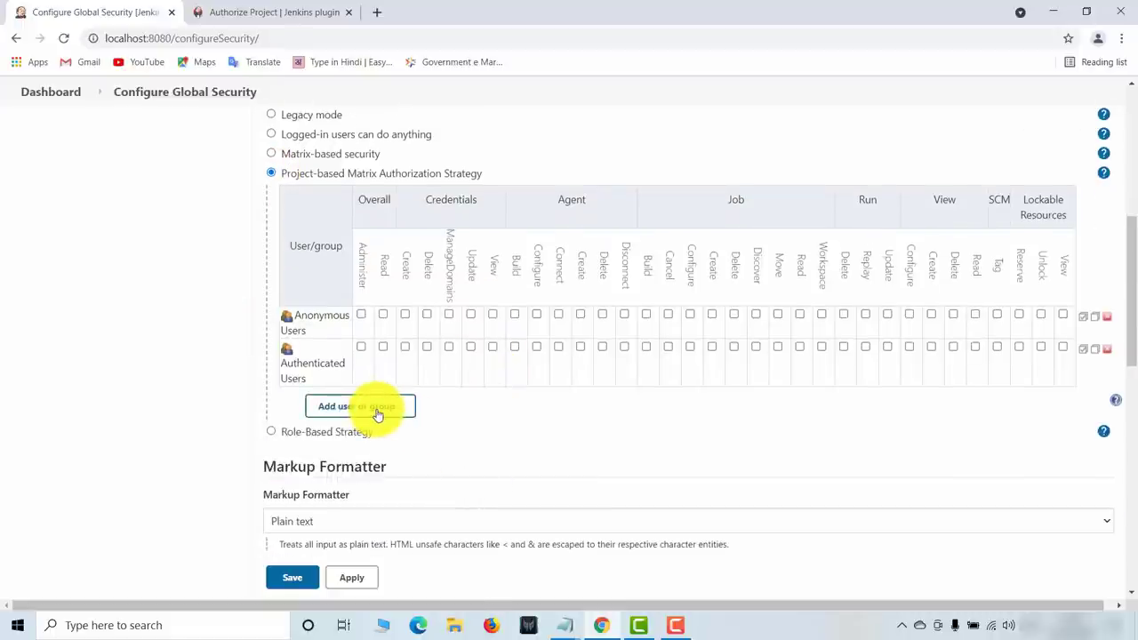
{"action": "left_click", "coordinate": [377, 414]}
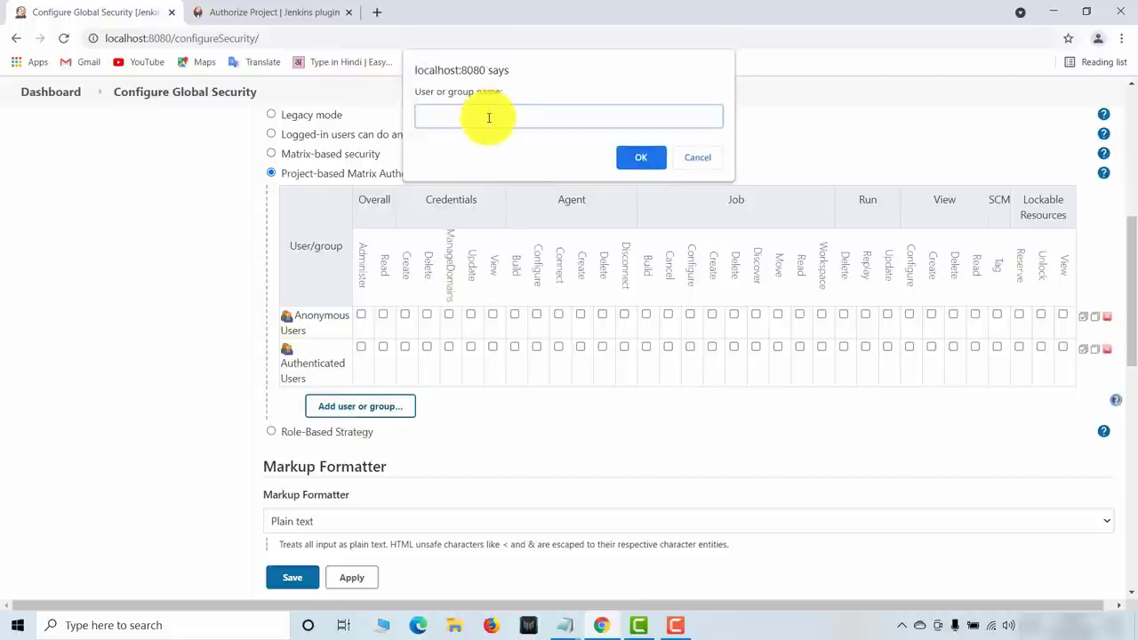
{"action": "type", "text": "B"}
{"action": "key", "text": "Caps_Lock"}
{"action": "type", "text": "hupinder"}
{"action": "left_click", "coordinate": [638, 157]}
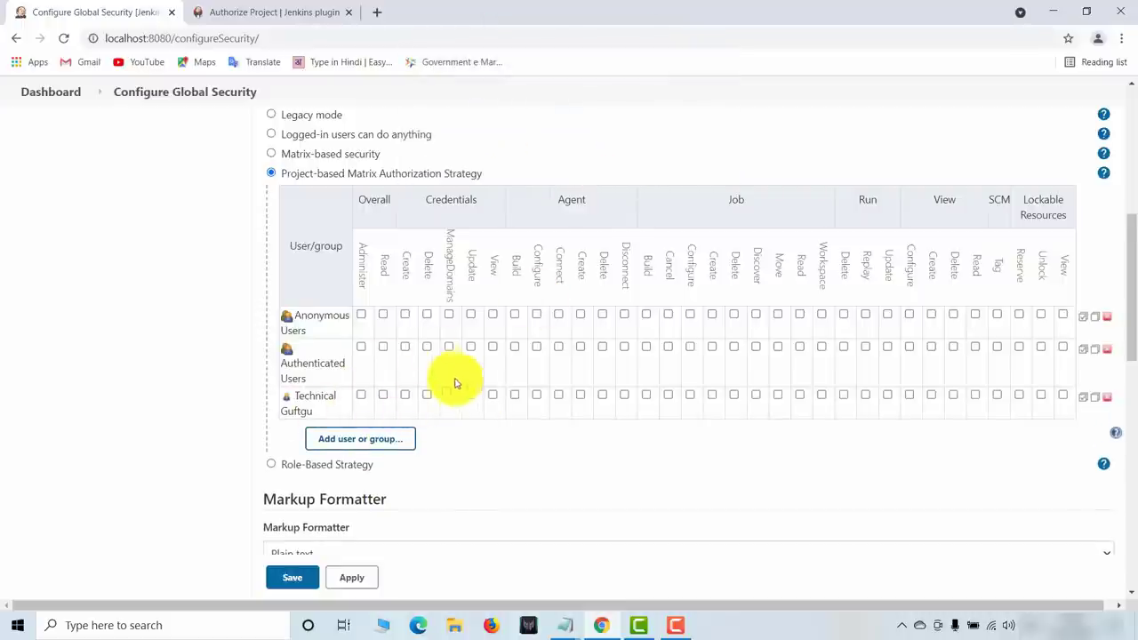
{"action": "mouse_move", "coordinate": [493, 264]}
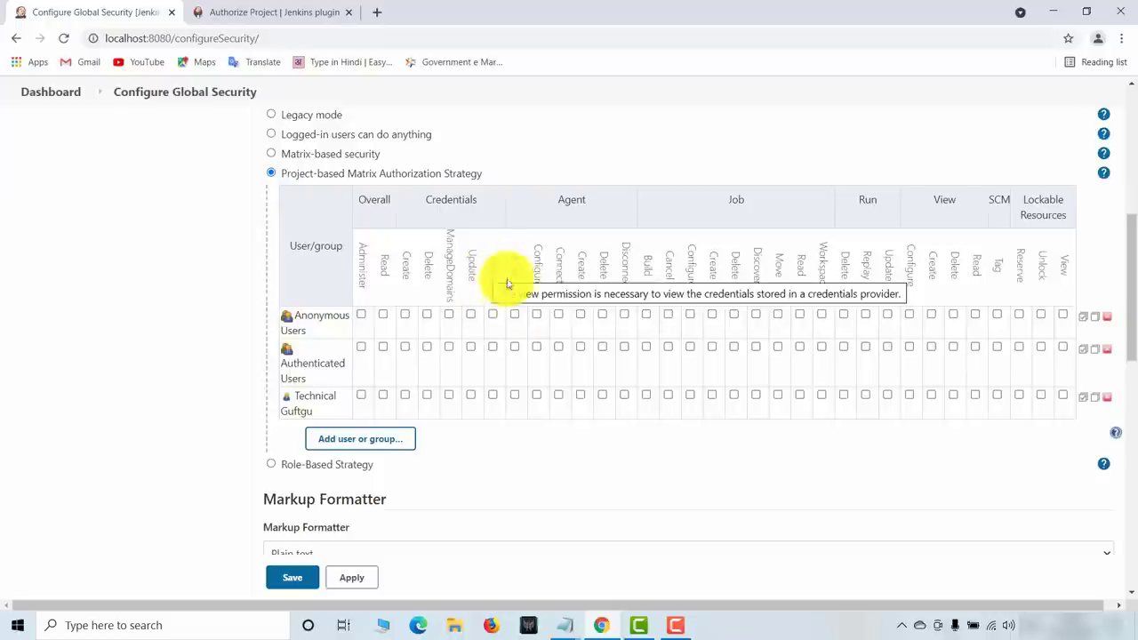
{"action": "left_click", "coordinate": [494, 397]}
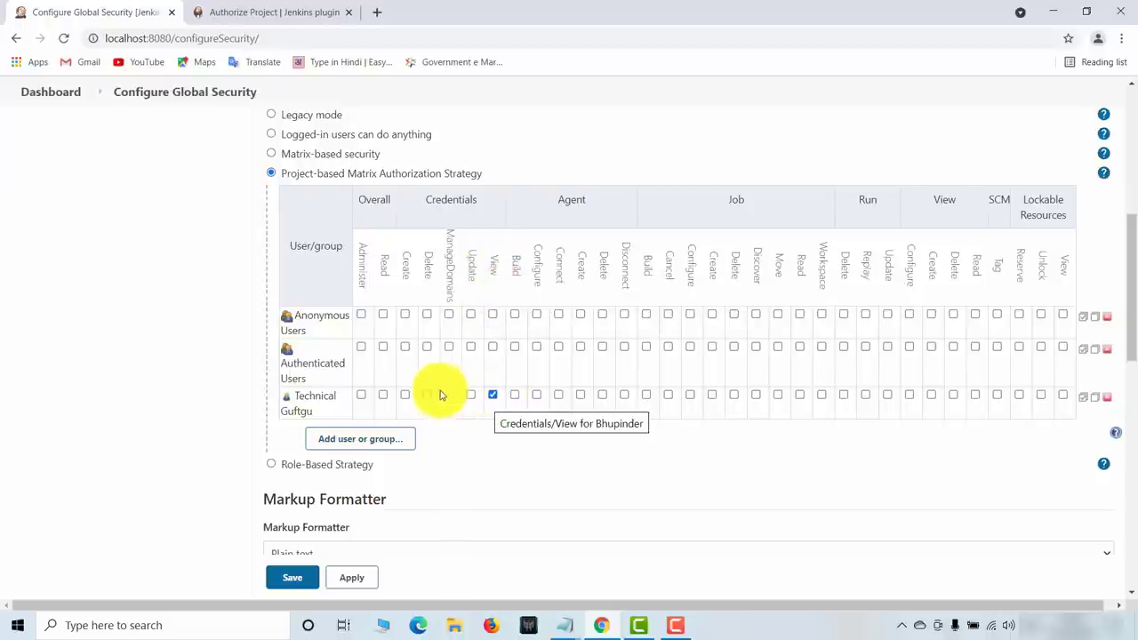
{"action": "left_click", "coordinate": [383, 395]}
Step: Add the second user to the matrix with Overall/Read and Credentials/View
{"action": "left_click", "coordinate": [372, 440]}
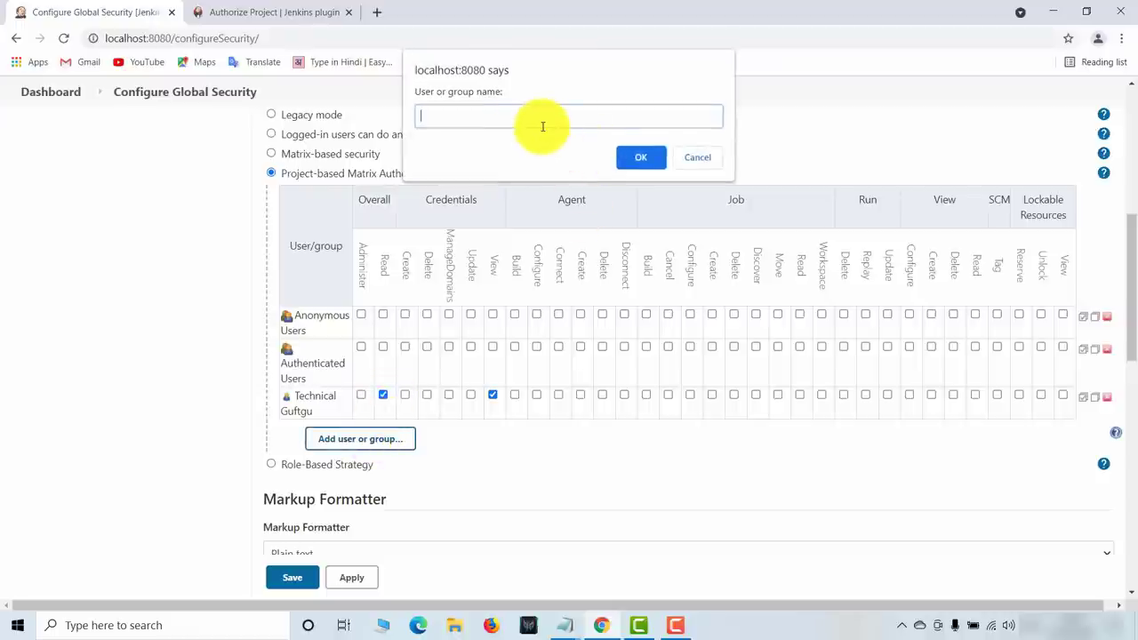
{"action": "key", "text": "Caps_Lock"}
{"action": "type", "text": "Ra"}
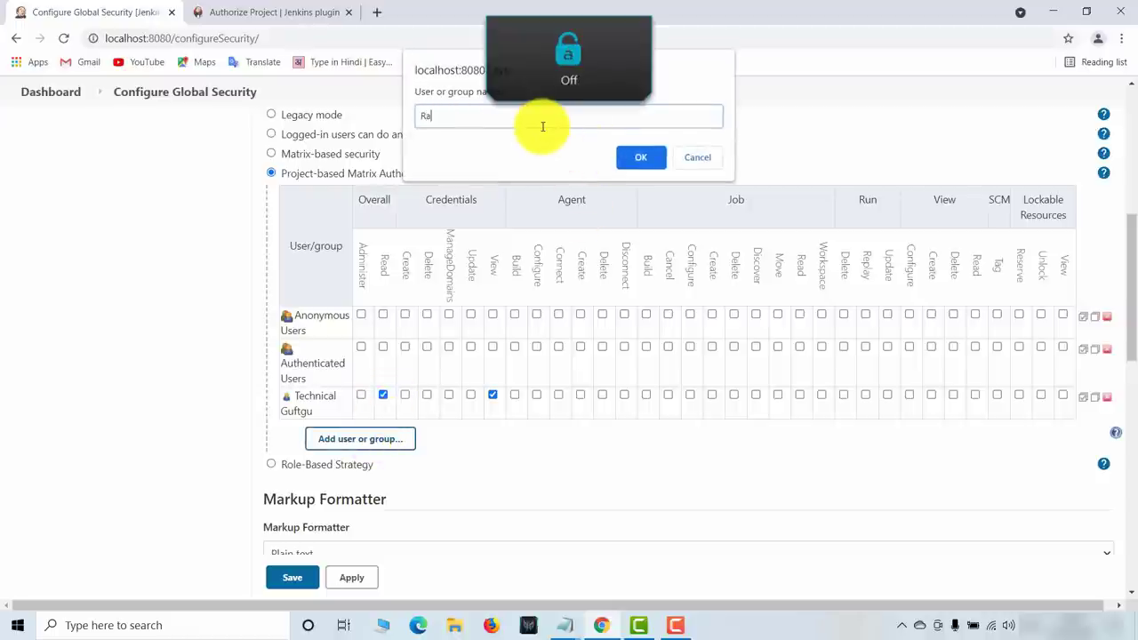
{"action": "type", "text": "jput"}
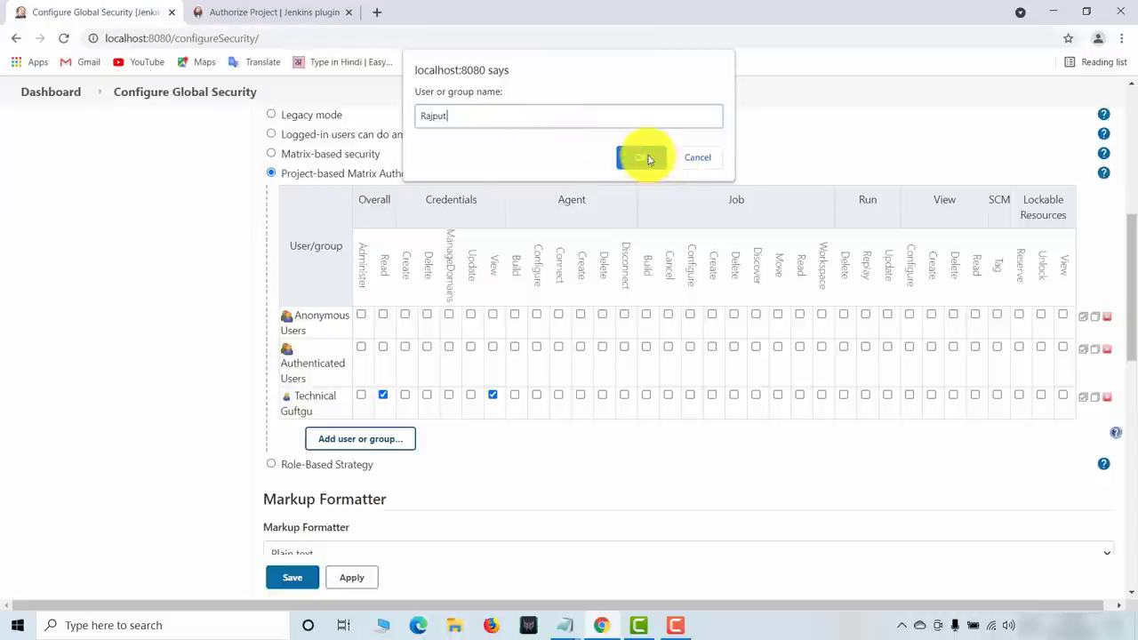
{"action": "left_click", "coordinate": [641, 157]}
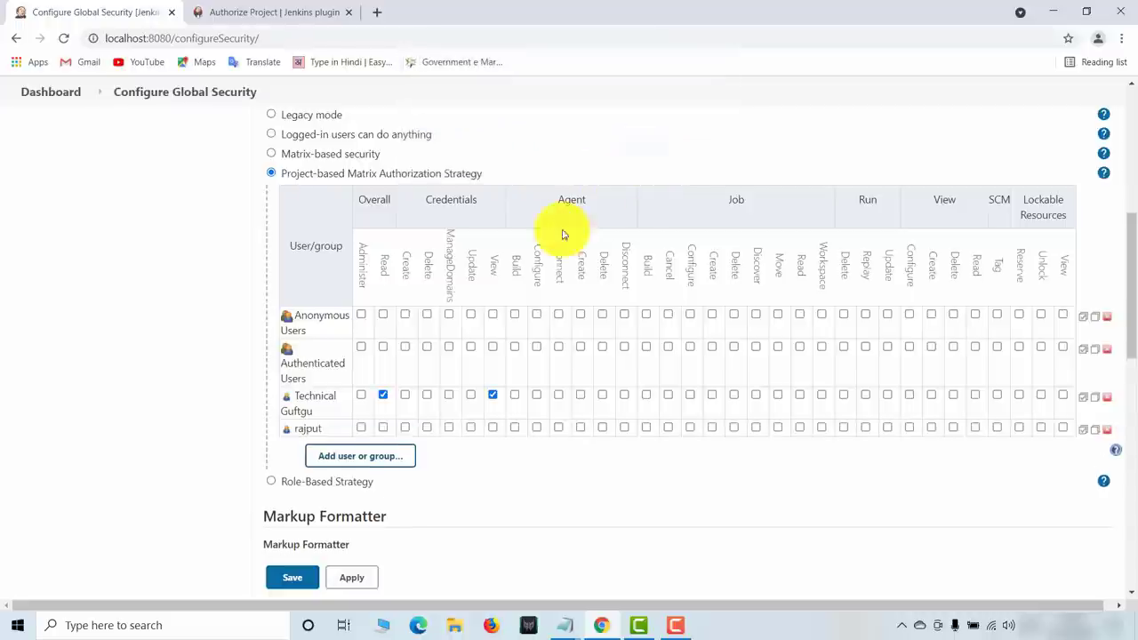
{"action": "left_click", "coordinate": [383, 428]}
{"action": "left_click", "coordinate": [493, 427]}
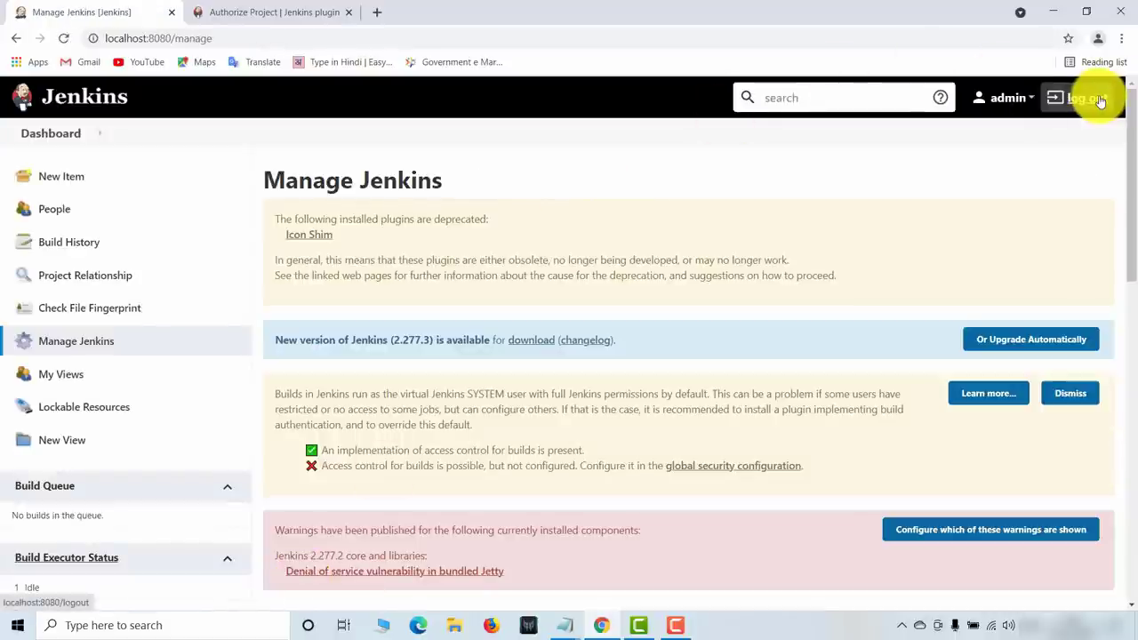
Step: Log out of admin and sign in as the first limited user
{"action": "left_click", "coordinate": [1100, 101]}
{"action": "key", "text": "Caps_Lock"}
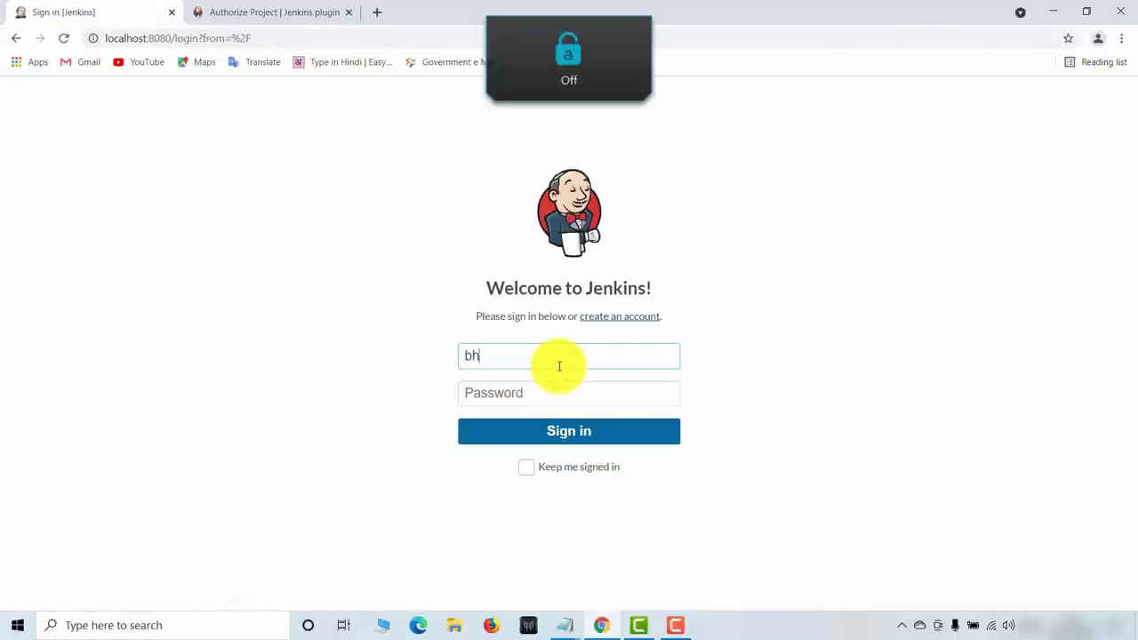
{"action": "key", "text": "BackSpace"}
{"action": "key", "text": "BackSpace"}
{"action": "key", "text": "BackSpace"}
{"action": "key", "text": "Caps_Lock"}
{"action": "type", "text": "Bhupinder"}
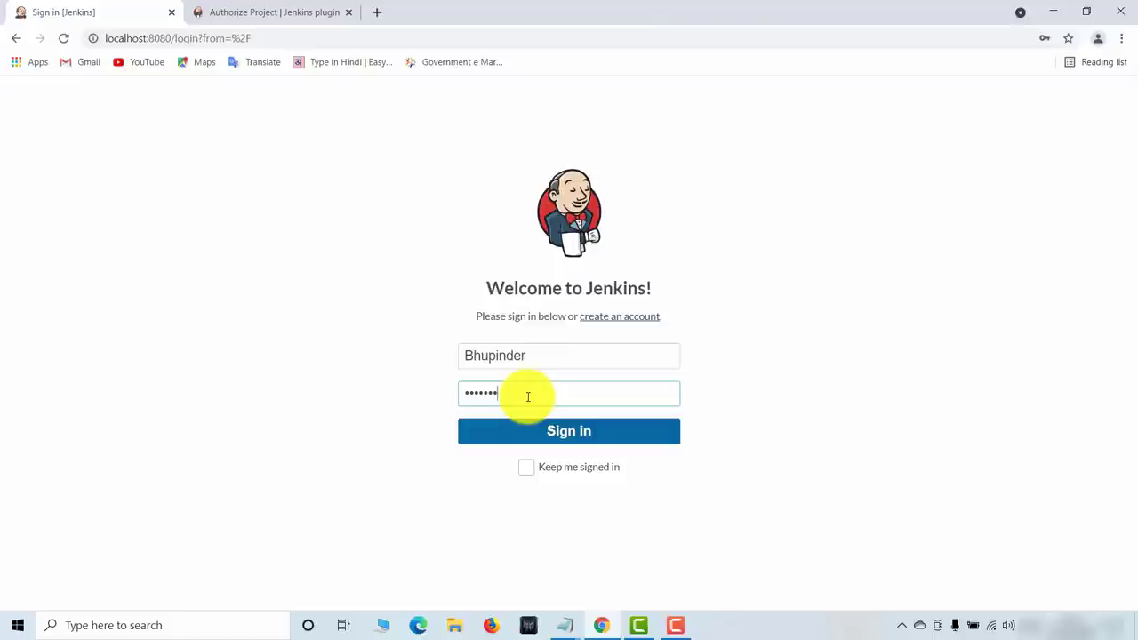
{"action": "left_click", "coordinate": [542, 431]}
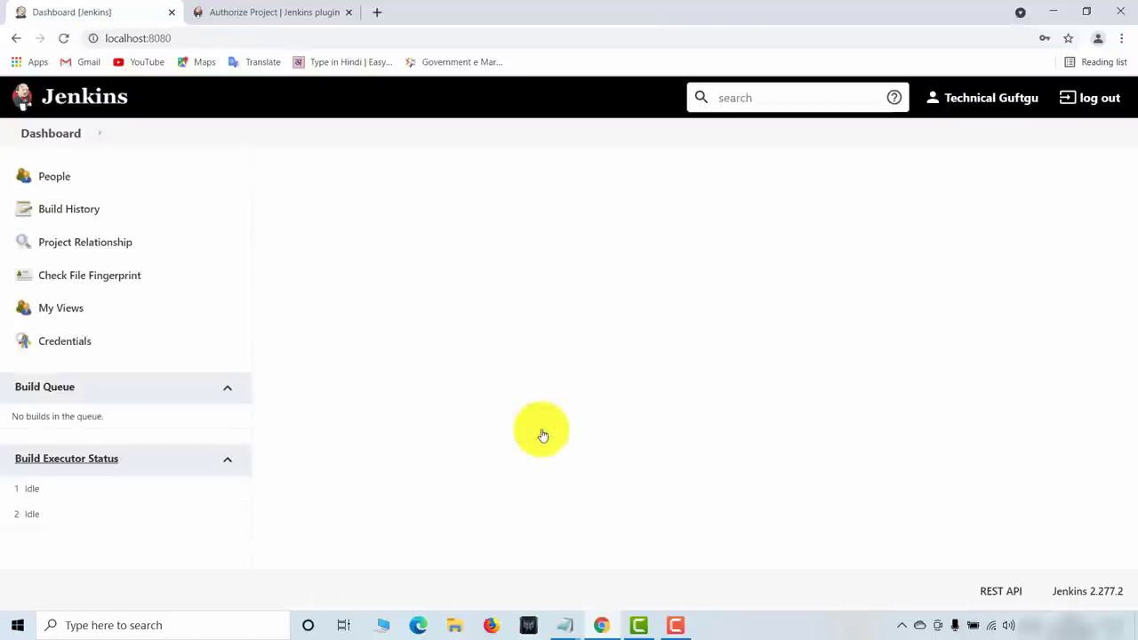
Step: Open the People list and reload it a couple of times
{"action": "left_click", "coordinate": [89, 189]}
{"action": "left_click", "coordinate": [89, 188]}
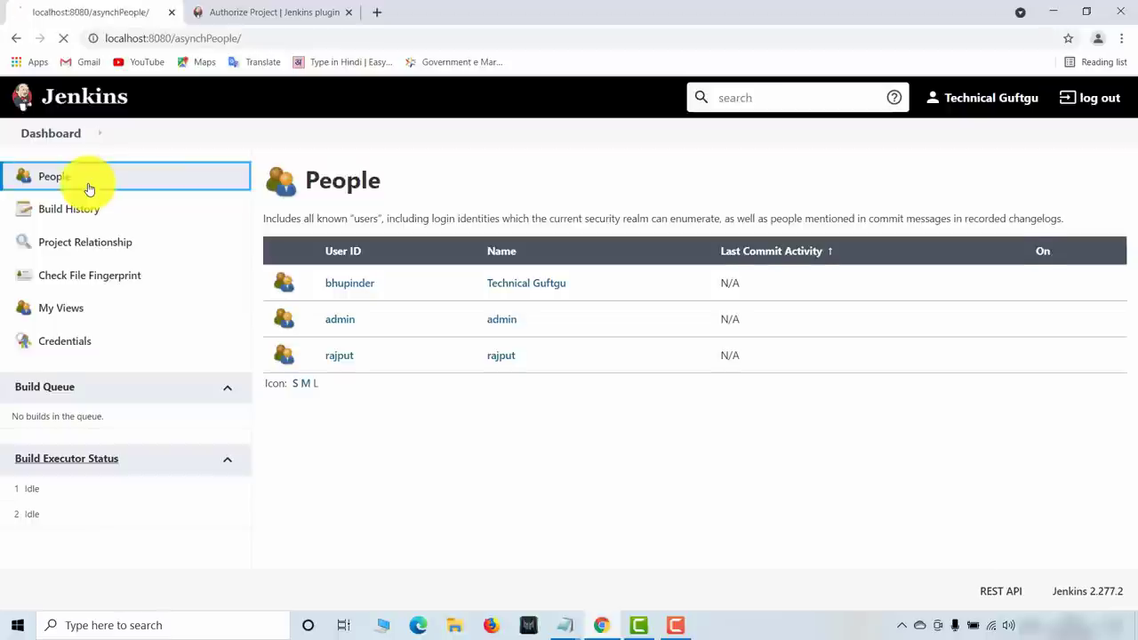
{"action": "left_click", "coordinate": [93, 184]}
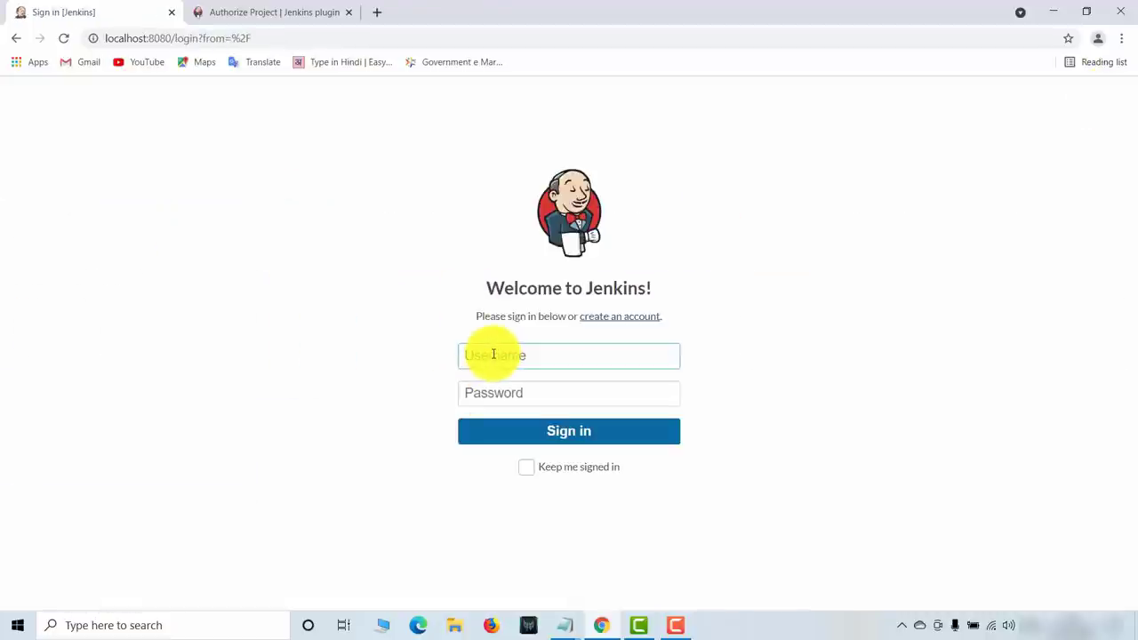
Step: Sign in as the second limited user
{"action": "key", "text": "Caps_Lock"}
{"action": "left_click", "coordinate": [493, 353]}
{"action": "type", "text": "Rajput"}
{"action": "left_click", "coordinate": [524, 393]}
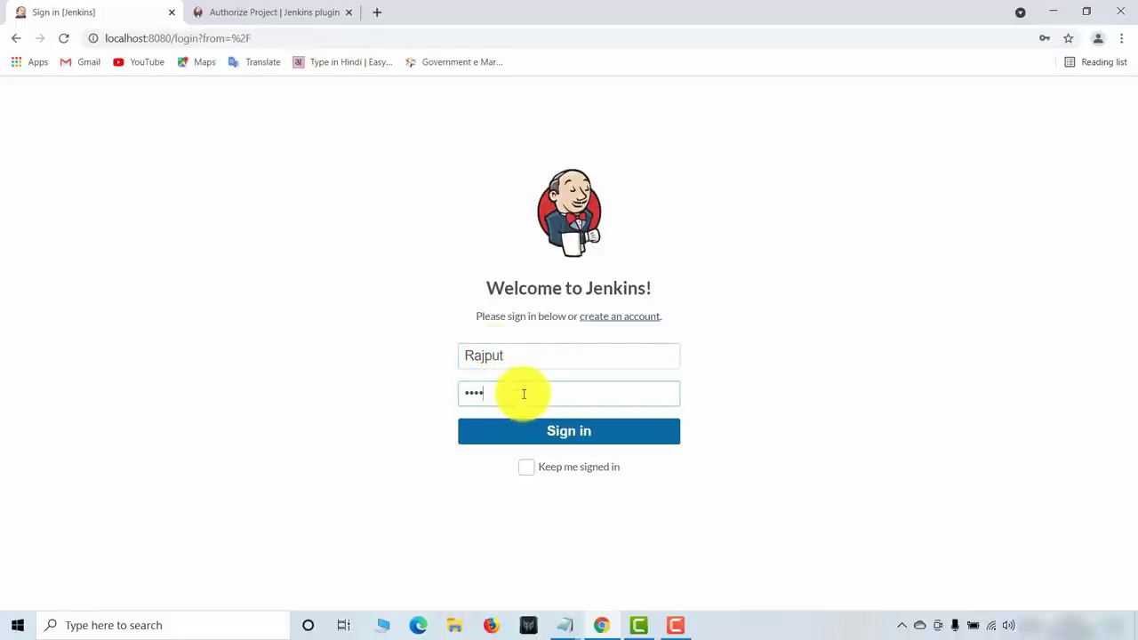
{"action": "left_click", "coordinate": [554, 436]}
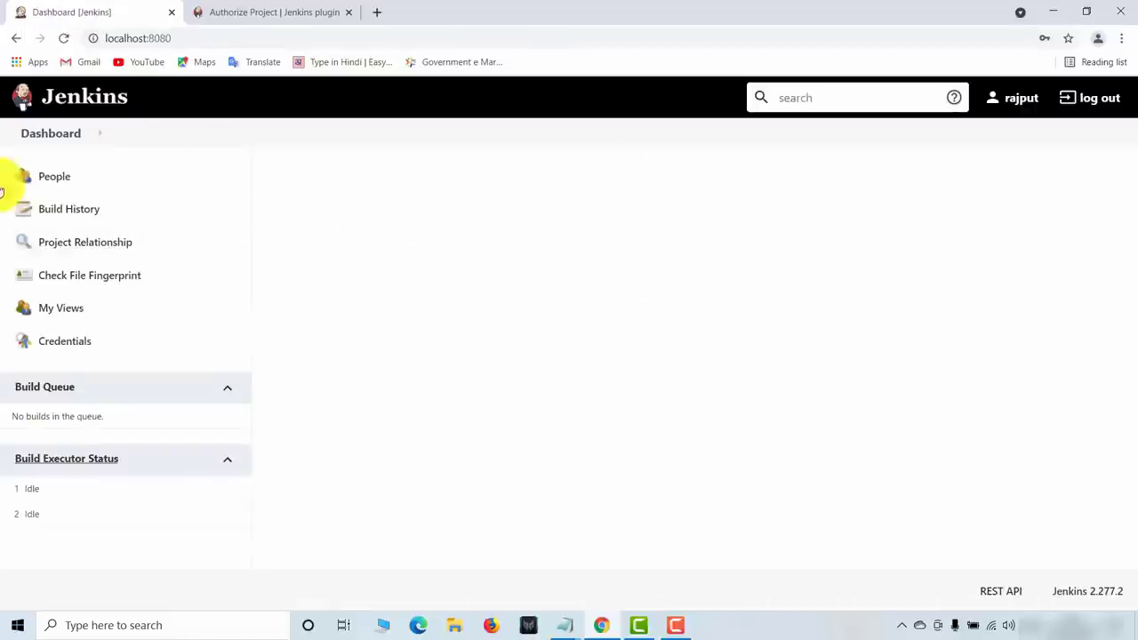
Step: Visit Build History, Project Relationship, Check File Fingerprint, My Views and People, then return as admin
{"action": "left_click", "coordinate": [138, 212]}
{"action": "left_click", "coordinate": [151, 246]}
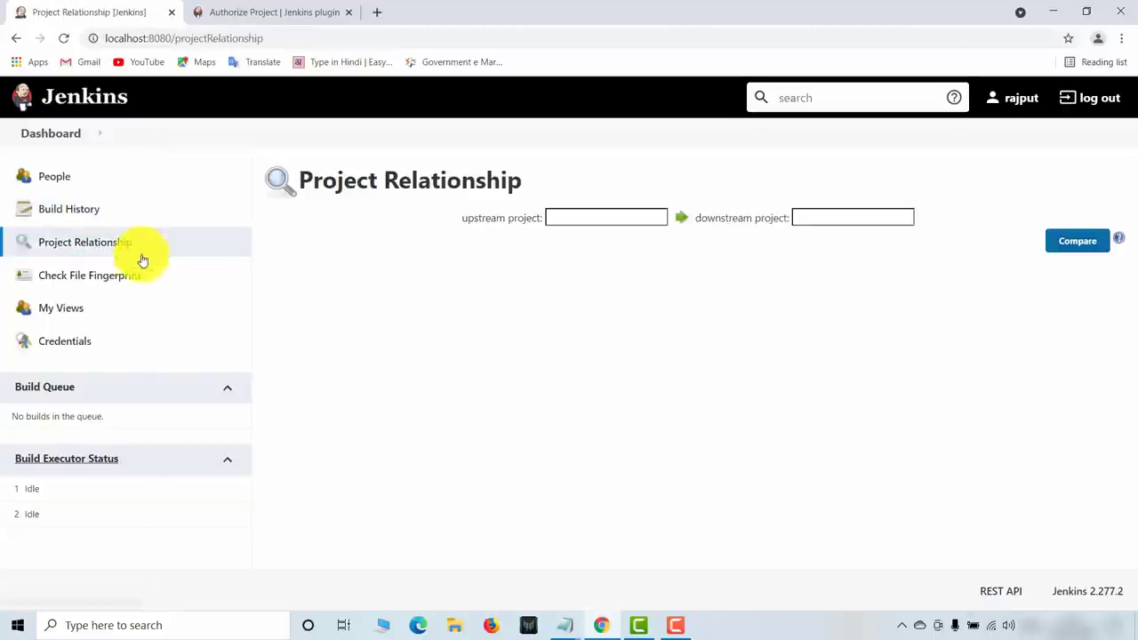
{"action": "left_click", "coordinate": [142, 283]}
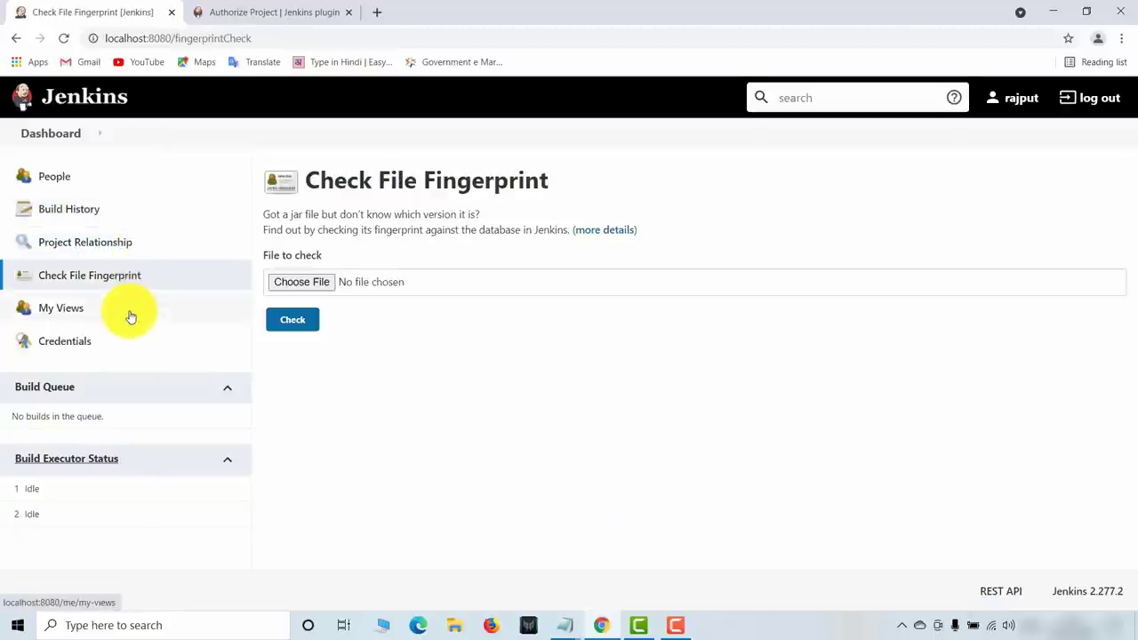
{"action": "left_click", "coordinate": [130, 316]}
{"action": "left_click", "coordinate": [129, 186]}
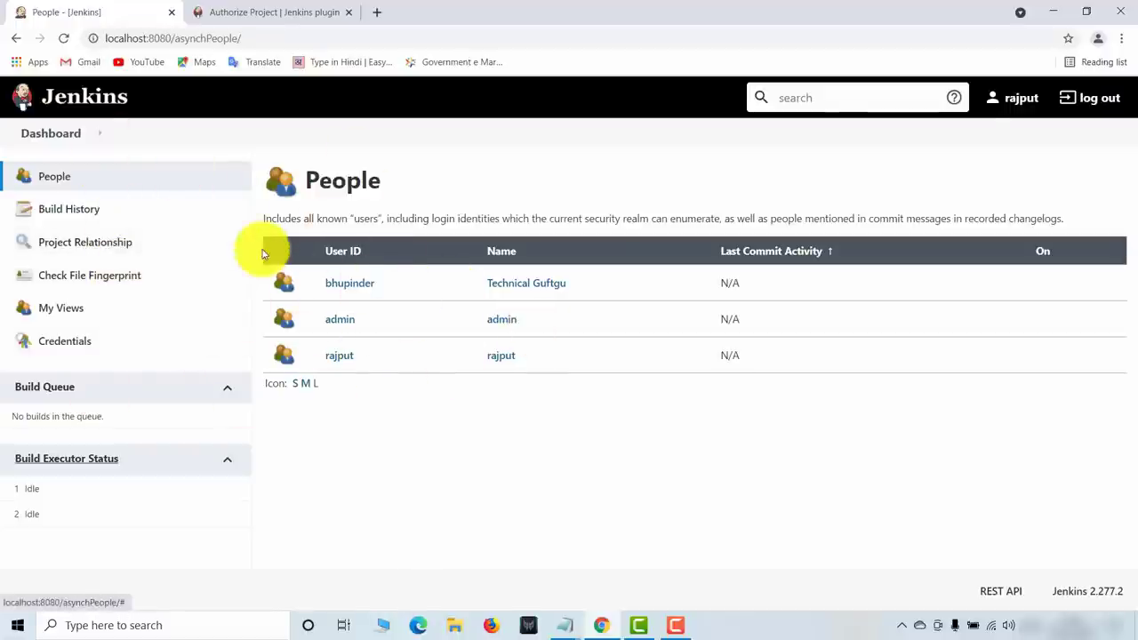
{"action": "left_click", "coordinate": [1097, 96]}
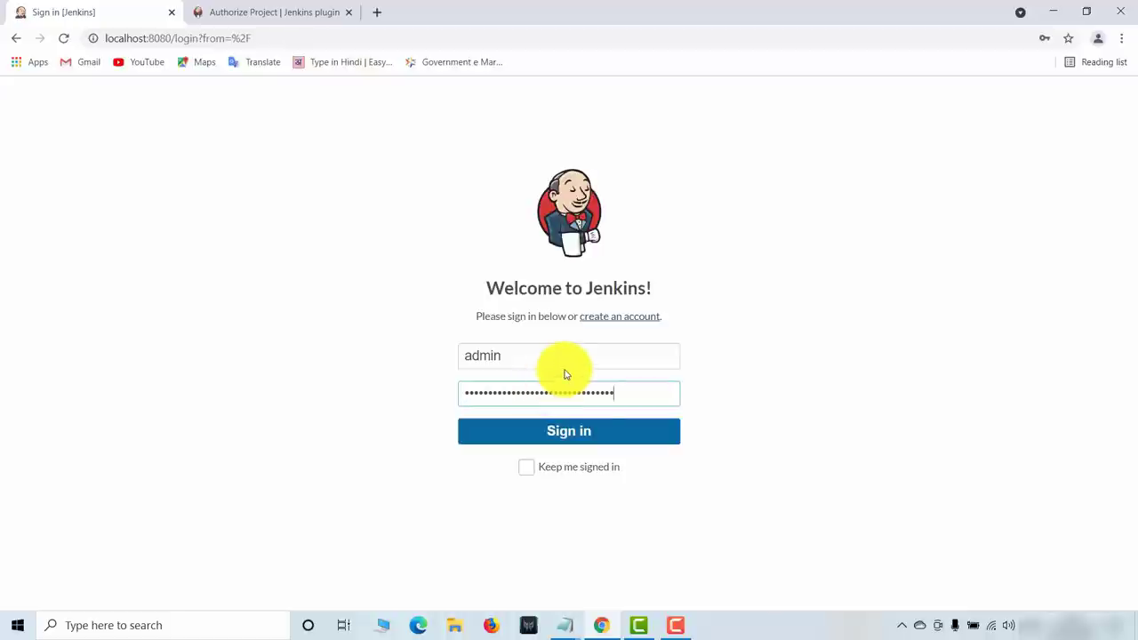
{"action": "left_click", "coordinate": [587, 430]}
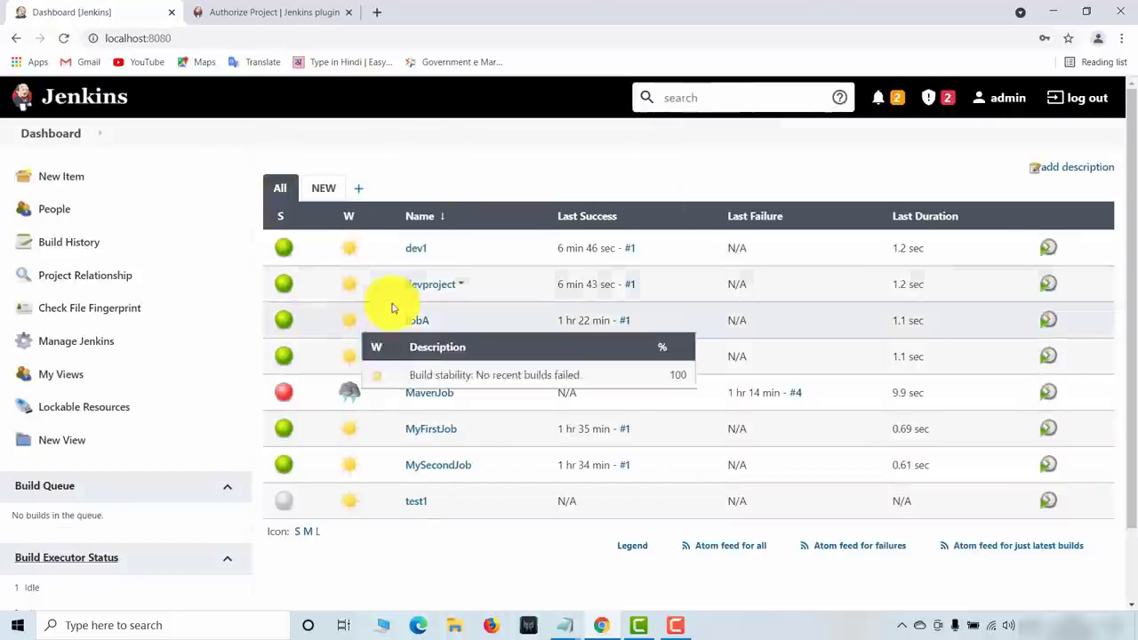
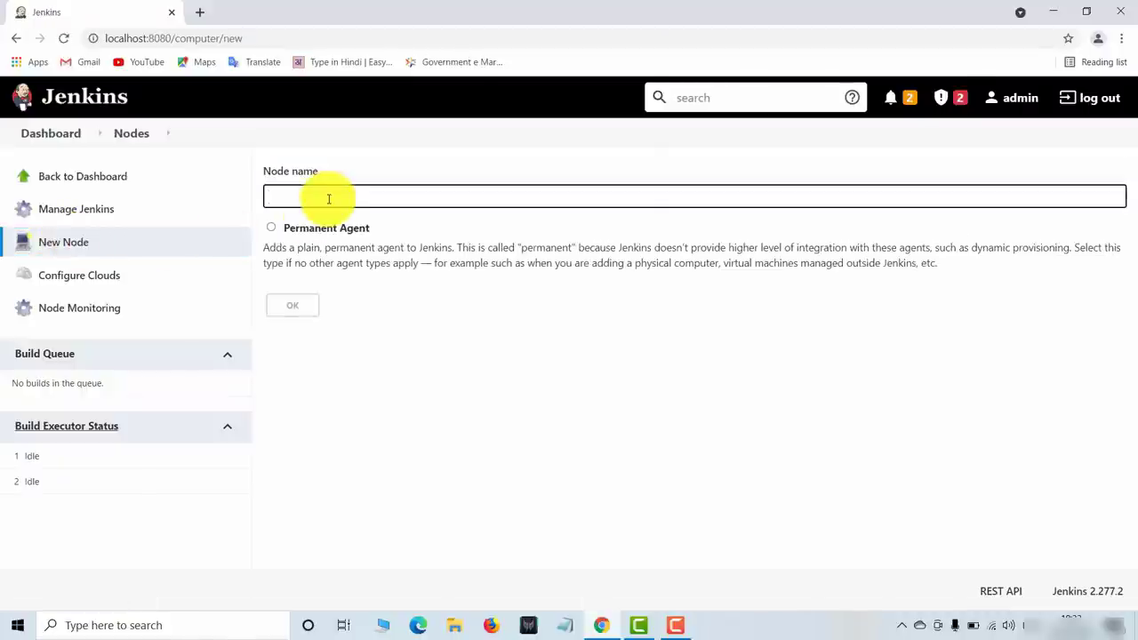
Step: Create a new permanent agent node named Slave1
{"action": "type", "text": "S"}
{"action": "key", "text": "Caps_Lock"}
{"action": "type", "text": "lave1"}
{"action": "left_click", "coordinate": [273, 230]}
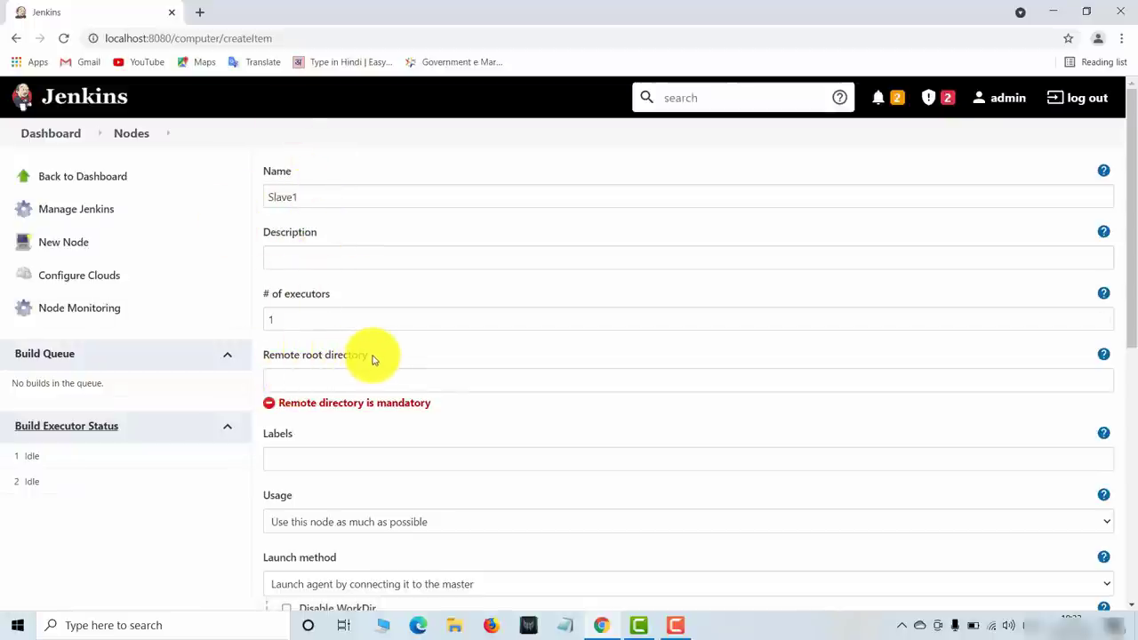
Step: Show the Remote root directory help and select its example path c:\jenkins
{"action": "left_click", "coordinate": [1105, 357]}
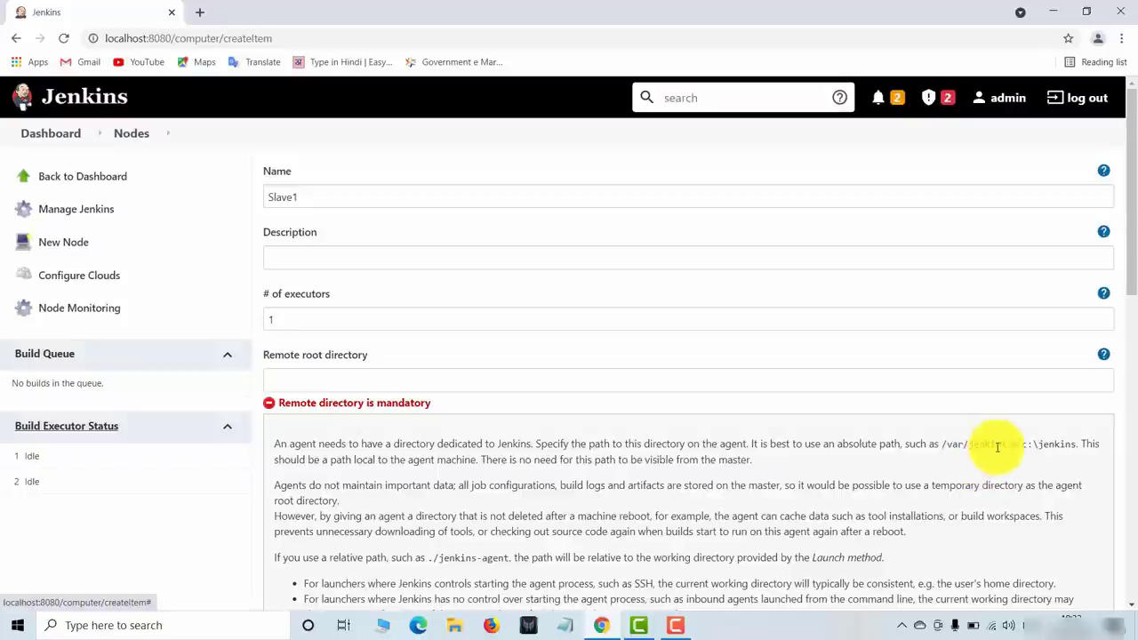
{"action": "left_click_drag", "start_coordinate": [1023, 443], "coordinate": [1079, 444]}
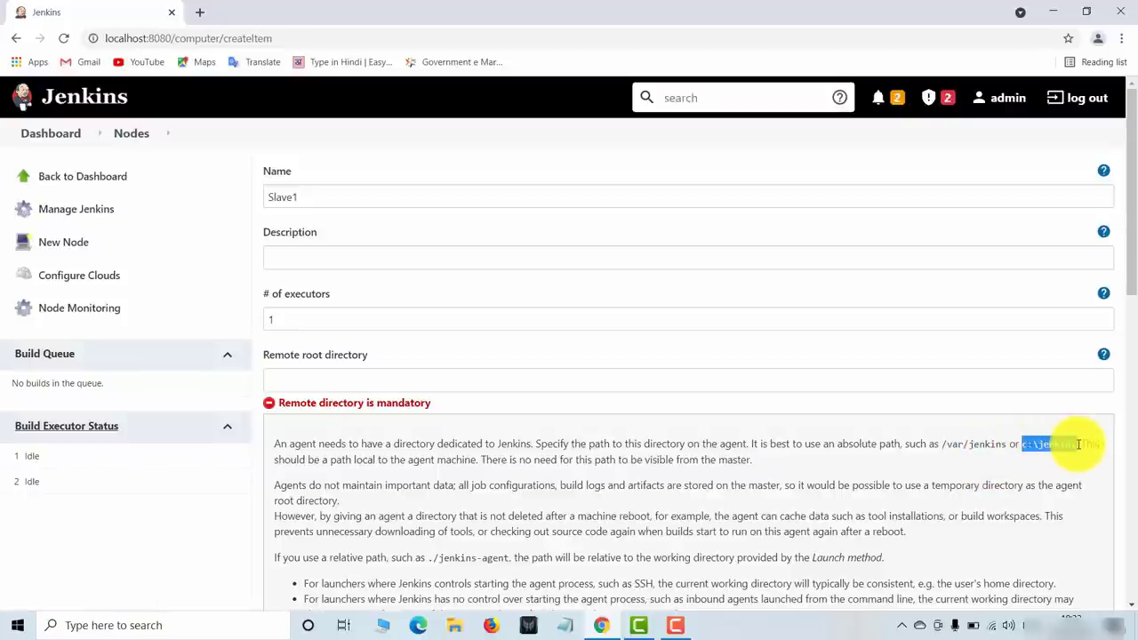
{"action": "left_click", "coordinate": [376, 622]}
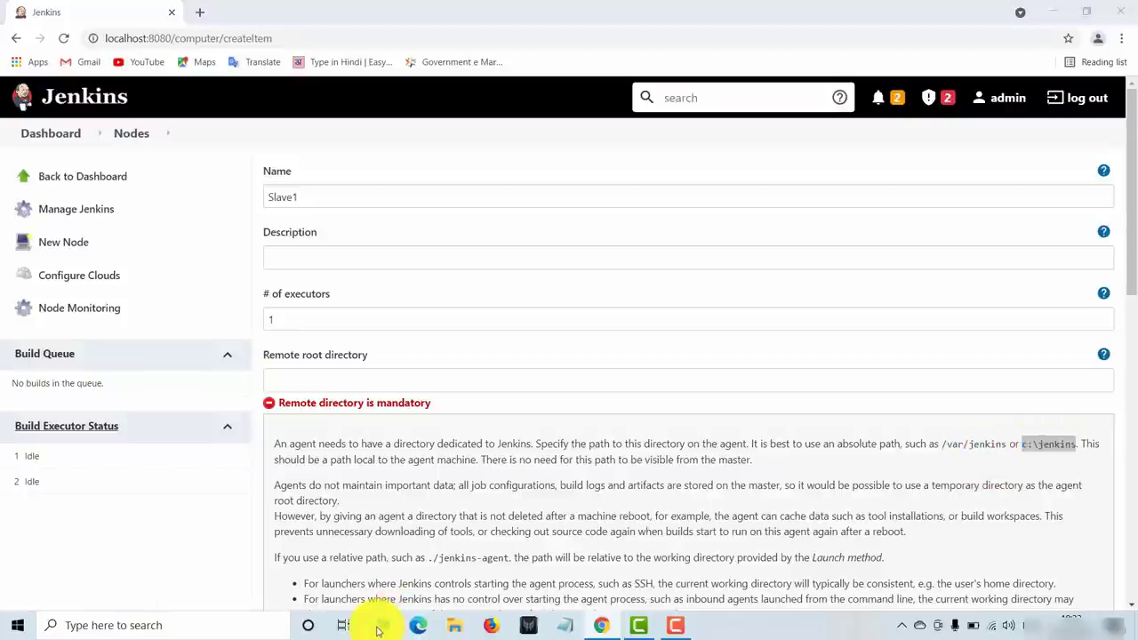
{"action": "double_click", "coordinate": [257, 205]}
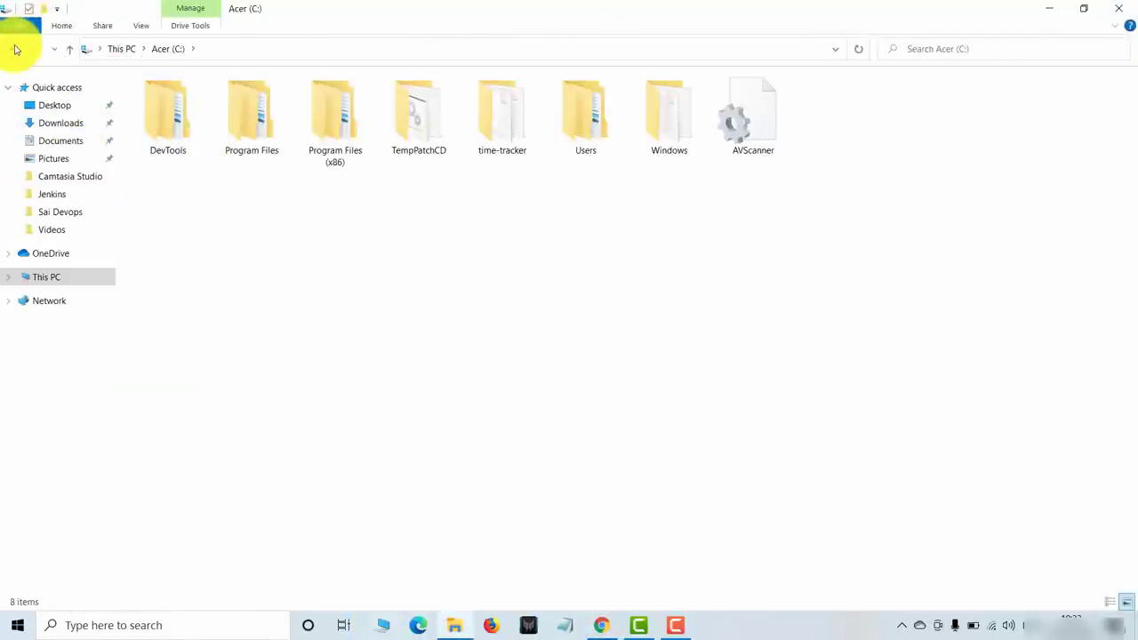
{"action": "left_click", "coordinate": [15, 48]}
{"action": "double_click", "coordinate": [225, 208]}
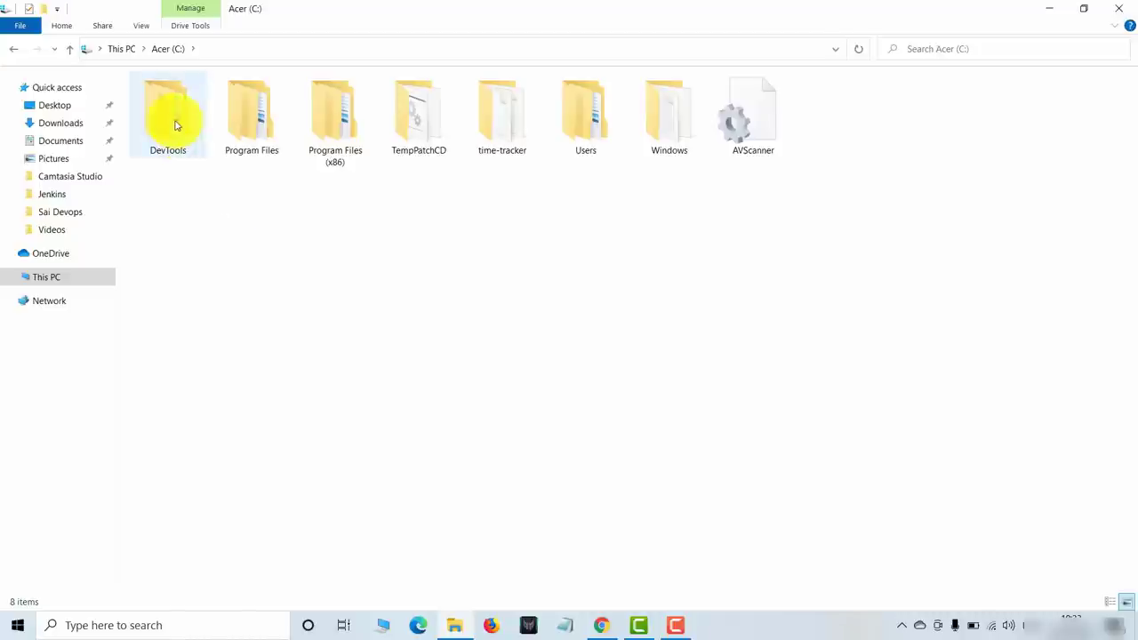
{"action": "double_click", "coordinate": [240, 122]}
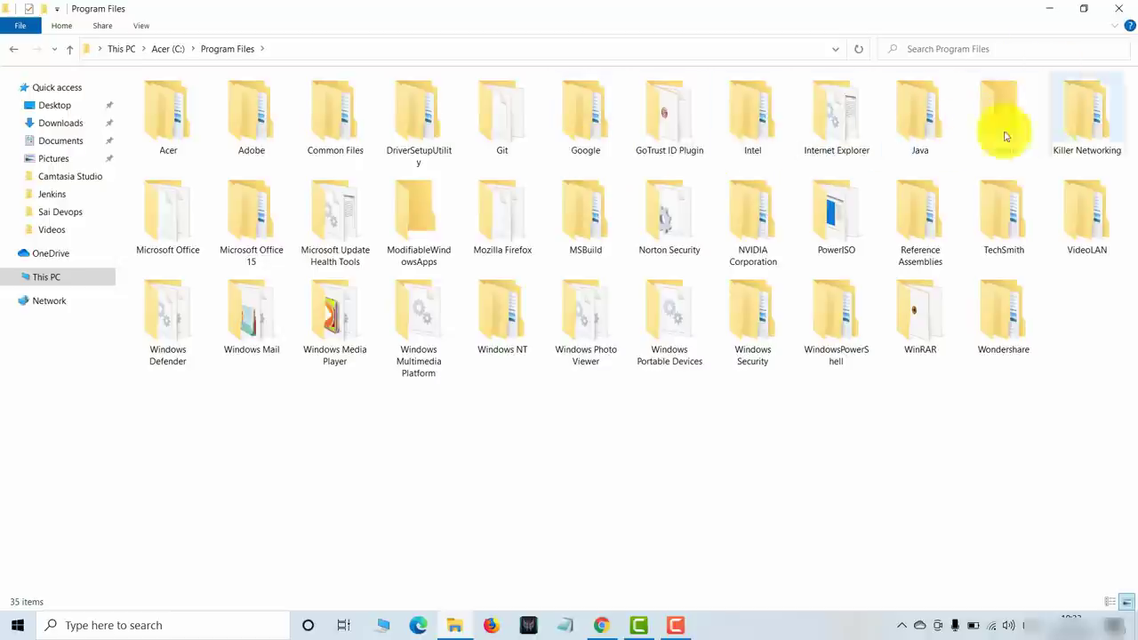
{"action": "left_click", "coordinate": [1118, 6]}
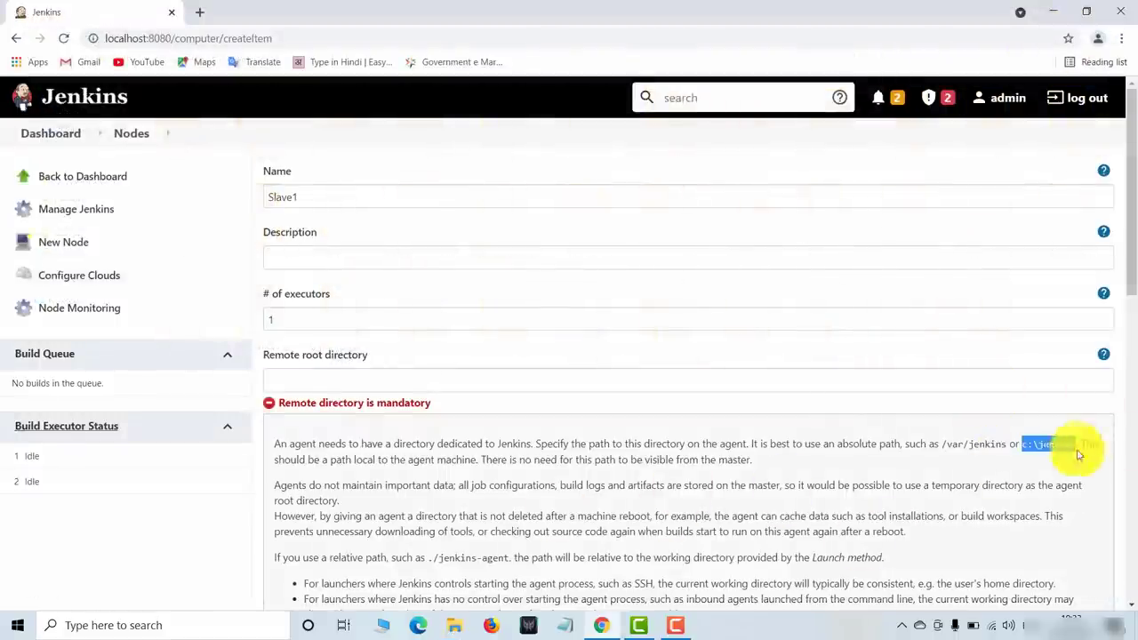
Step: Enter c:\Slave1dir as Slave1's remote root directory
{"action": "left_click_drag", "start_coordinate": [1076, 442], "coordinate": [1037, 438]}
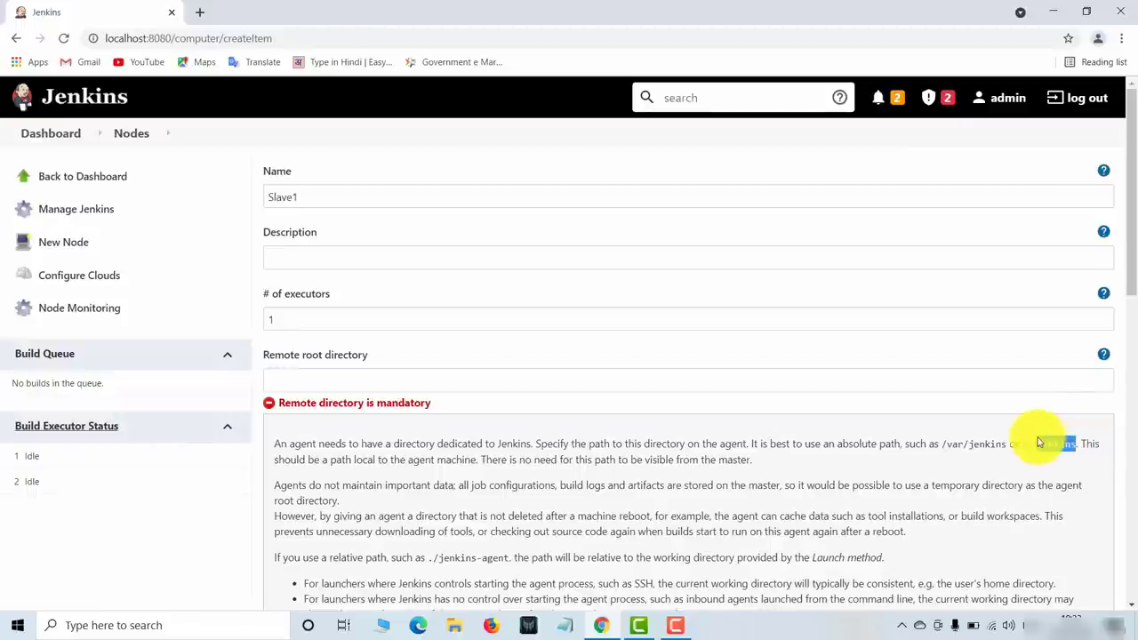
{"action": "left_click", "coordinate": [306, 379]}
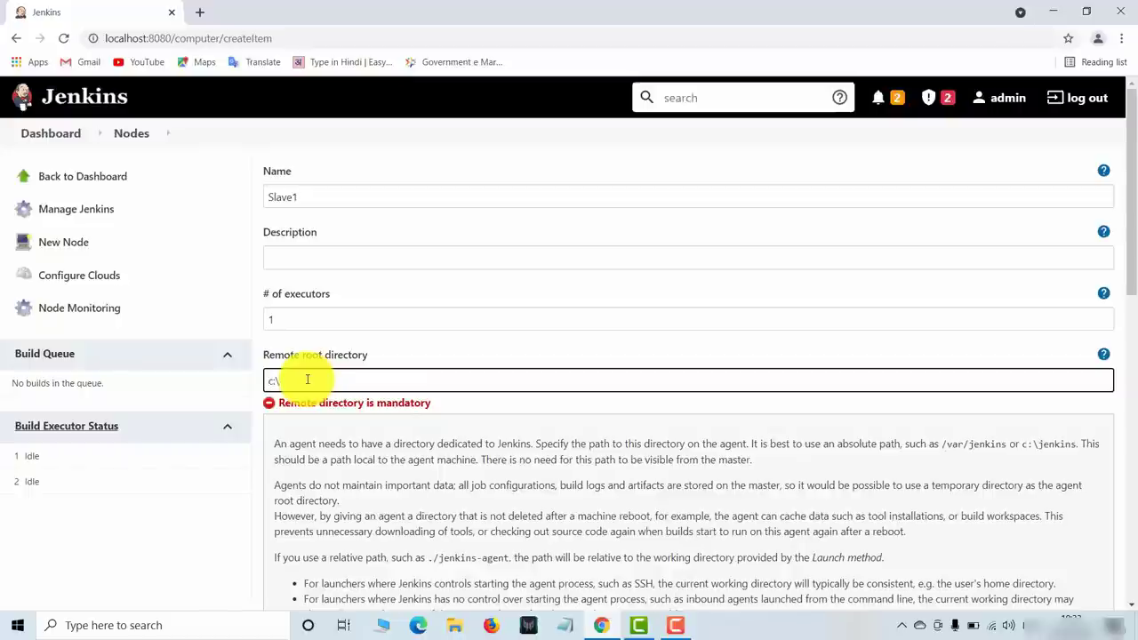
{"action": "key", "text": "Caps_Lock"}
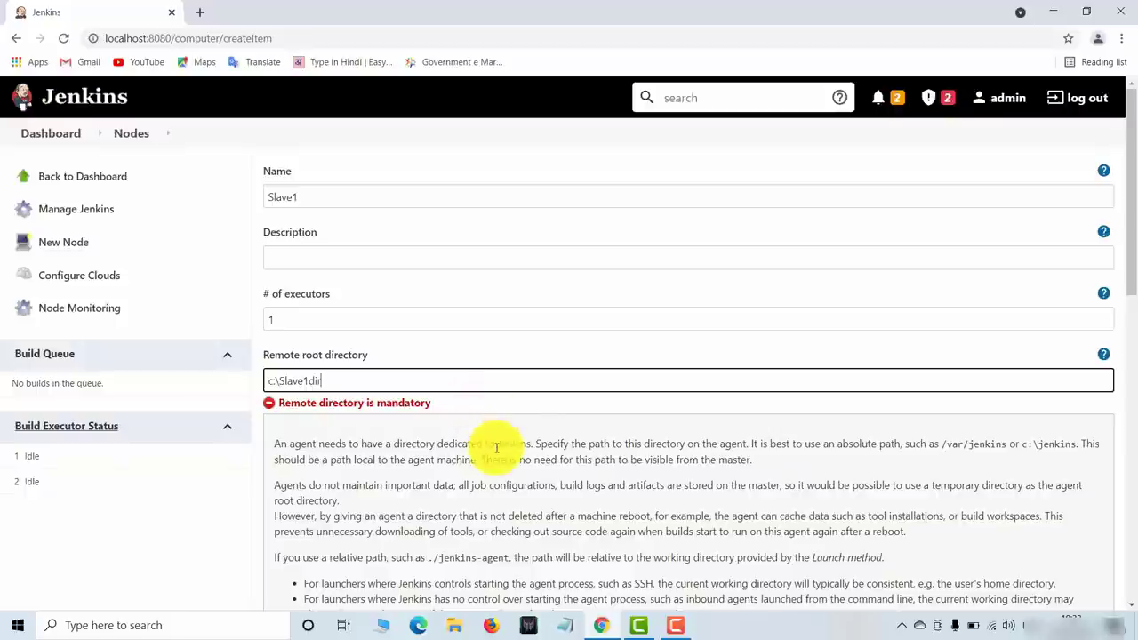
Step: Set the launch method to 'Launch agent via execution of command on the master' and show launch-command help
{"action": "scroll", "coordinate": [489, 444], "scroll_direction": "down", "scroll_amount": 5}
{"action": "scroll", "coordinate": [445, 359], "scroll_direction": "up", "scroll_amount": 3}
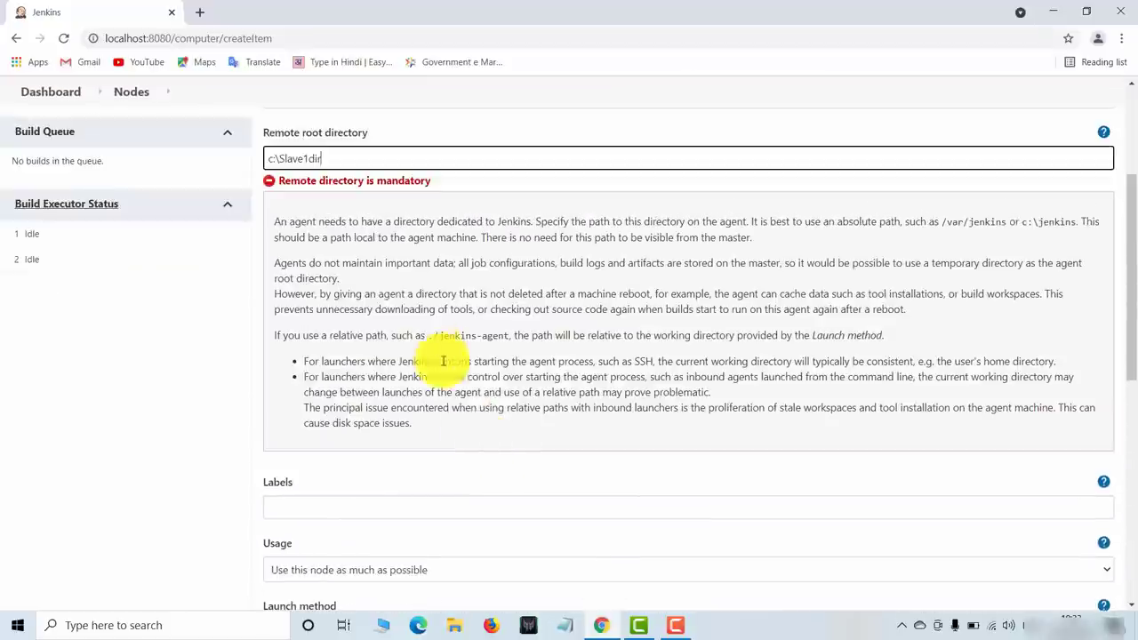
{"action": "scroll", "coordinate": [440, 460], "scroll_direction": "down", "scroll_amount": 4}
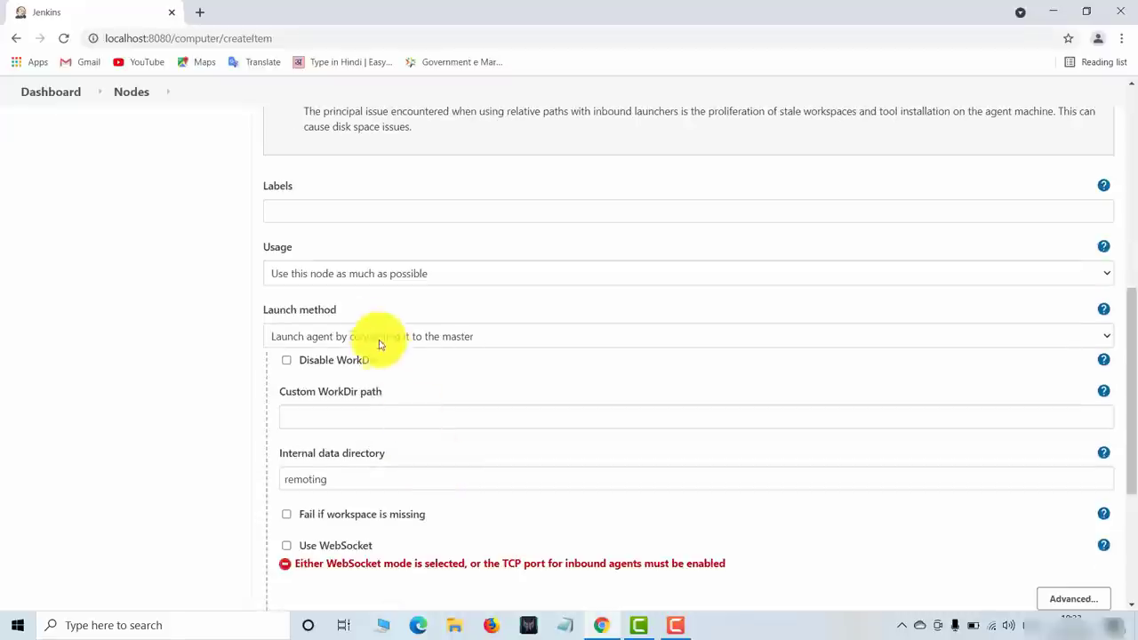
{"action": "scroll", "coordinate": [395, 383], "scroll_direction": "down", "scroll_amount": 2}
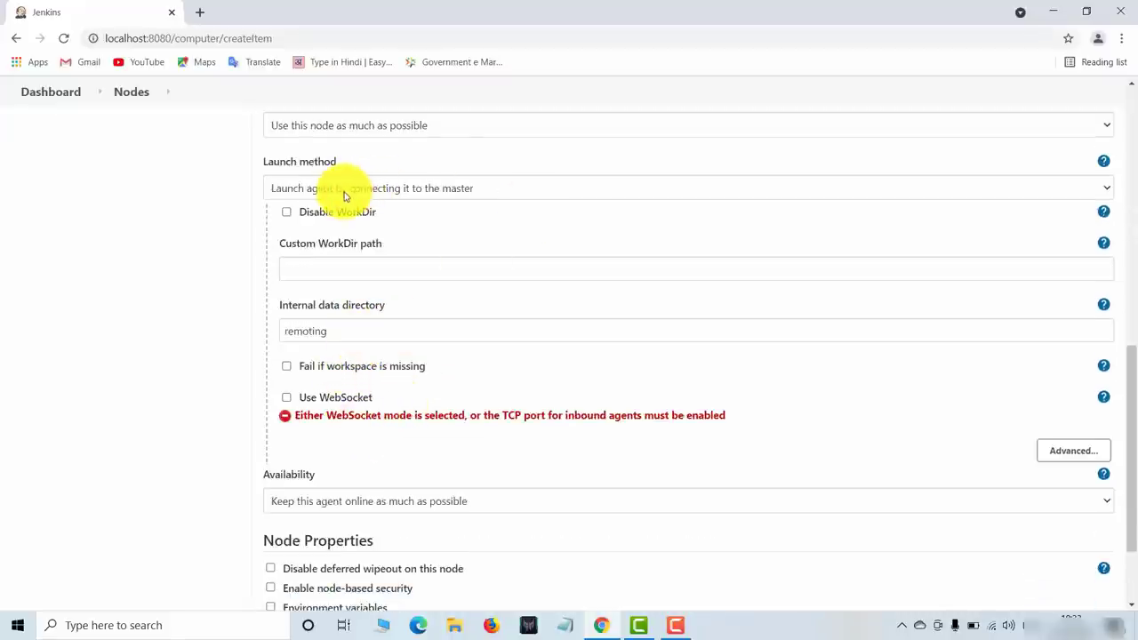
{"action": "left_click", "coordinate": [578, 189]}
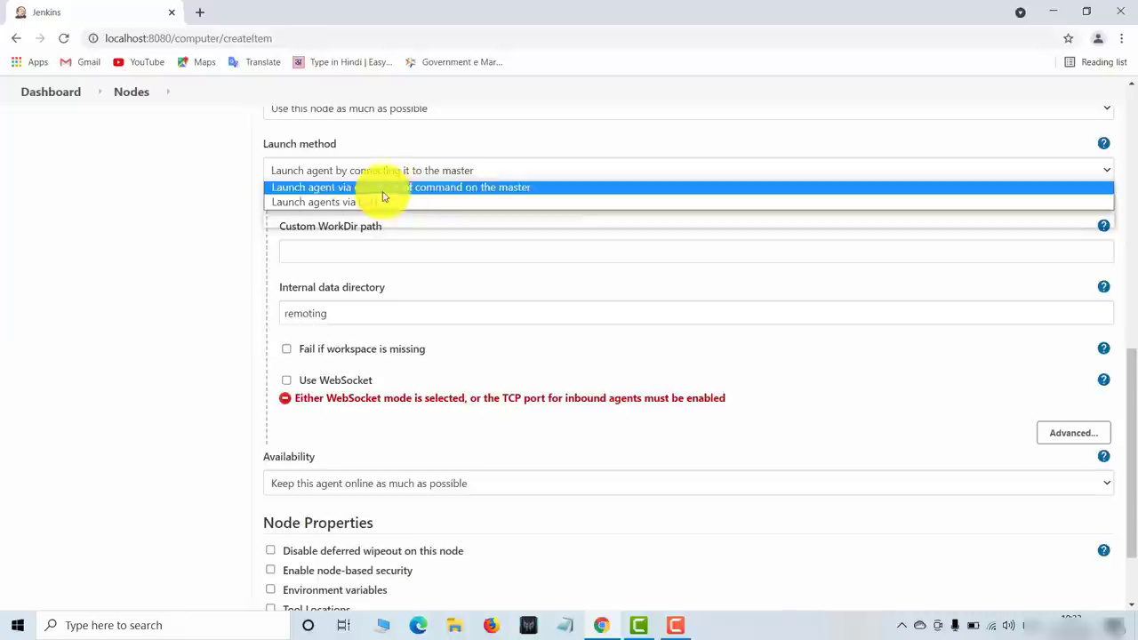
{"action": "left_click", "coordinate": [524, 193]}
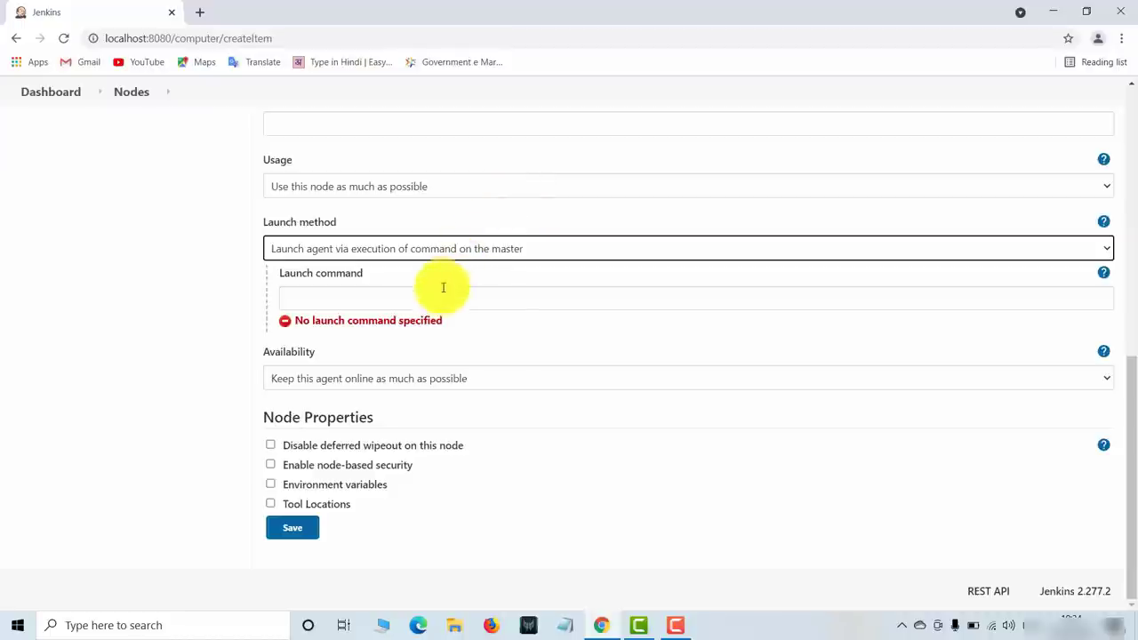
{"action": "left_click", "coordinate": [338, 296]}
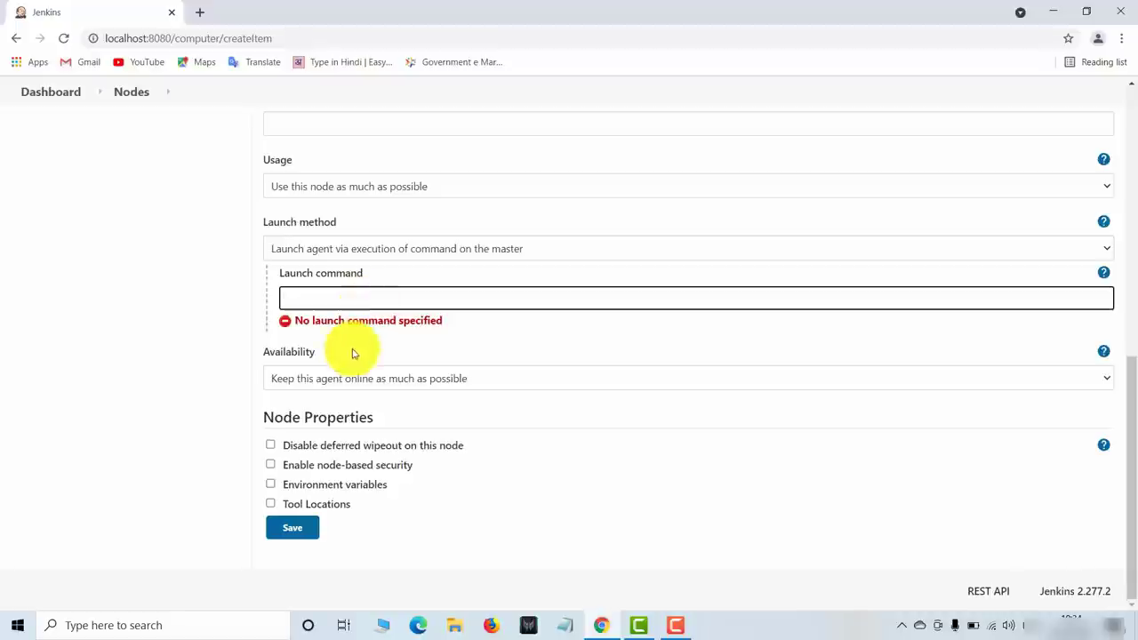
{"action": "left_click", "coordinate": [1102, 274]}
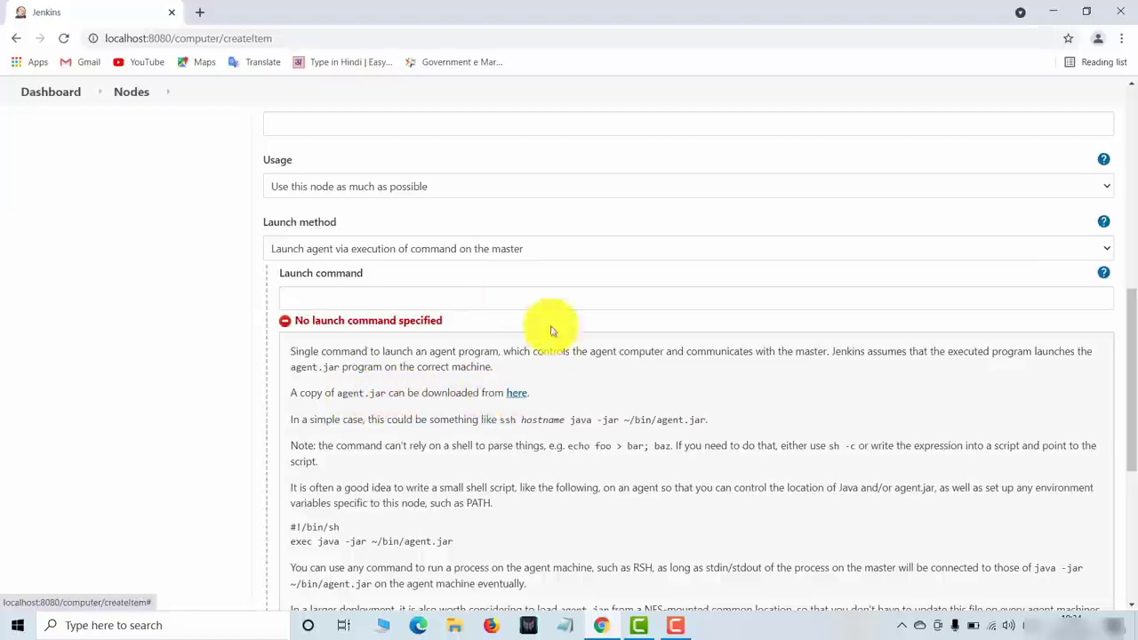
Step: Download and keep agent.jar, then show it in the Downloads folder
{"action": "left_click", "coordinate": [521, 397]}
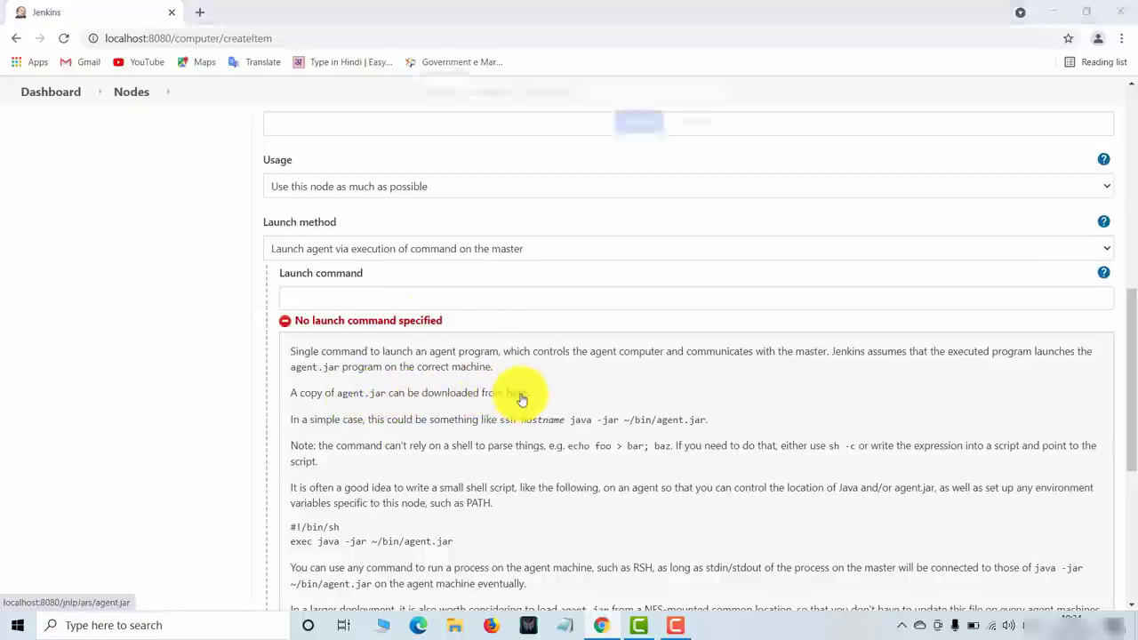
{"action": "left_click", "coordinate": [655, 129]}
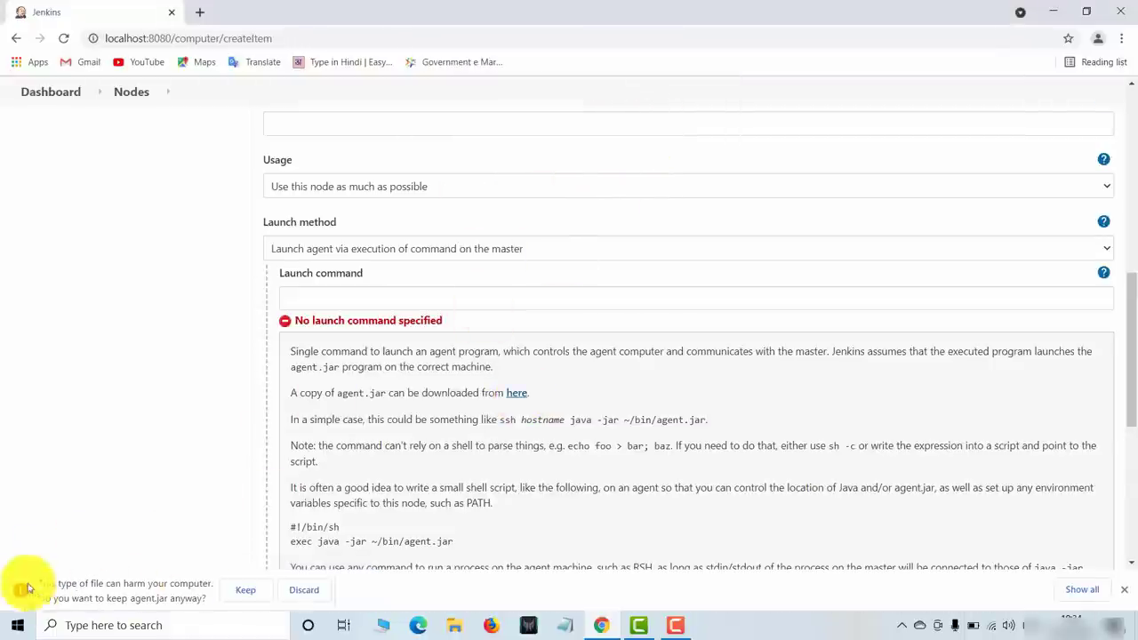
{"action": "left_click", "coordinate": [258, 596]}
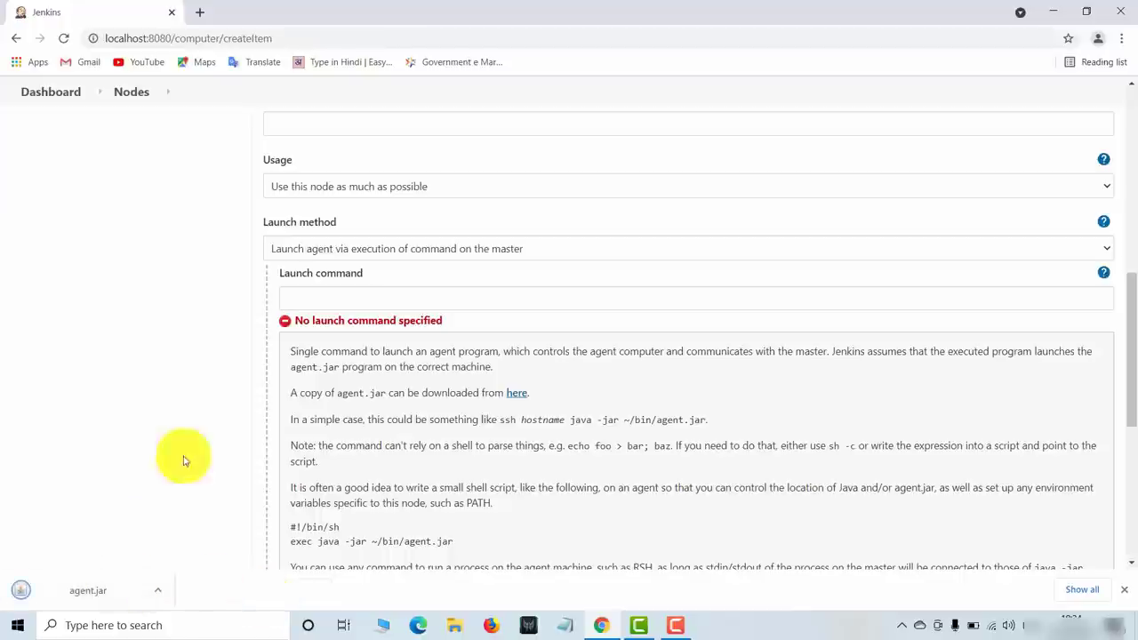
{"action": "left_click", "coordinate": [156, 593]}
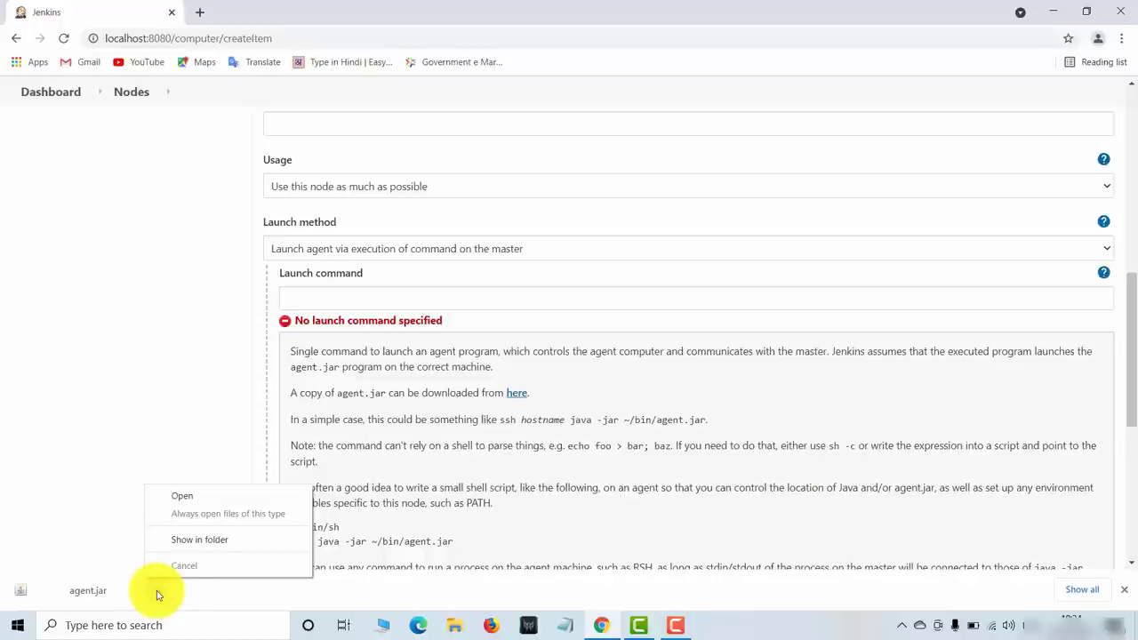
{"action": "left_click", "coordinate": [208, 543]}
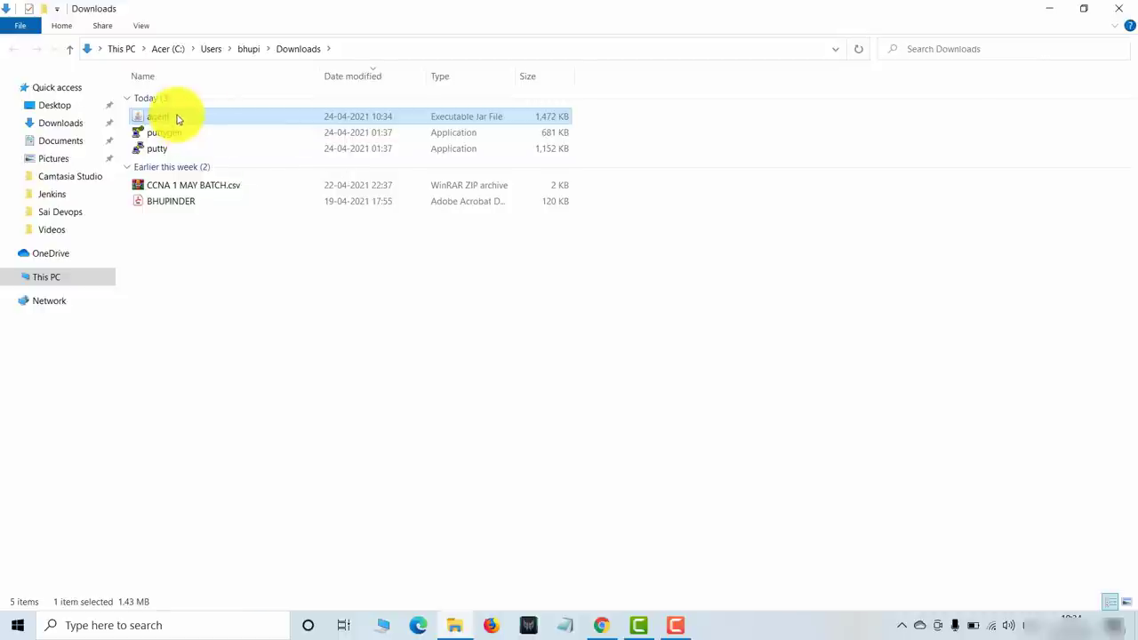
Step: Move agent.jar from Downloads to the root of Acer (C:), approving the admin prompt
{"action": "right_click", "coordinate": [177, 118]}
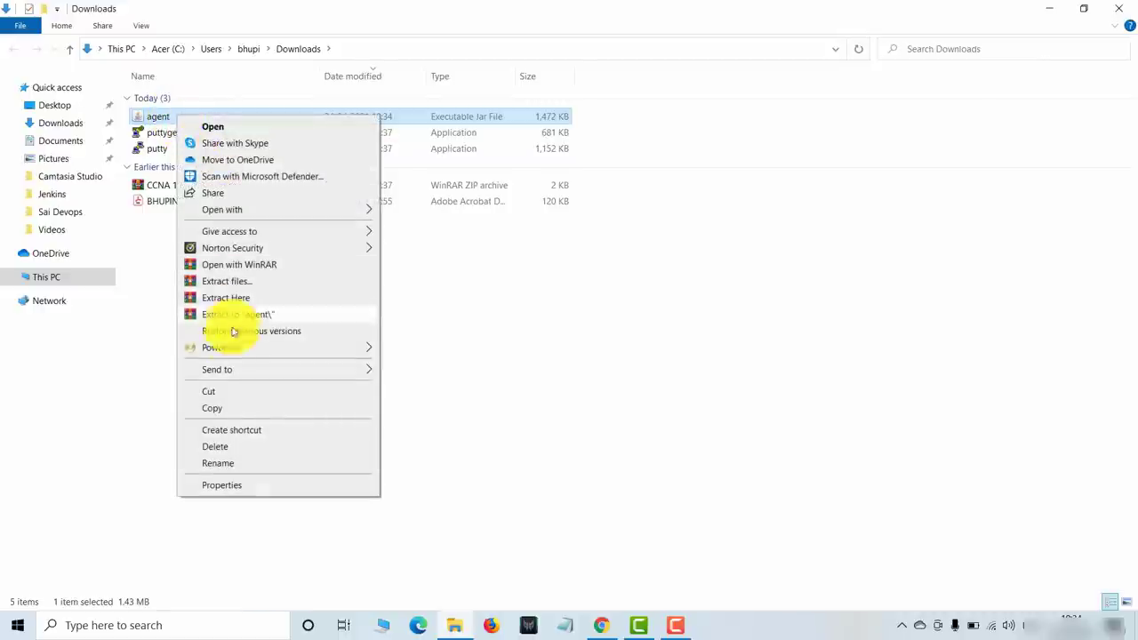
{"action": "left_click", "coordinate": [229, 394]}
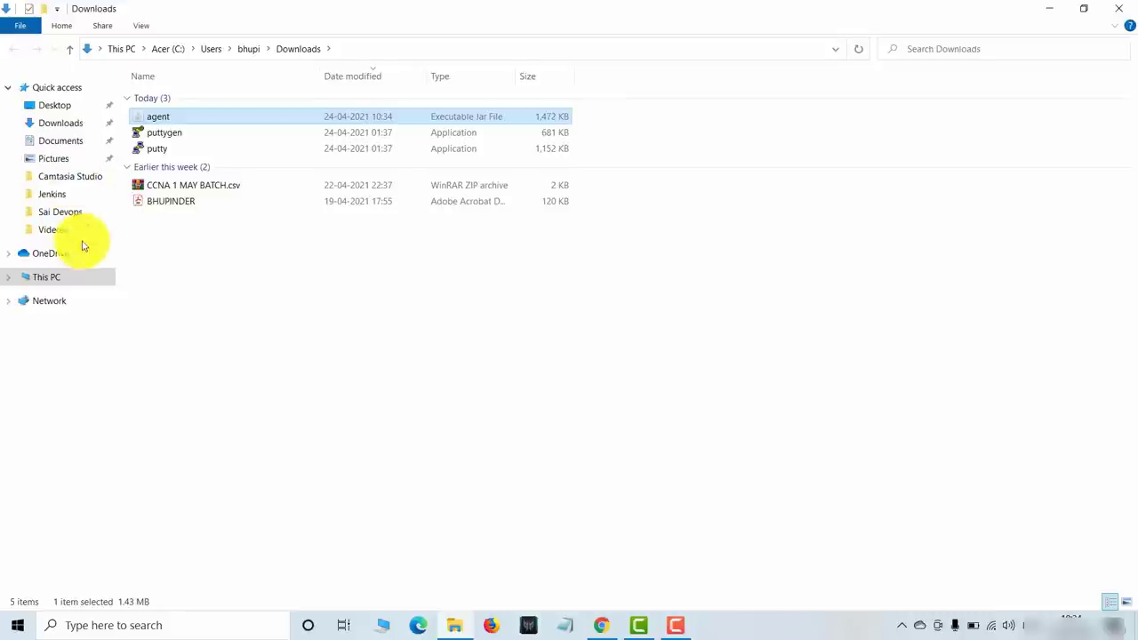
{"action": "left_click", "coordinate": [58, 281]}
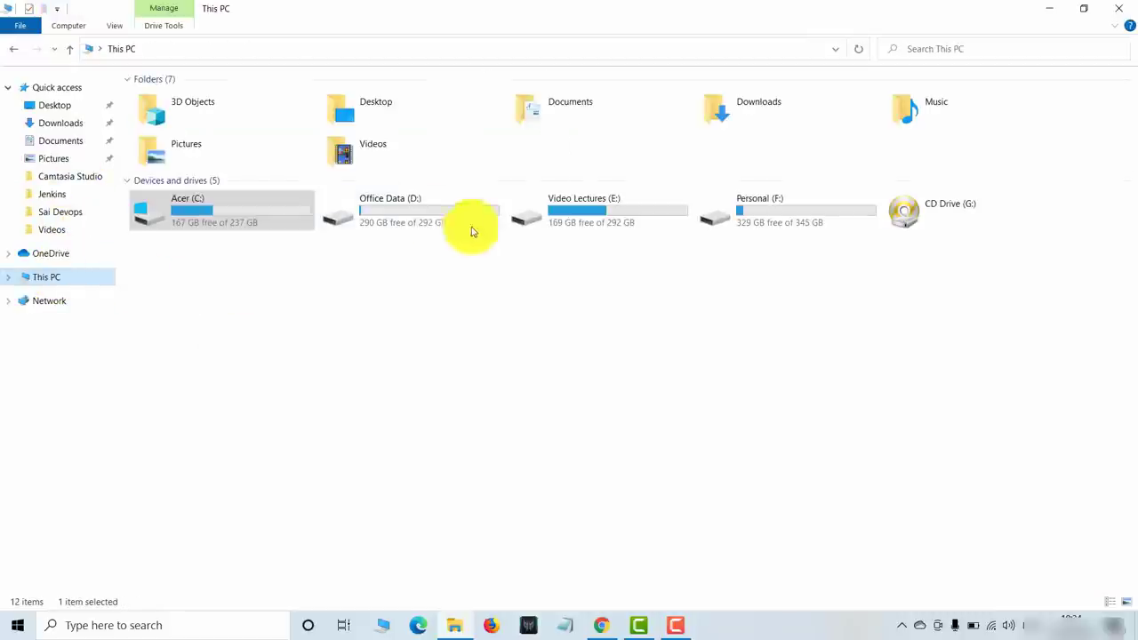
{"action": "double_click", "coordinate": [226, 221]}
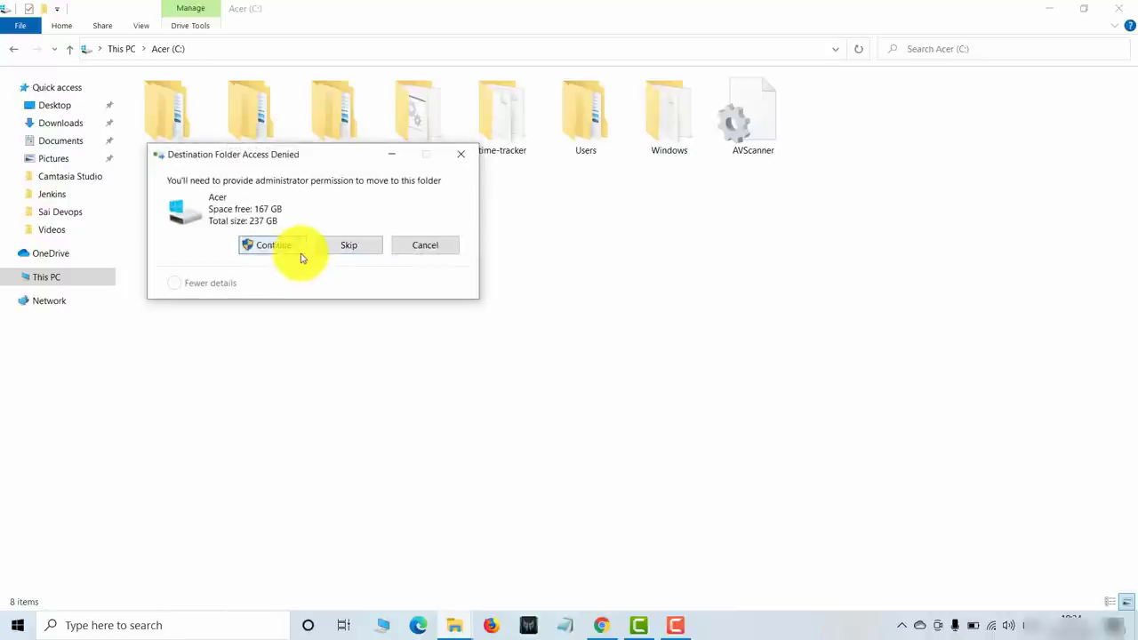
{"action": "left_click", "coordinate": [277, 248]}
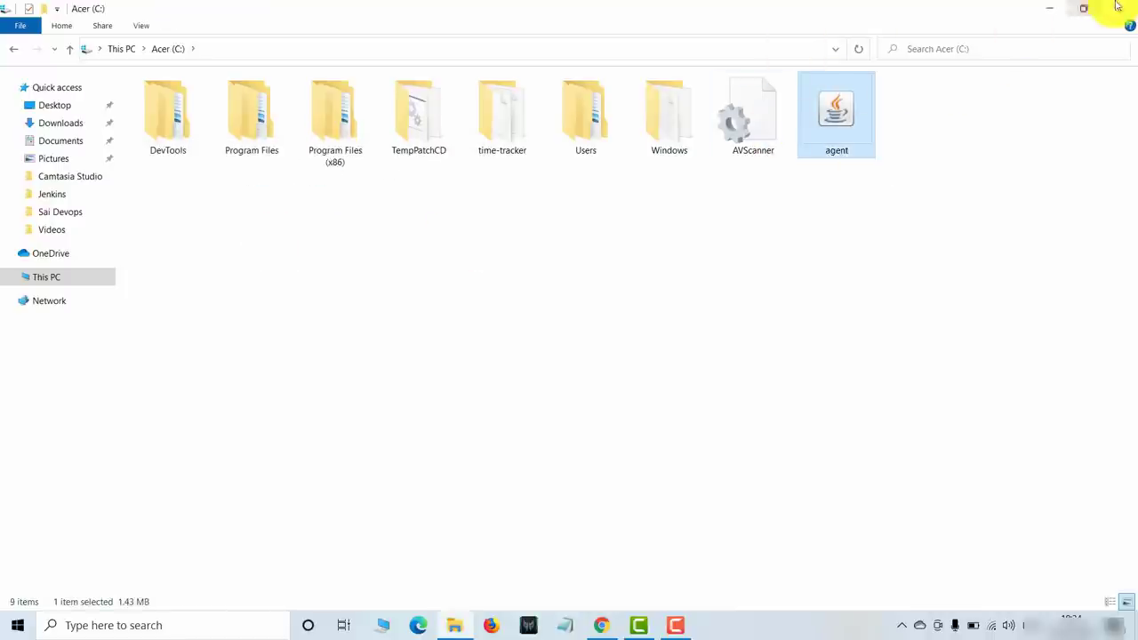
{"action": "left_click", "coordinate": [603, 624]}
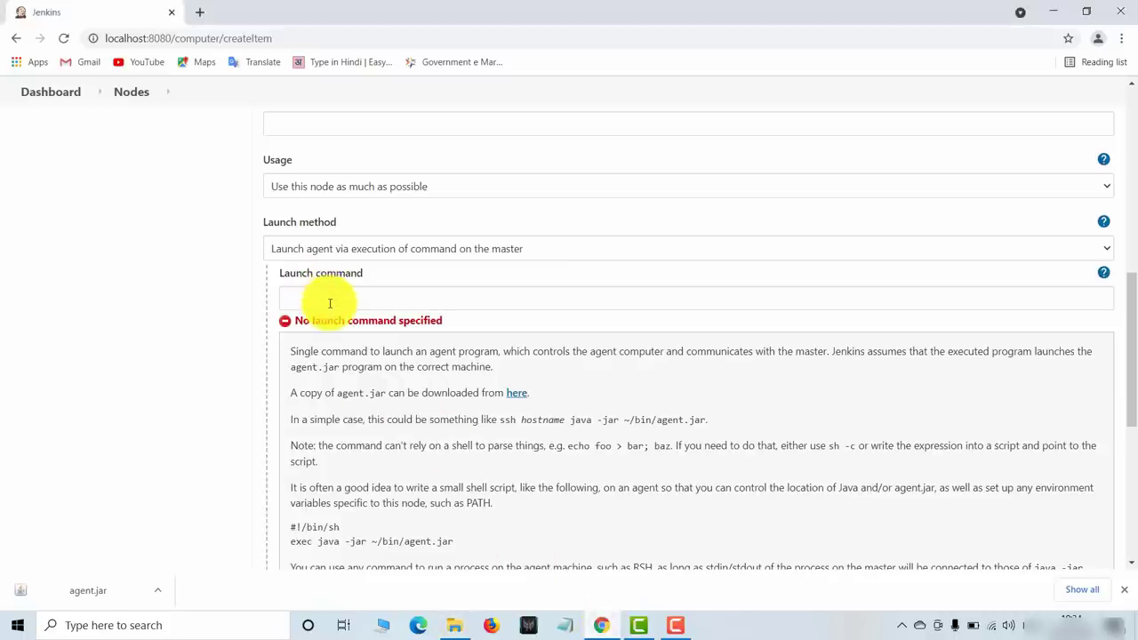
Step: Enter java -jar c:\agent.jar as Slave1's launch command
{"action": "scroll", "coordinate": [406, 305], "scroll_direction": "up", "scroll_amount": 2}
{"action": "scroll", "coordinate": [406, 305], "scroll_direction": "down", "scroll_amount": 2}
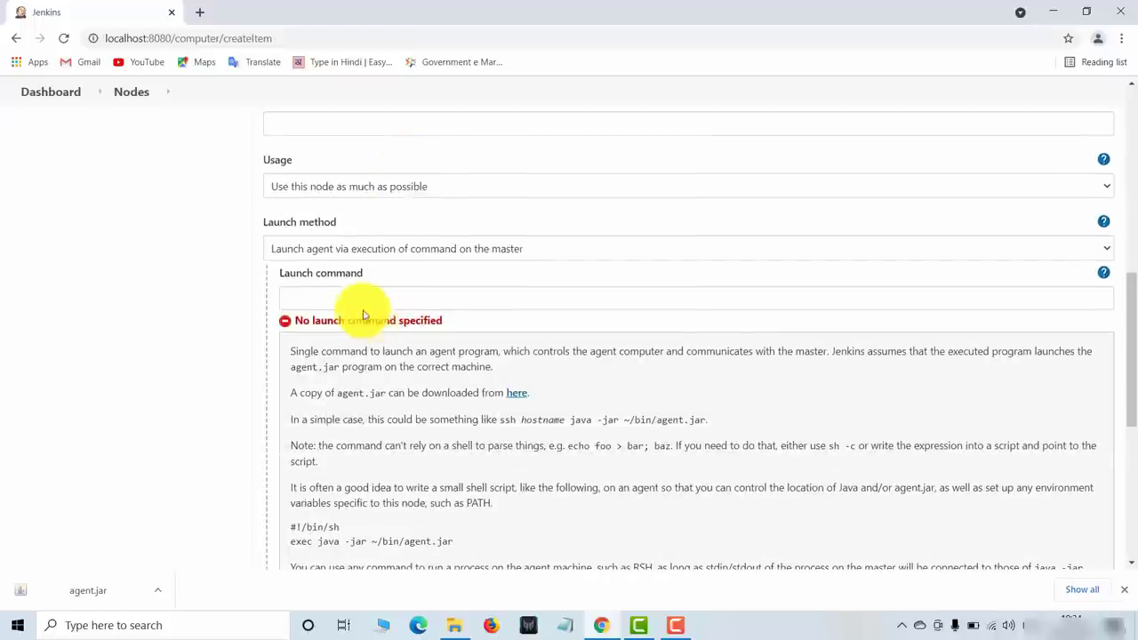
{"action": "left_click", "coordinate": [360, 301]}
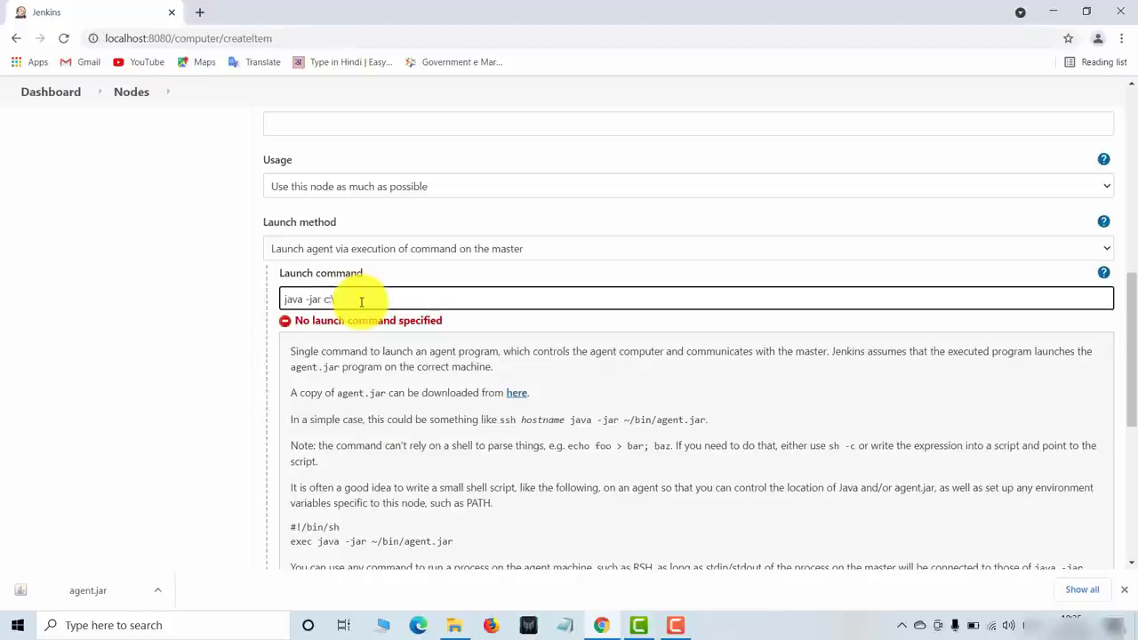
{"action": "type", "text": "c:\\agent.jar"}
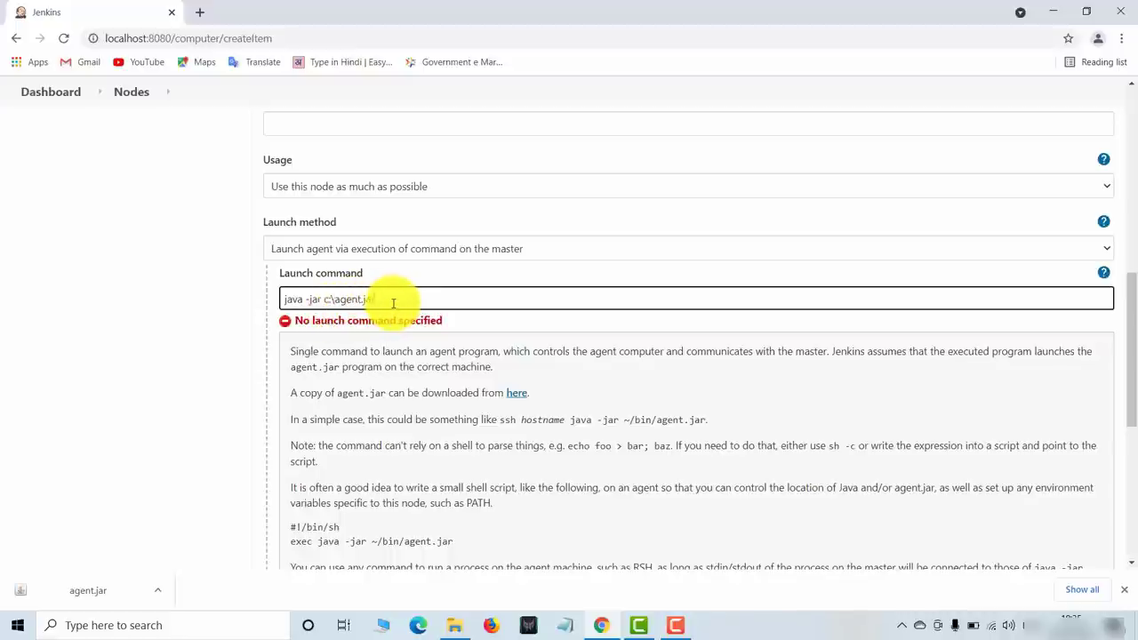
{"action": "scroll", "coordinate": [533, 404], "scroll_direction": "down", "scroll_amount": 5}
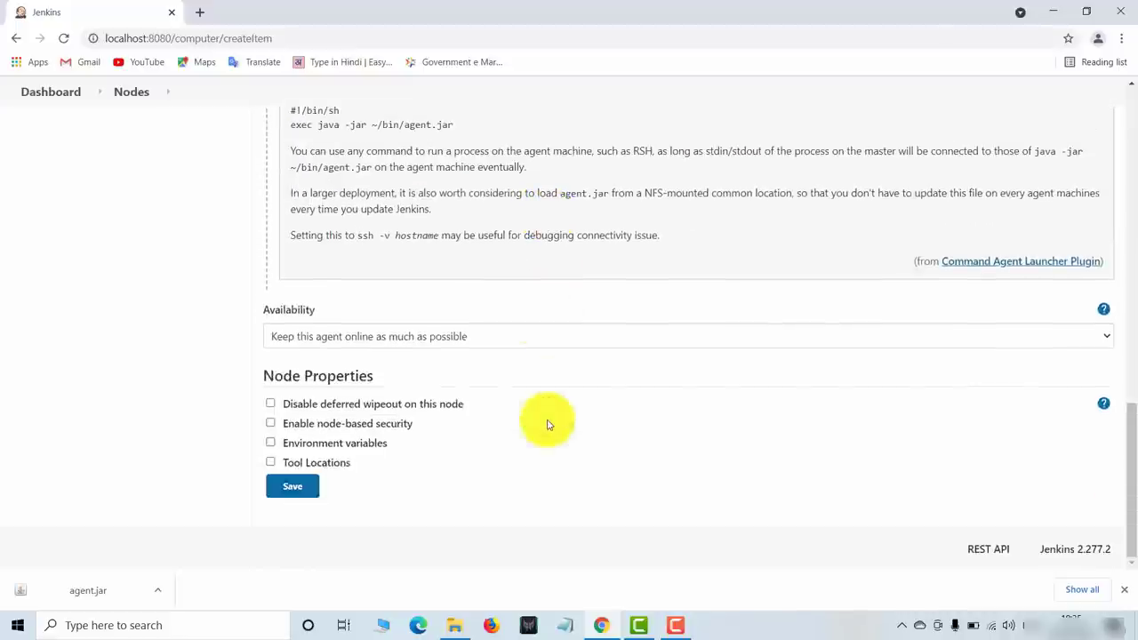
Step: Save Slave1 and reload the Nodes page to see it online with one idle executor
{"action": "left_click", "coordinate": [296, 489]}
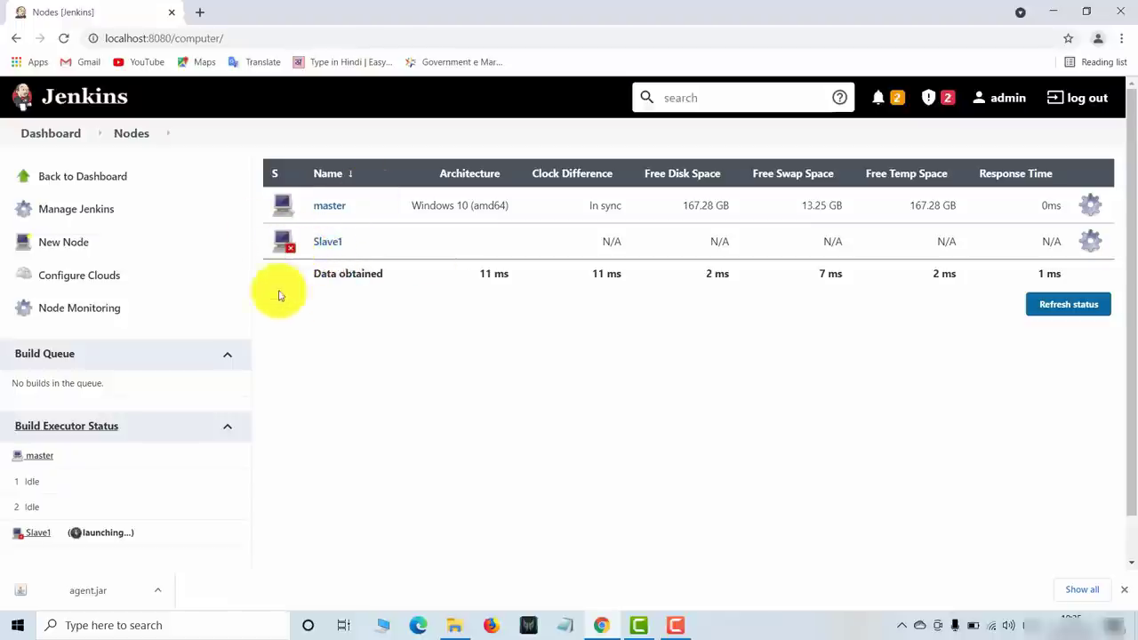
{"action": "scroll", "coordinate": [49, 486], "scroll_direction": "down", "scroll_amount": 1}
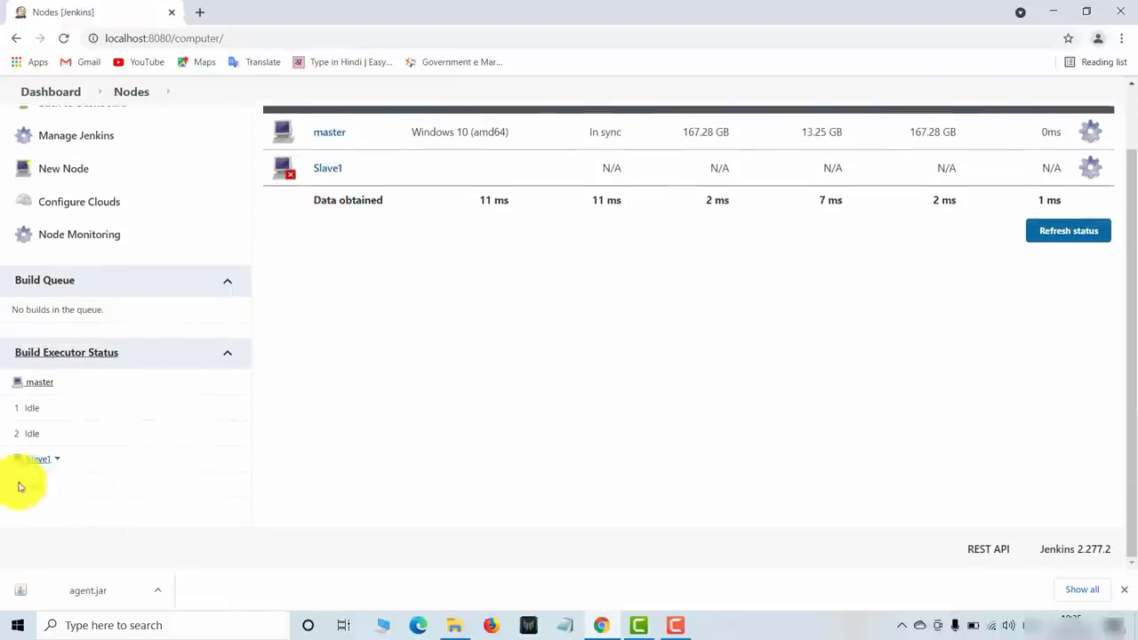
{"action": "left_click", "coordinate": [55, 461]}
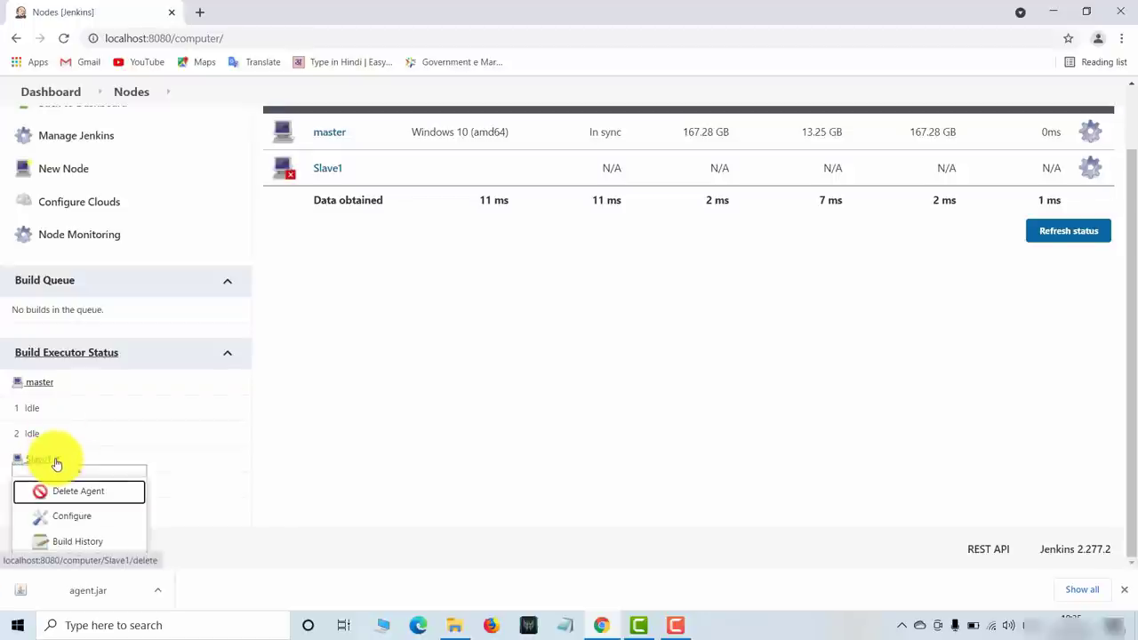
{"action": "scroll", "coordinate": [436, 360], "scroll_direction": "up", "scroll_amount": 1}
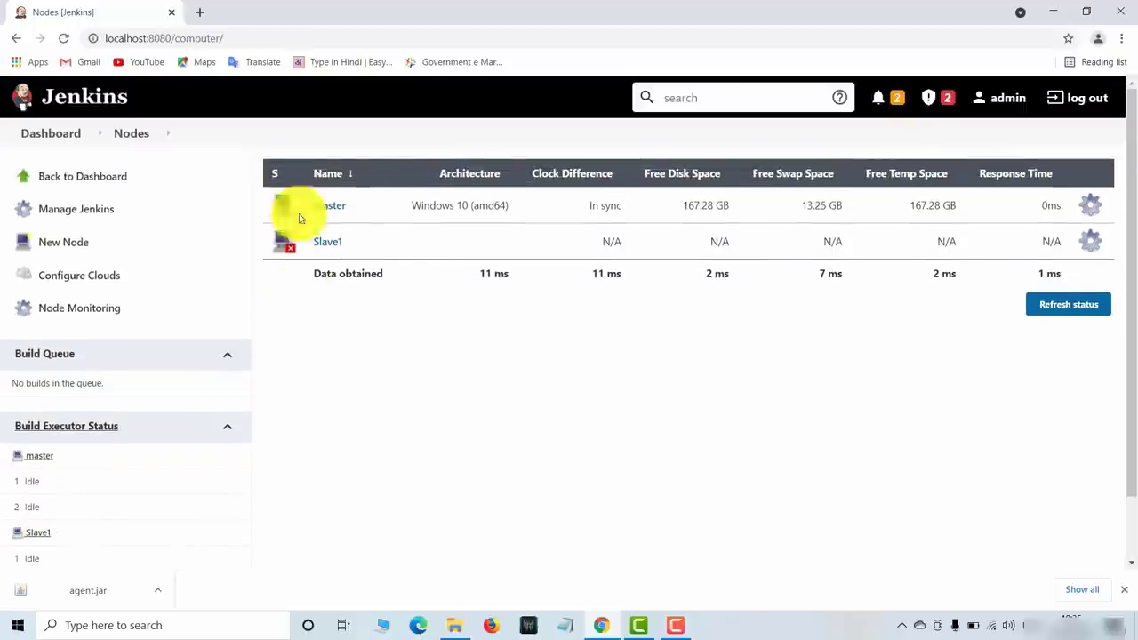
{"action": "left_click", "coordinate": [236, 36]}
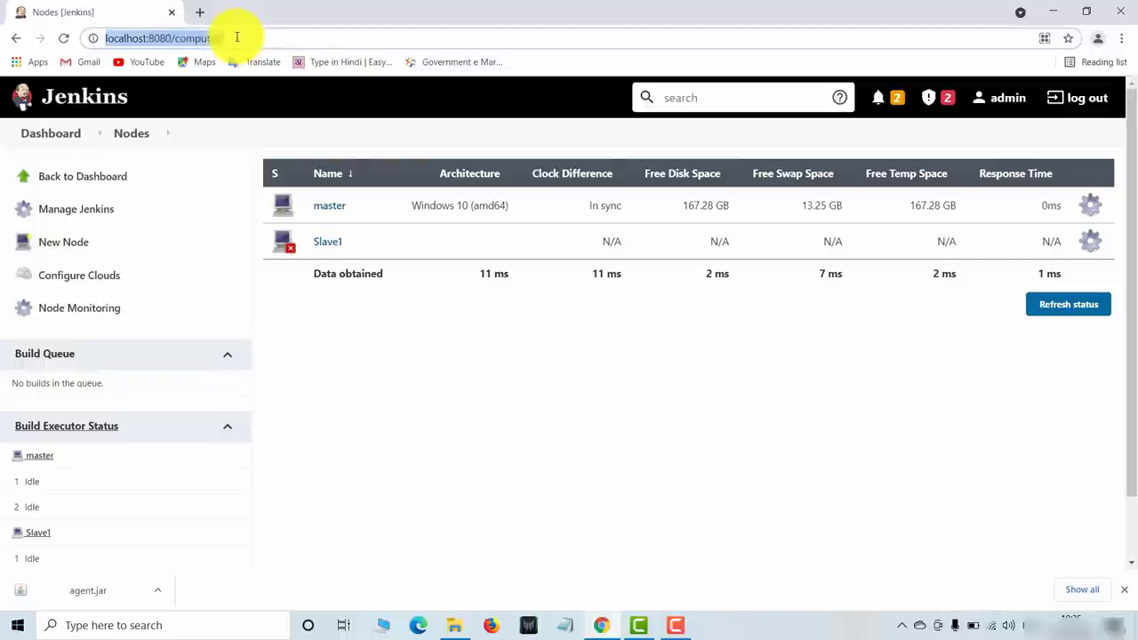
{"action": "key", "text": "Return"}
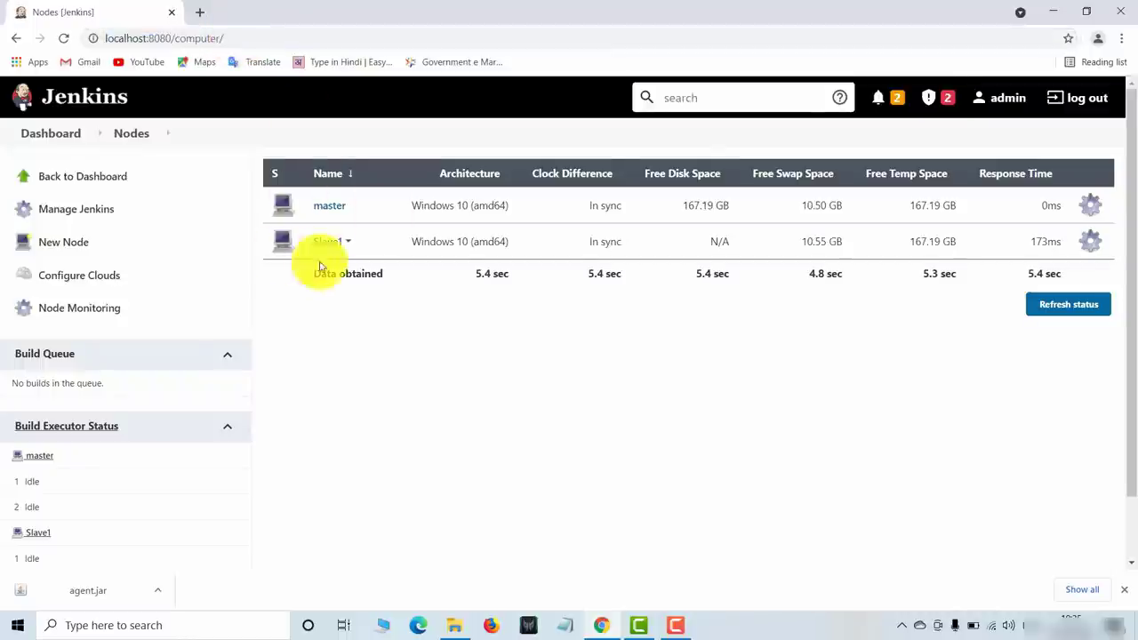
Step: Create a node named Slave2 as a copy of the existing node Slave1
{"action": "left_click", "coordinate": [91, 244]}
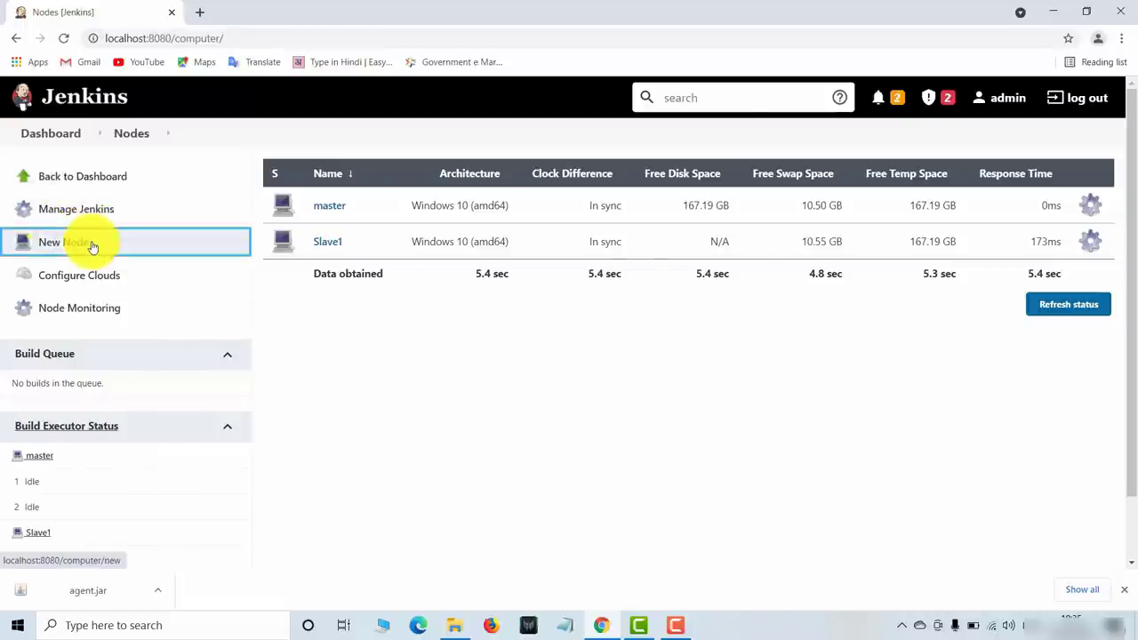
{"action": "type", "text": "S"}
{"action": "key", "text": "Caps_Lock"}
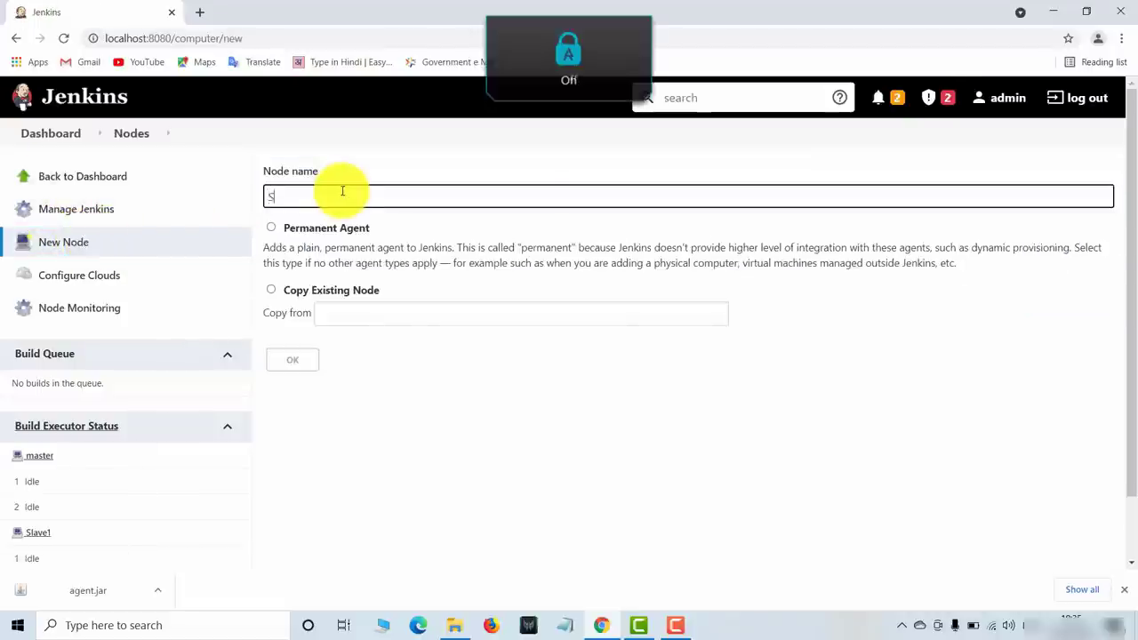
{"action": "type", "text": "lave2"}
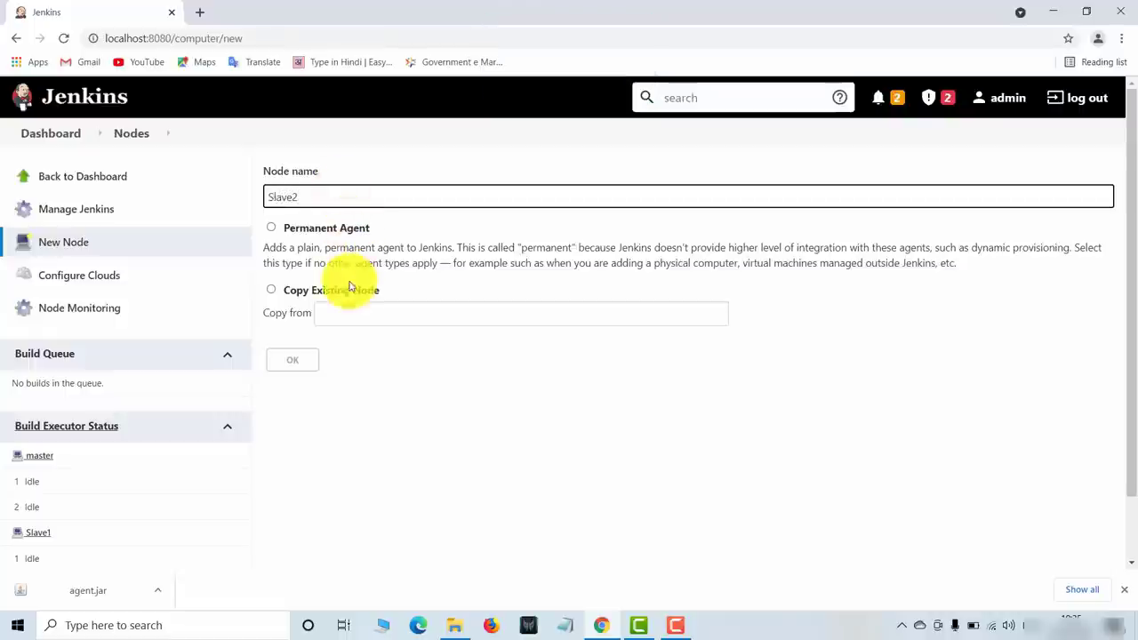
{"action": "left_click", "coordinate": [272, 229]}
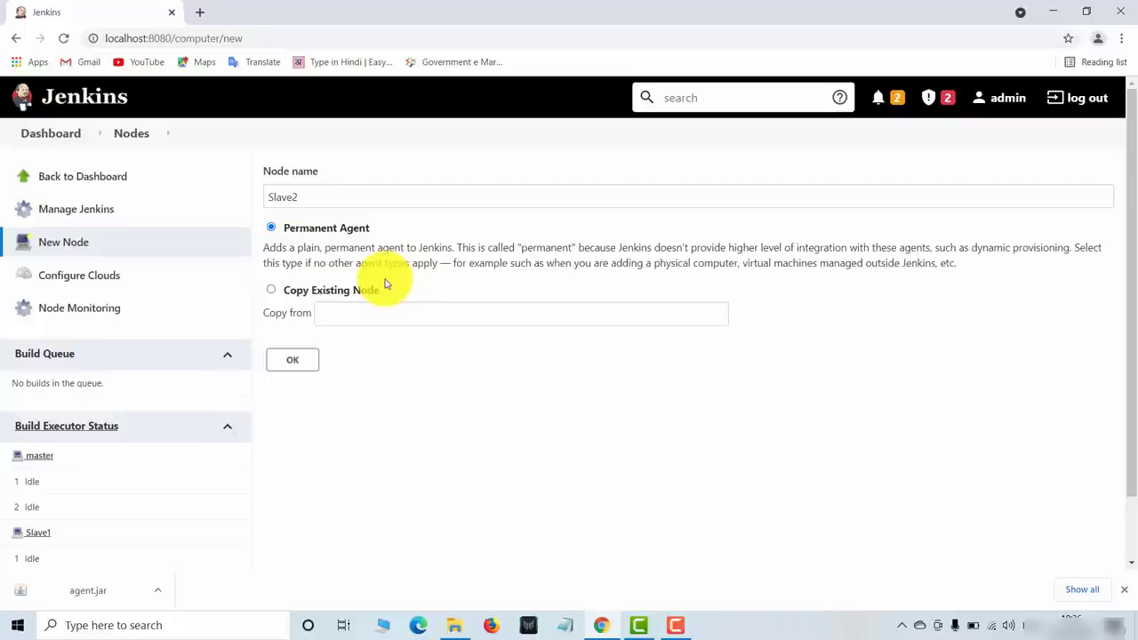
{"action": "left_click", "coordinate": [272, 290]}
{"action": "left_click", "coordinate": [336, 313]}
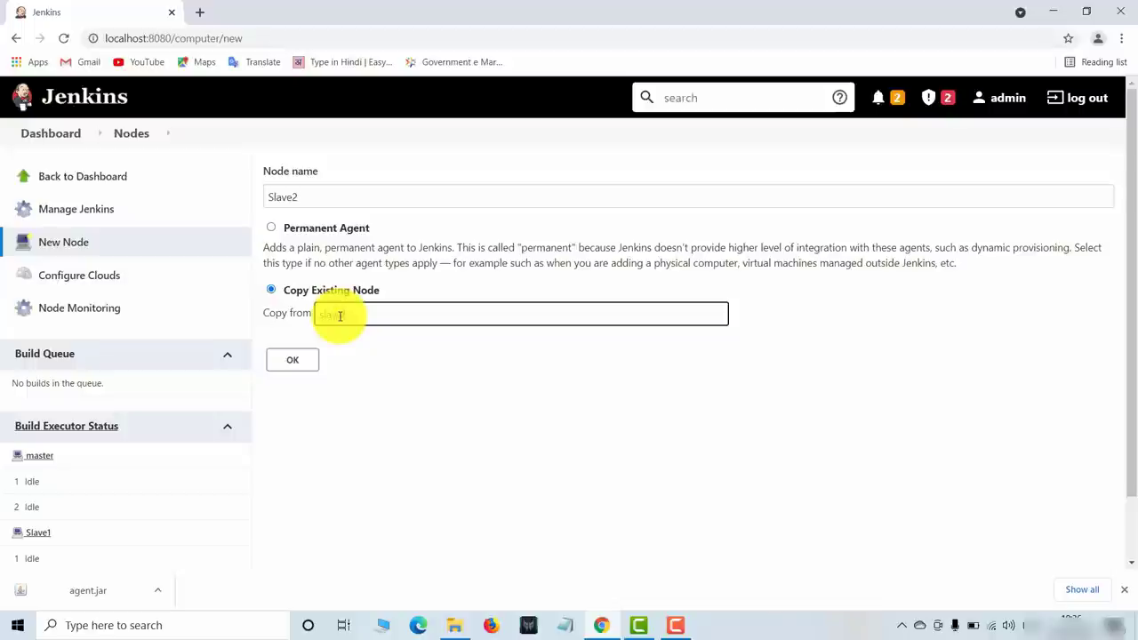
{"action": "key", "text": "Caps_Lock"}
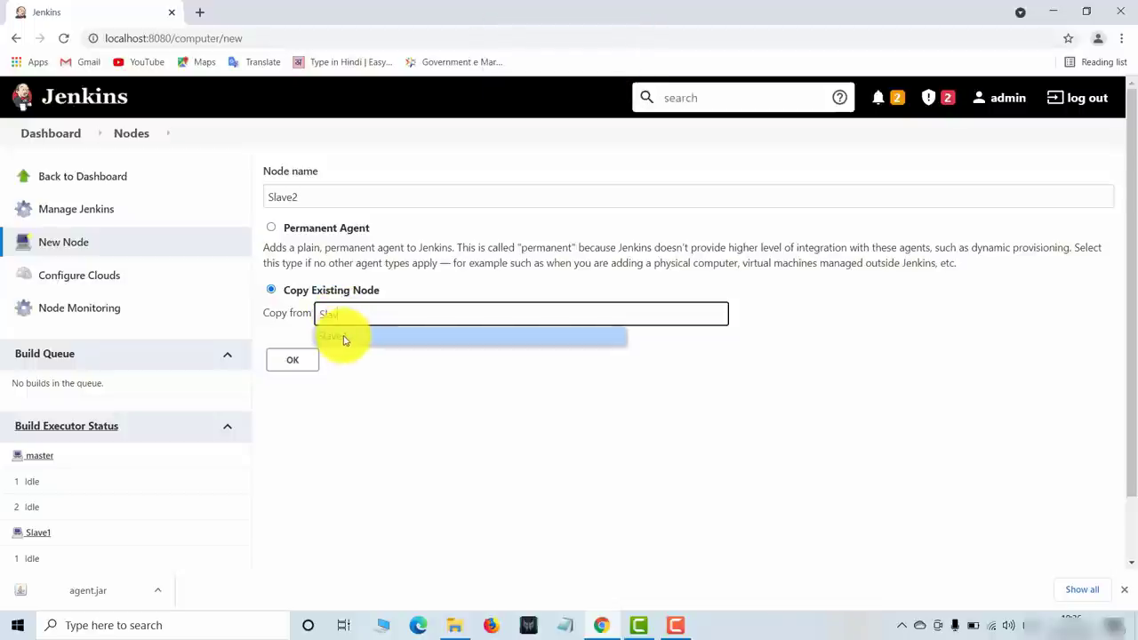
{"action": "type", "text": "Slav"}
{"action": "left_click", "coordinate": [345, 337]}
{"action": "left_click", "coordinate": [293, 364]}
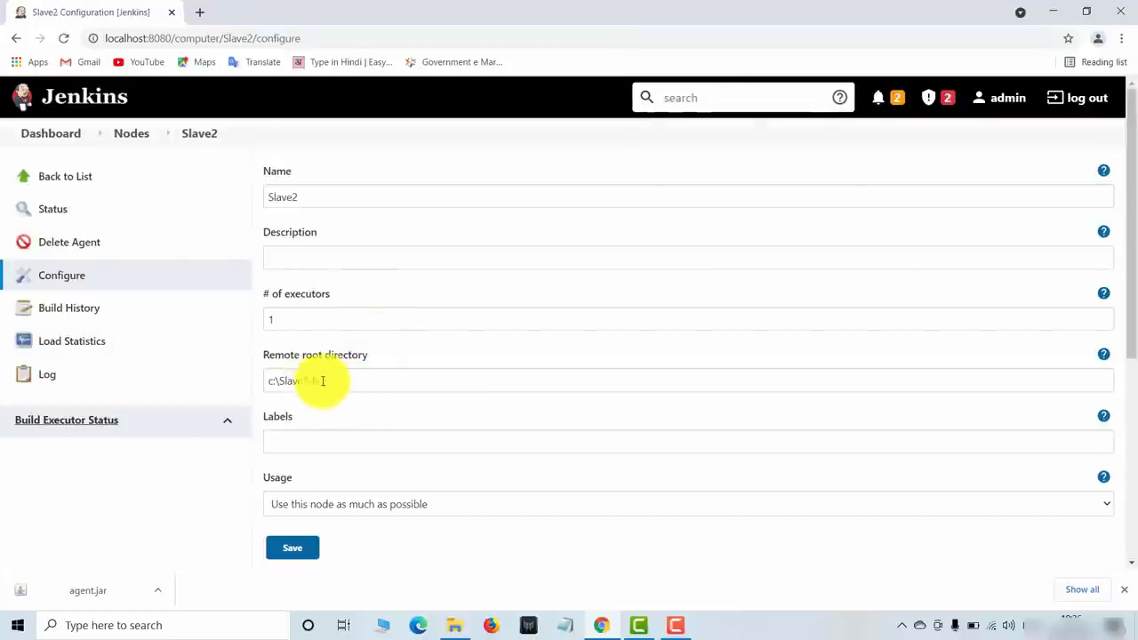
Step: Change Slave2's remote root directory to c:\Slave2dir, leave Labels empty, and save
{"action": "left_click", "coordinate": [321, 381]}
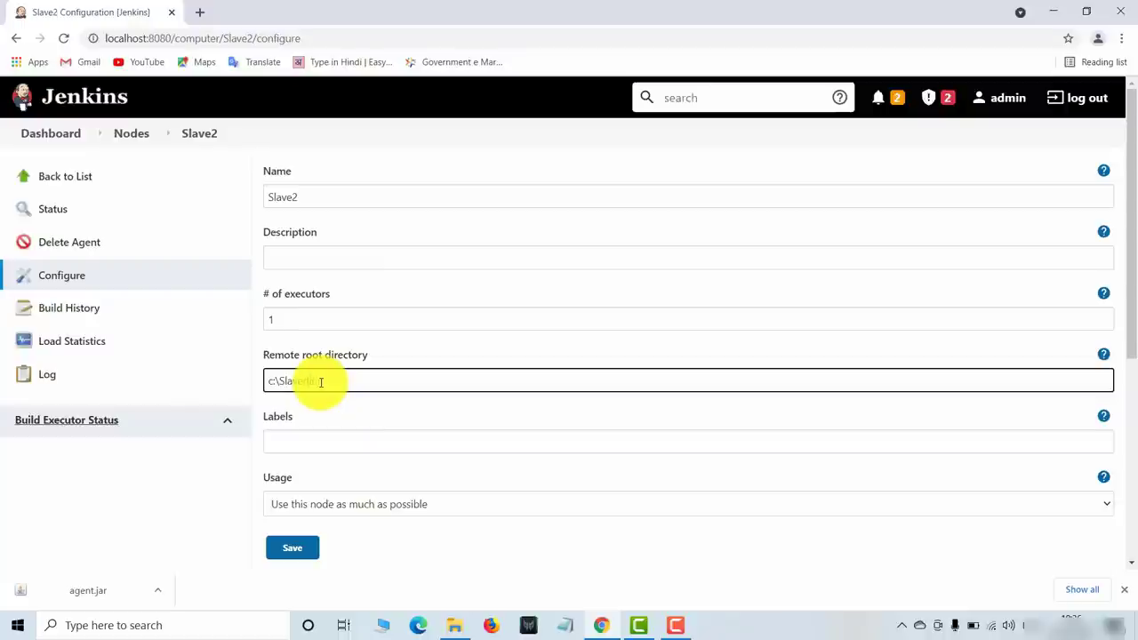
{"action": "double_click", "coordinate": [293, 196]}
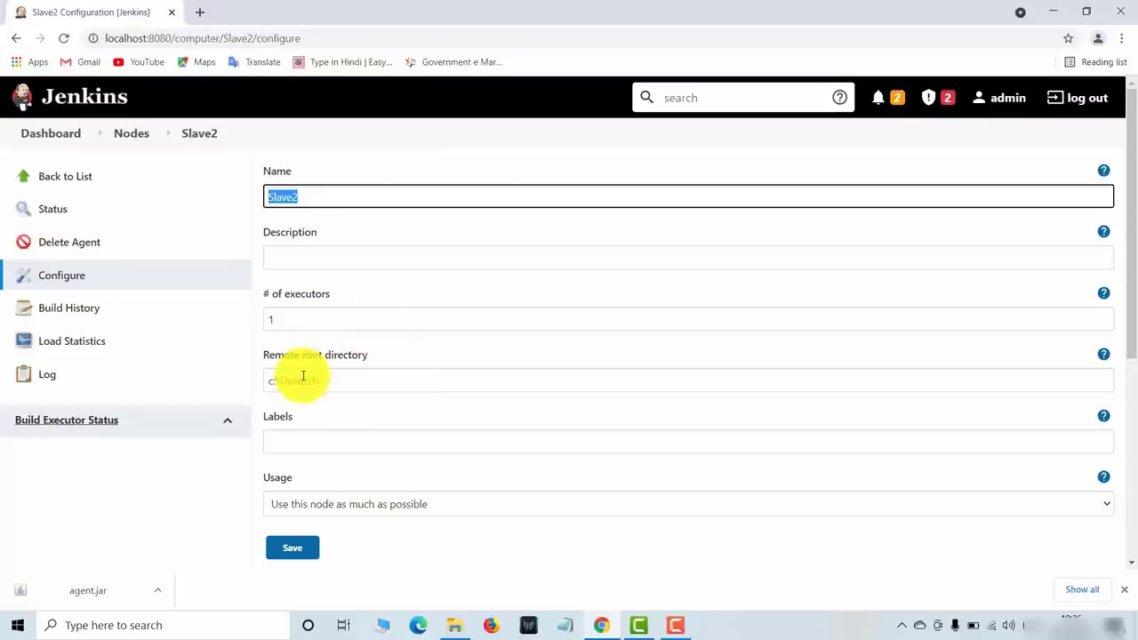
{"action": "scroll", "coordinate": [382, 302], "scroll_direction": "down", "scroll_amount": 2}
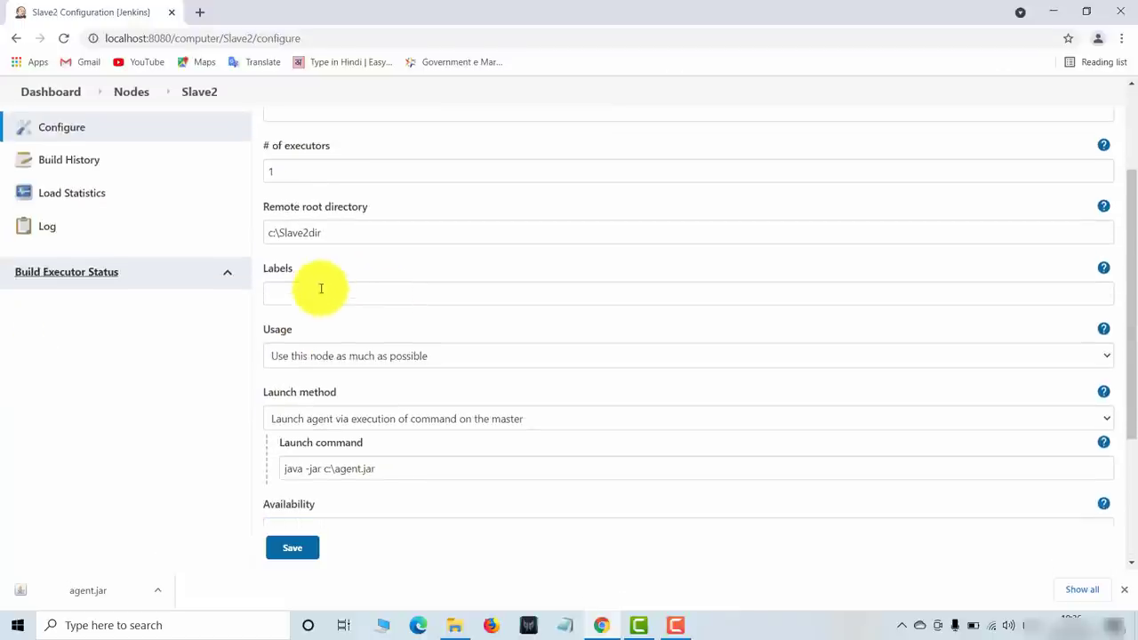
{"action": "left_click", "coordinate": [311, 293]}
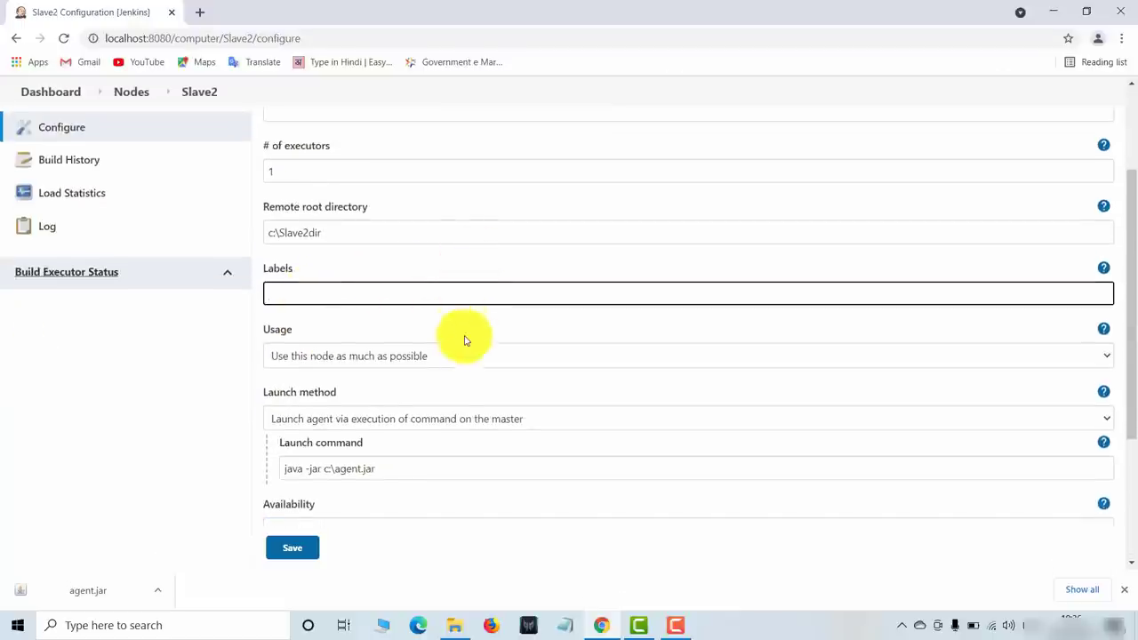
{"action": "scroll", "coordinate": [465, 338], "scroll_direction": "down", "scroll_amount": 1}
{"action": "scroll", "coordinate": [414, 386], "scroll_direction": "down", "scroll_amount": 1}
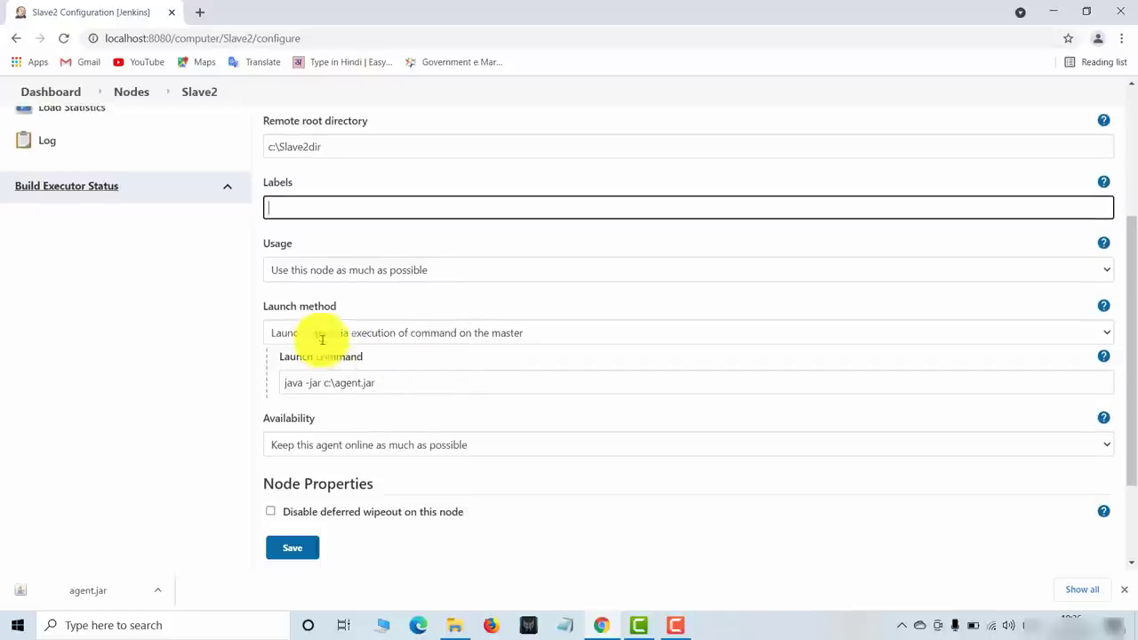
{"action": "scroll", "coordinate": [330, 356], "scroll_direction": "down", "scroll_amount": 1}
{"action": "scroll", "coordinate": [334, 389], "scroll_direction": "down", "scroll_amount": 1}
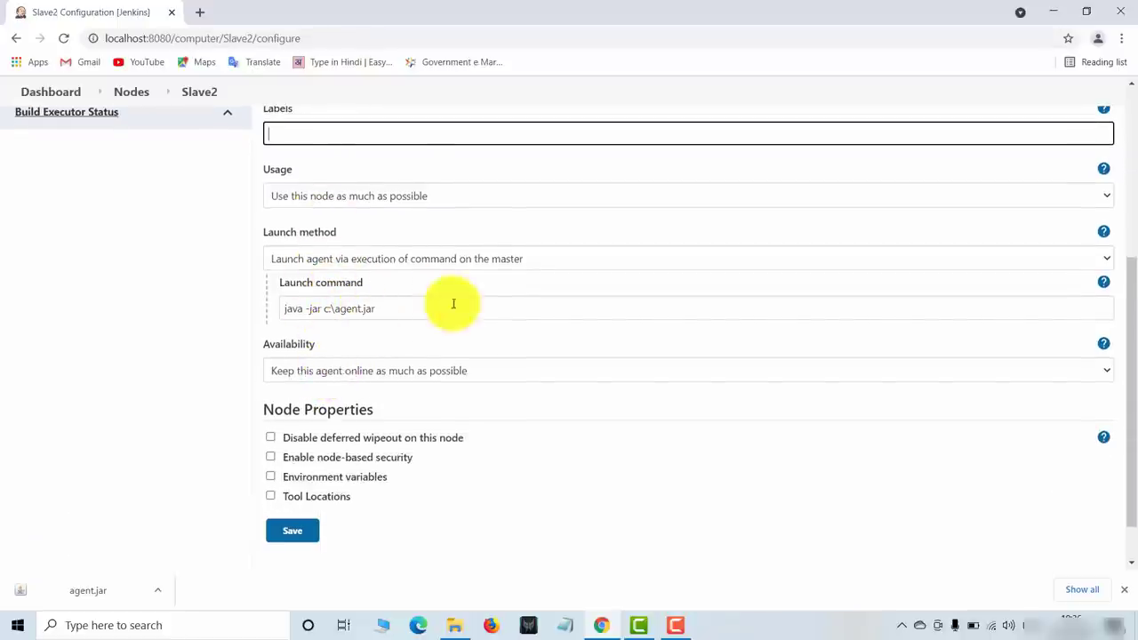
{"action": "scroll", "coordinate": [320, 507], "scroll_direction": "down", "scroll_amount": 1}
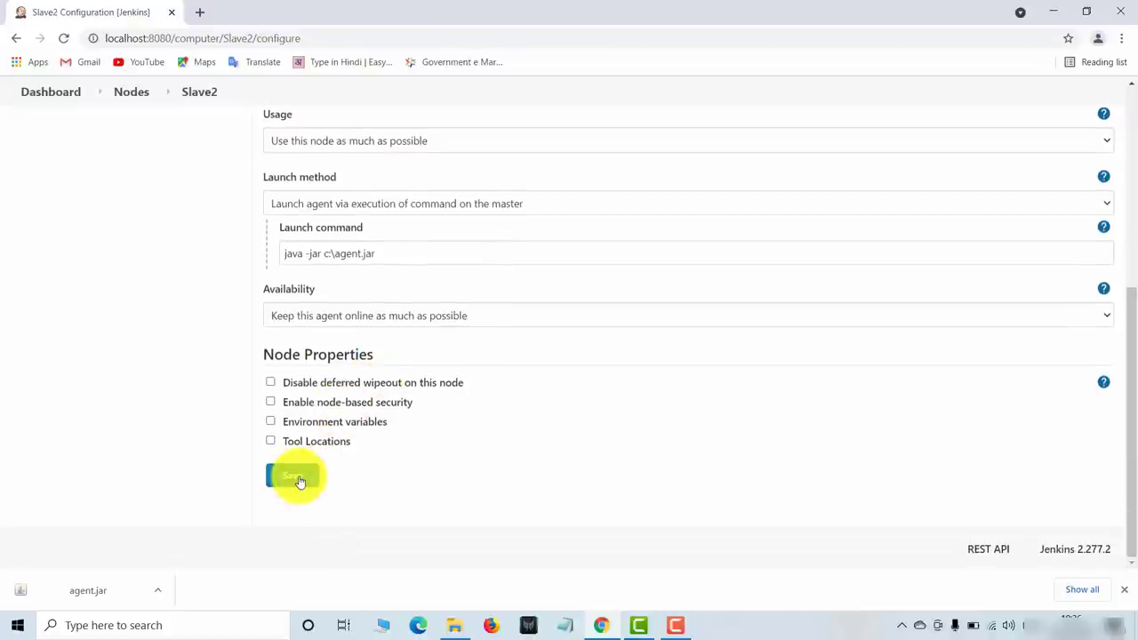
{"action": "left_click", "coordinate": [299, 479]}
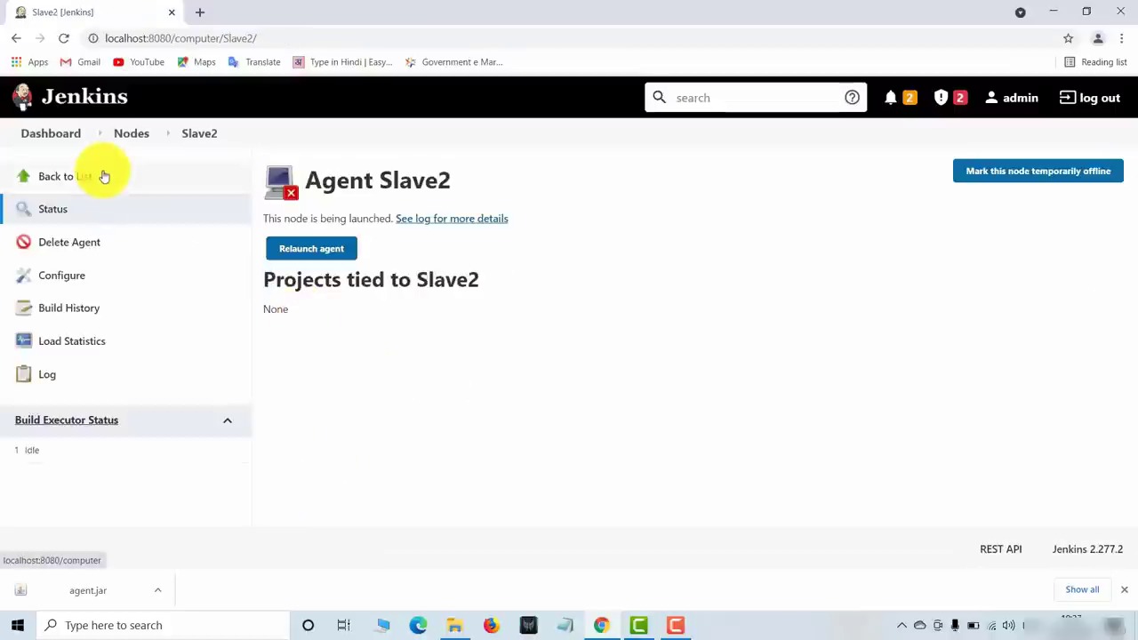
Step: Go from Slave2's page through the node list back to the Jenkins dashboard
{"action": "left_click", "coordinate": [103, 177]}
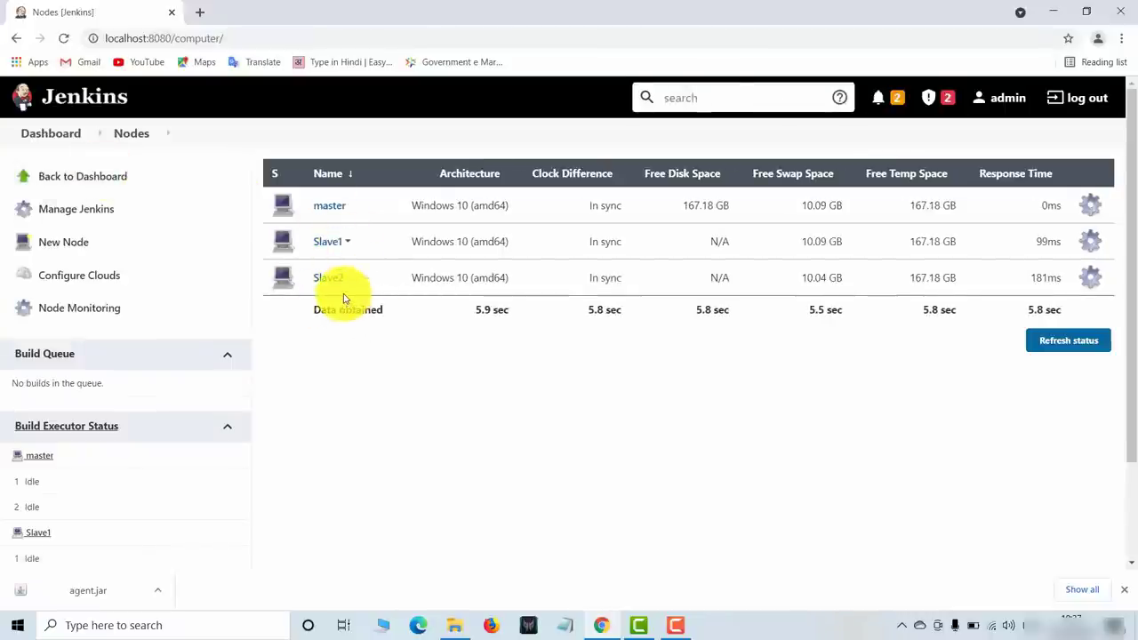
{"action": "left_click", "coordinate": [89, 177]}
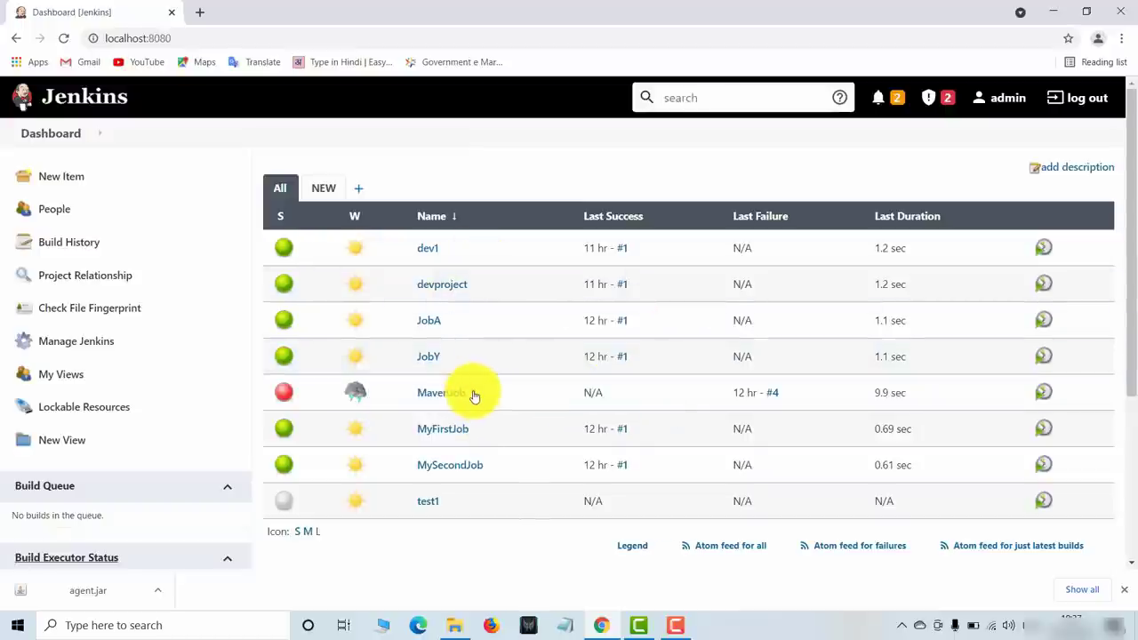
Step: Start a MavenJob build and check the Build Executor Status
{"action": "left_click", "coordinate": [474, 395]}
{"action": "left_click", "coordinate": [496, 484]}
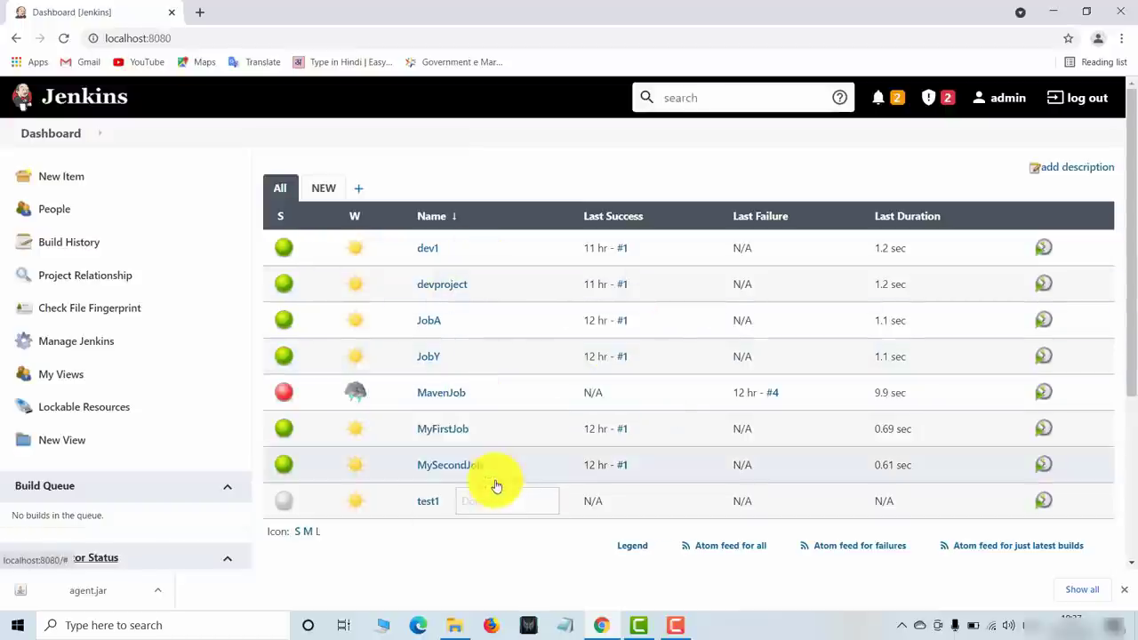
{"action": "scroll", "coordinate": [414, 459], "scroll_direction": "down", "scroll_amount": 3}
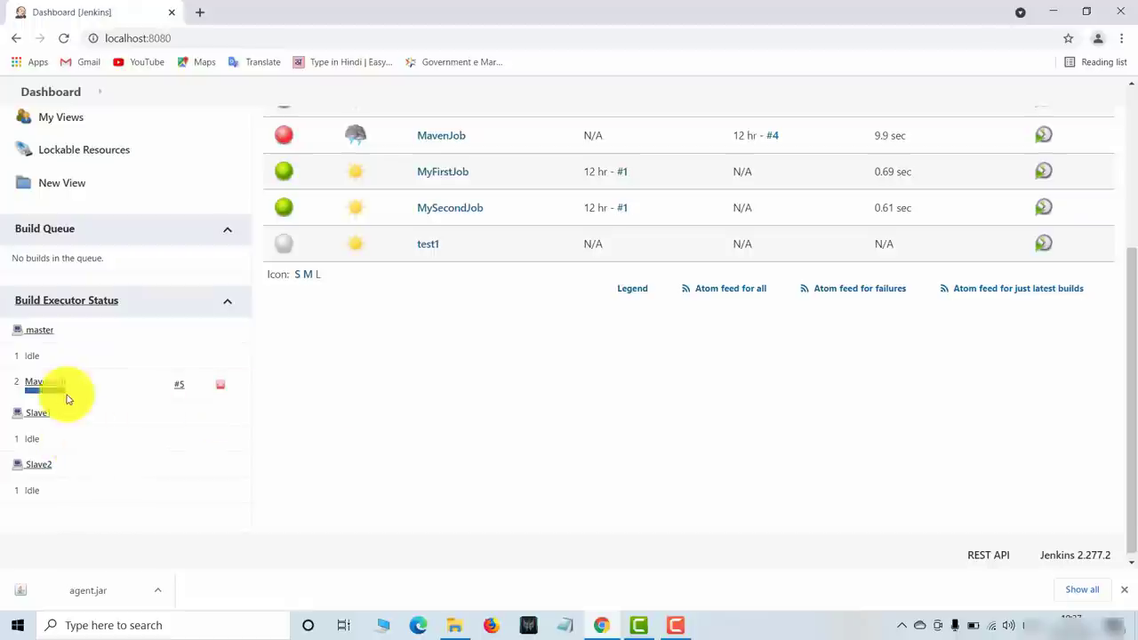
{"action": "scroll", "coordinate": [556, 372], "scroll_direction": "up", "scroll_amount": 1}
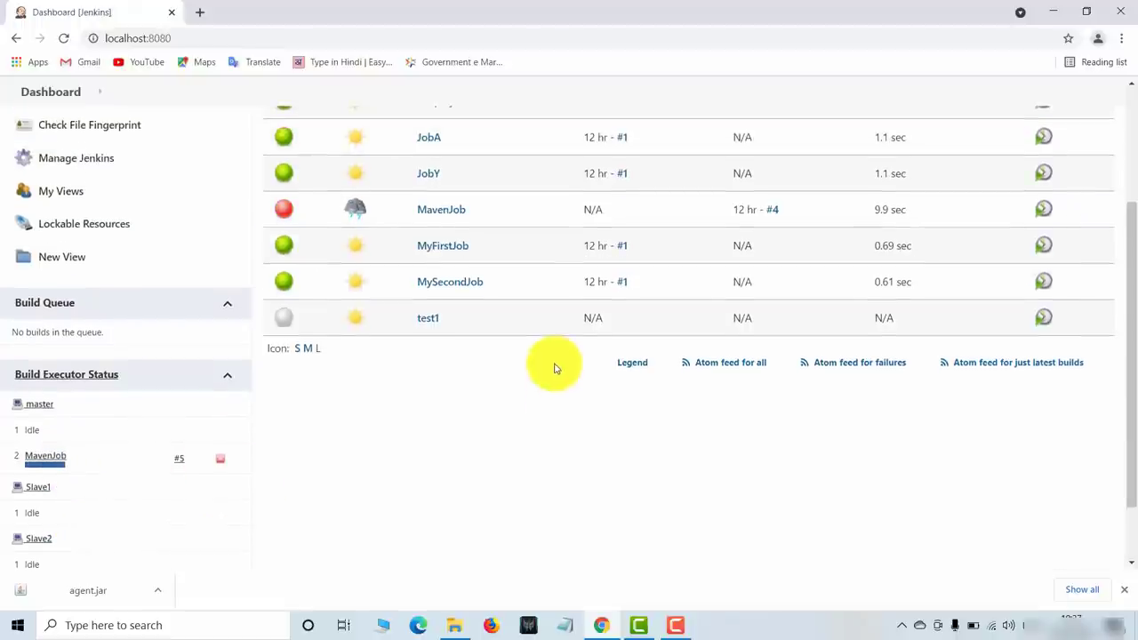
Step: Start builds of MyFirstJob and MySecondJob and watch the executors
{"action": "left_click", "coordinate": [474, 246]}
{"action": "left_click", "coordinate": [480, 319]}
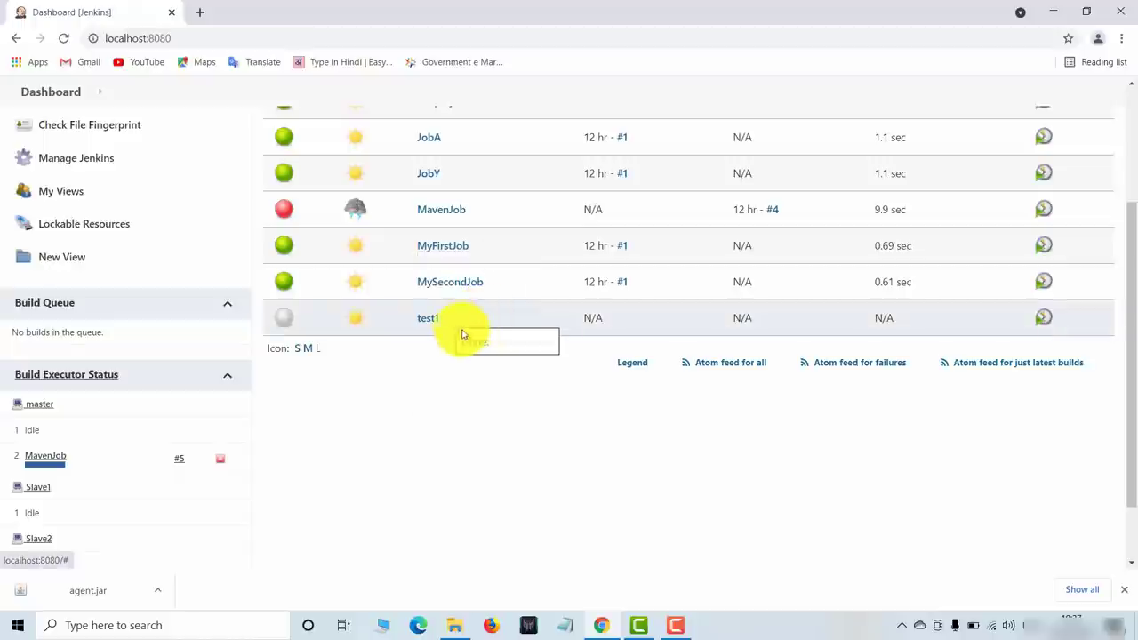
{"action": "left_click", "coordinate": [486, 282]}
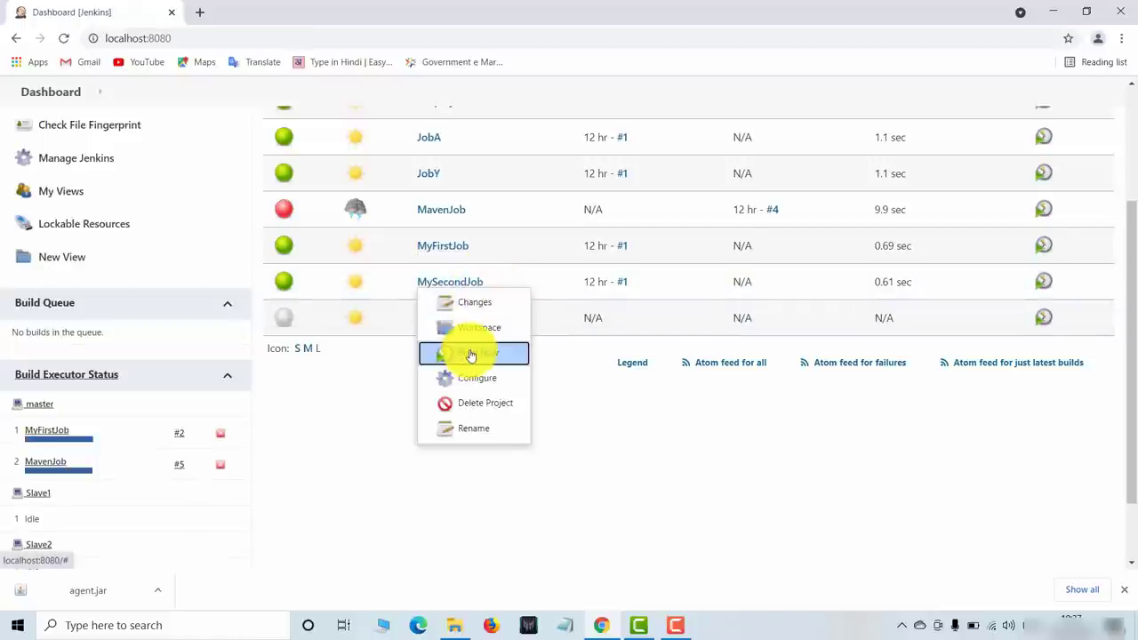
{"action": "left_click", "coordinate": [471, 356]}
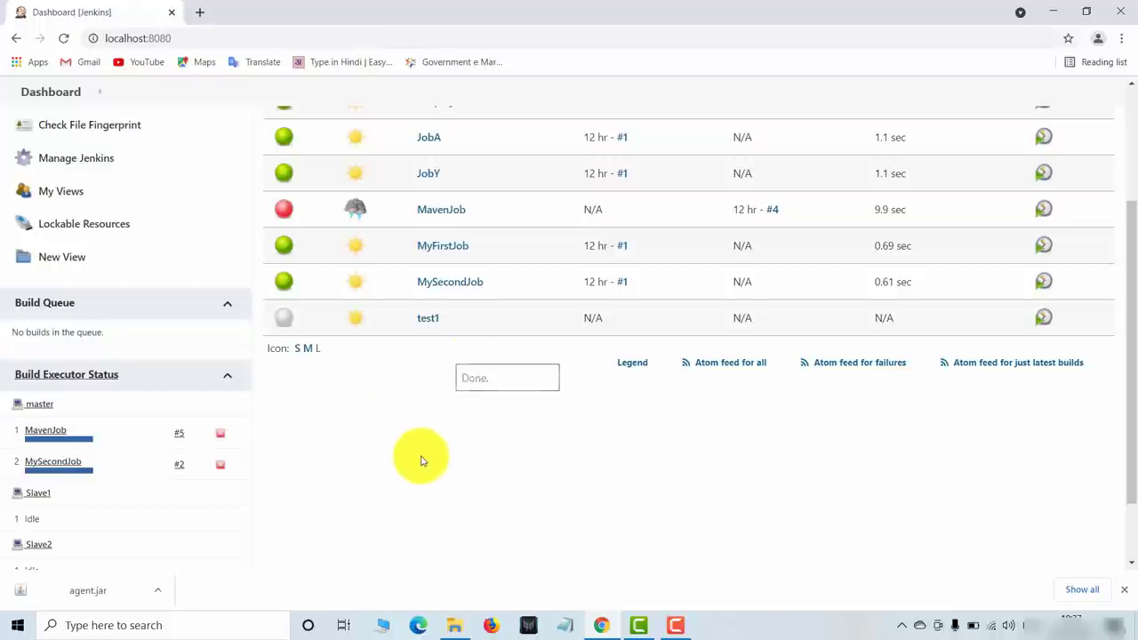
{"action": "scroll", "coordinate": [422, 461], "scroll_direction": "down", "scroll_amount": 2}
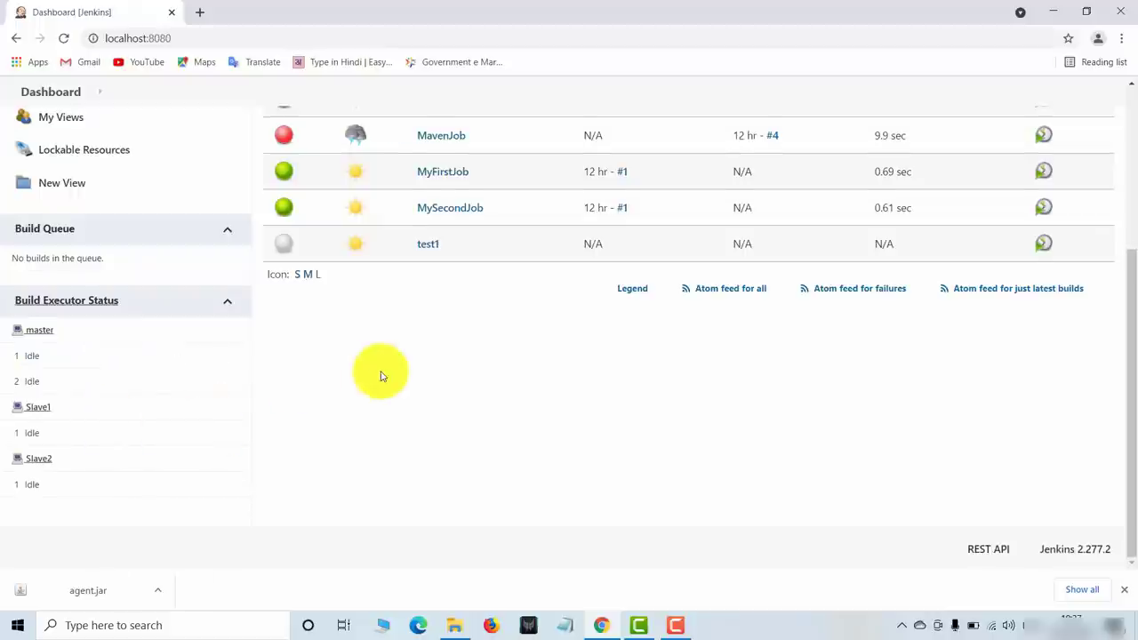
{"action": "scroll", "coordinate": [381, 373], "scroll_direction": "up", "scroll_amount": 3}
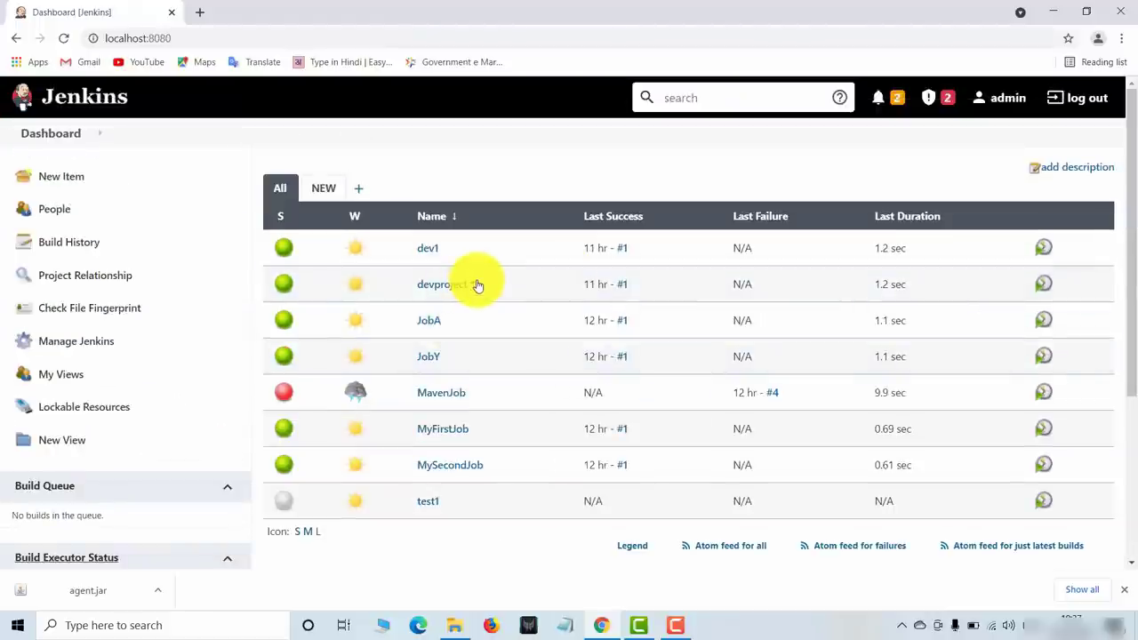
Step: Start builds of devproject and dev1 and watch them run on master's executors
{"action": "left_click", "coordinate": [478, 284]}
{"action": "left_click", "coordinate": [485, 356]}
{"action": "scroll", "coordinate": [527, 407], "scroll_direction": "down", "scroll_amount": 3}
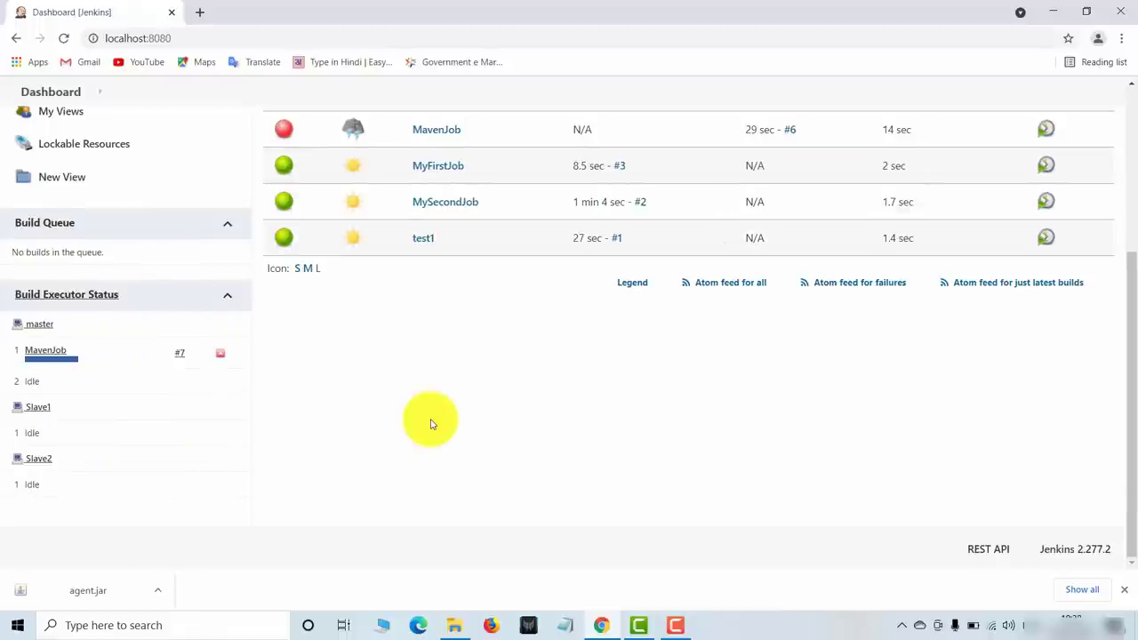
{"action": "scroll", "coordinate": [401, 371], "scroll_direction": "up", "scroll_amount": 3}
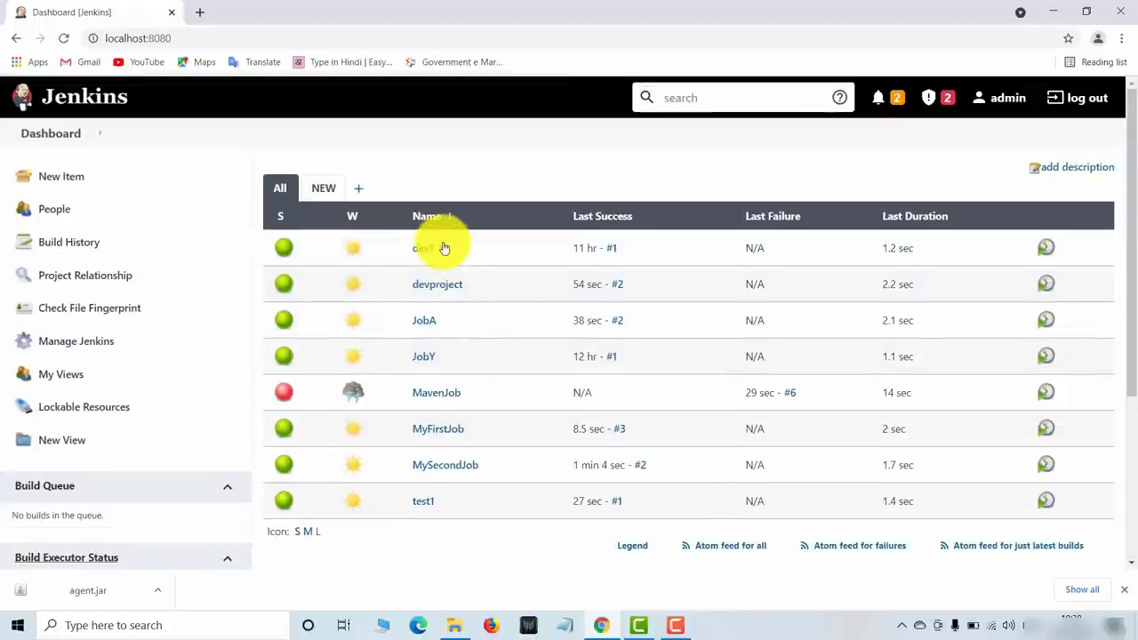
{"action": "left_click", "coordinate": [440, 248]}
{"action": "left_click", "coordinate": [471, 320]}
{"action": "scroll", "coordinate": [434, 500], "scroll_direction": "down", "scroll_amount": 3}
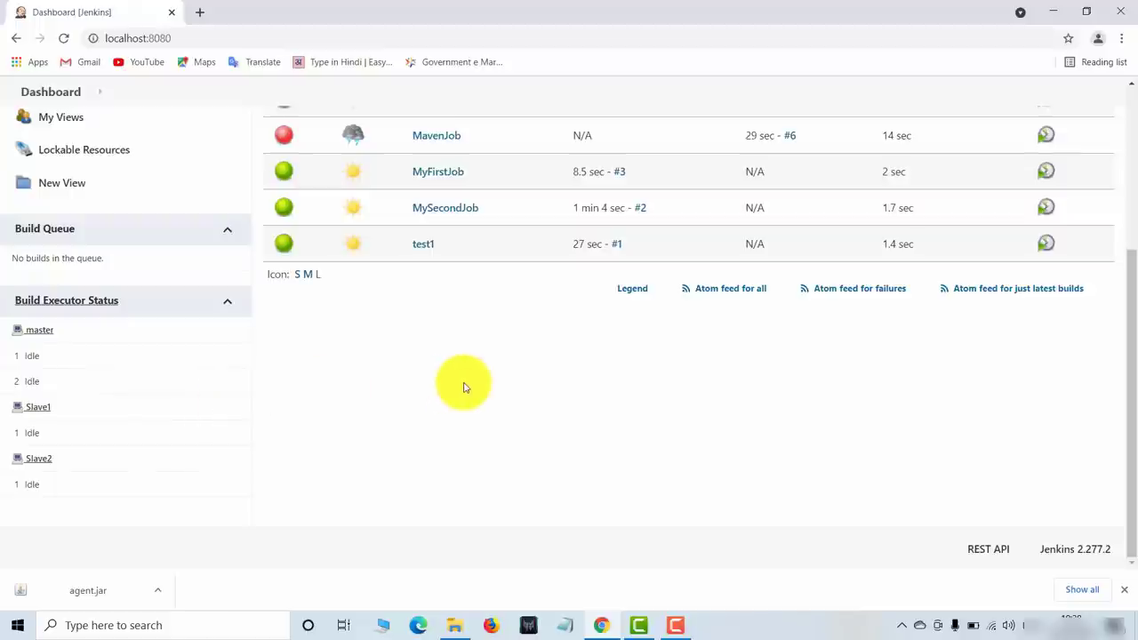
{"action": "scroll", "coordinate": [485, 338], "scroll_direction": "up", "scroll_amount": 3}
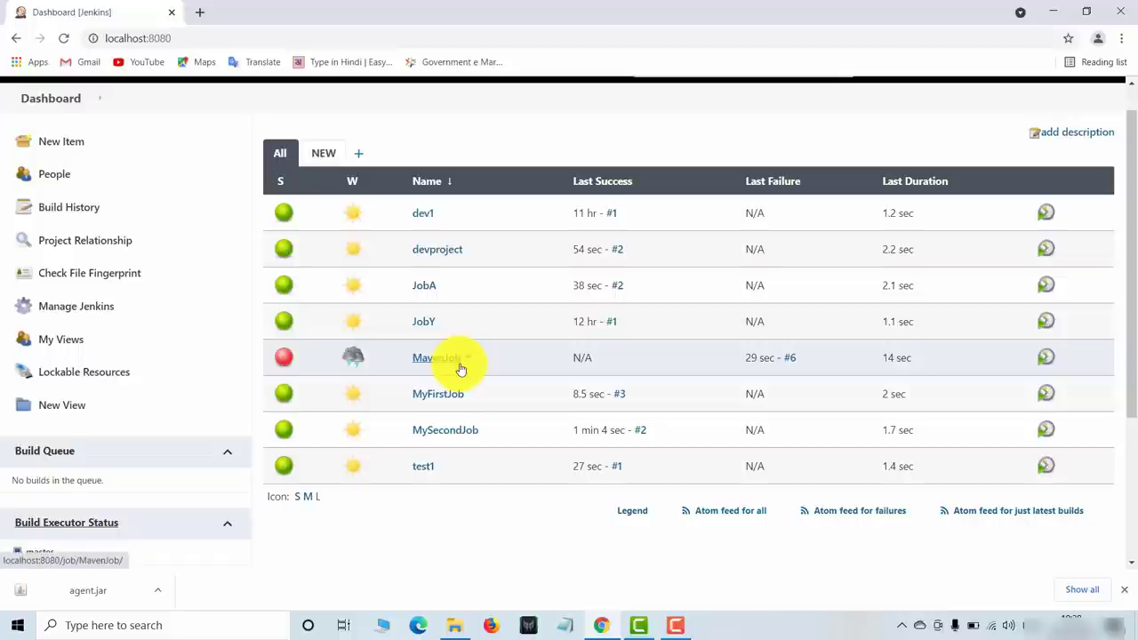
{"action": "scroll", "coordinate": [228, 348], "scroll_direction": "down", "scroll_amount": 3}
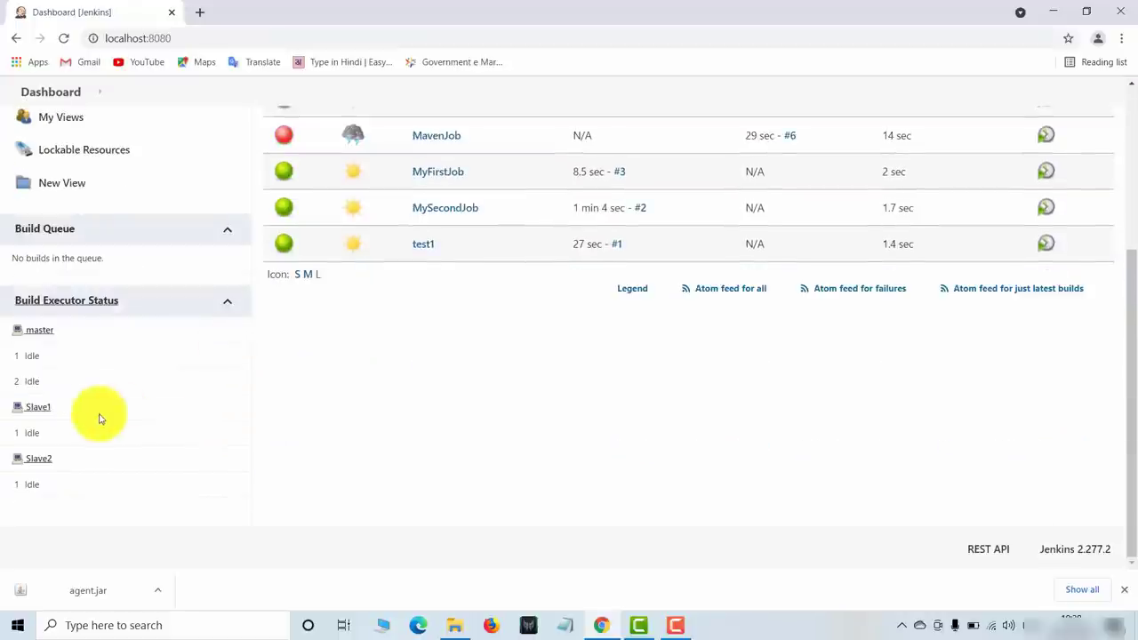
{"action": "scroll", "coordinate": [534, 378], "scroll_direction": "up", "scroll_amount": 3}
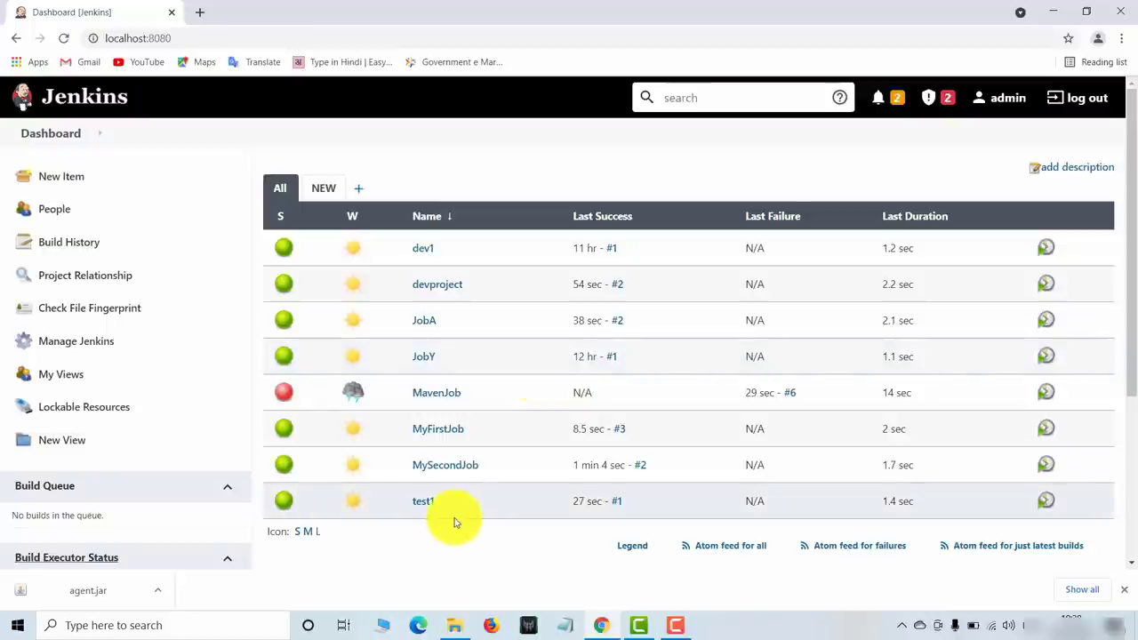
Step: Go to Manage Jenkins > Manage Nodes and Clouds and open Slave1's dropdown menu
{"action": "left_click", "coordinate": [109, 350]}
{"action": "scroll", "coordinate": [508, 381], "scroll_direction": "down", "scroll_amount": 4}
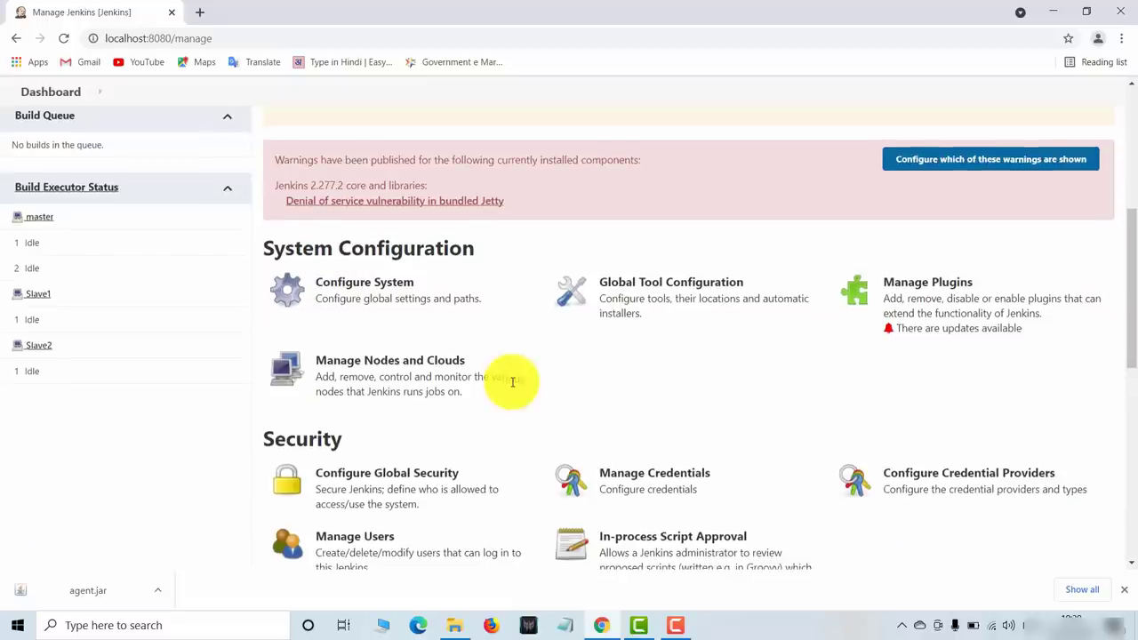
{"action": "scroll", "coordinate": [512, 381], "scroll_direction": "down", "scroll_amount": 2}
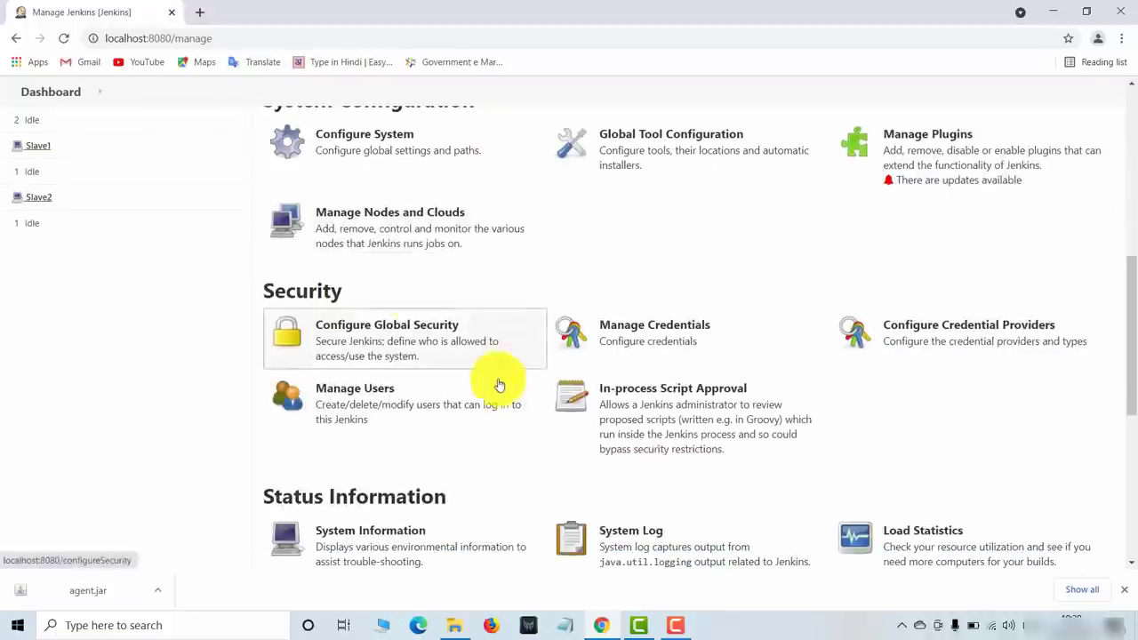
{"action": "left_click", "coordinate": [401, 224]}
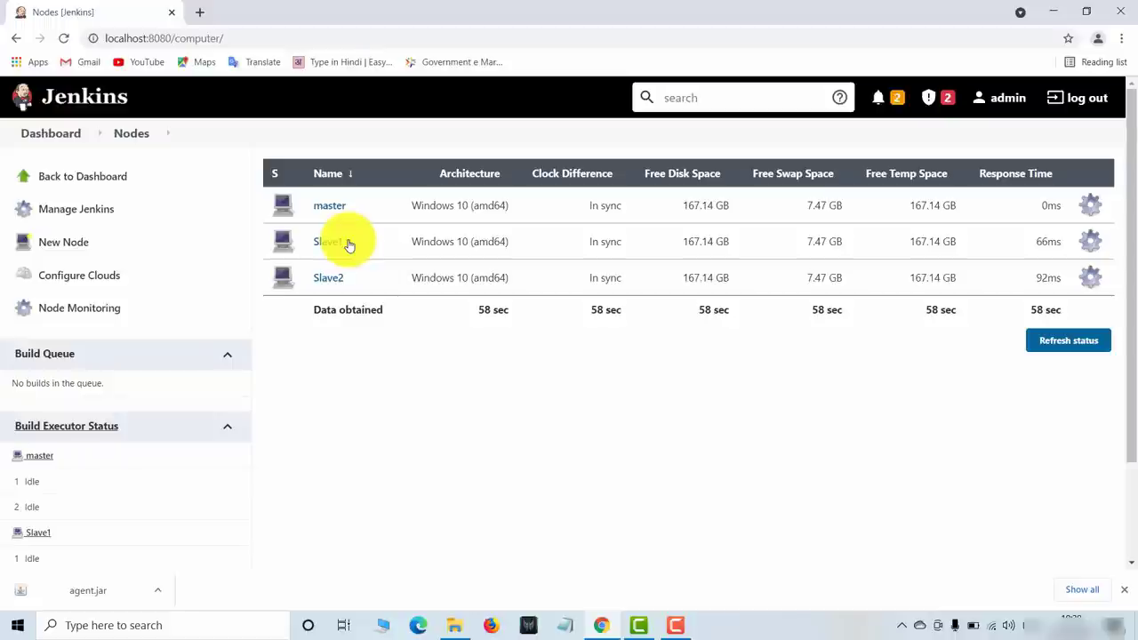
{"action": "left_click", "coordinate": [351, 247]}
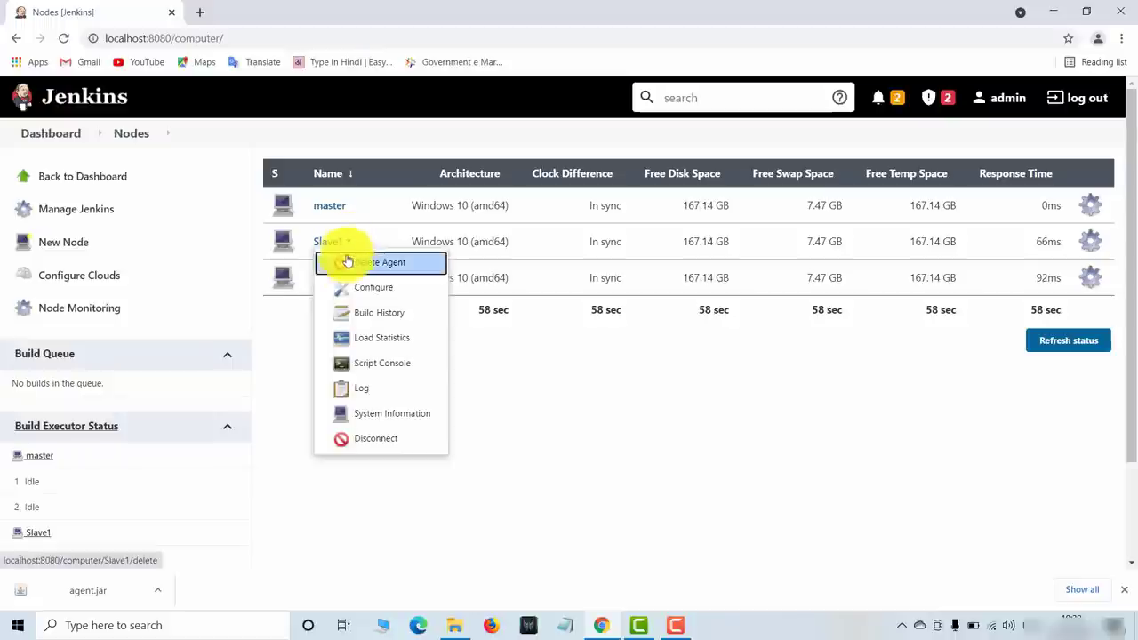
Step: Enter 'preference' in Slave1's Labels field, save, and go back to the Nodes list
{"action": "left_click", "coordinate": [374, 292]}
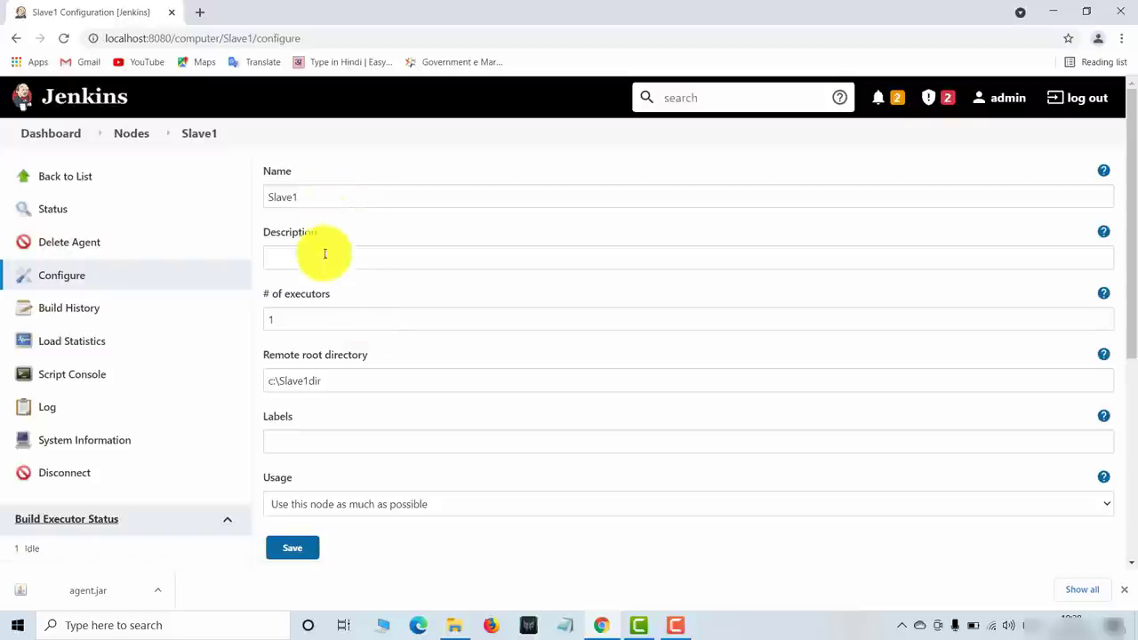
{"action": "left_click", "coordinate": [310, 443]}
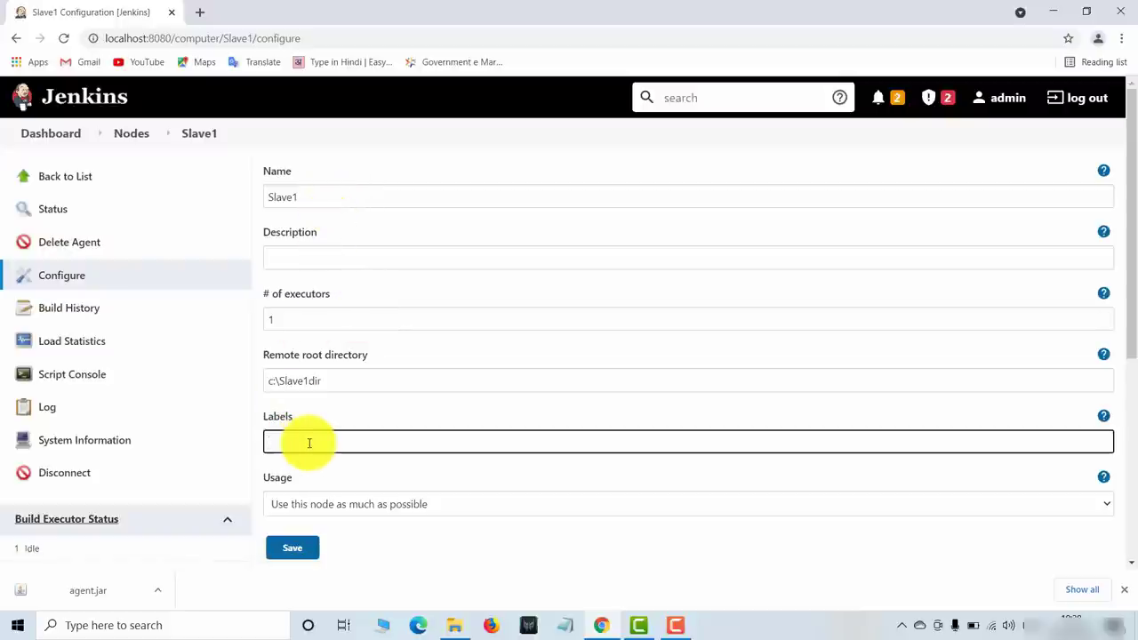
{"action": "type", "text": "M"}
{"action": "key", "text": "Caps_Lock"}
{"action": "type", "text": "a"}
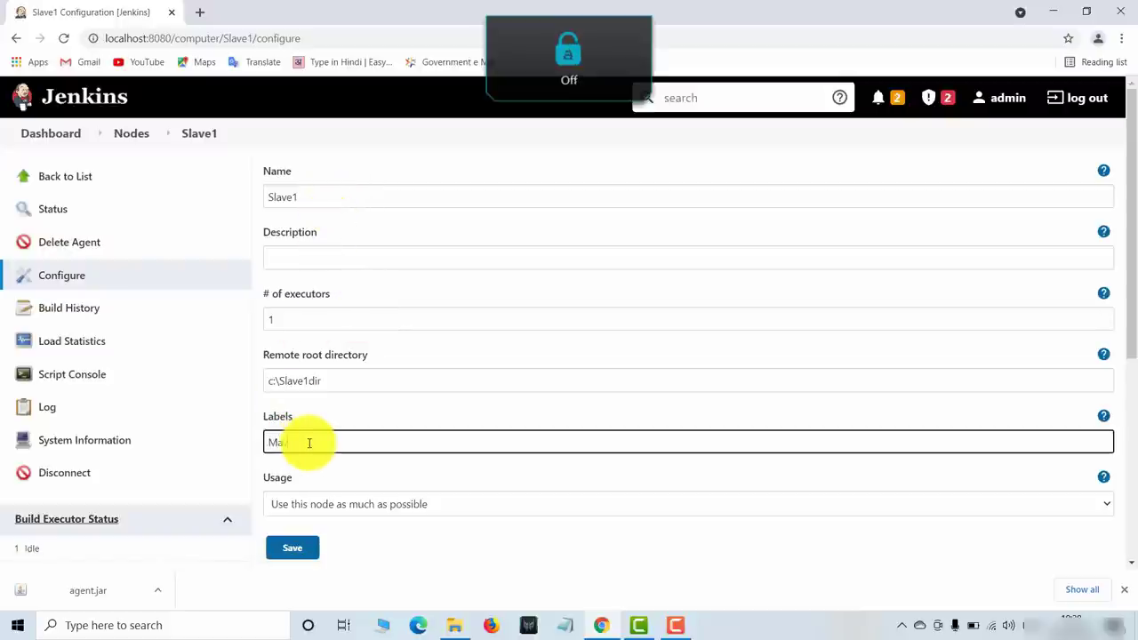
{"action": "key", "text": "BackSpace"}
{"action": "key", "text": "BackSpace"}
{"action": "key", "text": "Caps_Lock"}
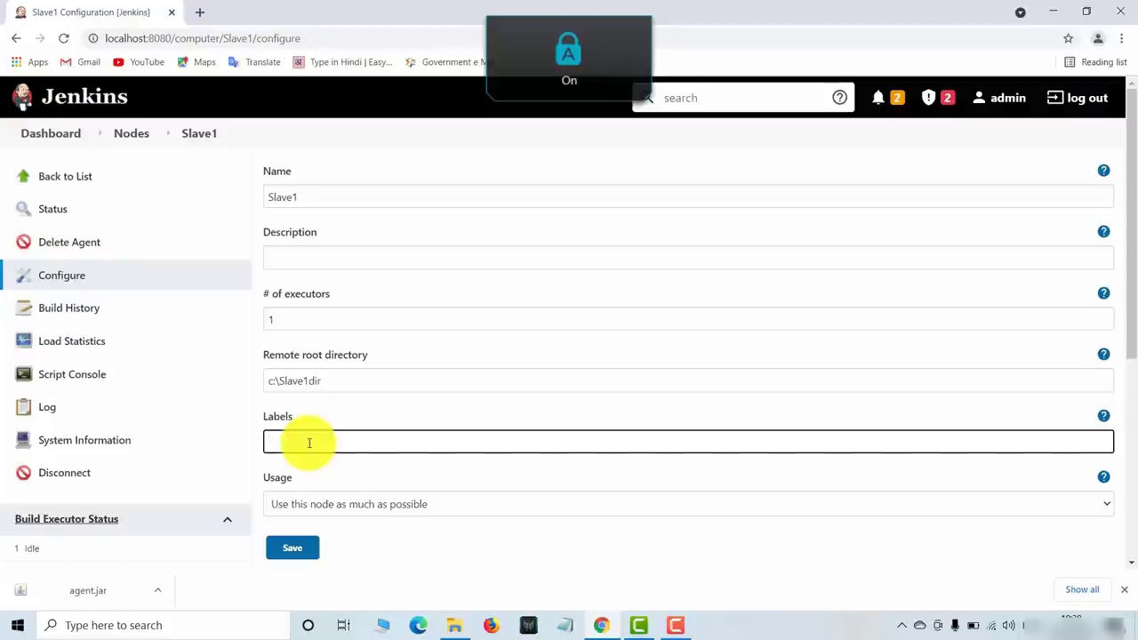
{"action": "type", "text": "mave"}
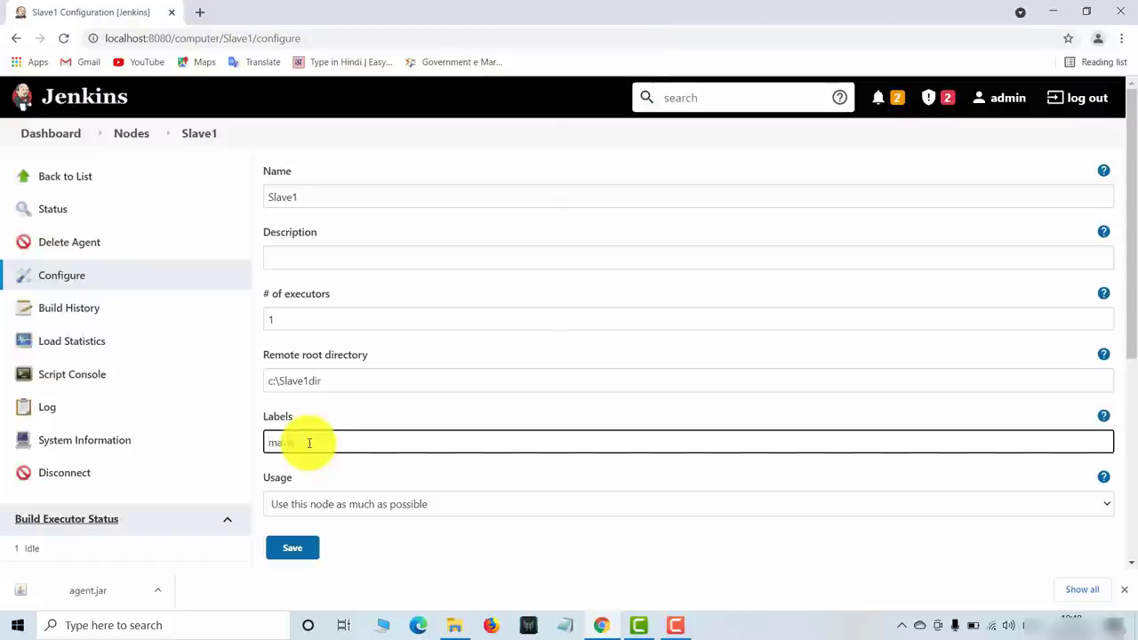
{"action": "key", "text": "BackSpace"}
{"action": "key", "text": "BackSpace"}
{"action": "key", "text": "BackSpace"}
{"action": "key", "text": "BackSpace"}
{"action": "key", "text": "BackSpace"}
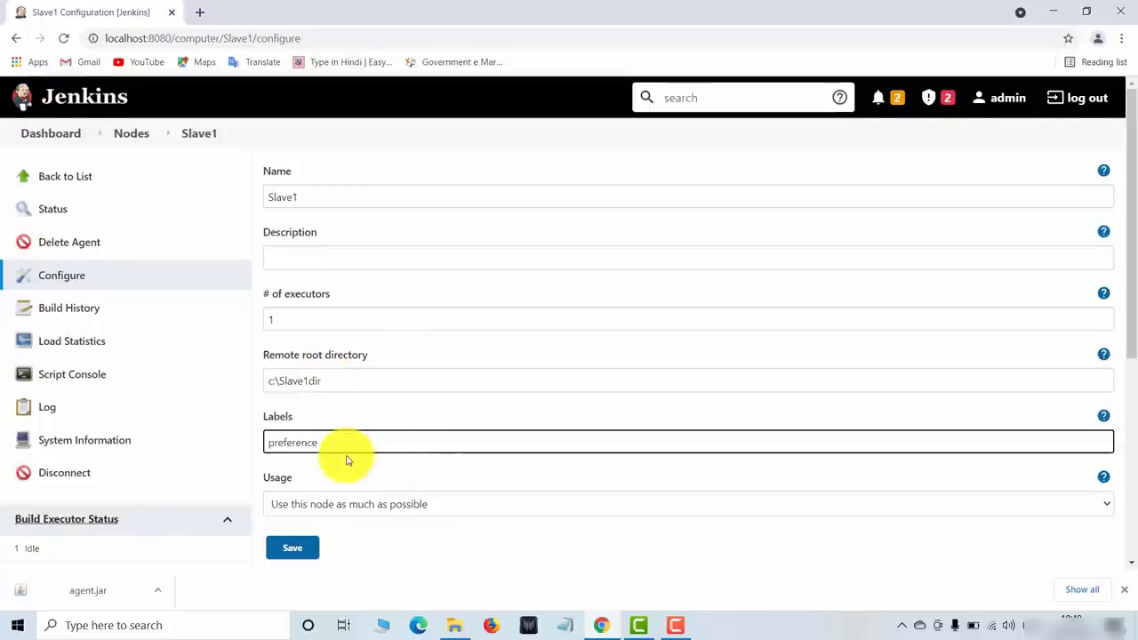
{"action": "scroll", "coordinate": [347, 460], "scroll_direction": "down", "scroll_amount": 3}
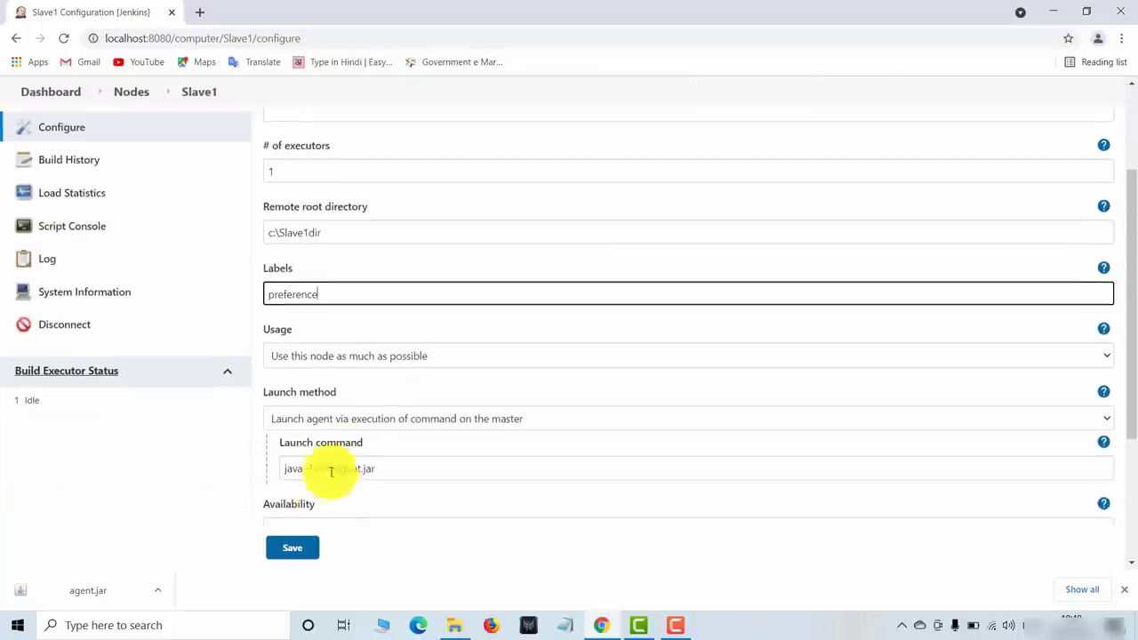
{"action": "left_click", "coordinate": [298, 551]}
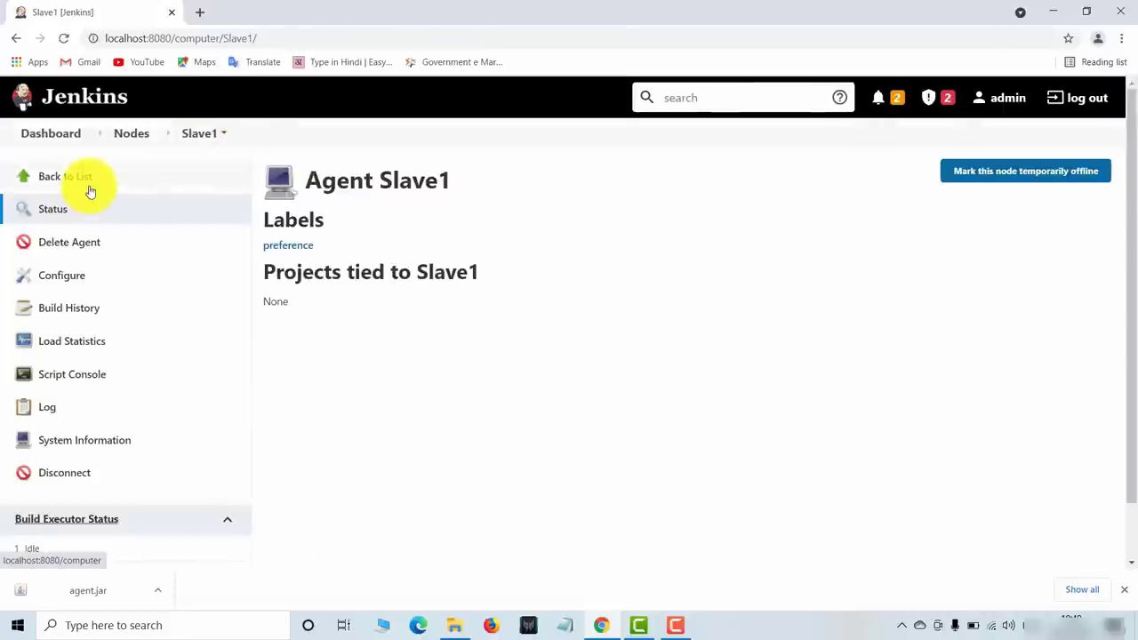
{"action": "left_click", "coordinate": [89, 184]}
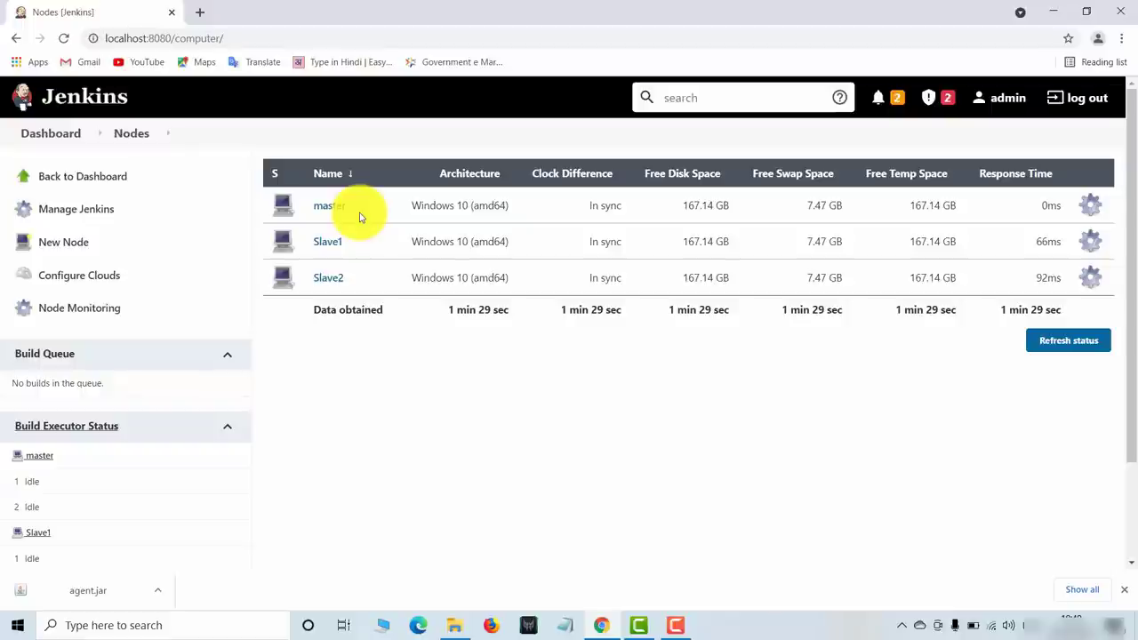
Step: Return to the dashboard and open MavenJob's dropdown menu
{"action": "left_click", "coordinate": [120, 181]}
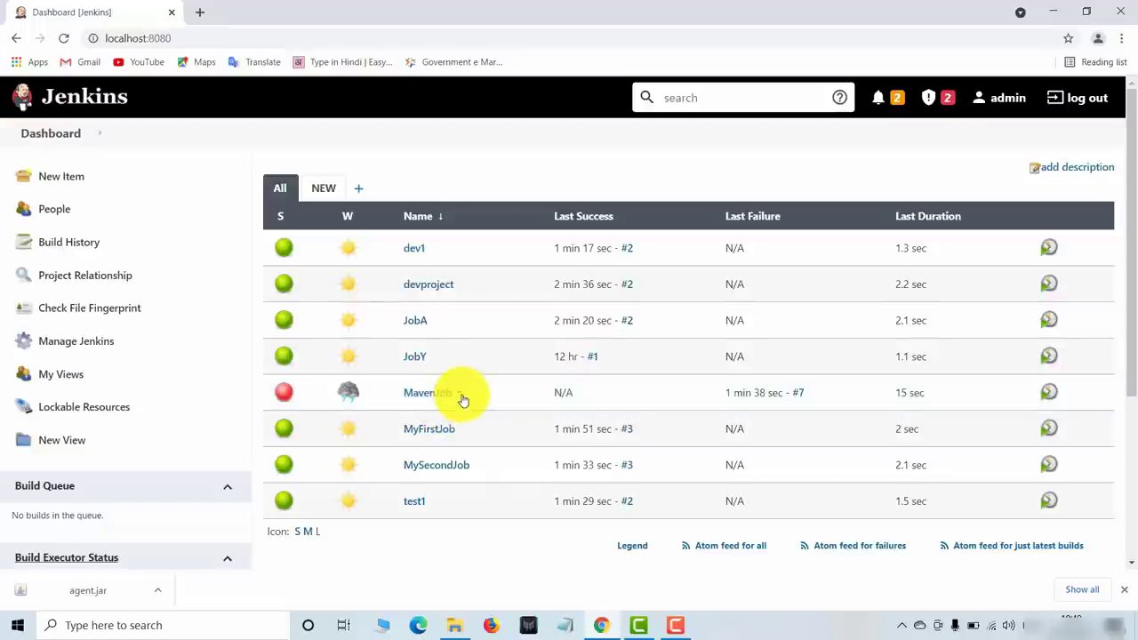
{"action": "left_click", "coordinate": [461, 396]}
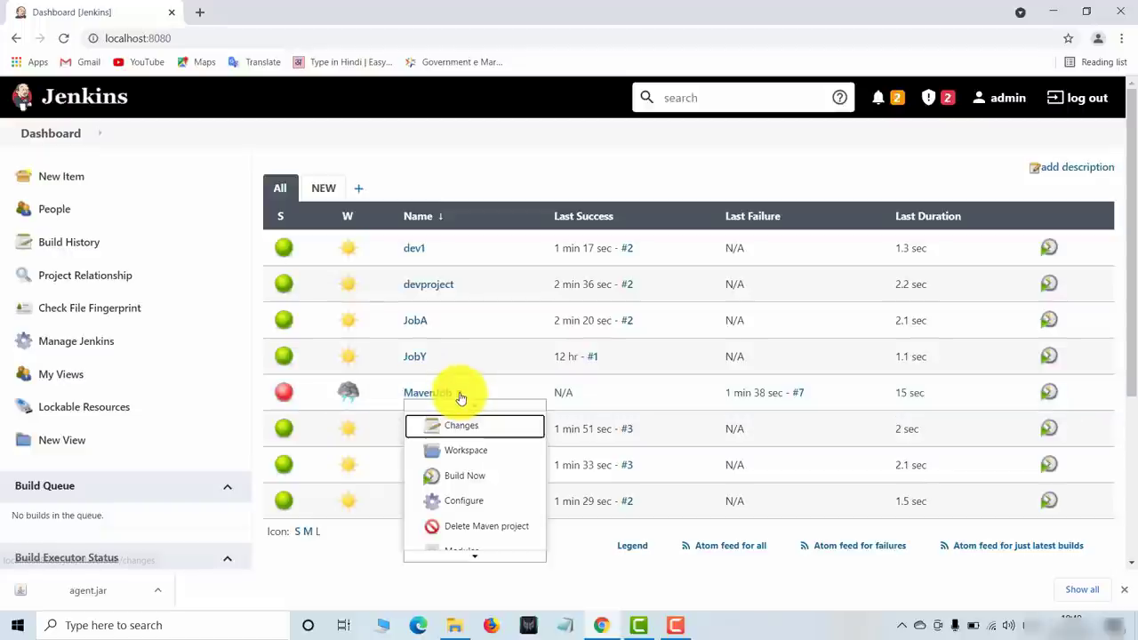
Step: Tick 'Restrict where this project can be run' for MavenJob with label 'preference', then save
{"action": "left_click", "coordinate": [466, 505]}
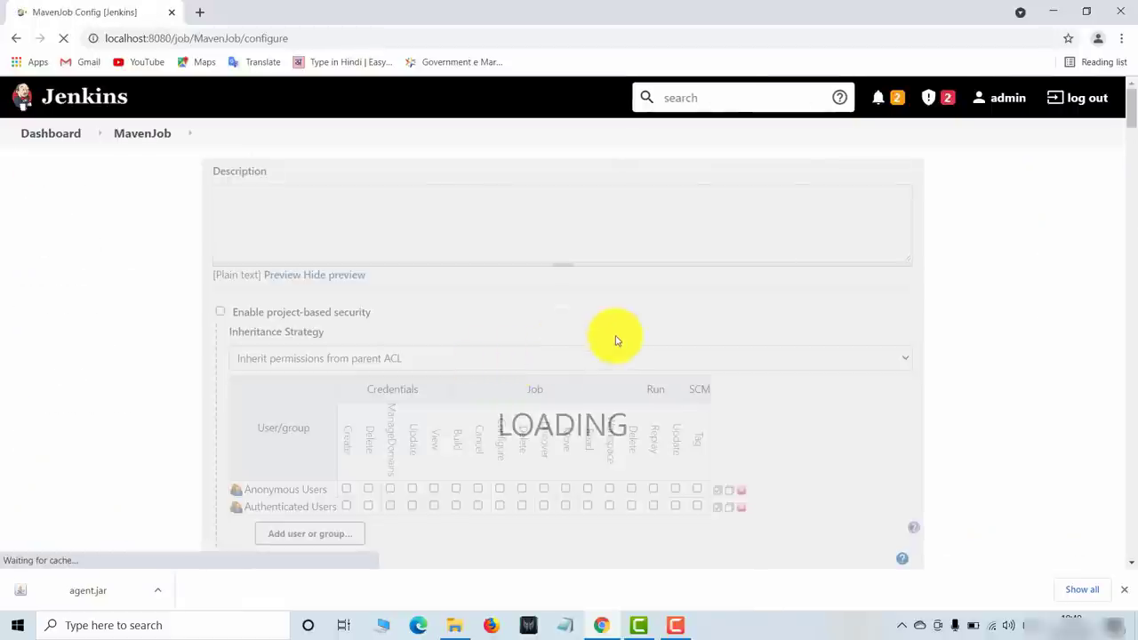
{"action": "scroll", "coordinate": [515, 333], "scroll_direction": "down", "scroll_amount": 3}
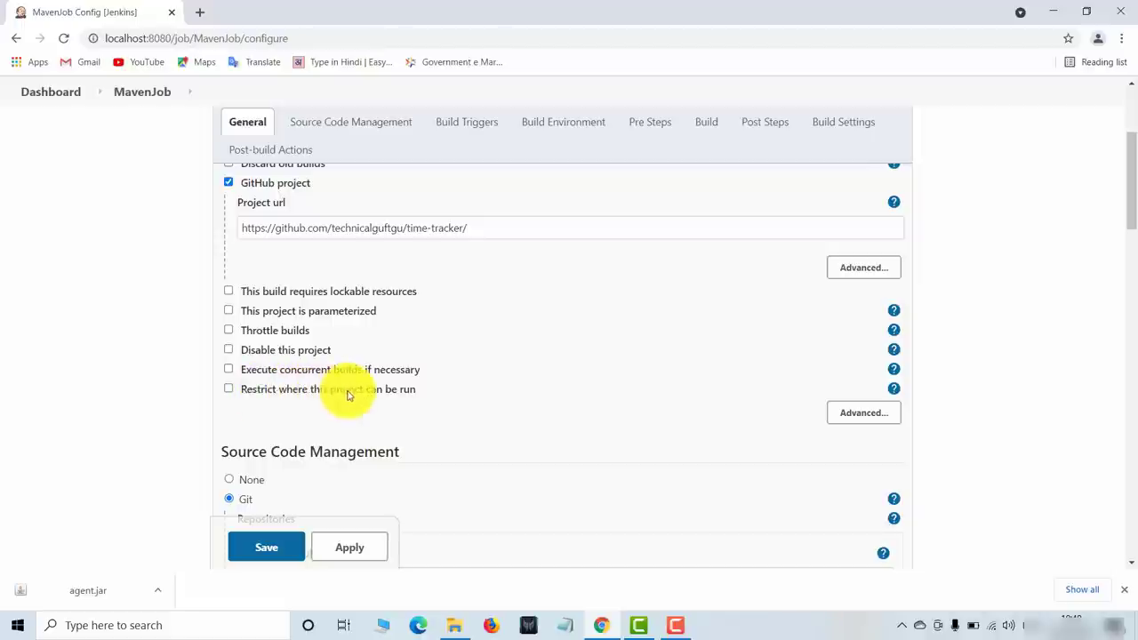
{"action": "left_click", "coordinate": [229, 390]}
{"action": "scroll", "coordinate": [230, 392], "scroll_direction": "down", "scroll_amount": 1}
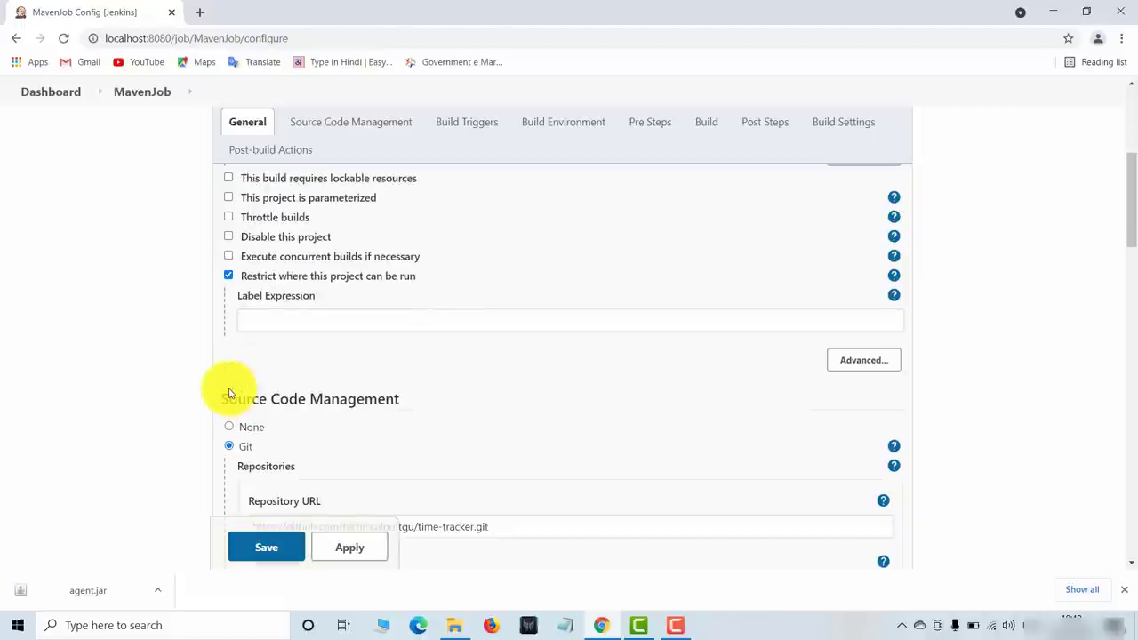
{"action": "left_click", "coordinate": [301, 326]}
{"action": "type", "text": "preference"}
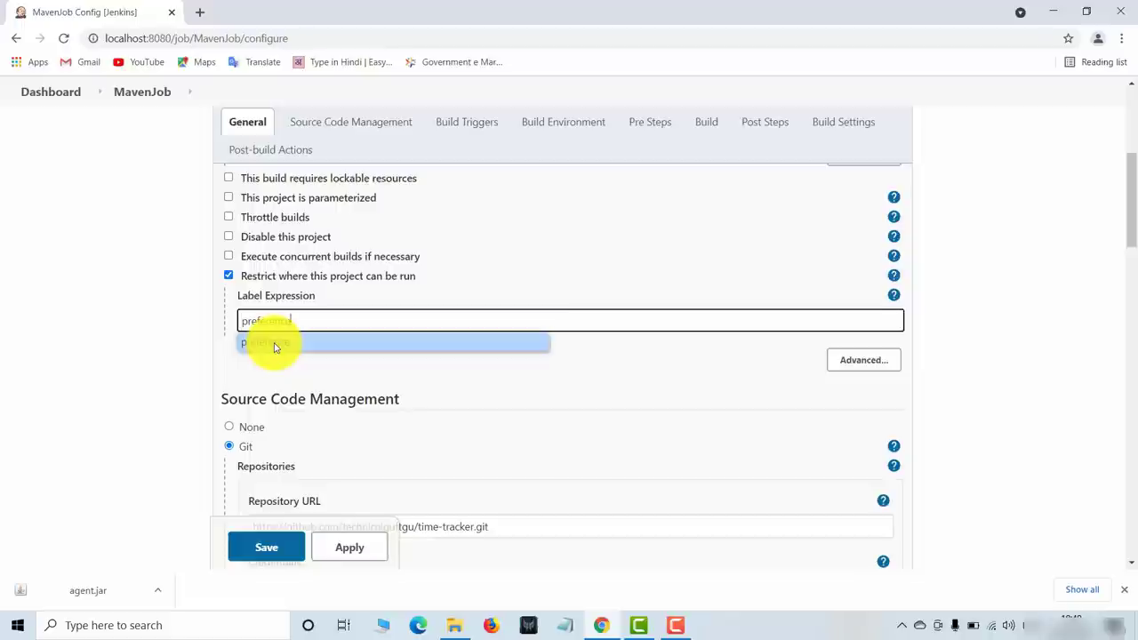
{"action": "left_click", "coordinate": [273, 347]}
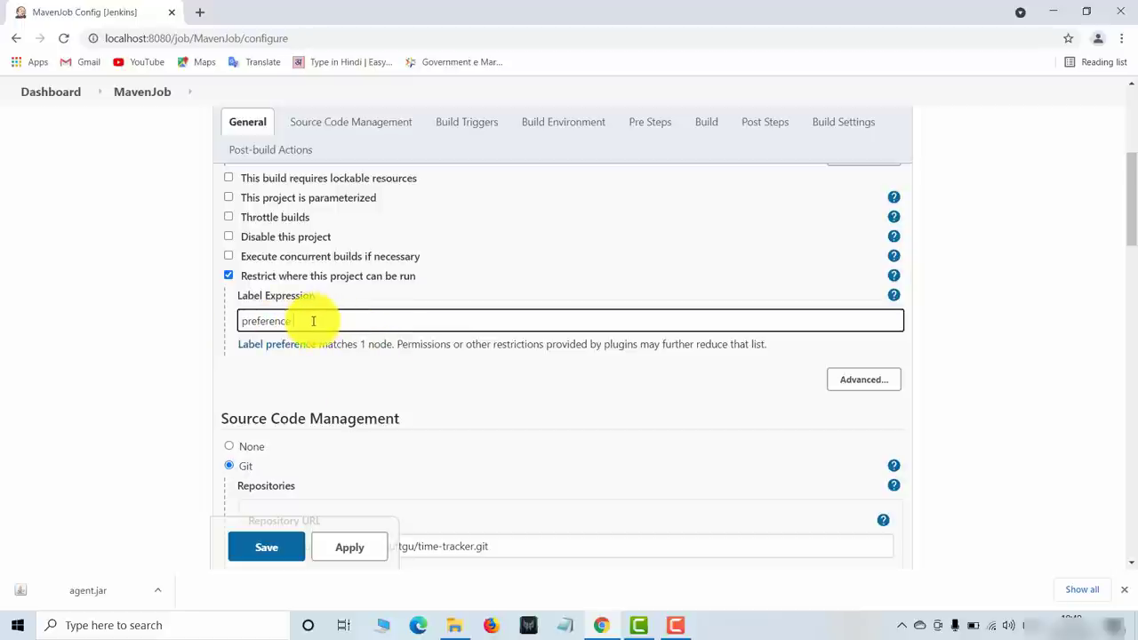
{"action": "scroll", "coordinate": [331, 380], "scroll_direction": "down", "scroll_amount": 1}
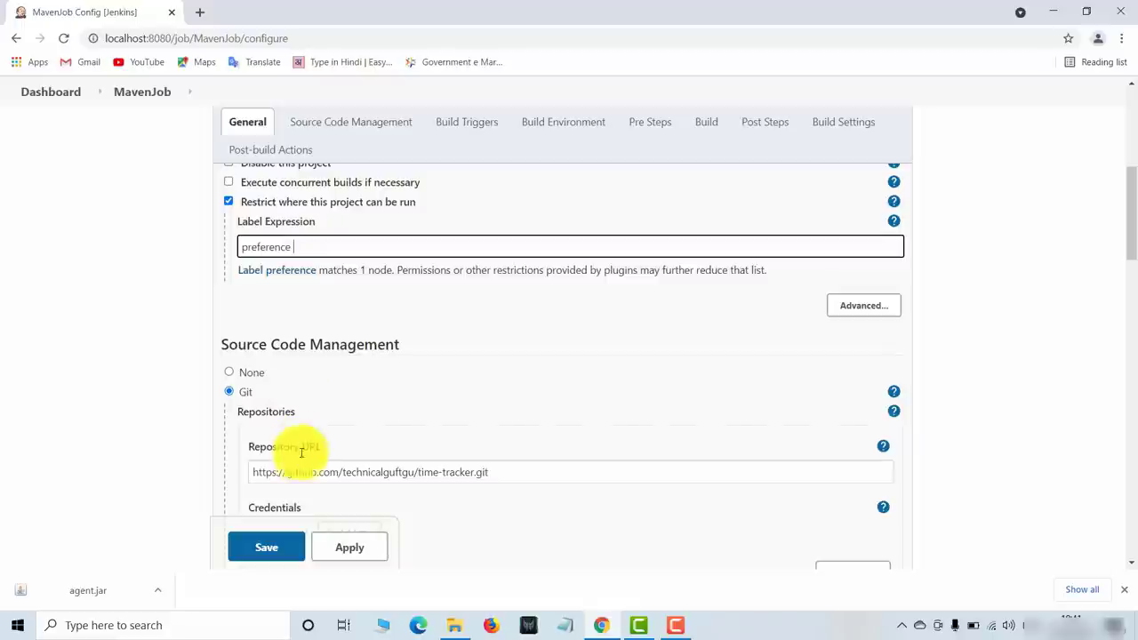
{"action": "left_click", "coordinate": [281, 553]}
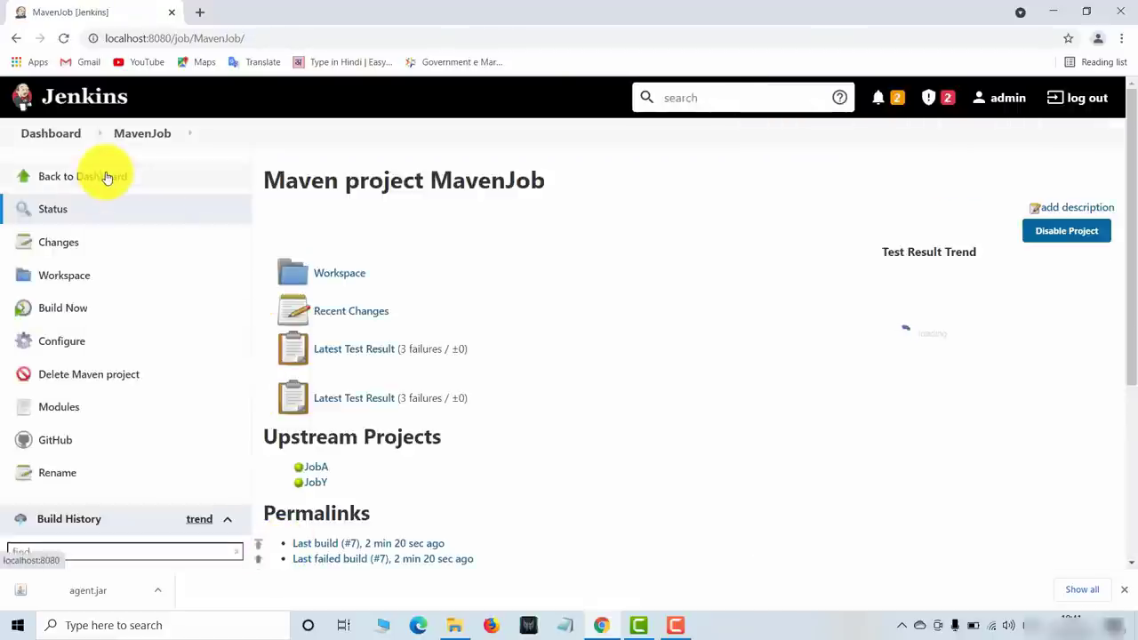
Step: Trigger Build Now on MavenJob from the dashboard and watch it on Slave1's executor
{"action": "left_click", "coordinate": [105, 177]}
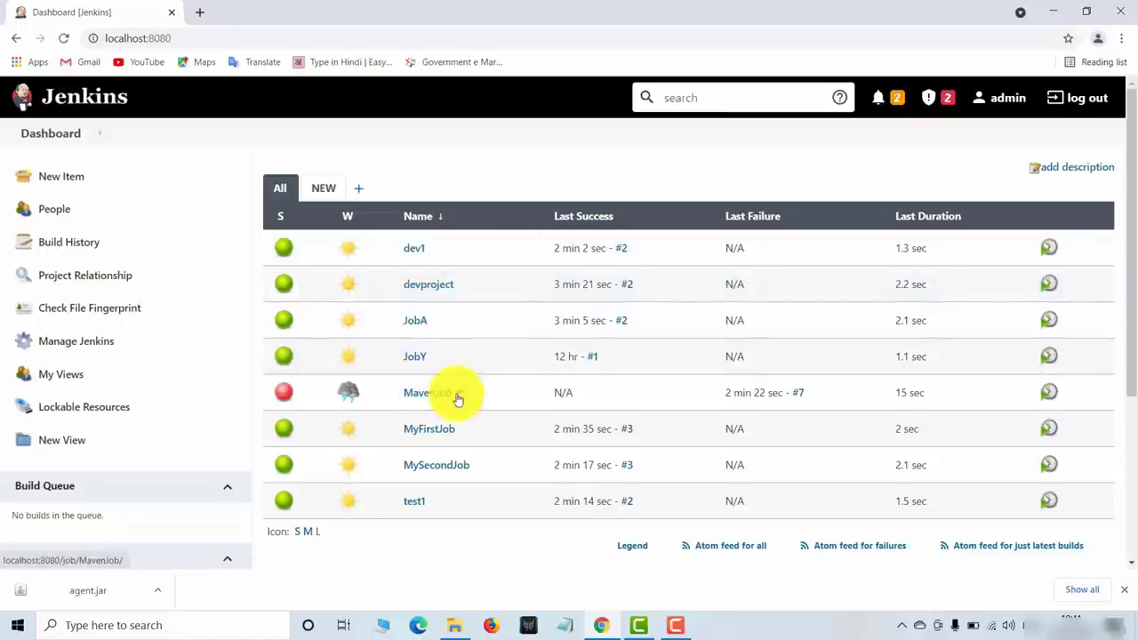
{"action": "scroll", "coordinate": [457, 399], "scroll_direction": "down", "scroll_amount": 2}
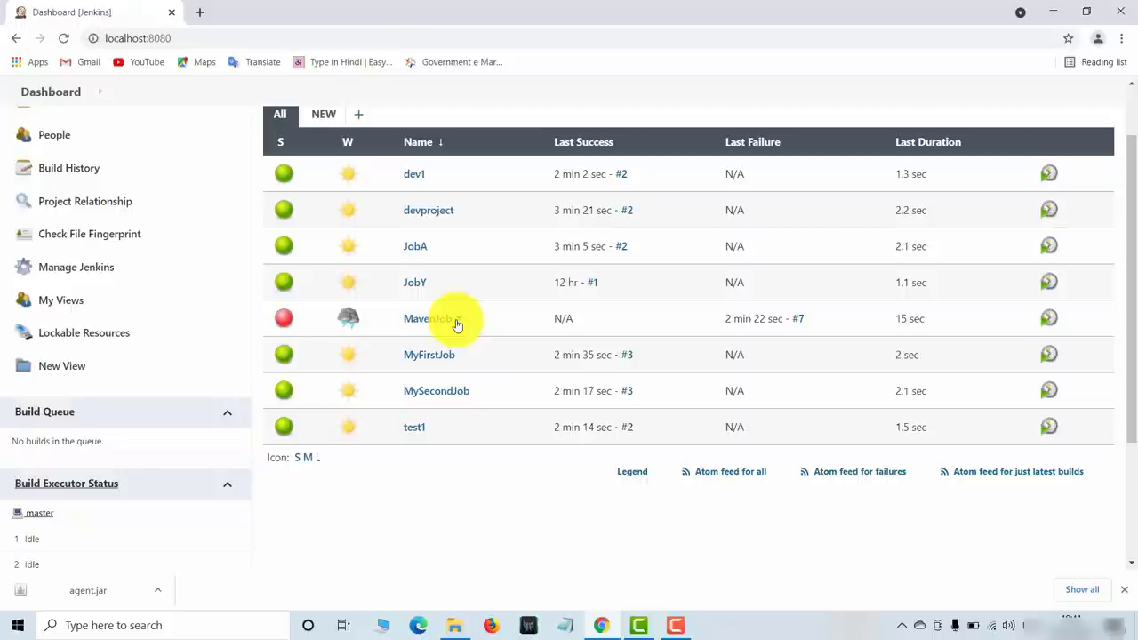
{"action": "scroll", "coordinate": [456, 325], "scroll_direction": "down", "scroll_amount": 2}
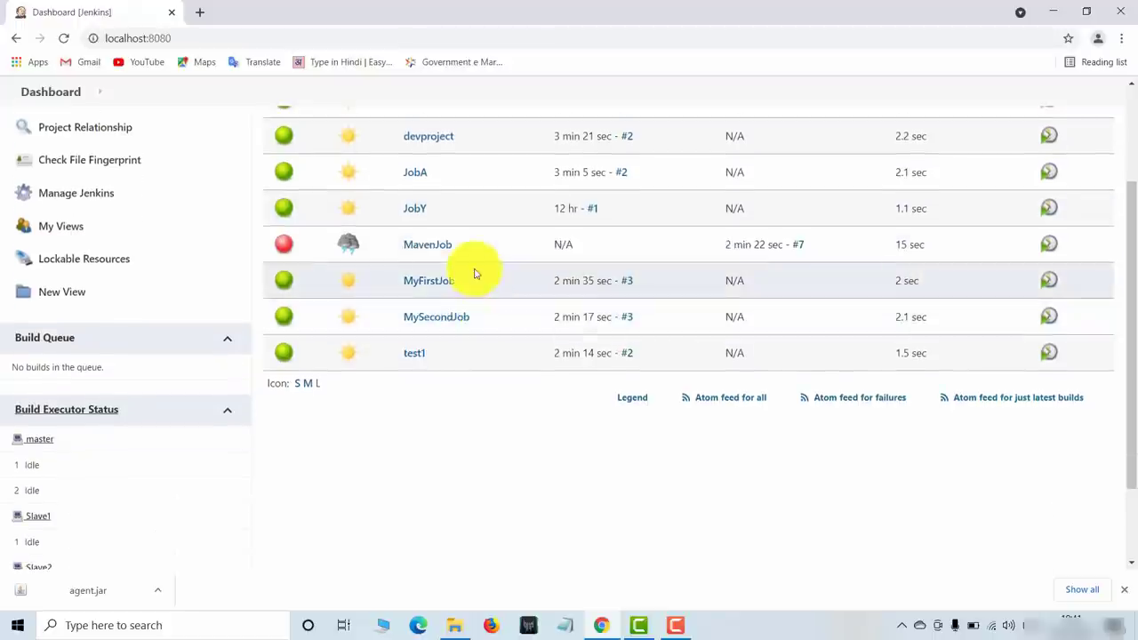
{"action": "left_click", "coordinate": [460, 249]}
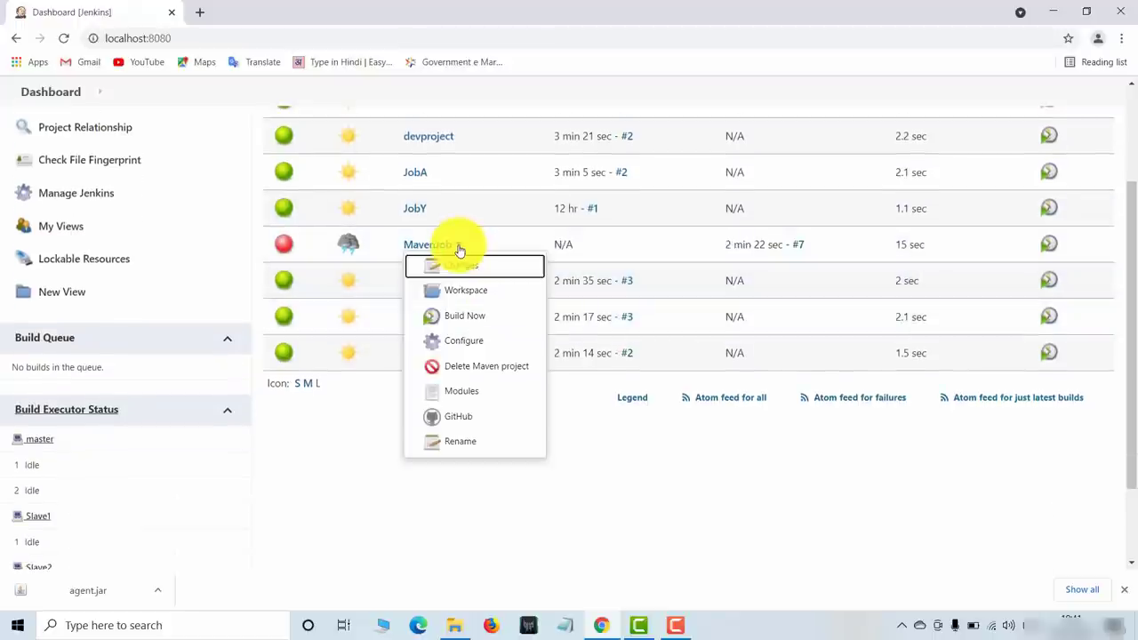
{"action": "left_click", "coordinate": [457, 316]}
{"action": "scroll", "coordinate": [302, 389], "scroll_direction": "down", "scroll_amount": 1}
{"action": "scroll", "coordinate": [302, 389], "scroll_direction": "down", "scroll_amount": 1}
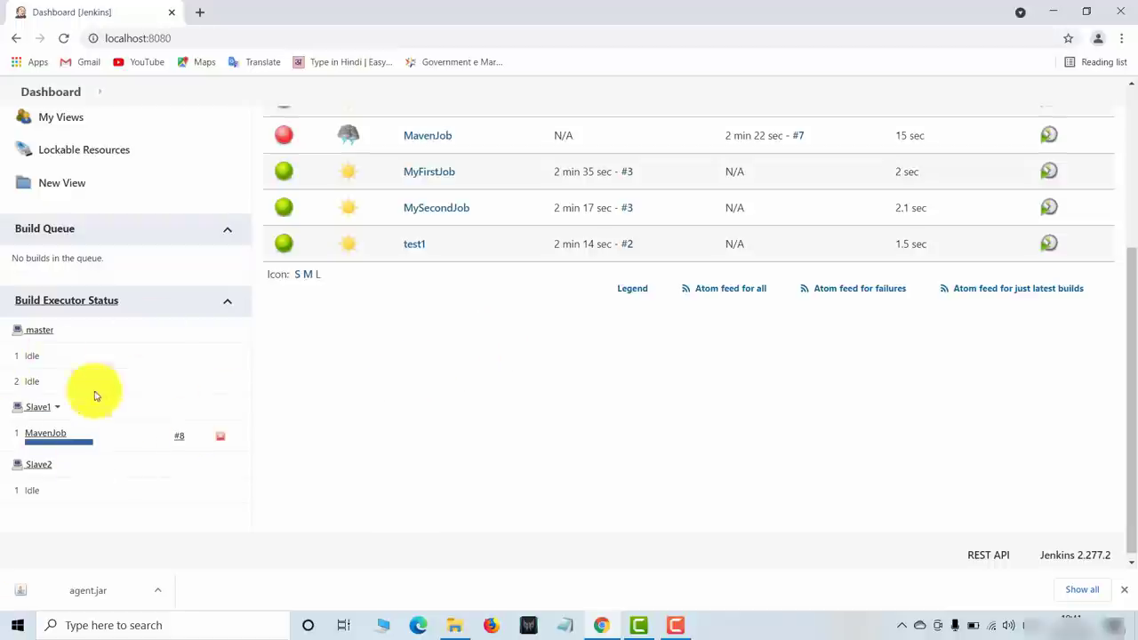
{"action": "scroll", "coordinate": [534, 355], "scroll_direction": "up", "scroll_amount": 3}
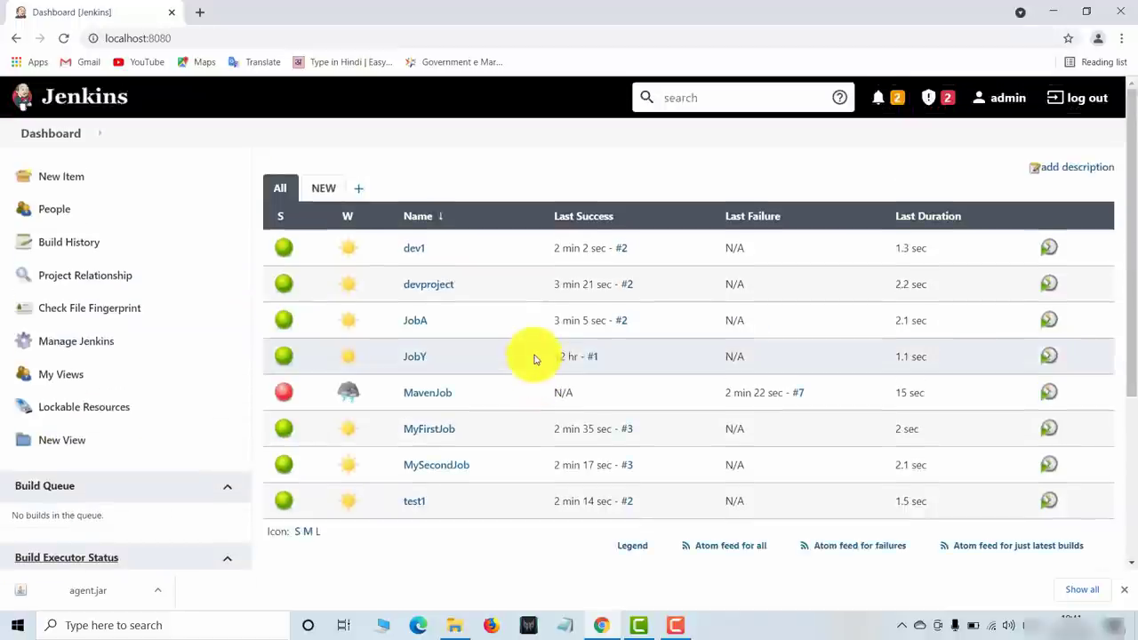